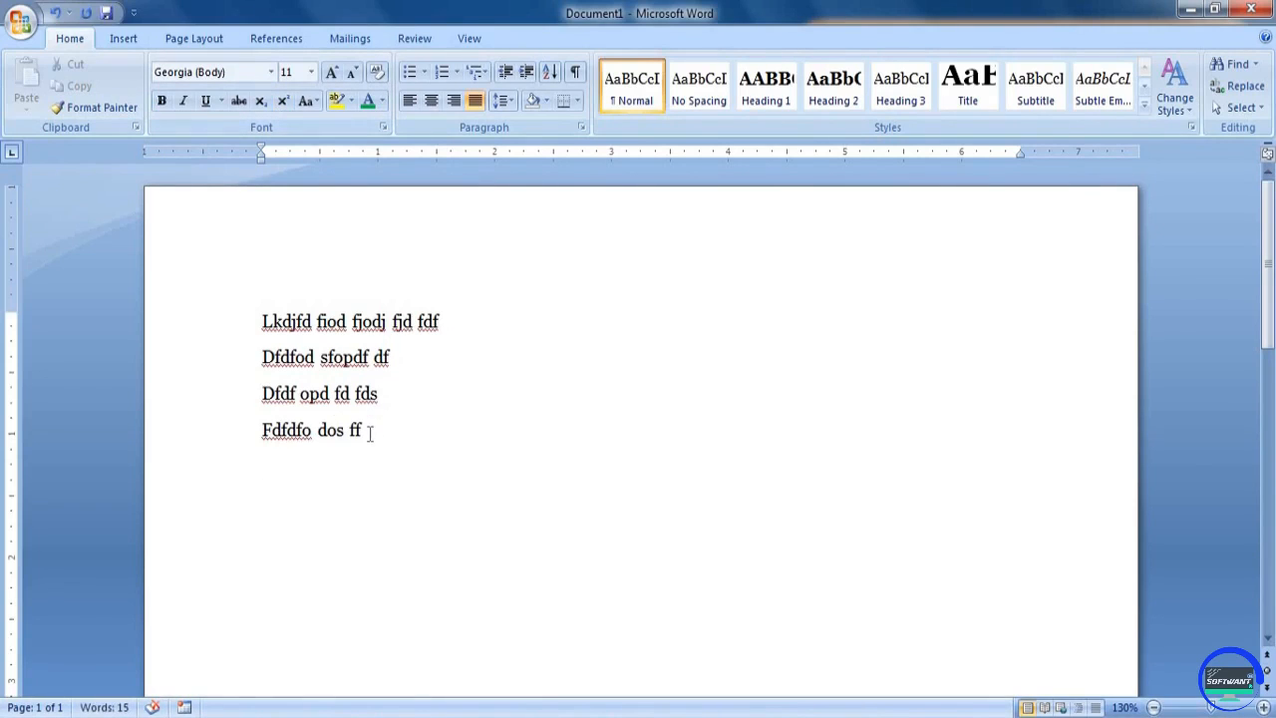
Replace all existing text in the document with automatically generated sample paragraphs using =rand()
{"action": "left_click_drag", "start_coordinate": [370, 432], "coordinate": [321, 356]}
{"action": "left_click", "coordinate": [328, 321]}
{"action": "triple_click", "coordinate": [227, 299]}
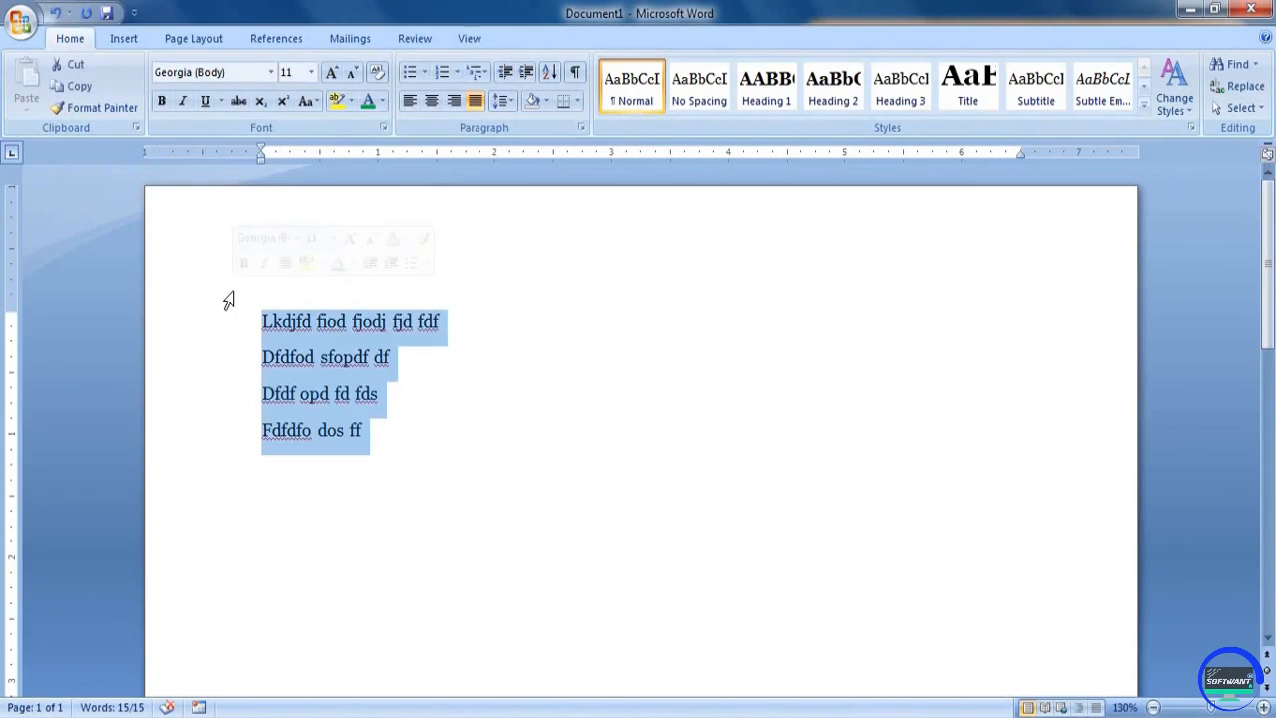
{"action": "key", "text": "Delete"}
{"action": "type", "text": "="}
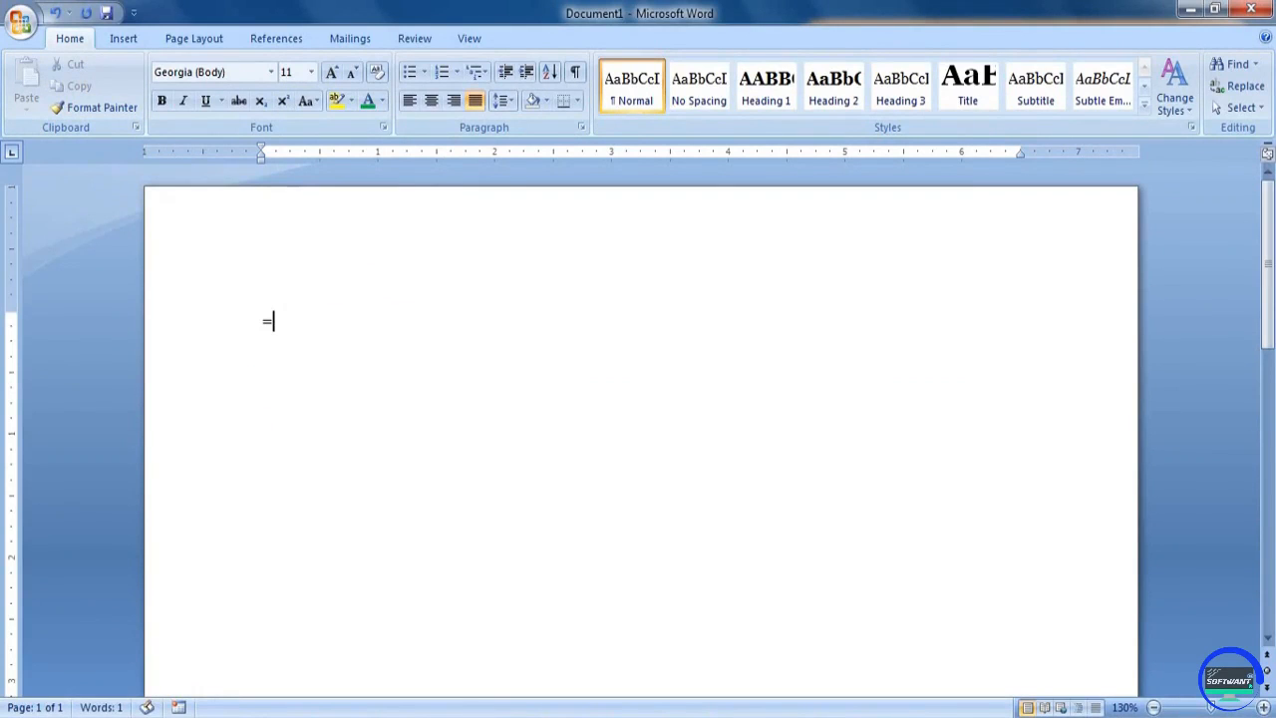
{"action": "type", "text": "rand()"}
{"action": "key", "text": "Return"}
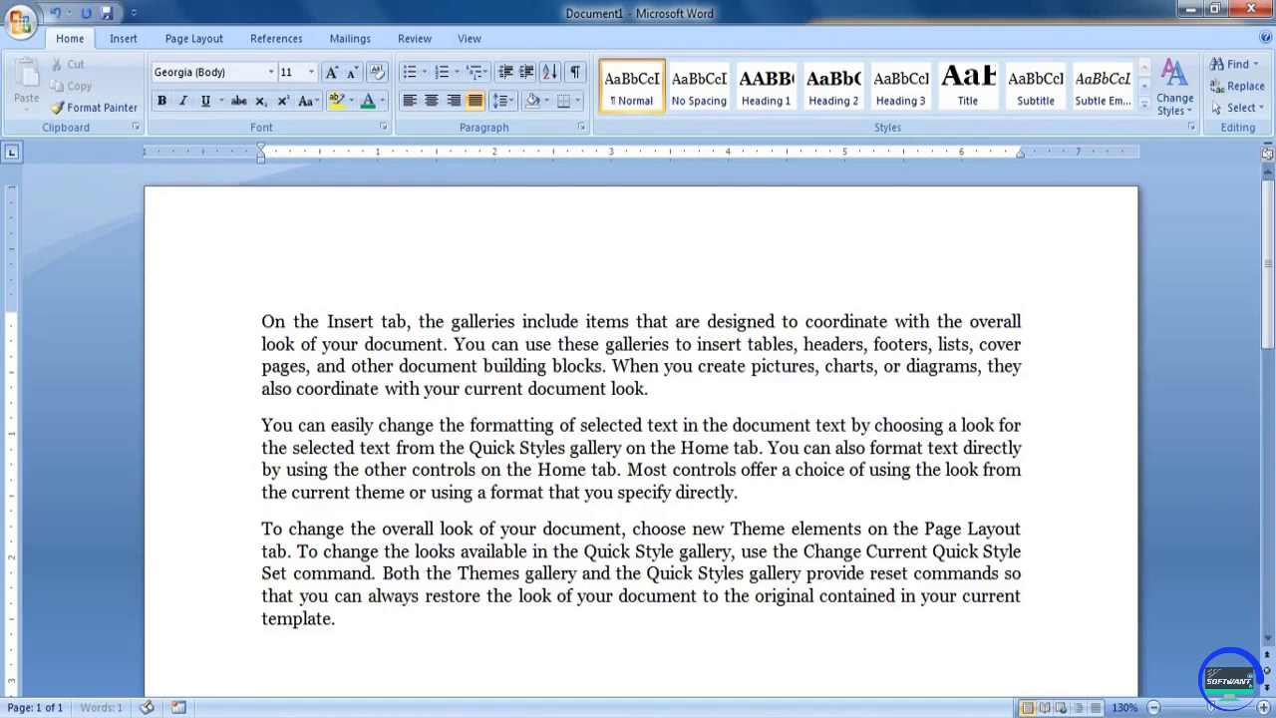
{"action": "left_click", "coordinate": [477, 429]}
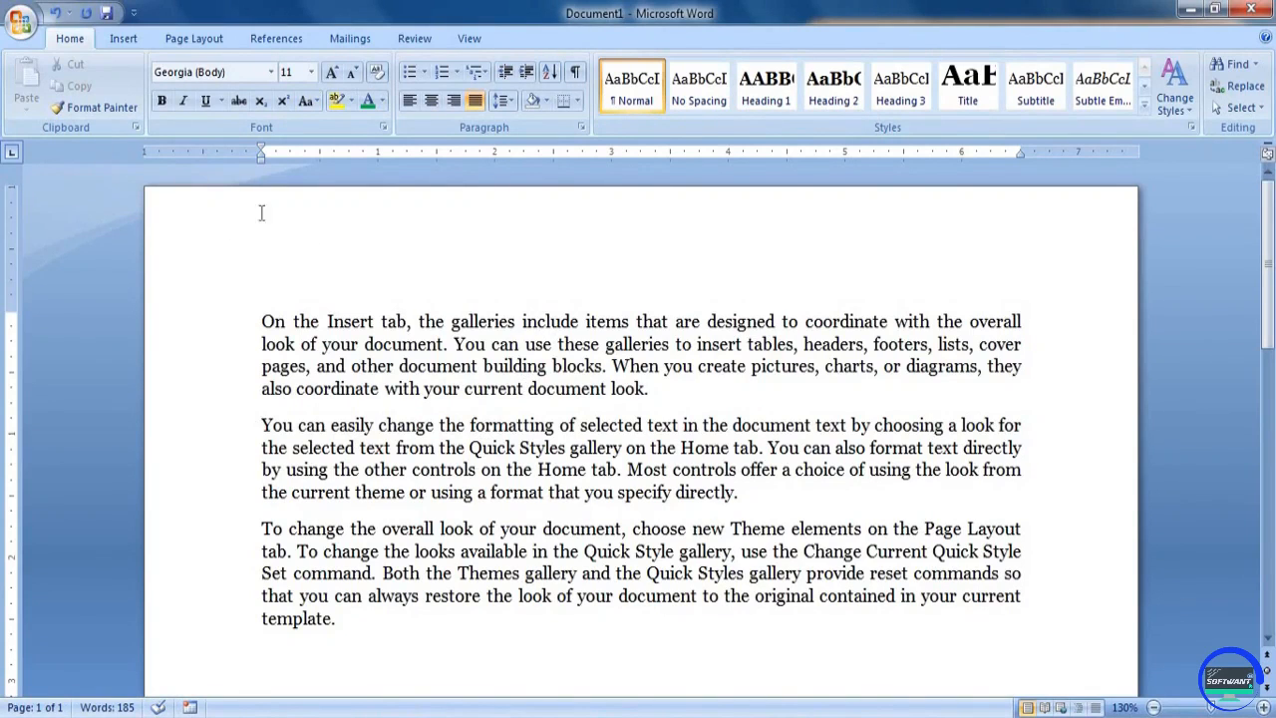
{"action": "left_click", "coordinate": [94, 107]}
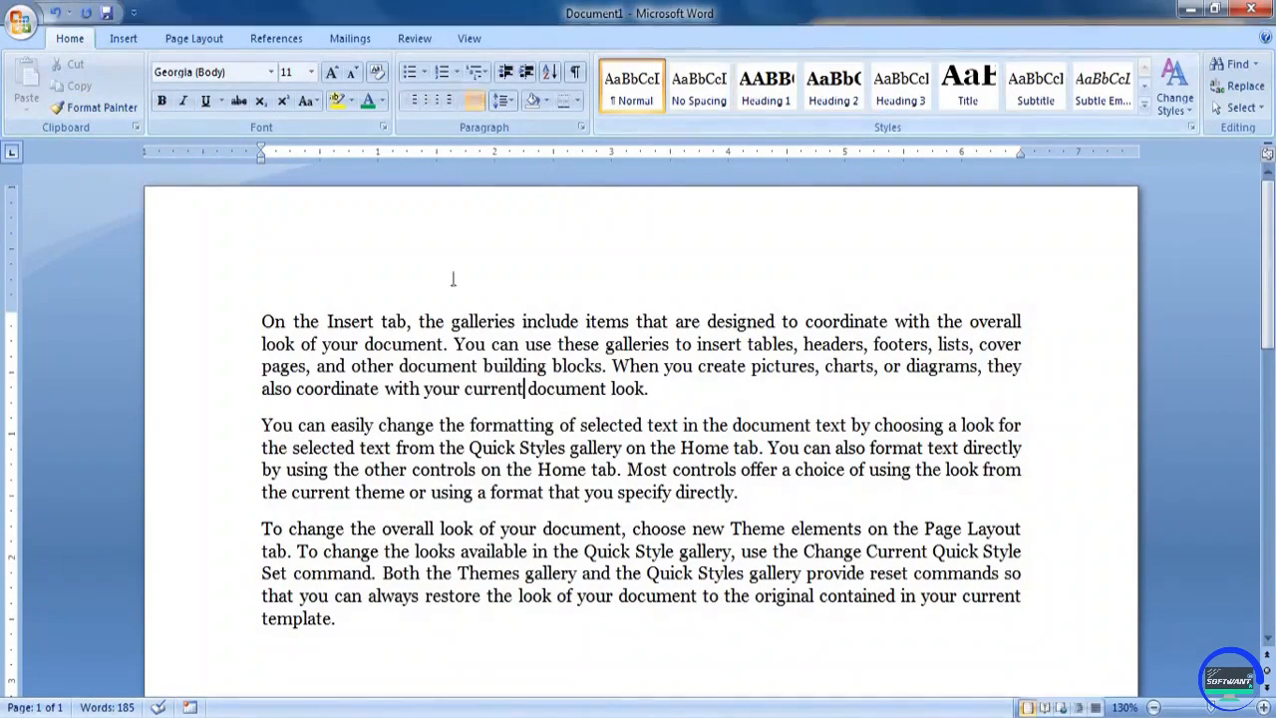
{"action": "left_click", "coordinate": [467, 350], "text": "shift"}
{"action": "left_click", "coordinate": [467, 350]}
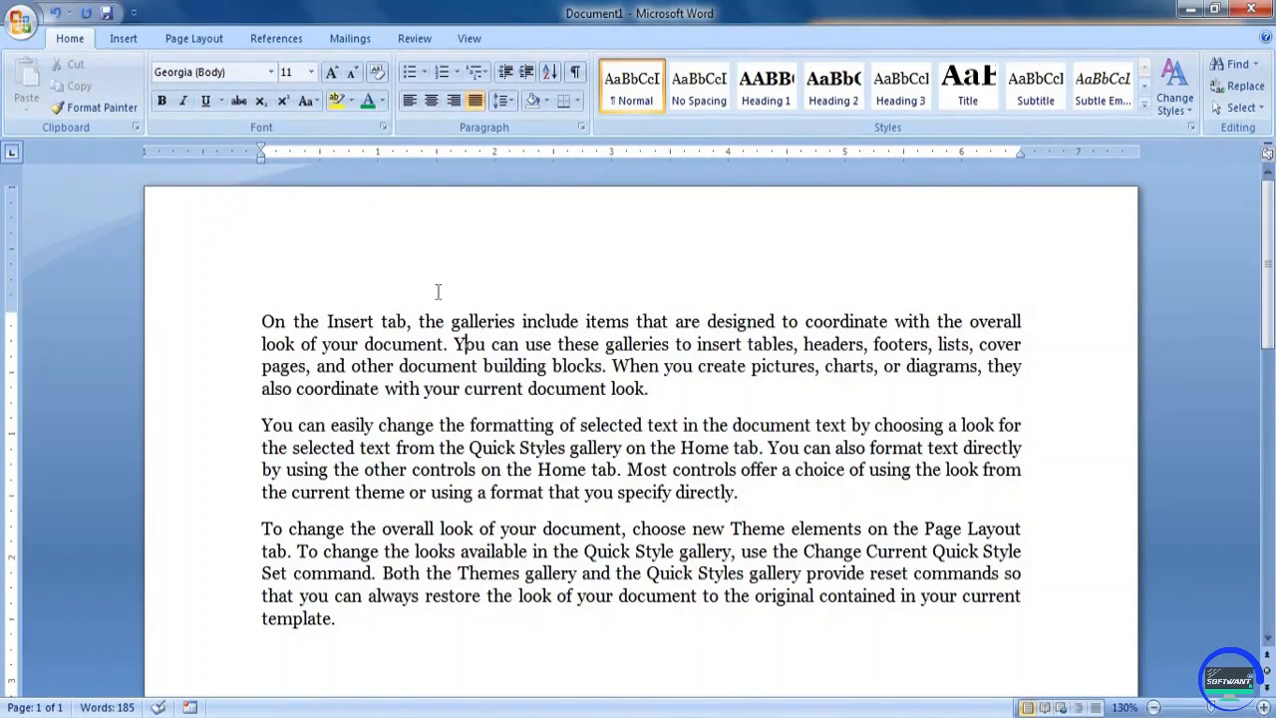
{"action": "left_click", "coordinate": [654, 389]}
{"action": "left_click_drag", "start_coordinate": [419, 321], "coordinate": [610, 448]}
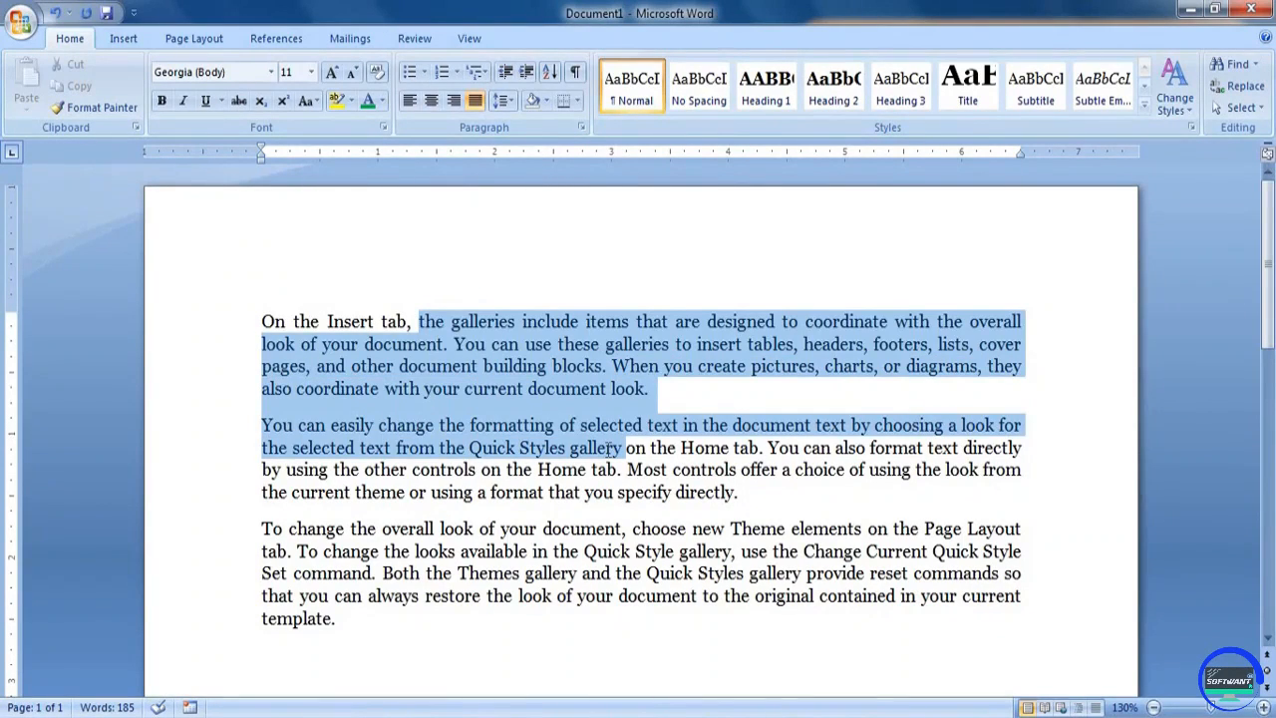
{"action": "left_click", "coordinate": [476, 363]}
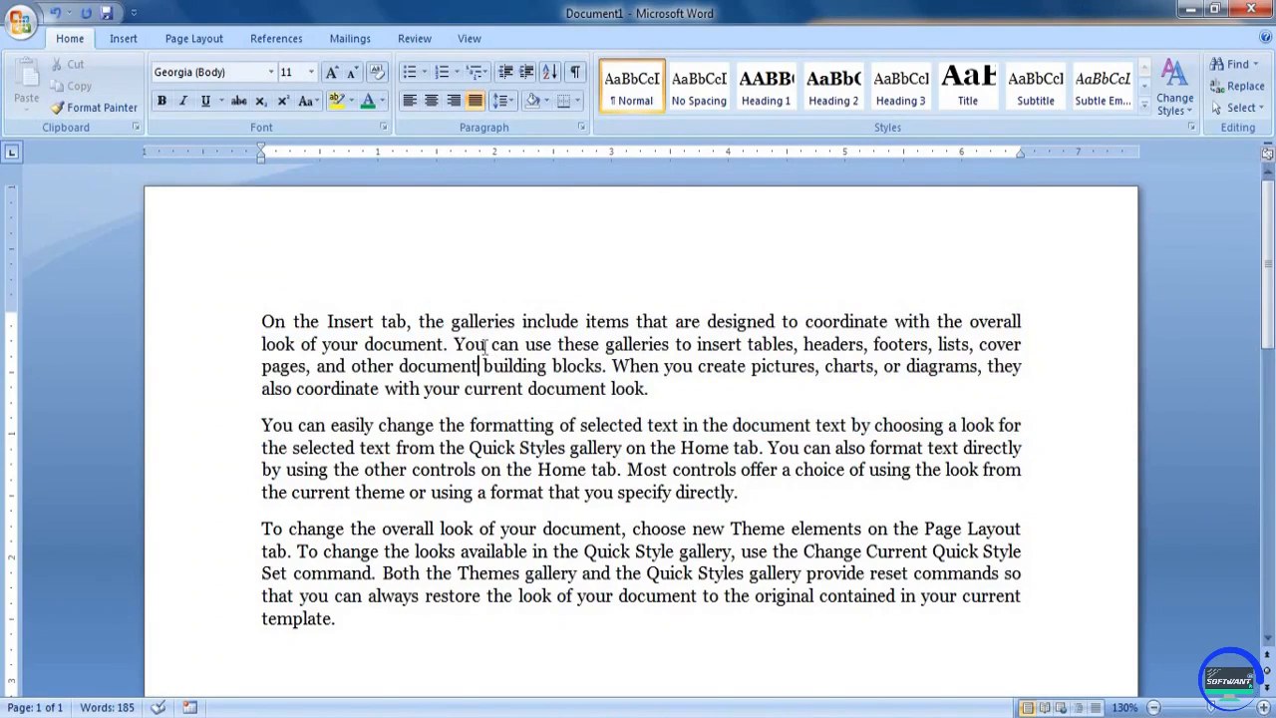
Replace the words "You can" in the first paragraph's second line with "drgfdgfg"
{"action": "left_click_drag", "start_coordinate": [455, 344], "coordinate": [524, 347]}
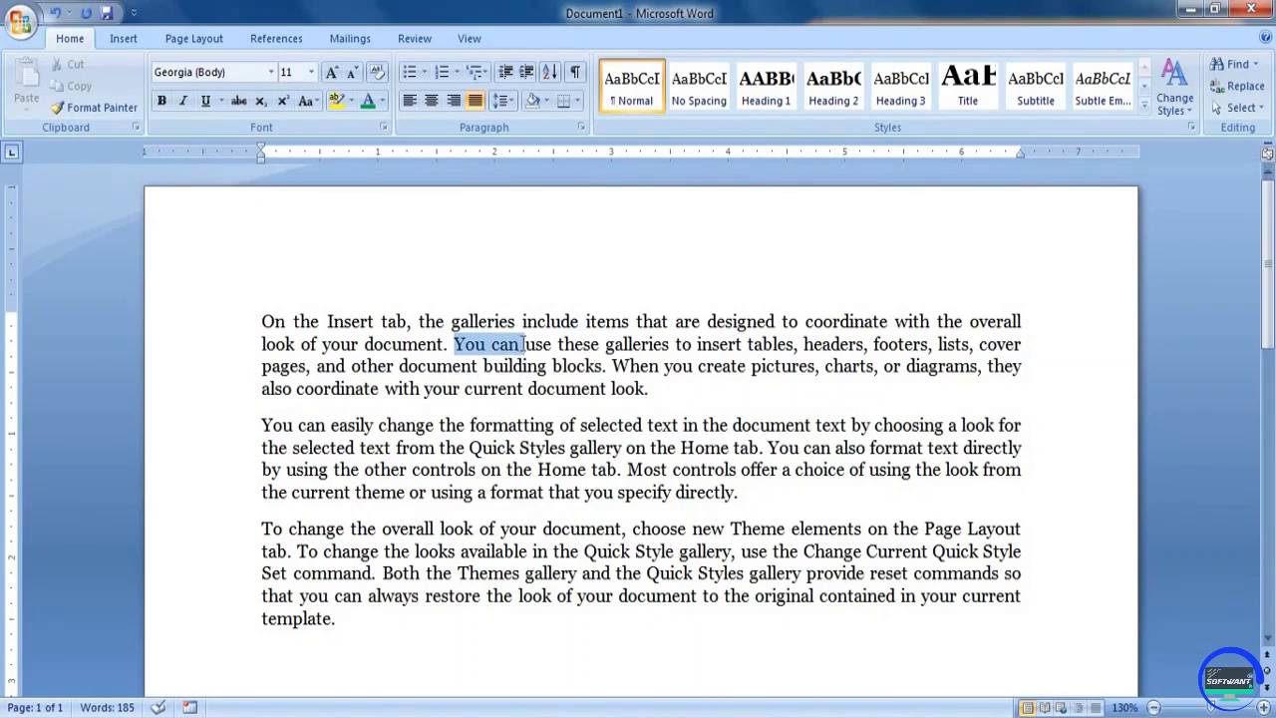
{"action": "type", "text": "drgfdgfg"}
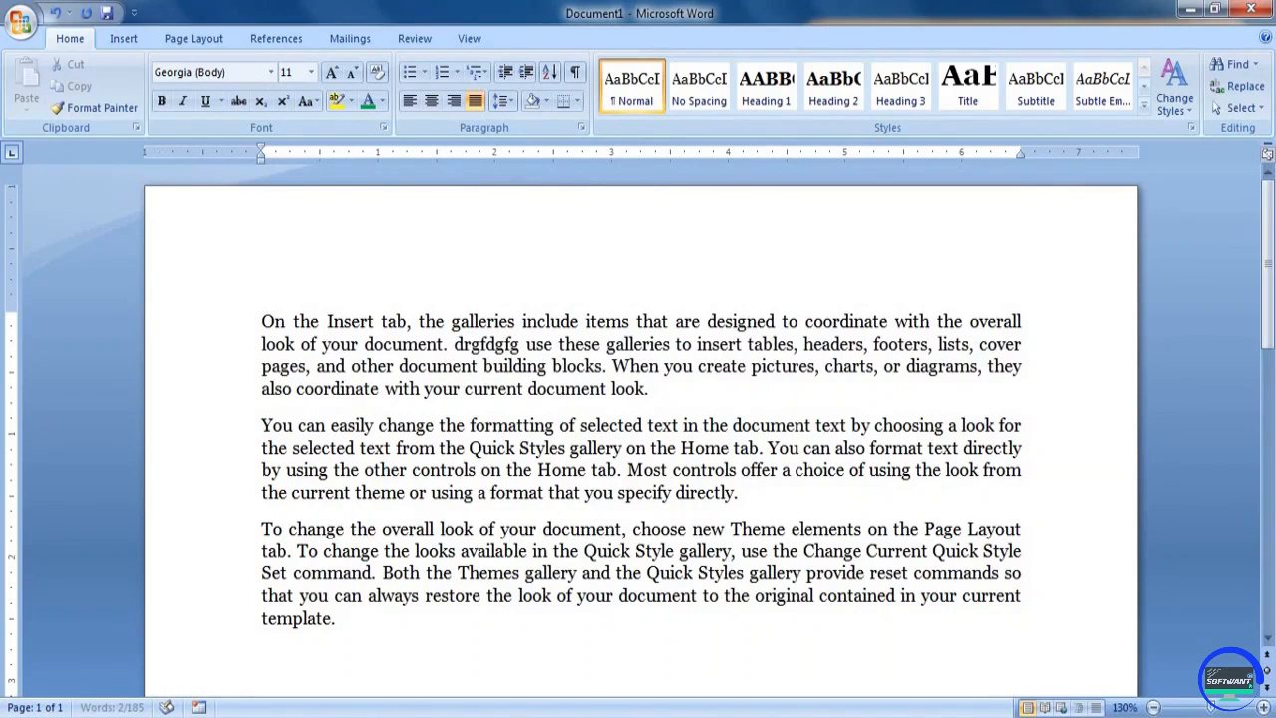
{"action": "left_click_drag", "start_coordinate": [461, 346], "coordinate": [518, 346]}
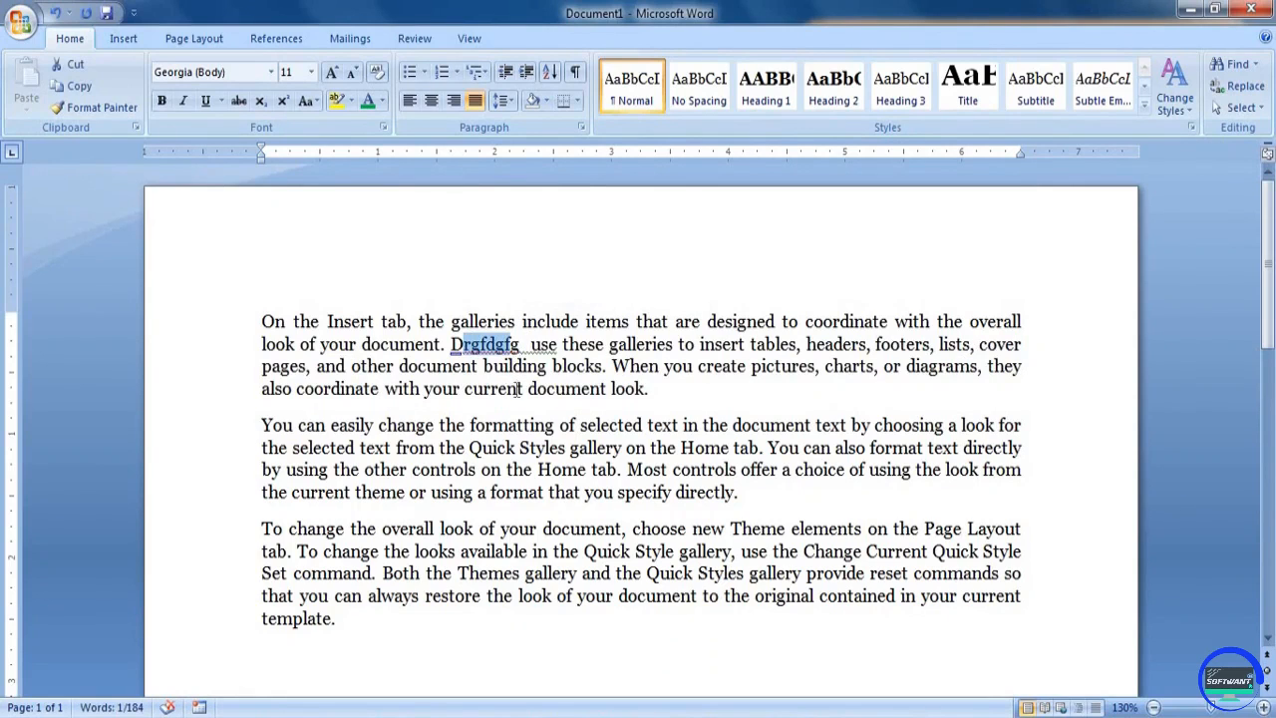
{"action": "left_click", "coordinate": [518, 389]}
Enlarge the text from "On the Insert tab" through "overall" in the first paragraph to 18 pt
{"action": "left_click_drag", "start_coordinate": [263, 321], "coordinate": [1021, 324]}
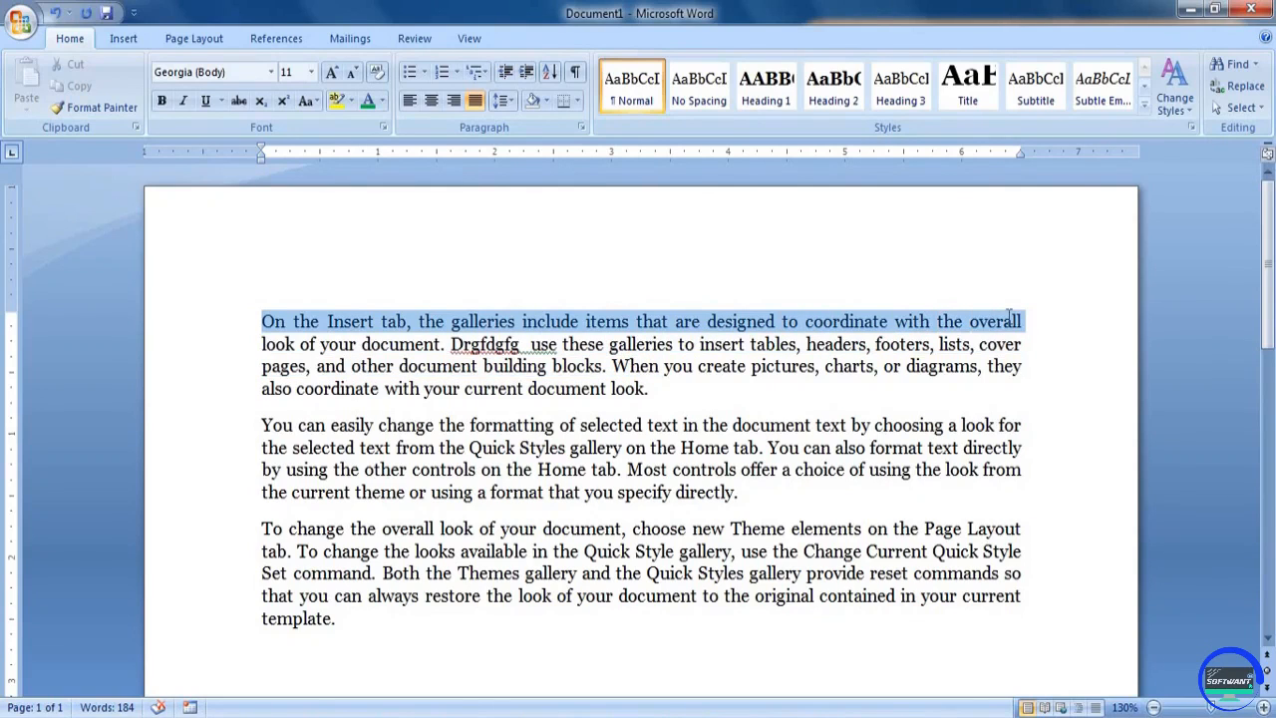
{"action": "left_click", "coordinate": [333, 73]}
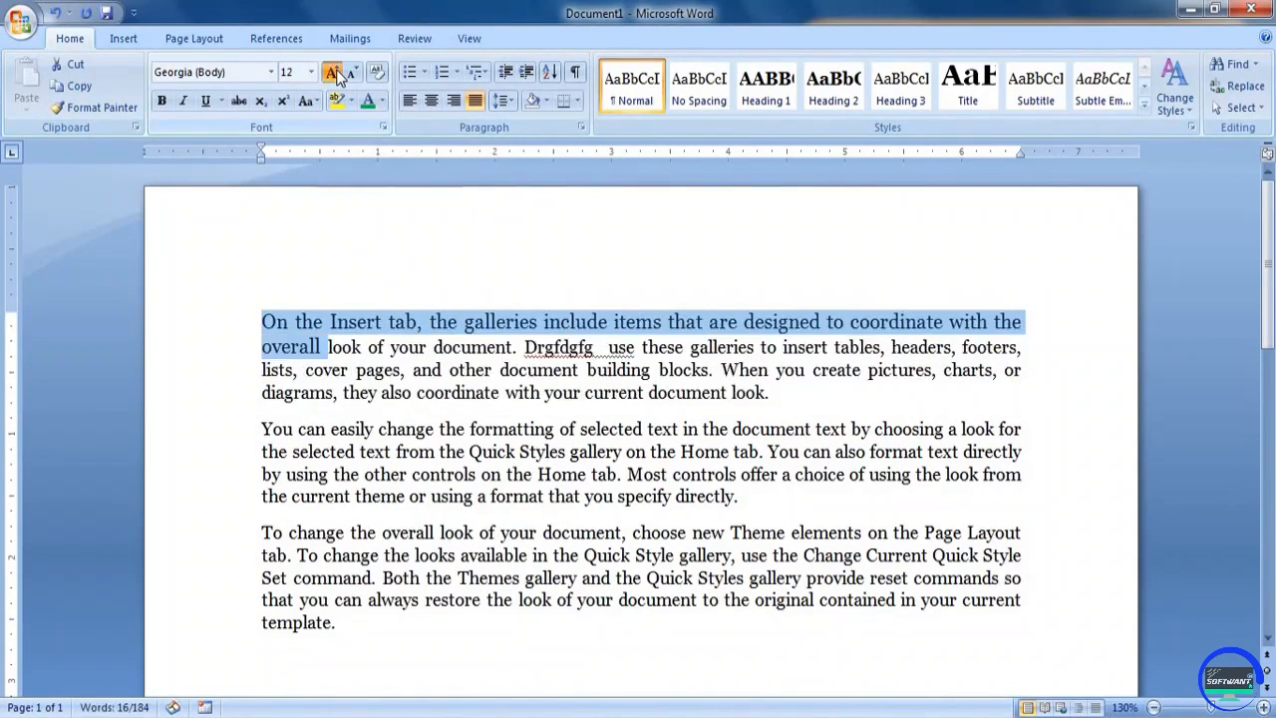
{"action": "left_click", "coordinate": [333, 73]}
{"action": "left_click", "coordinate": [333, 73]}
{"action": "left_click", "coordinate": [333, 74]}
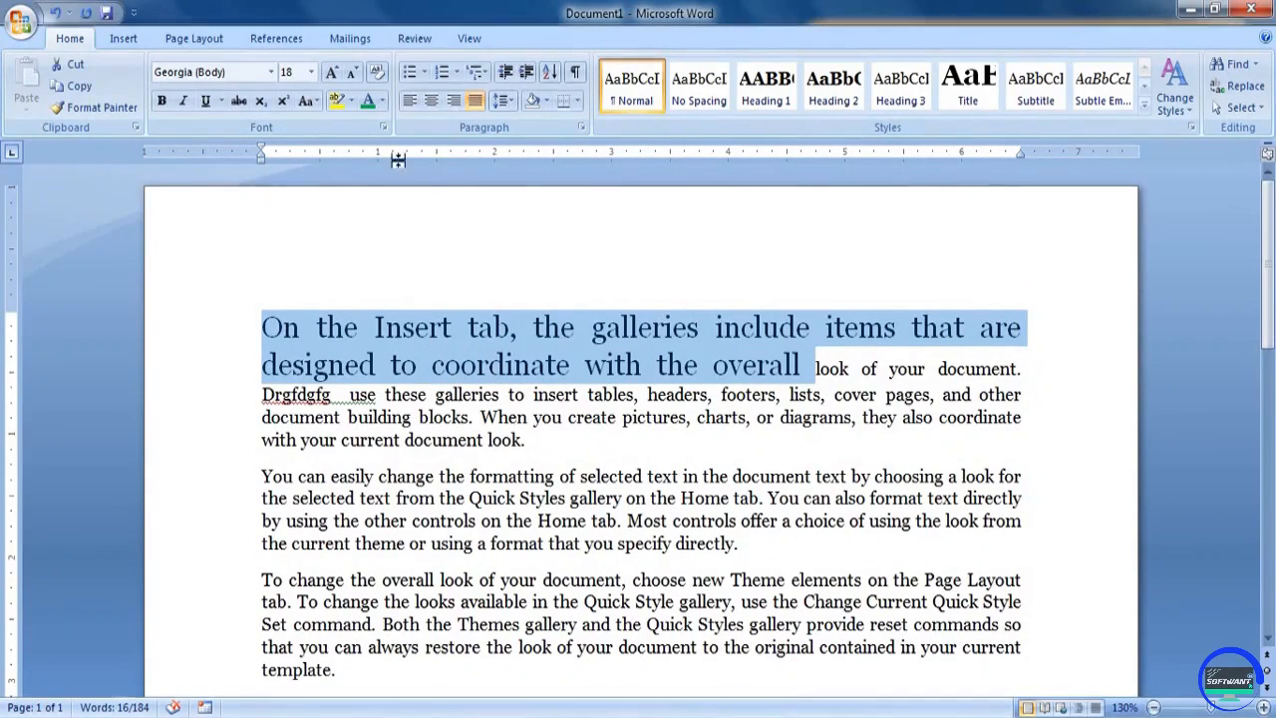
Color the enlarged opening text of the first paragraph with the dark red theme color
{"action": "left_click", "coordinate": [382, 101]}
{"action": "left_click", "coordinate": [383, 221]}
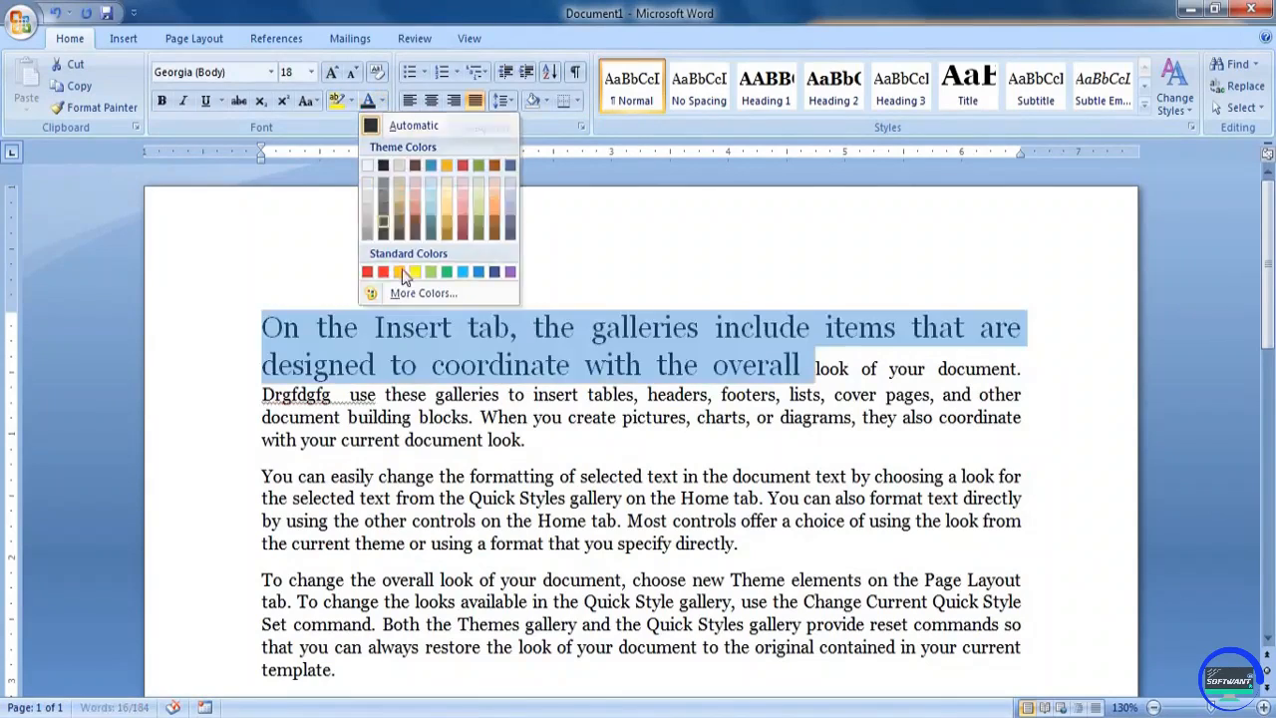
{"action": "left_click", "coordinate": [382, 101]}
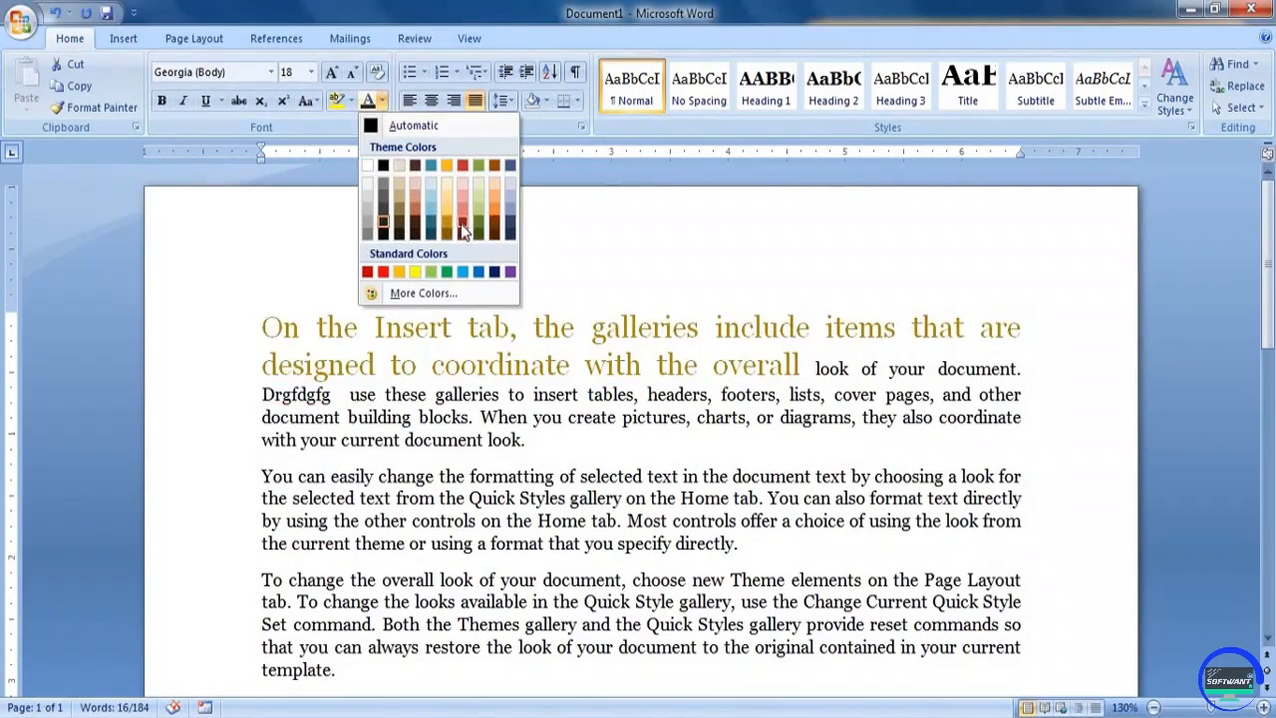
{"action": "left_click", "coordinate": [464, 224]}
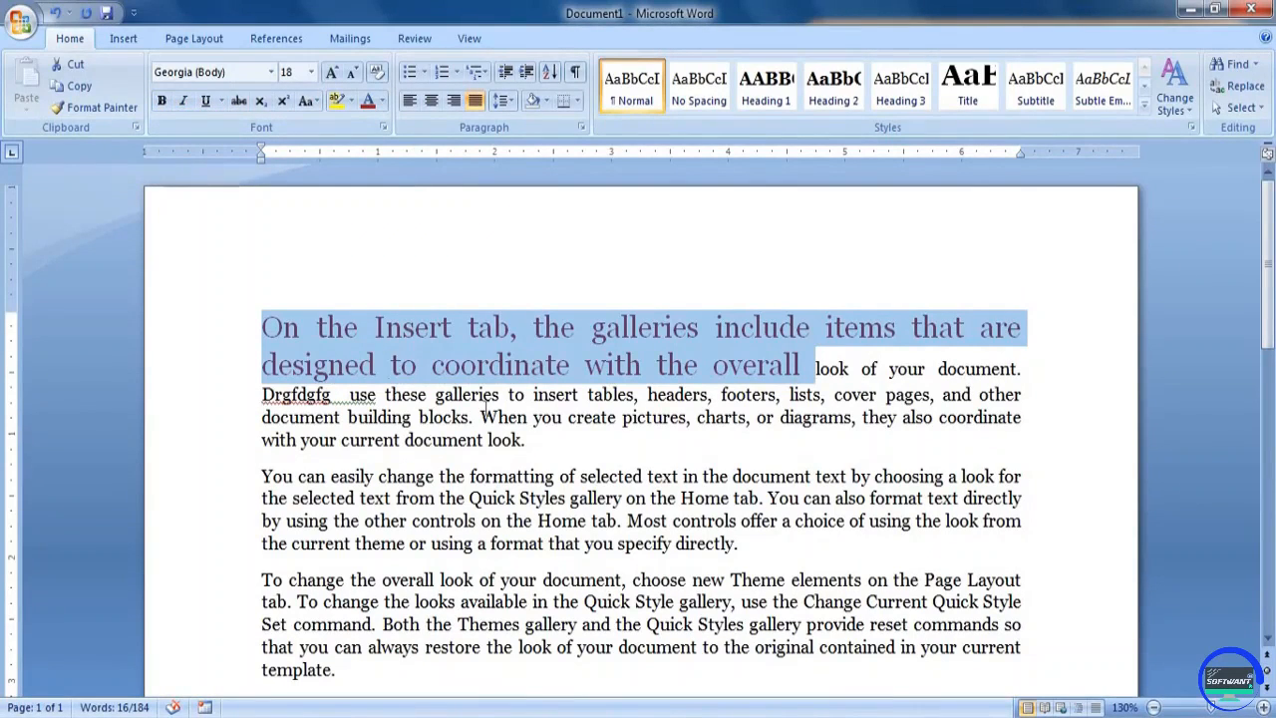
{"action": "left_click", "coordinate": [475, 415]}
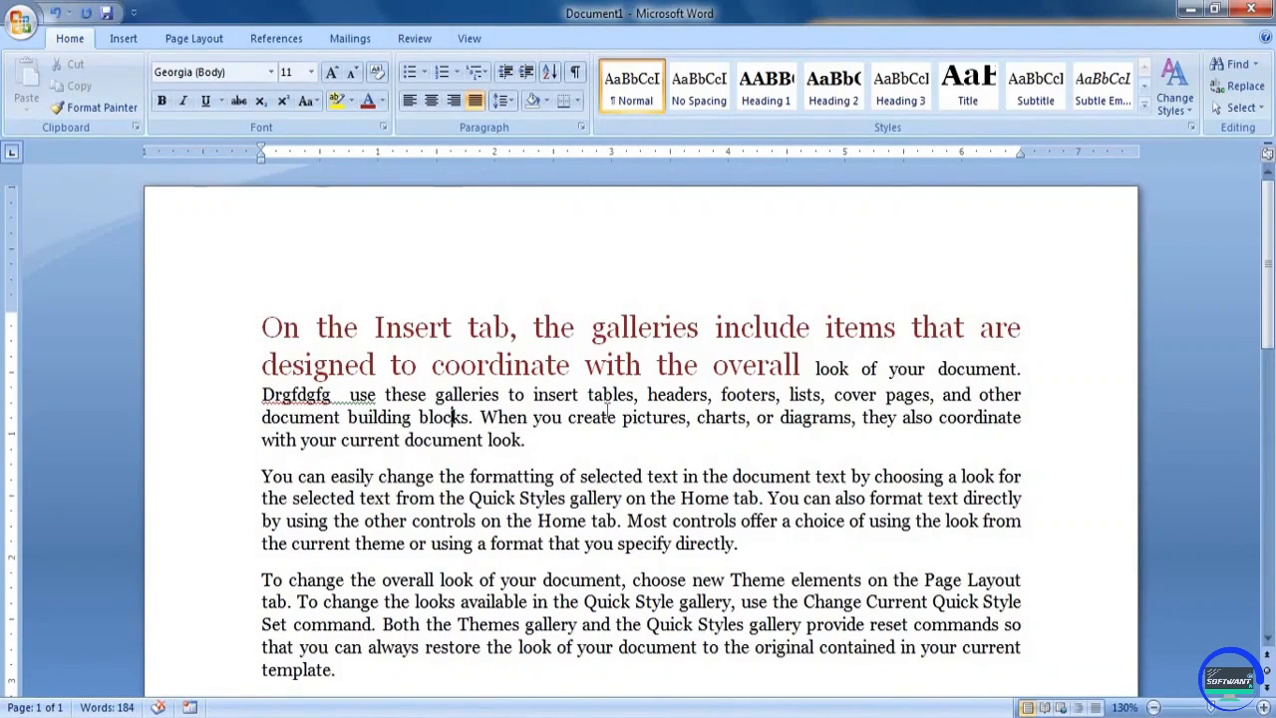
{"action": "scroll", "coordinate": [477, 414], "scroll_direction": "down", "scroll_amount": 1}
{"action": "scroll", "coordinate": [477, 415], "scroll_direction": "down", "scroll_amount": 1}
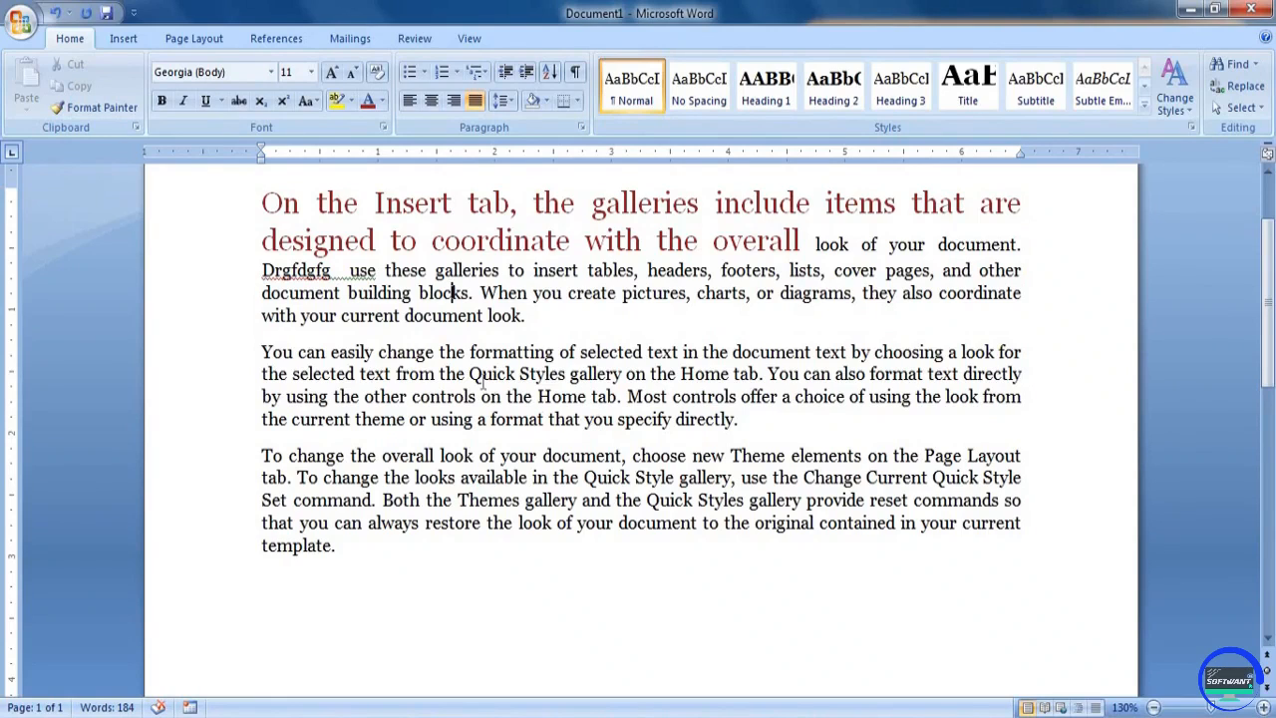
{"action": "left_click_drag", "start_coordinate": [471, 351], "coordinate": [558, 357]}
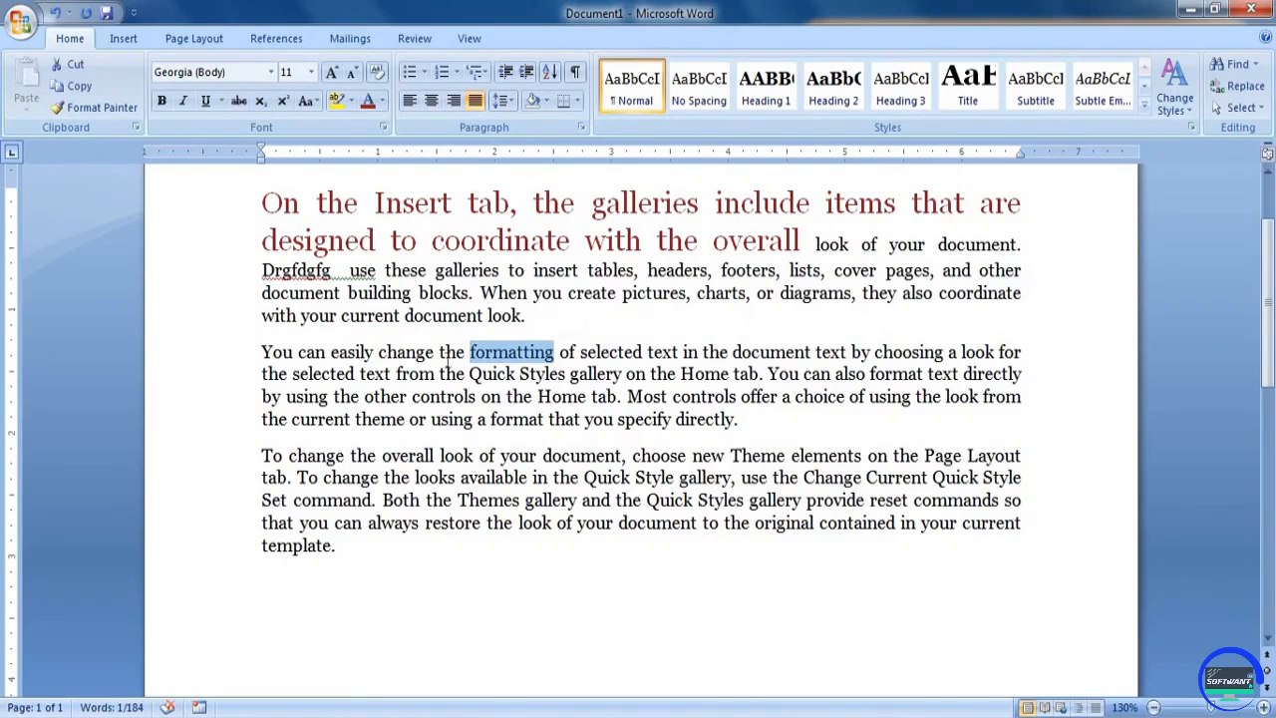
{"action": "left_click", "coordinate": [502, 353]}
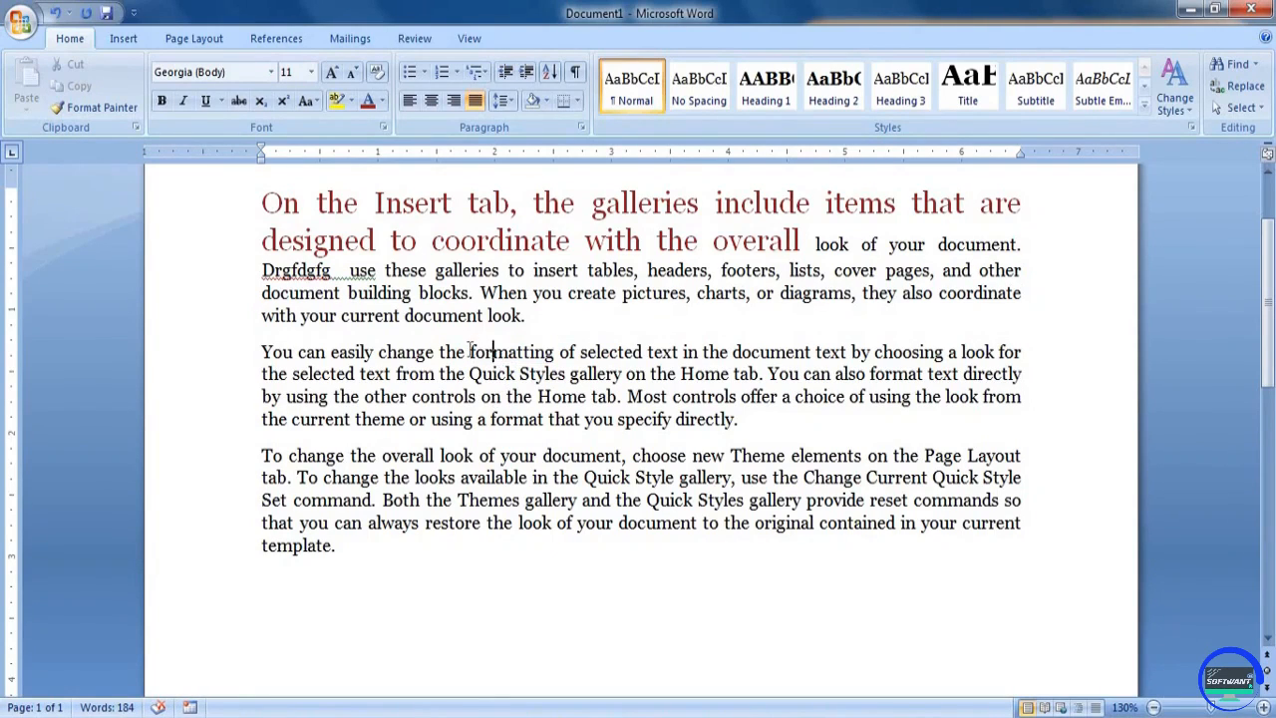
{"action": "left_click_drag", "start_coordinate": [469, 352], "coordinate": [559, 353]}
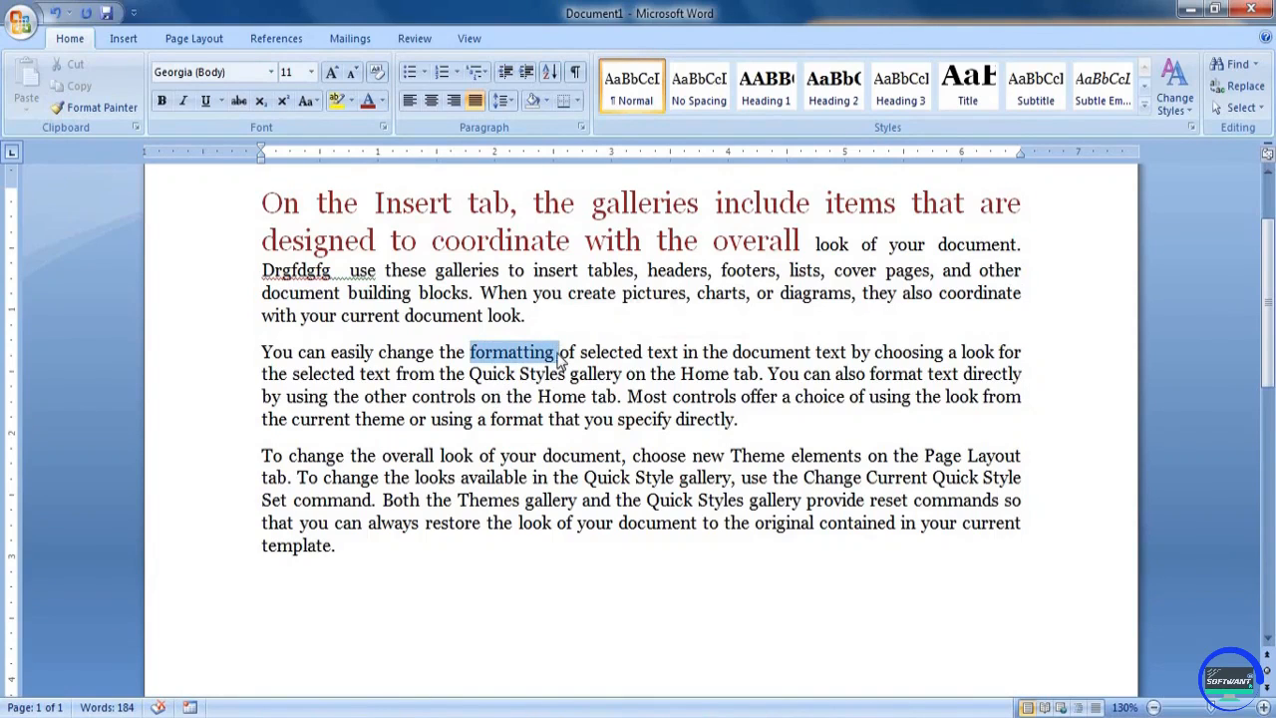
{"action": "left_click", "coordinate": [508, 352]}
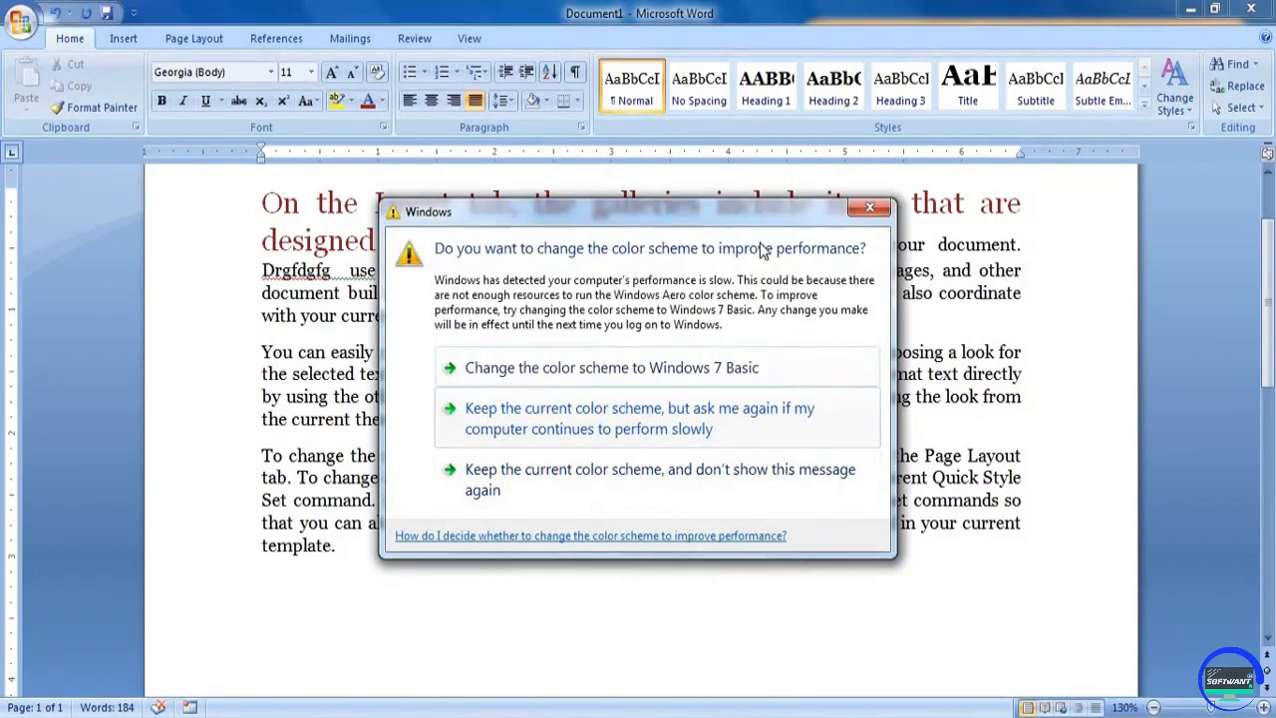
Dismiss the Windows color scheme prompt, and add "bvgb" directly after "Home" in the second paragraph's third line and "gfhfhf" after the final "template."
{"action": "left_click", "coordinate": [869, 208]}
{"action": "left_click", "coordinate": [588, 396]}
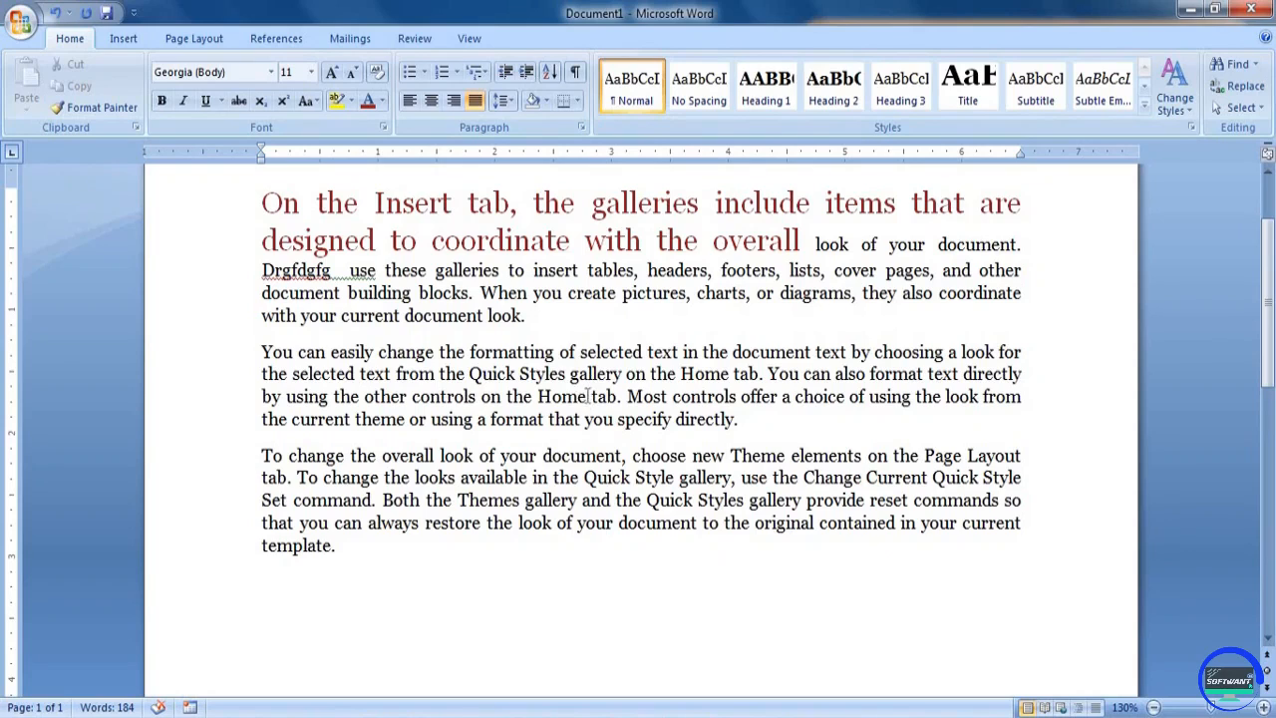
{"action": "type", "text": "bvgb"}
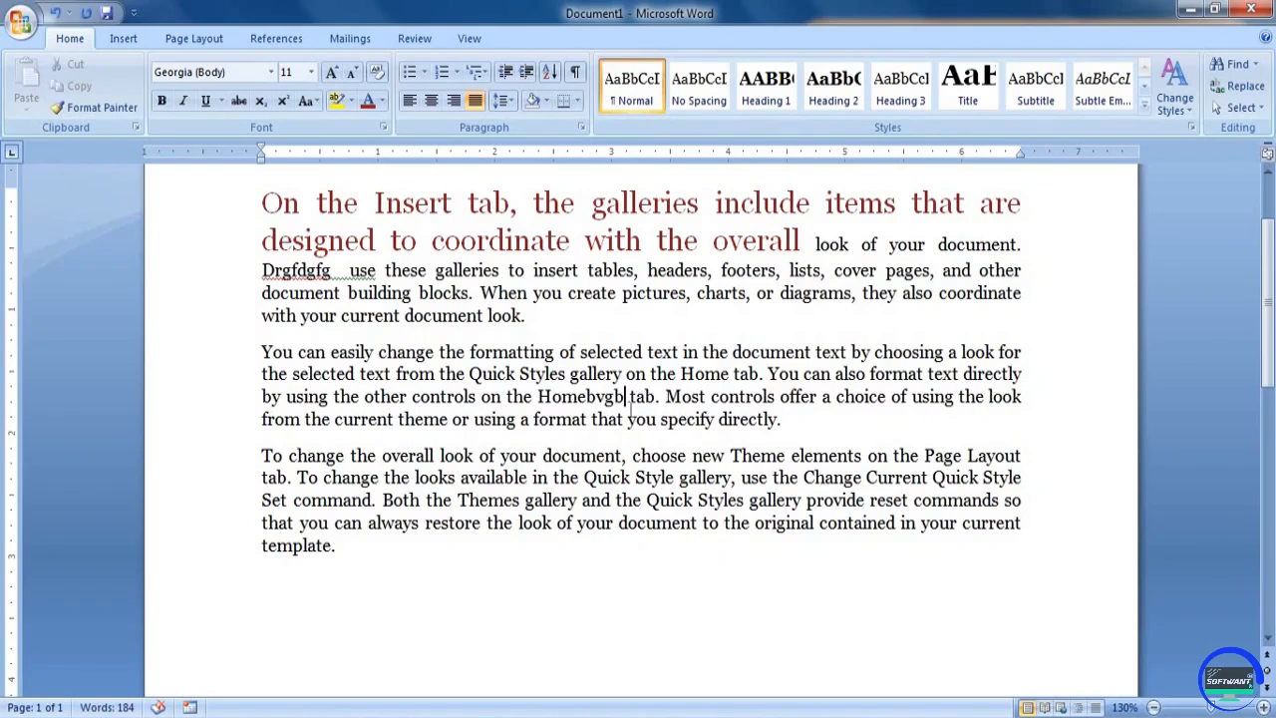
{"action": "left_click", "coordinate": [404, 565]}
{"action": "type", "text": "gfhfhf"}
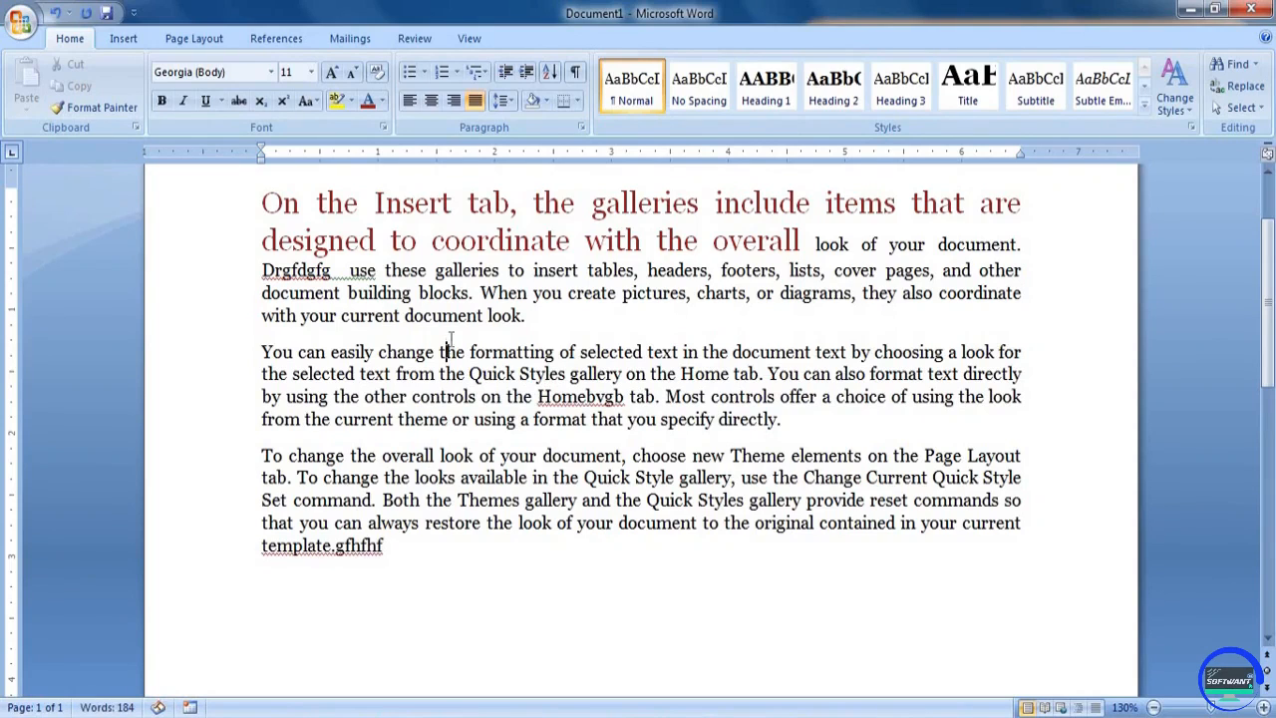
{"action": "left_click", "coordinate": [469, 292]}
{"action": "left_click", "coordinate": [596, 396]}
{"action": "left_click", "coordinate": [467, 351]}
{"action": "key", "text": "shift+Right"}
{"action": "key", "text": "shift+Right"}
{"action": "key", "text": "shift+Right"}
{"action": "key", "text": "shift+Right"}
{"action": "key", "text": "shift+Right"}
{"action": "key", "text": "shift+Right"}
{"action": "key", "text": "shift+Right"}
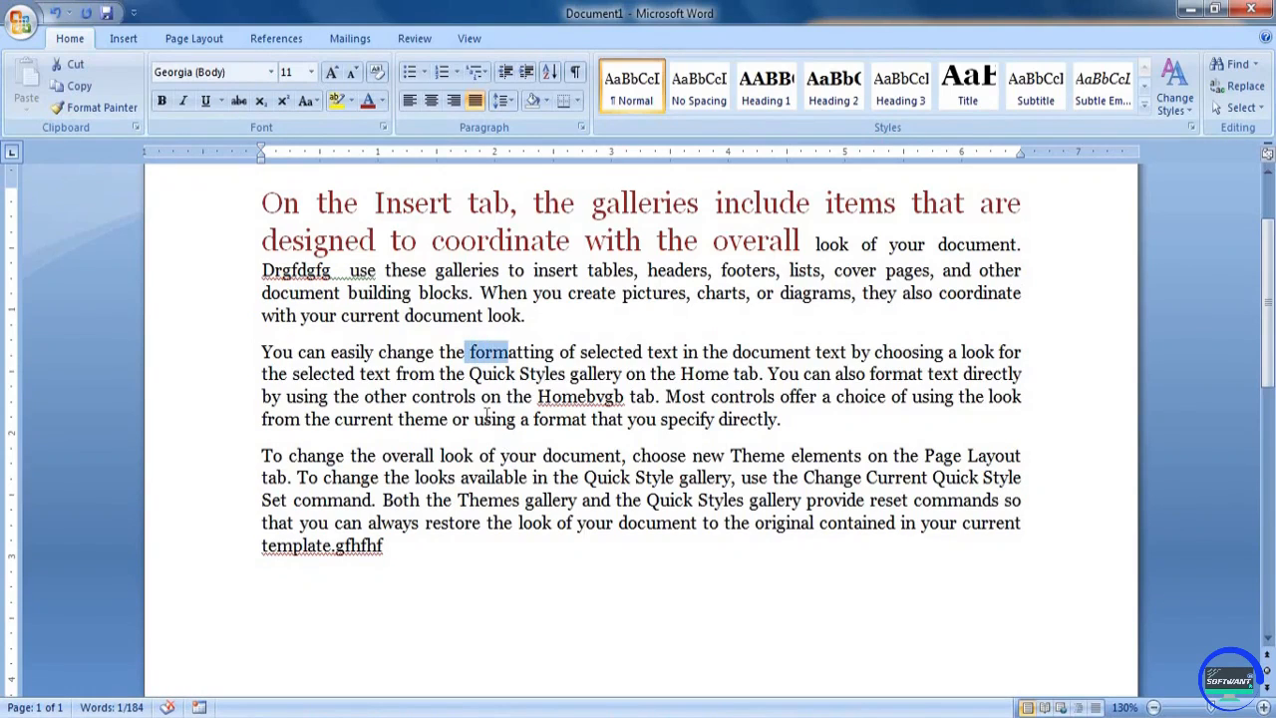
{"action": "key", "text": "shift+Right"}
{"action": "key", "text": "shift+Right"}
{"action": "key", "text": "shift+Right"}
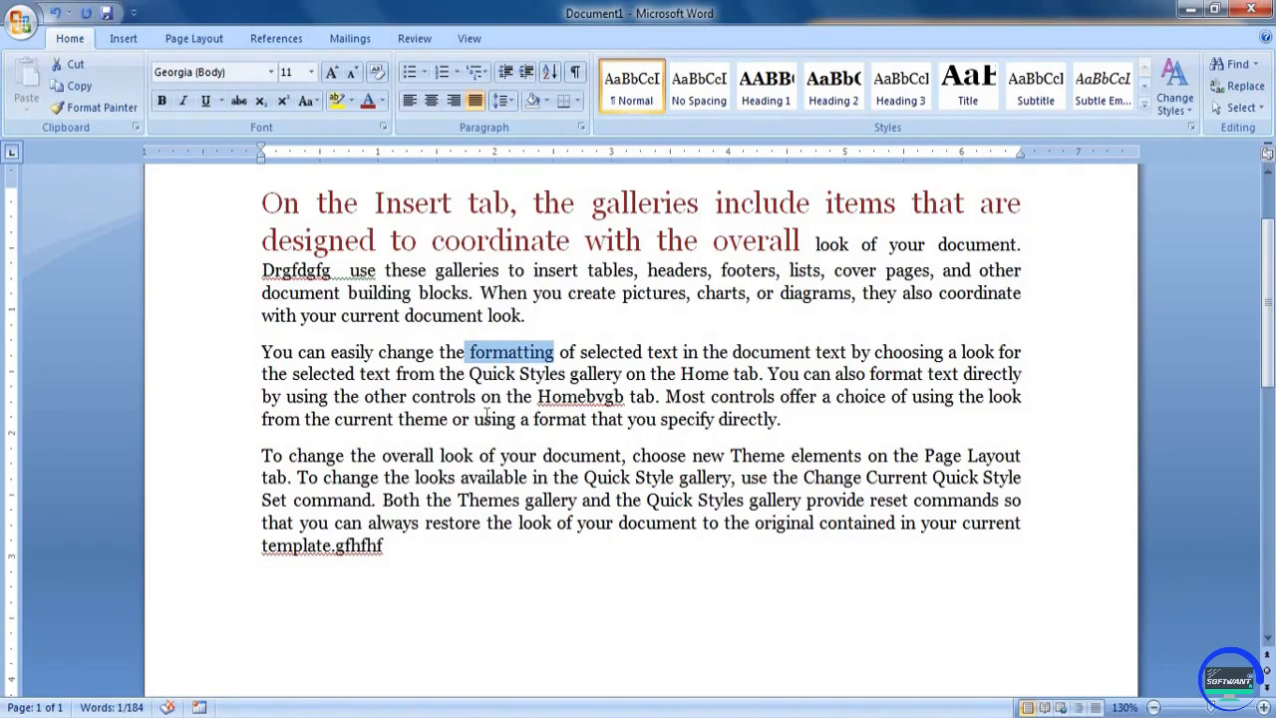
{"action": "key", "text": "Left"}
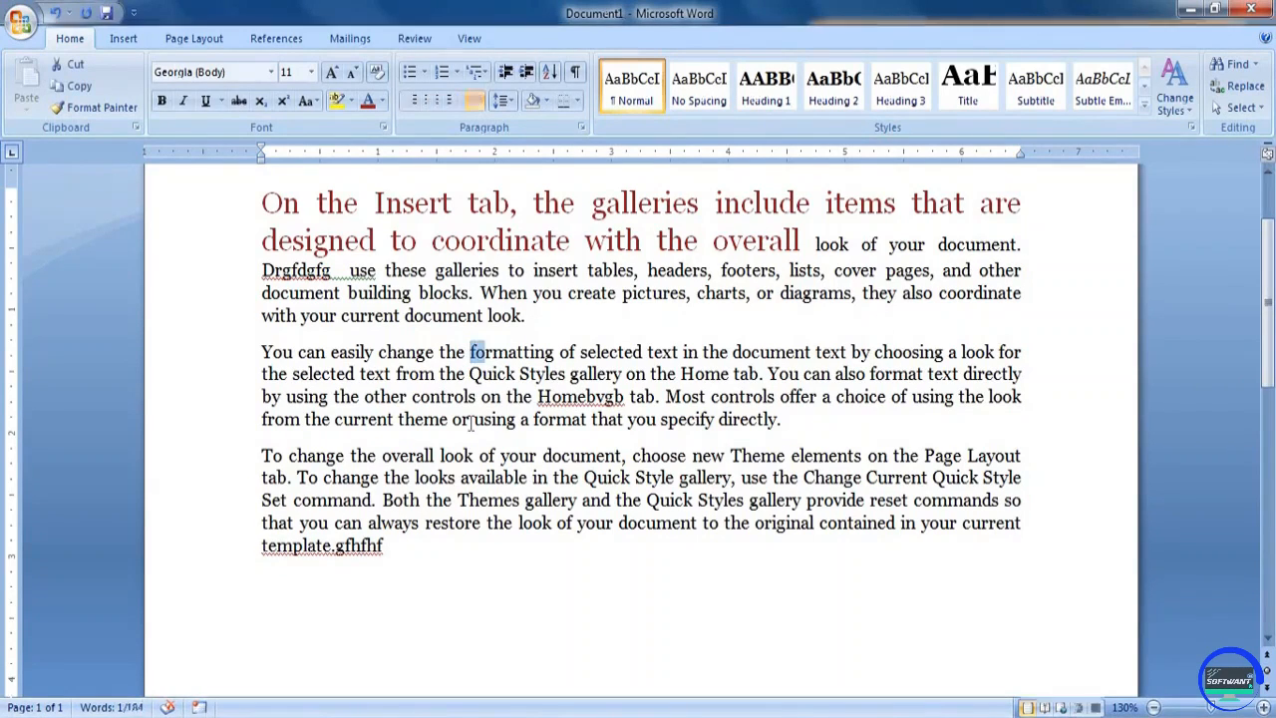
{"action": "key", "text": "Left"}
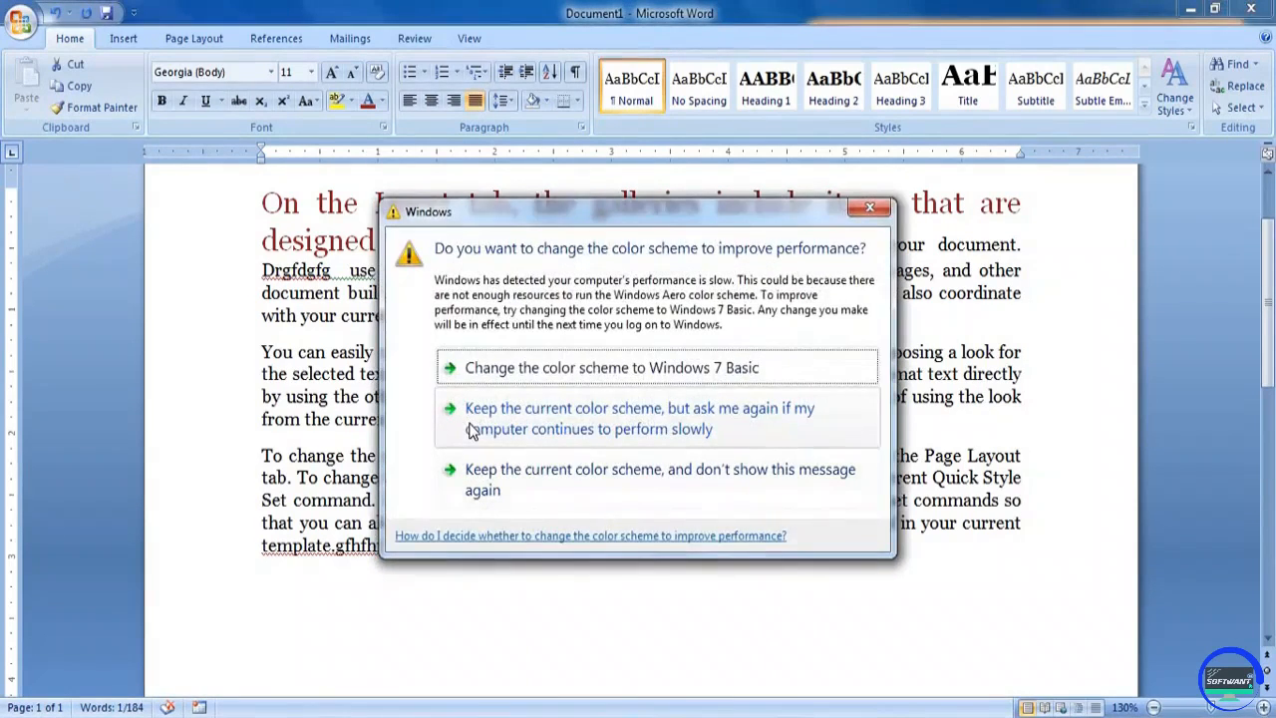
Dismiss the color scheme prompt and copy the word "formatting" from the second paragraph's first line
{"action": "key", "text": "Escape"}
{"action": "key", "text": "ctrl+shift+Right"}
{"action": "key", "text": "ctrl+shift+Right"}
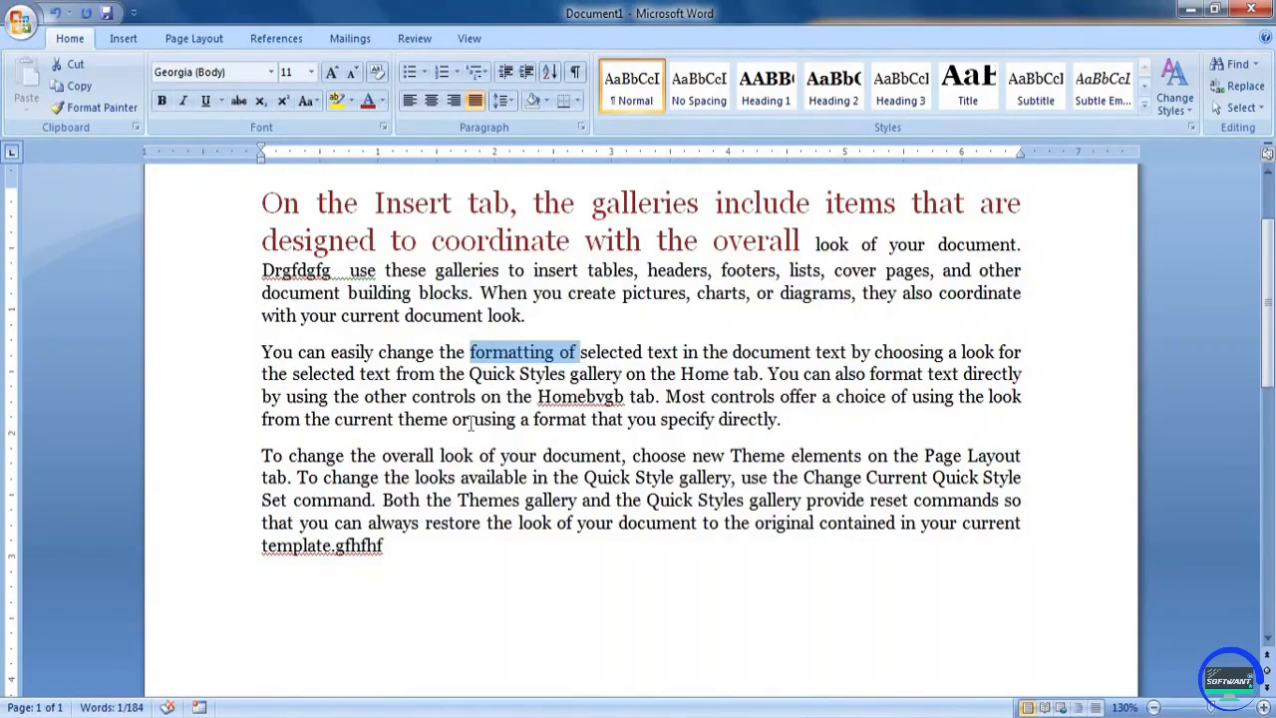
{"action": "key", "text": "ctrl+shift+Right"}
{"action": "key", "text": "ctrl+shift+Right"}
{"action": "key", "text": "ctrl+shift+Left"}
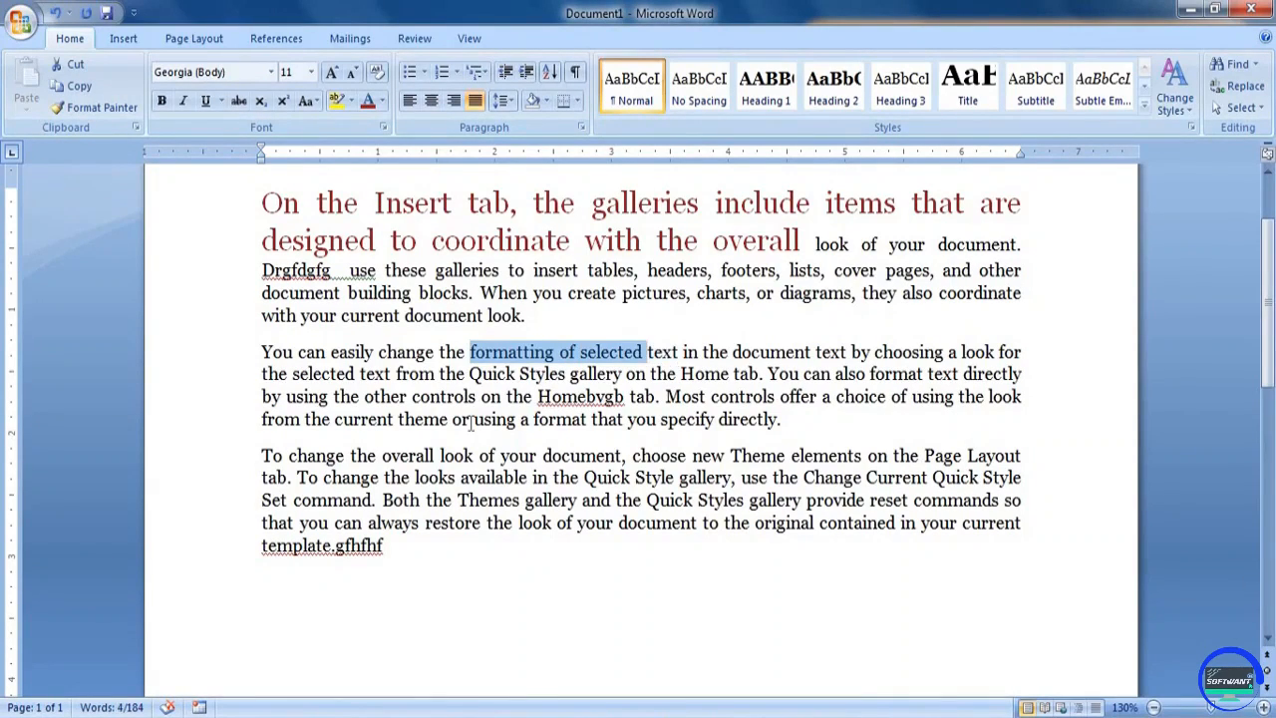
{"action": "key", "text": "ctrl+shift+Left"}
{"action": "key", "text": "ctrl+shift+Left"}
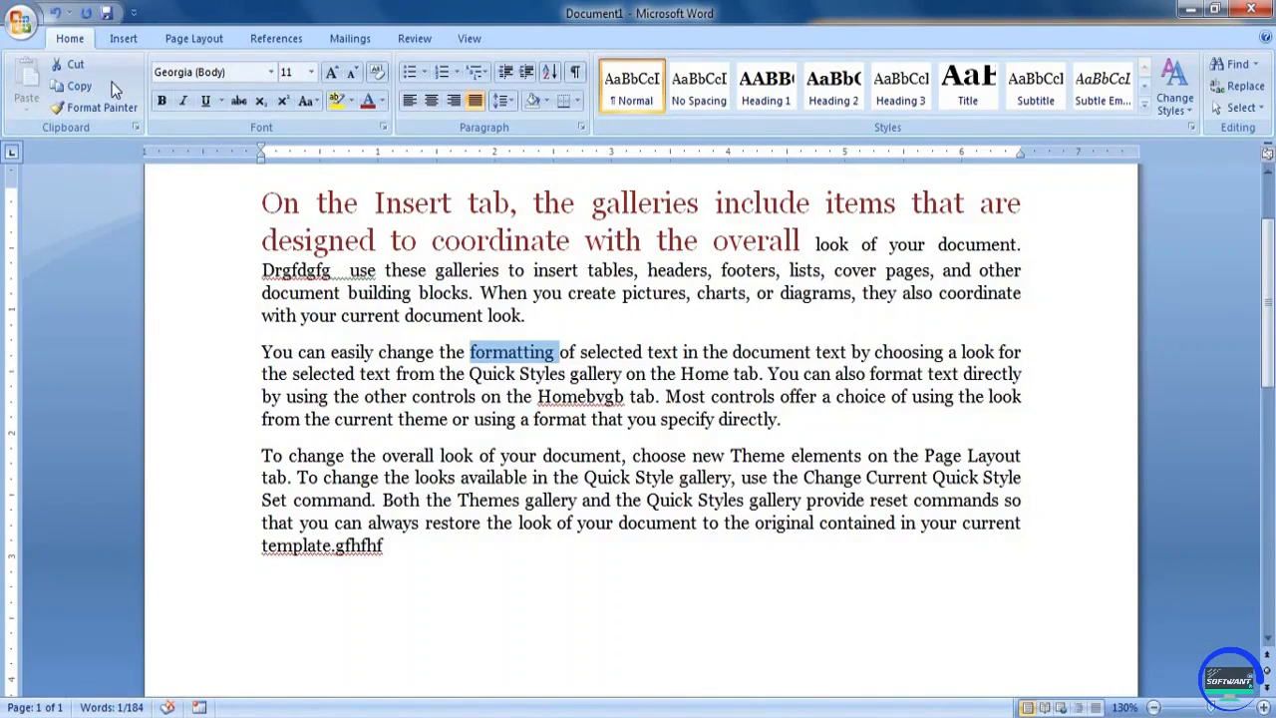
{"action": "left_click", "coordinate": [82, 87]}
{"action": "left_click", "coordinate": [80, 87]}
Paste "formatting" in a new paragraph below the third one and follow it with filler text from "lkjf dofp" through "foipd fopdp"
{"action": "left_click", "coordinate": [446, 570]}
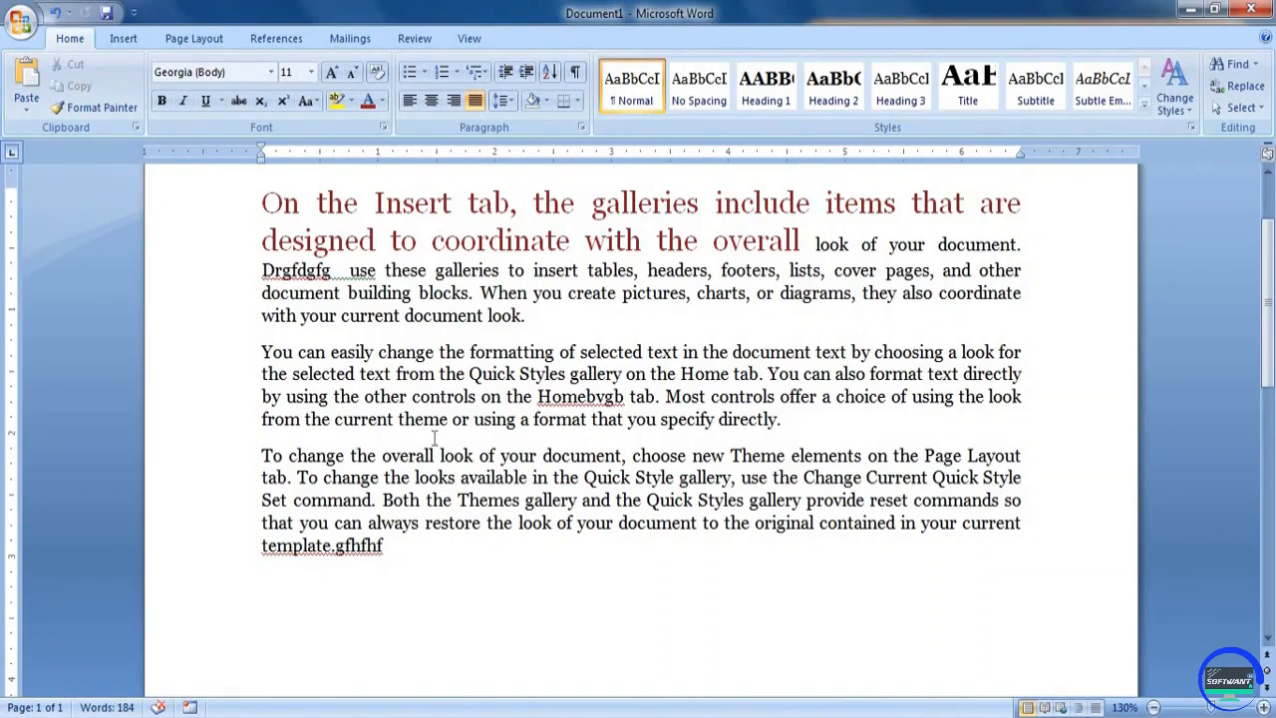
{"action": "left_click", "coordinate": [27, 80]}
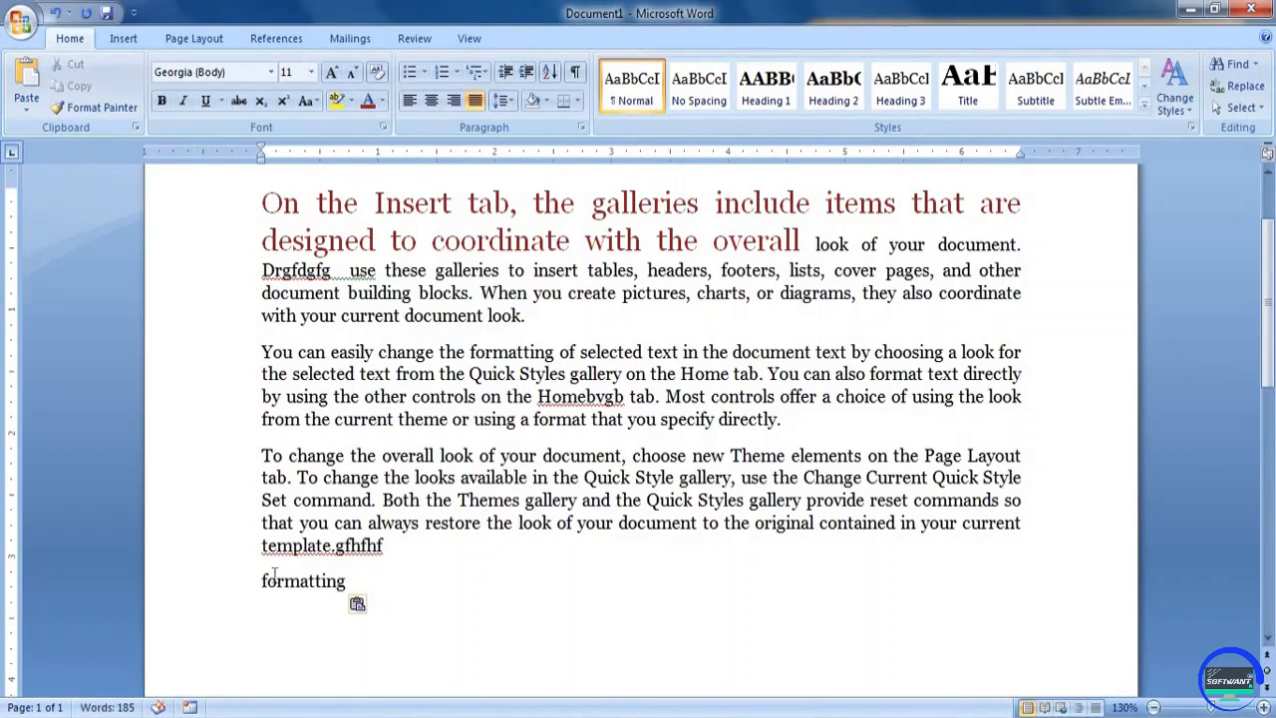
{"action": "type", "text": "lkjf dofp dopf dopf dpf o"}
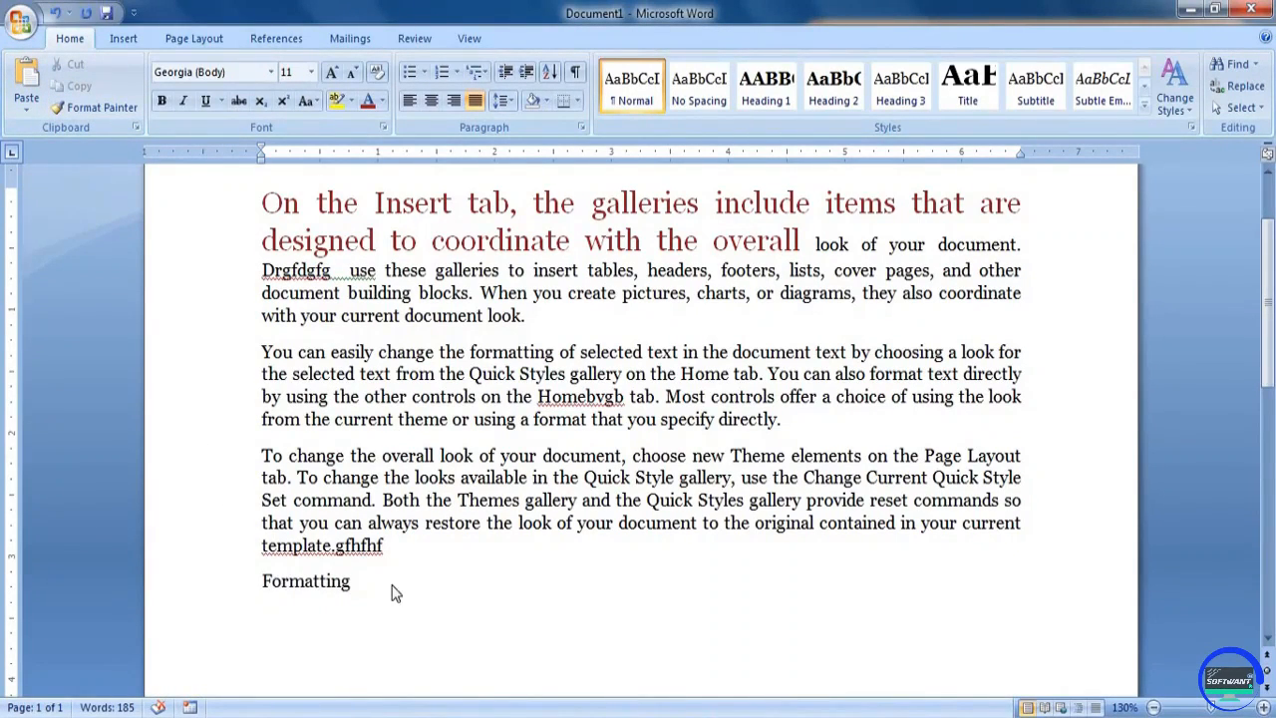
{"action": "type", "text": "dp fopdf opd fp"}
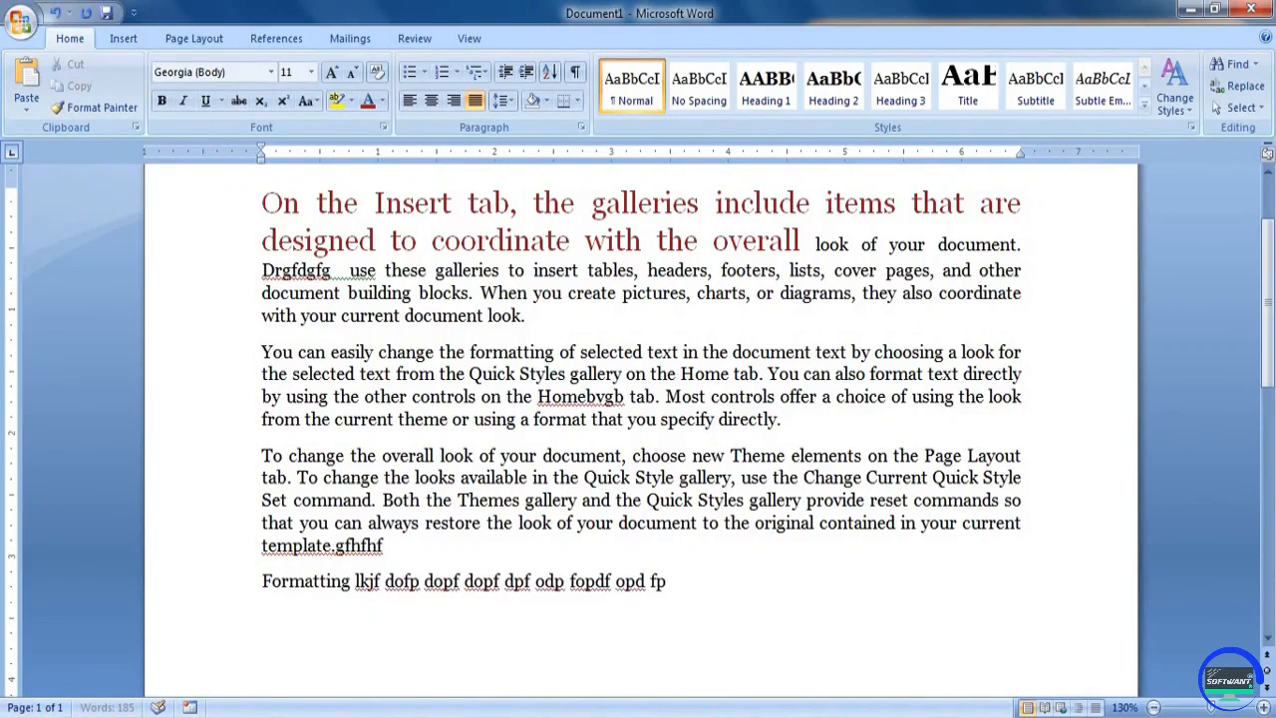
{"action": "type", "text": "d fopd fopd fopd fopd ofpd opf dopf dfdf dfdo fopid foipd fopdp"}
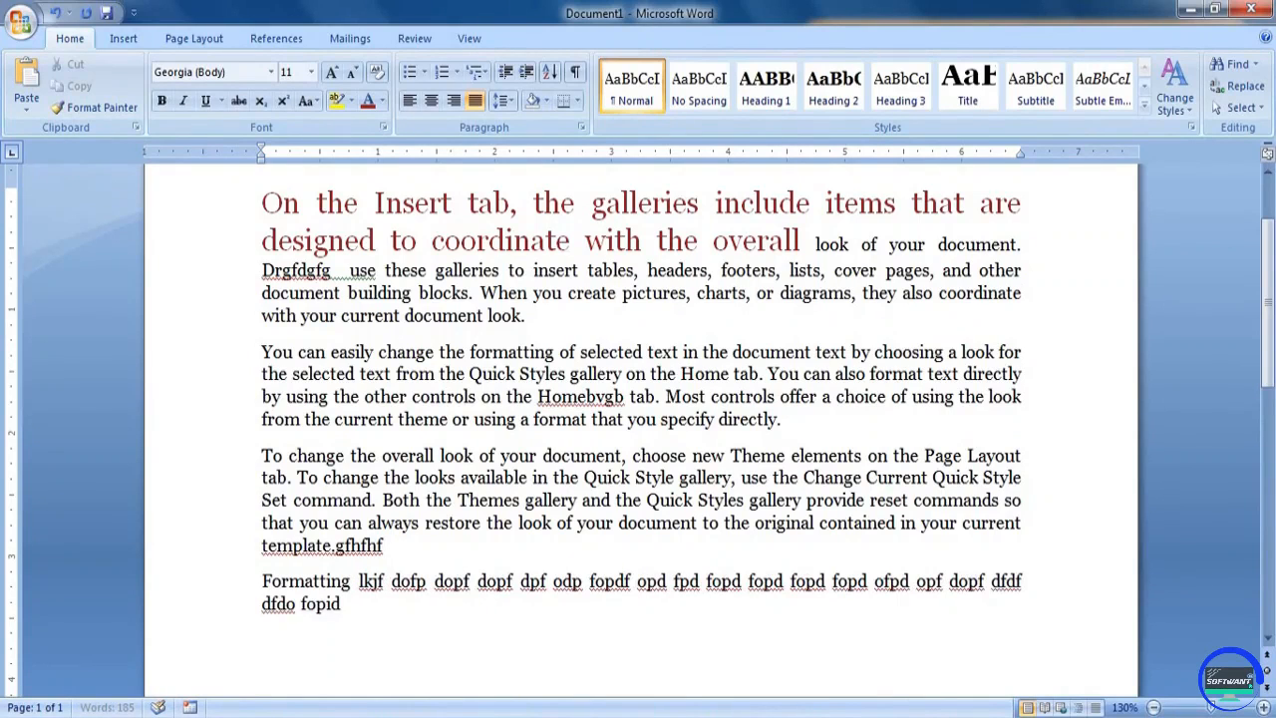
Extend the last paragraph with the copied "formatting", "dfkjd foid fiod if f", the copied word again, and "lfjdis fdf jiod fo if fjd ifjdidfd"
{"action": "left_click", "coordinate": [26, 80]}
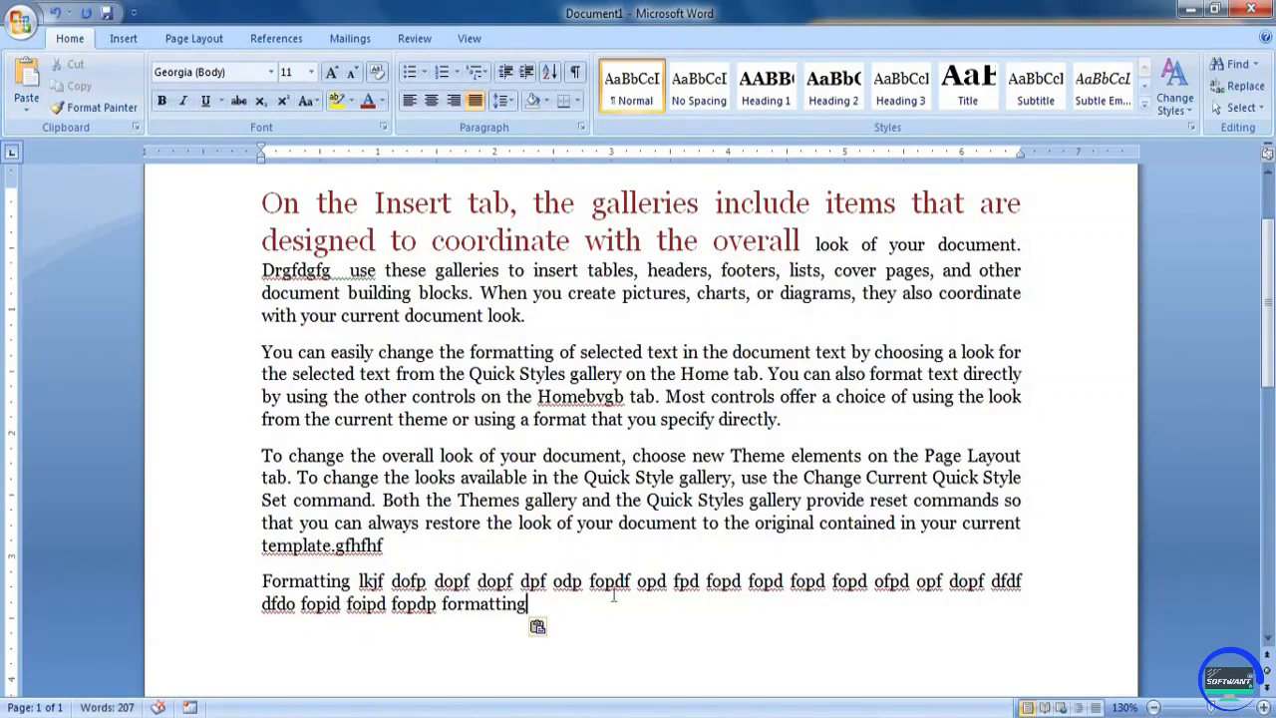
{"action": "type", "text": "dfkjd foid fiod if f"}
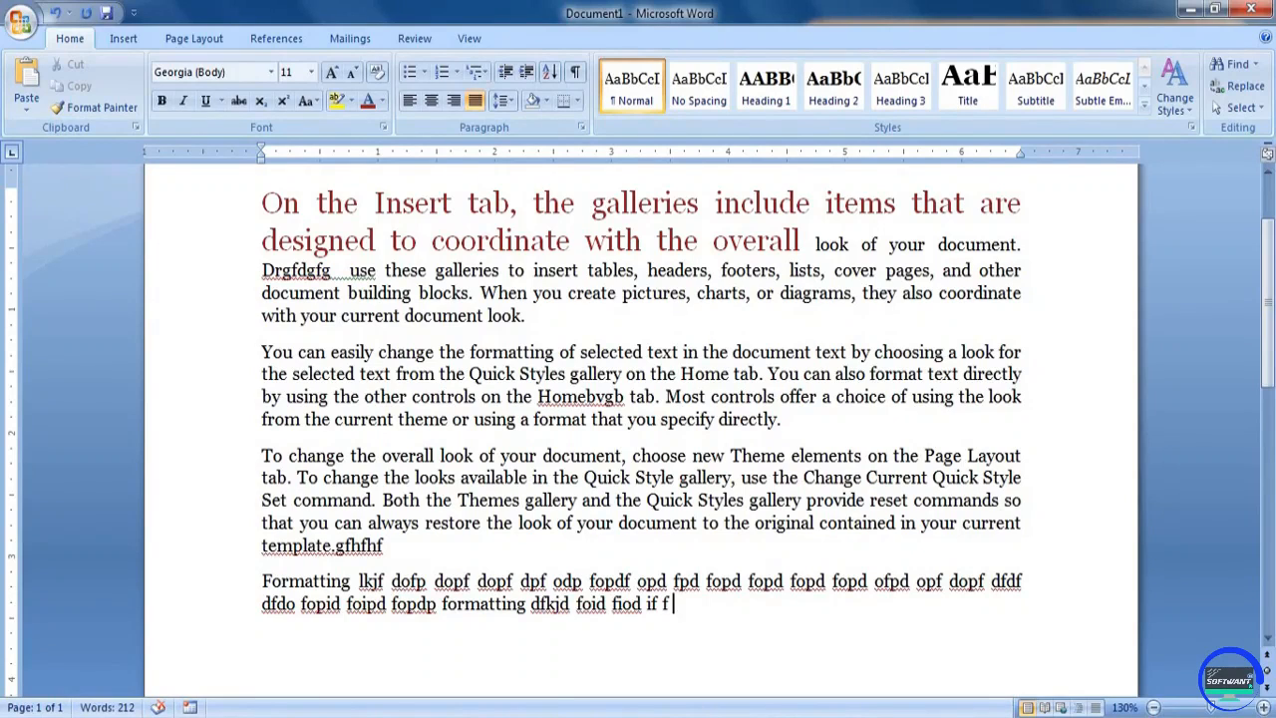
{"action": "key", "text": "ctrl+v"}
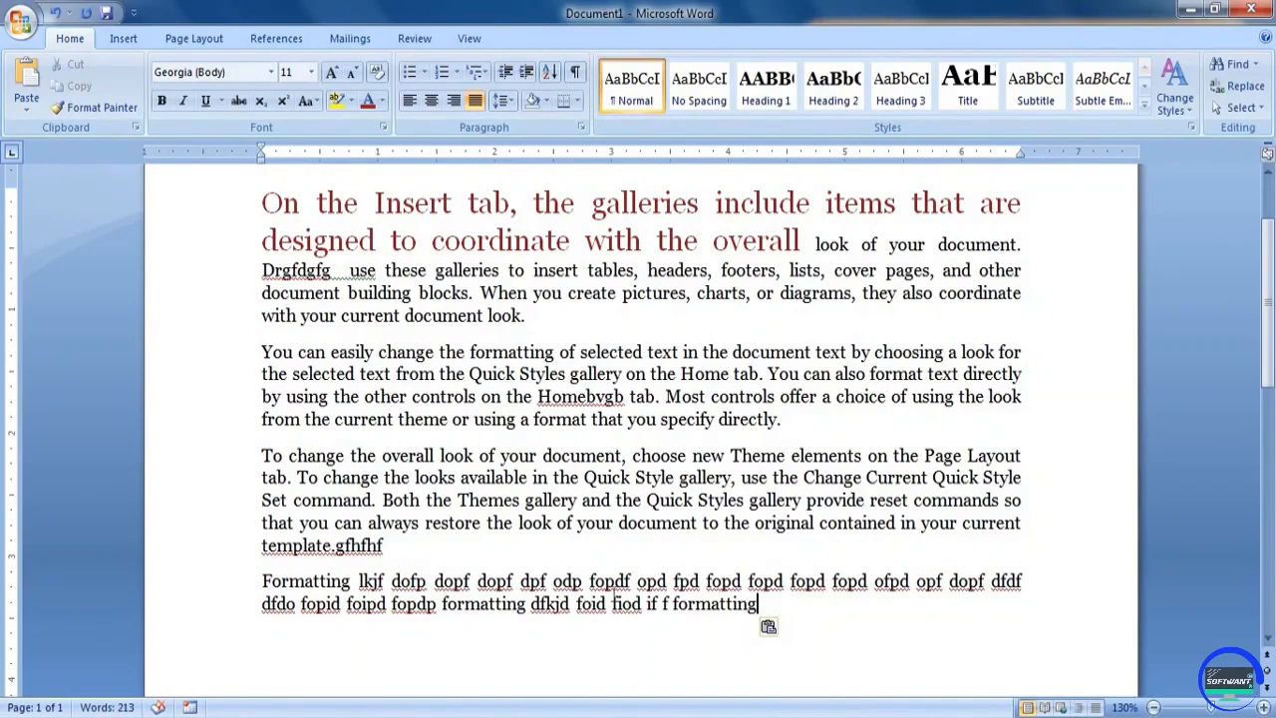
{"action": "type", "text": "lfjdis fdf jiod fo if f"}
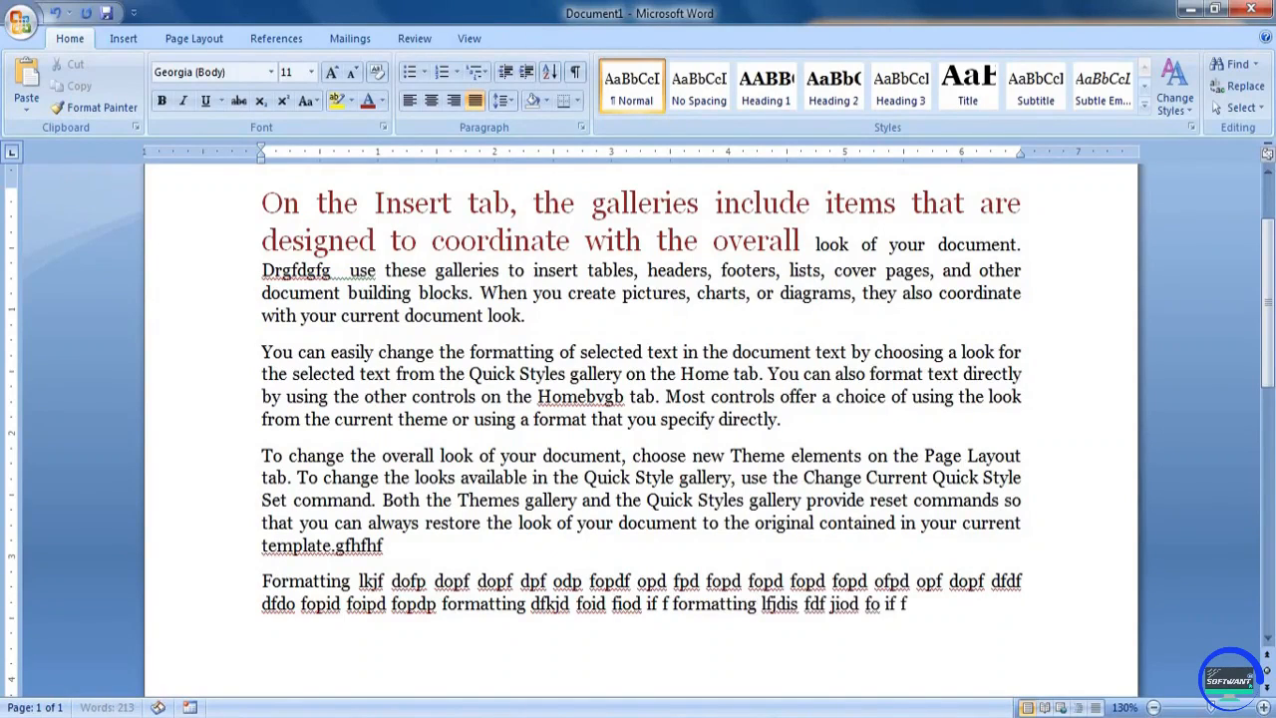
{"action": "type", "text": "jd ifjdidfd"}
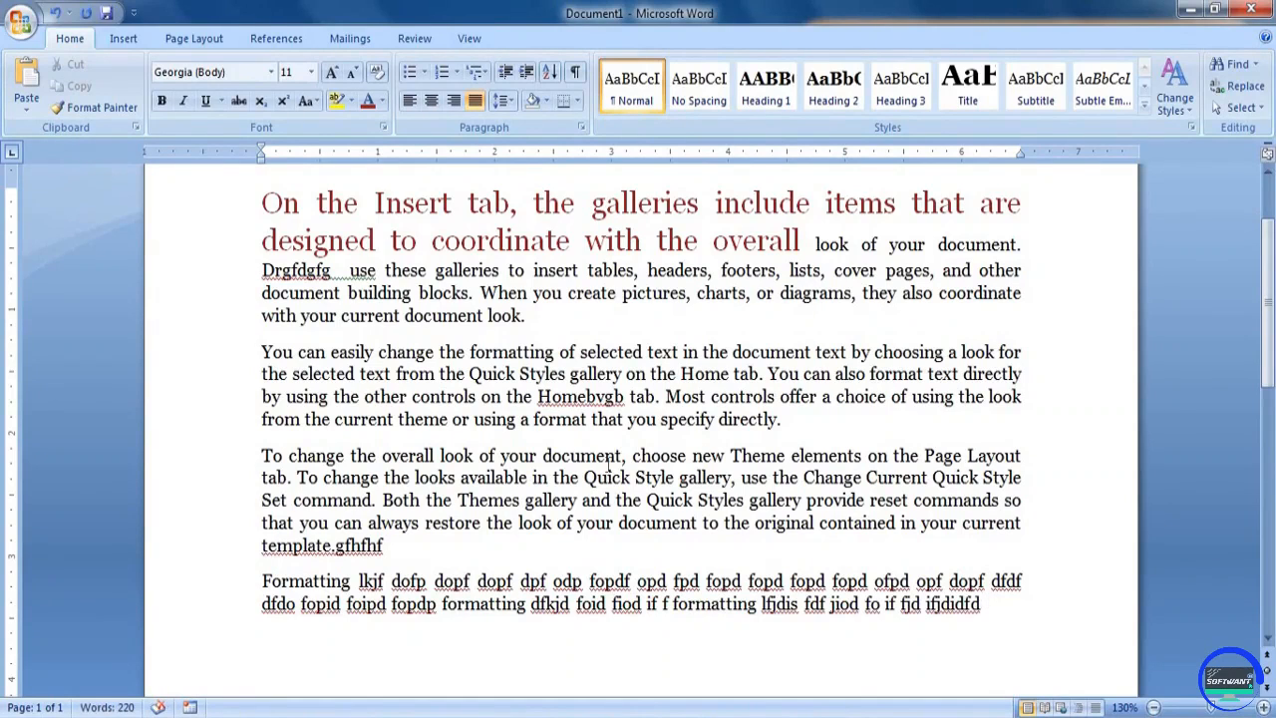
Copy "selected text" from the second paragraph and paste it at the document's end after adding "defnd fiod fiod I"
{"action": "left_click_drag", "start_coordinate": [580, 351], "coordinate": [679, 353]}
{"action": "key", "text": "ctrl+c"}
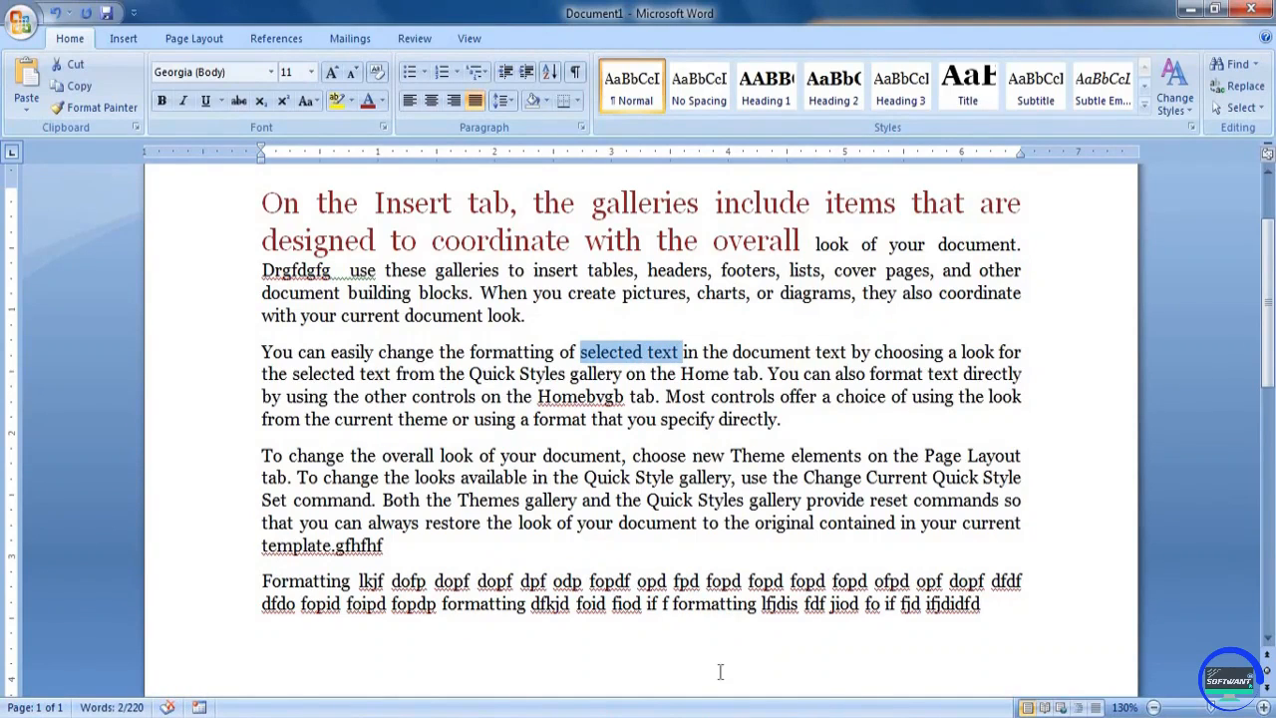
{"action": "left_click", "coordinate": [666, 675]}
{"action": "left_click", "coordinate": [1003, 609]}
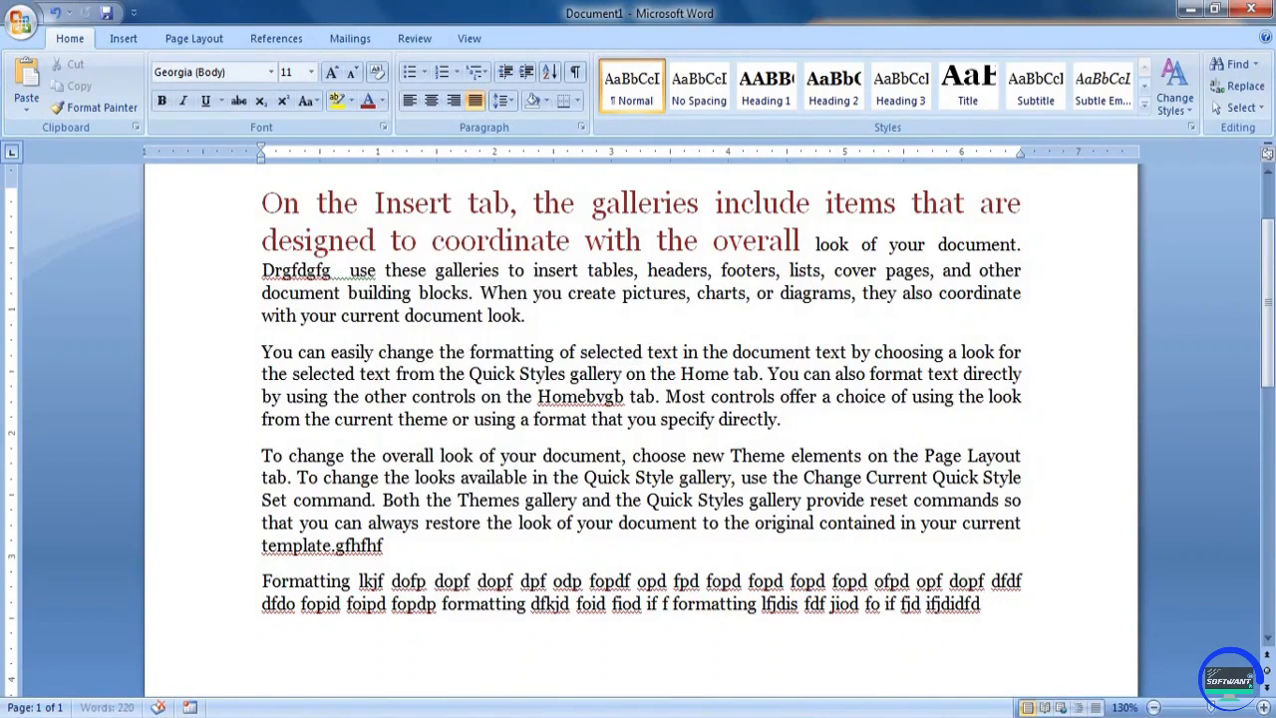
{"action": "type", "text": "defnd fiod fiod i"}
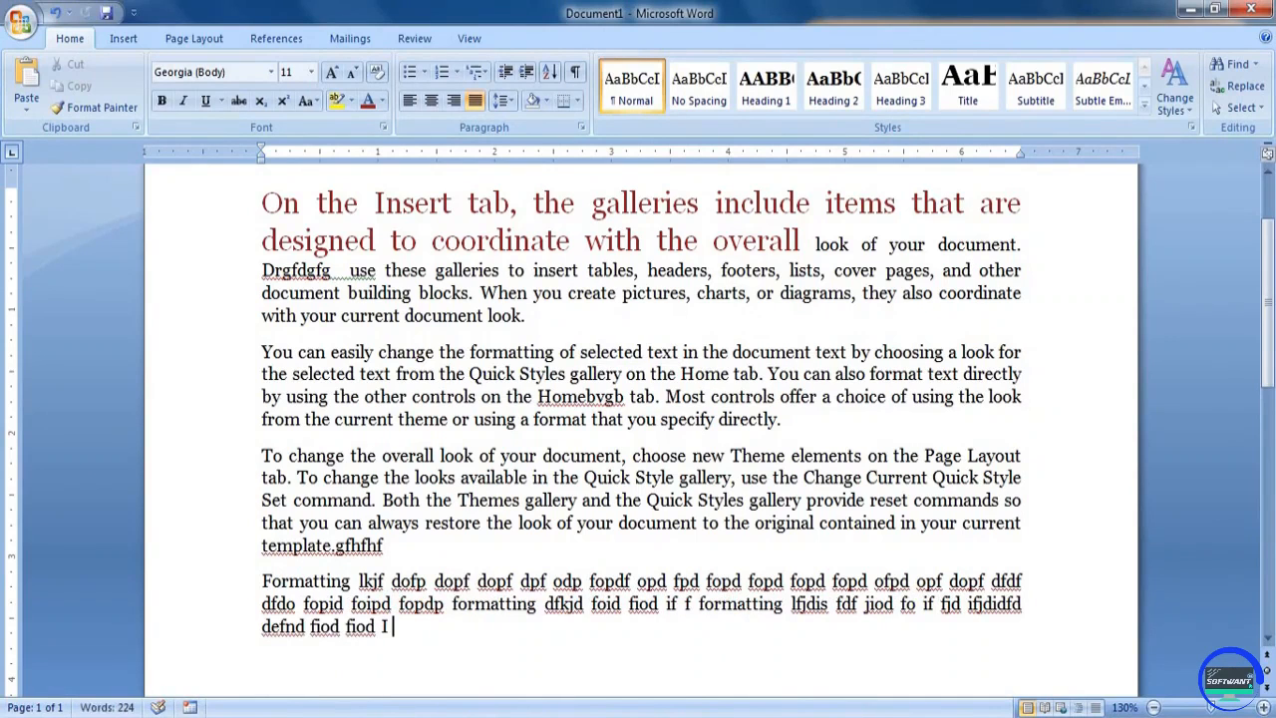
{"action": "key", "text": "ctrl+v"}
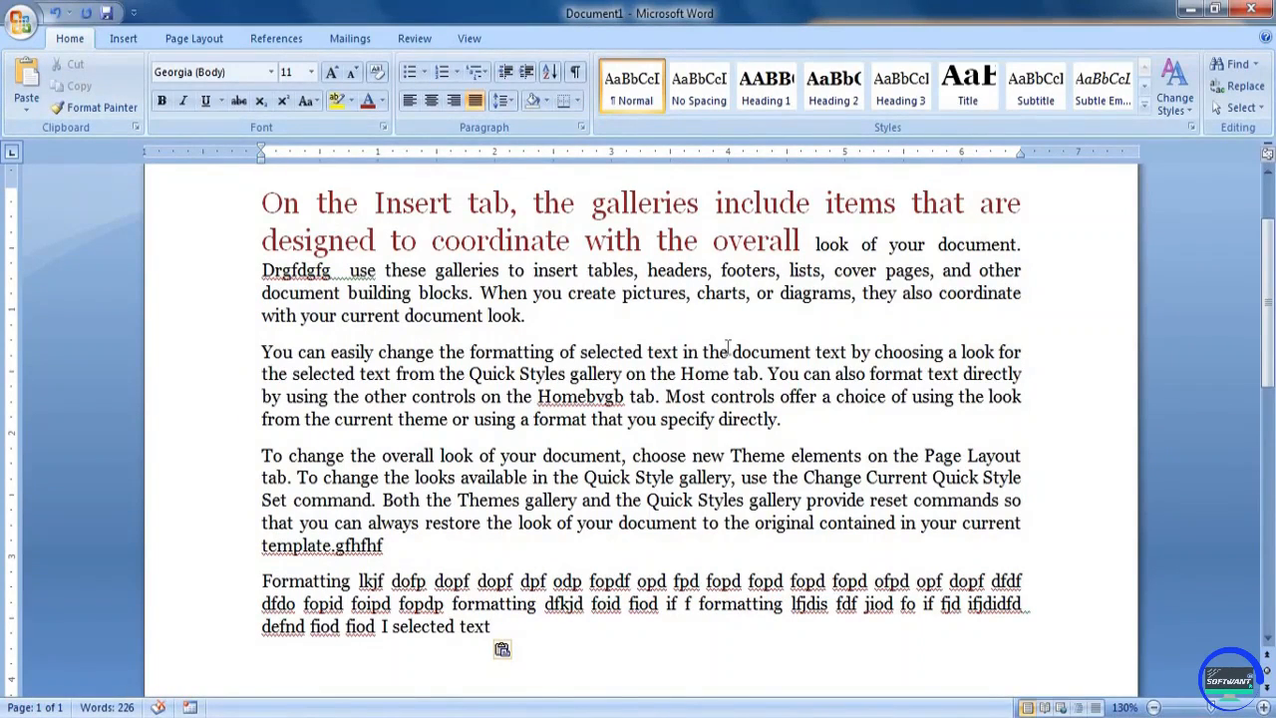
Cut "the document" from the second paragraph's first line and paste it at the end of the third paragraph after "gfhfhf"
{"action": "left_click_drag", "start_coordinate": [753, 349], "coordinate": [782, 349]}
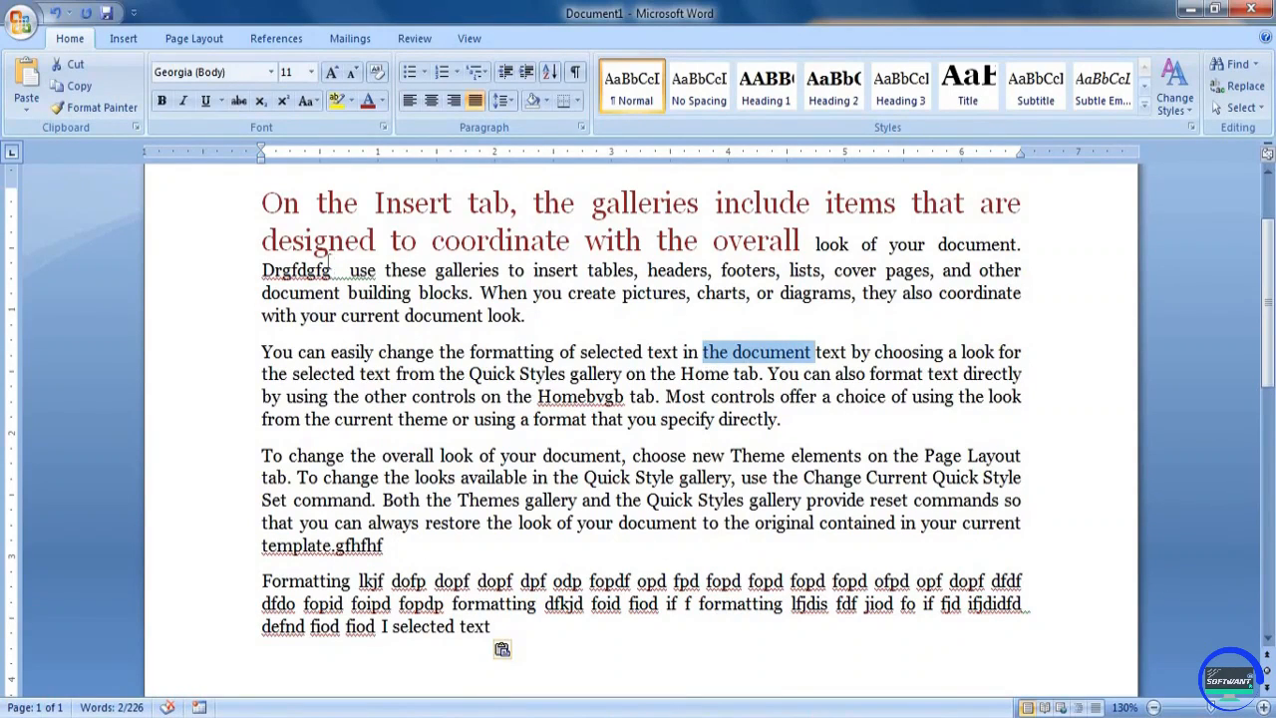
{"action": "left_click", "coordinate": [71, 68]}
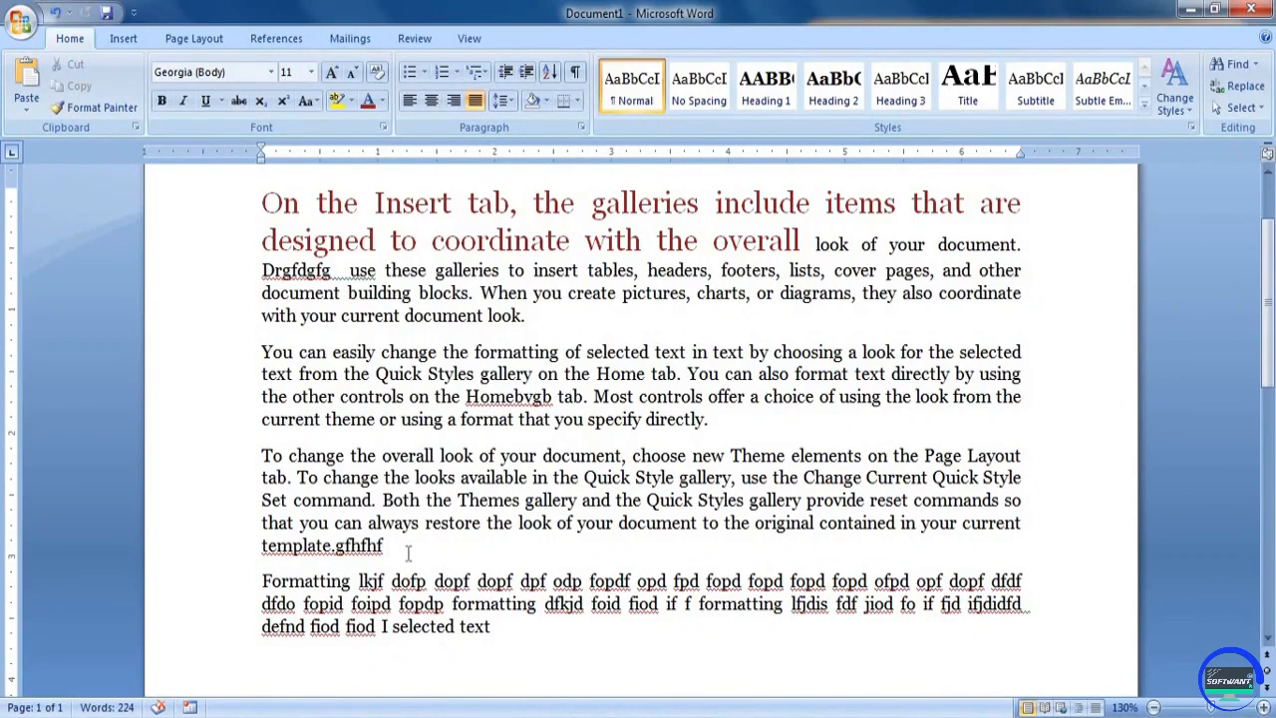
{"action": "left_click", "coordinate": [27, 80]}
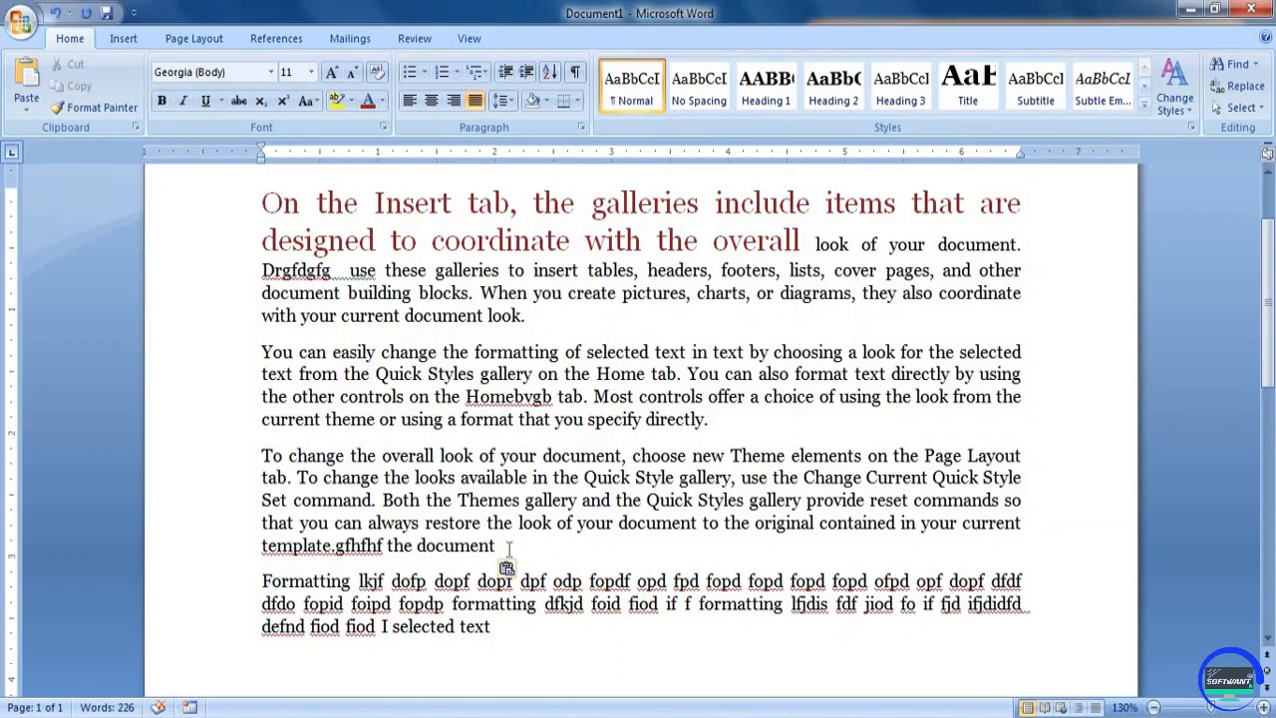
Cut "documen" from the third paragraph's first line and paste it at the end of the last paragraph
{"action": "double_click", "coordinate": [606, 456]}
{"action": "key", "text": "Delete"}
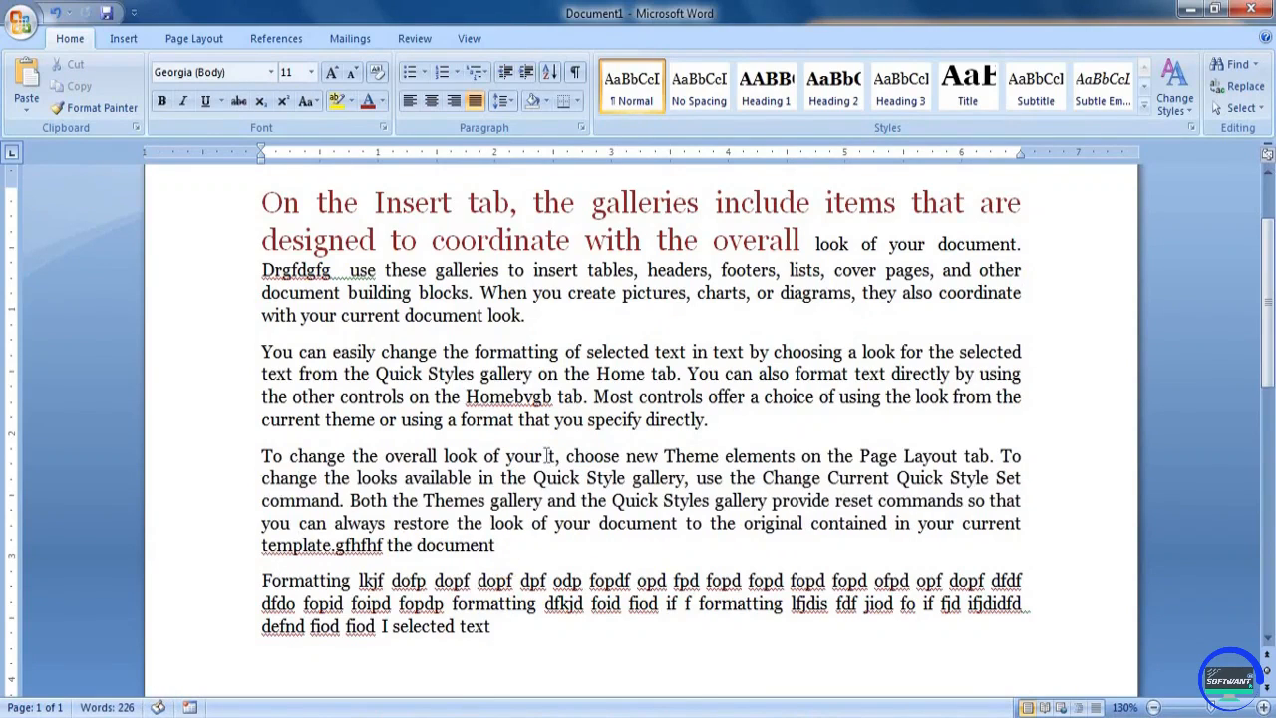
{"action": "left_click", "coordinate": [528, 628]}
{"action": "key", "text": "ctrl+v"}
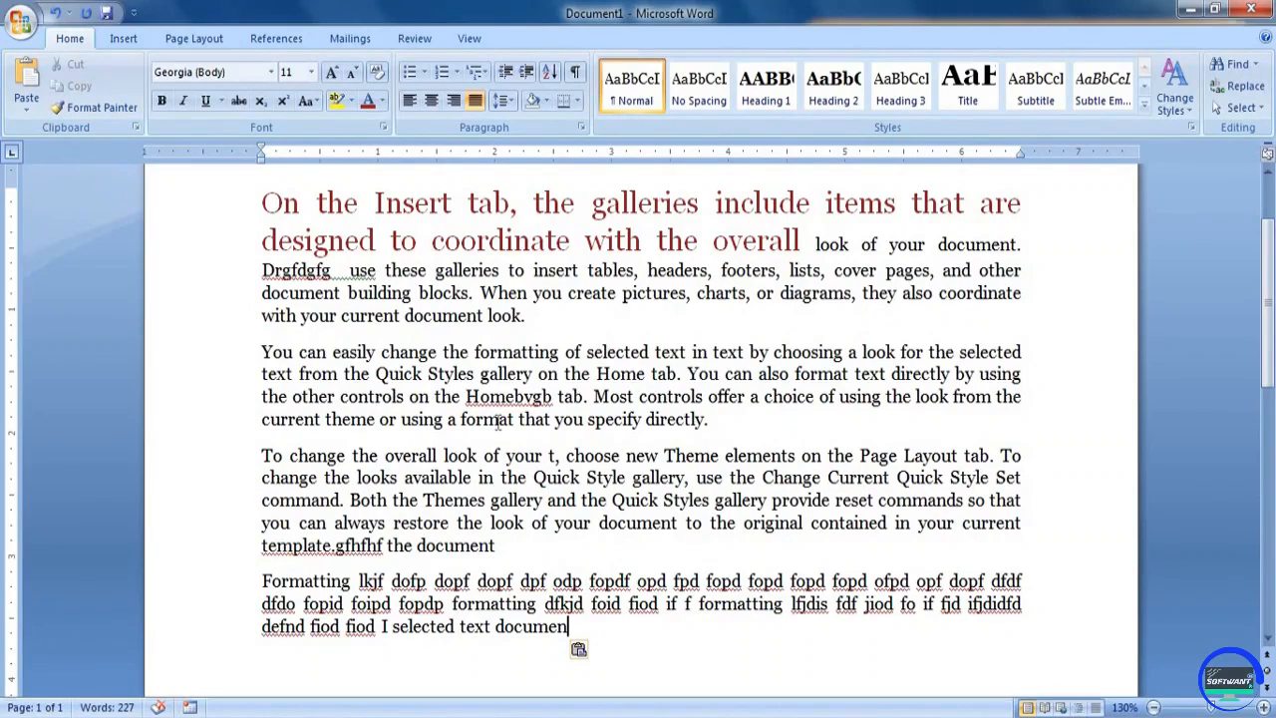
Show the Office Clipboard contents, copy "document look" from the first paragraph to the end of the third, and dismiss the color scheme prompt
{"action": "left_click", "coordinate": [135, 128]}
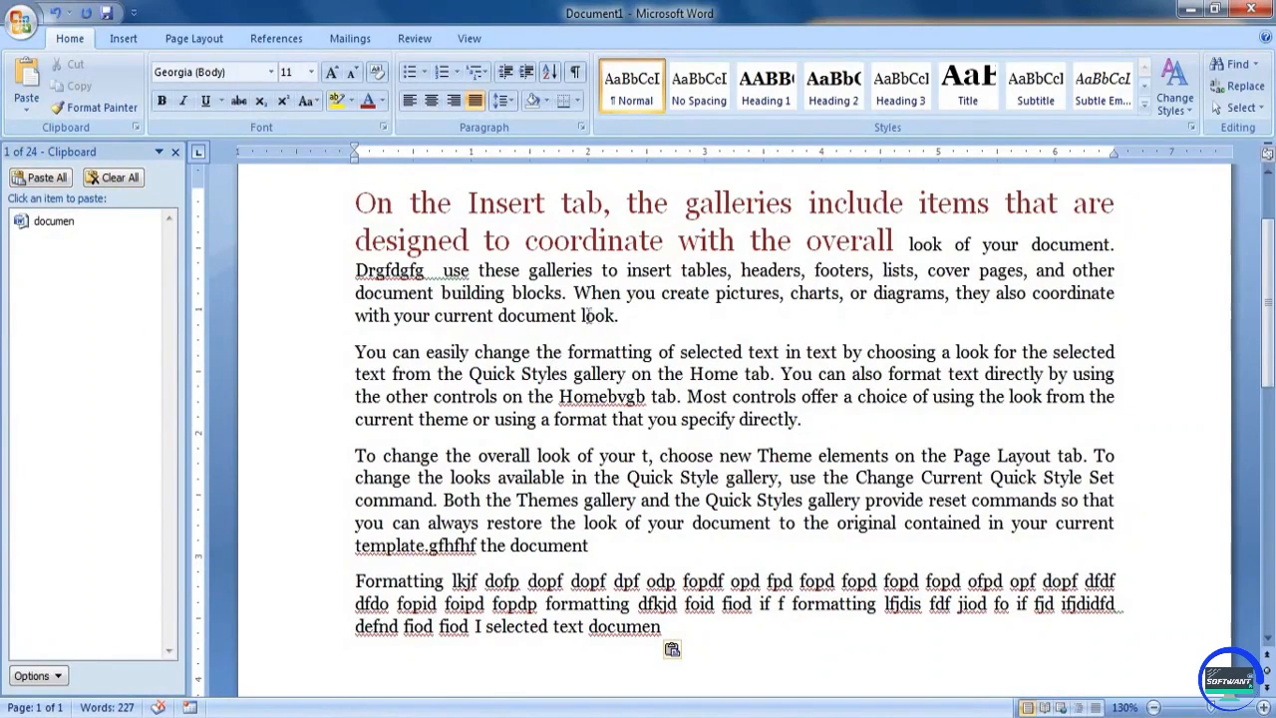
{"action": "left_click_drag", "start_coordinate": [499, 315], "coordinate": [606, 315]}
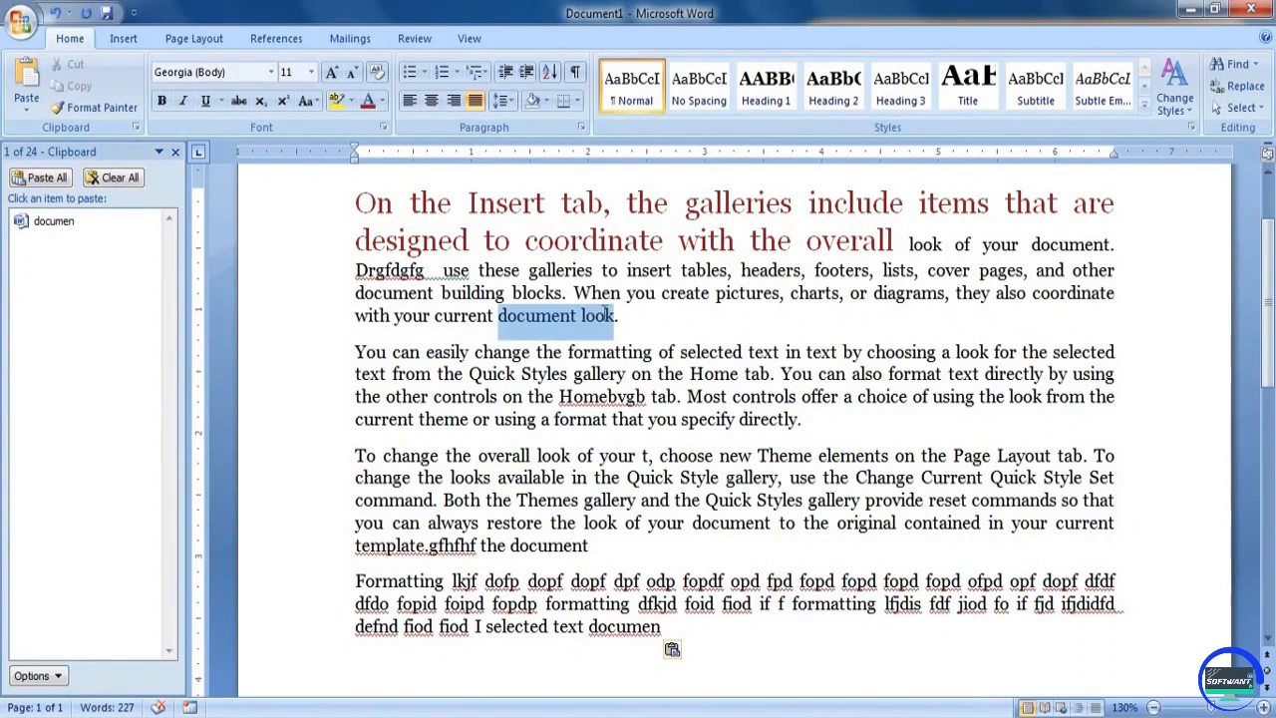
{"action": "key", "text": "ctrl+c"}
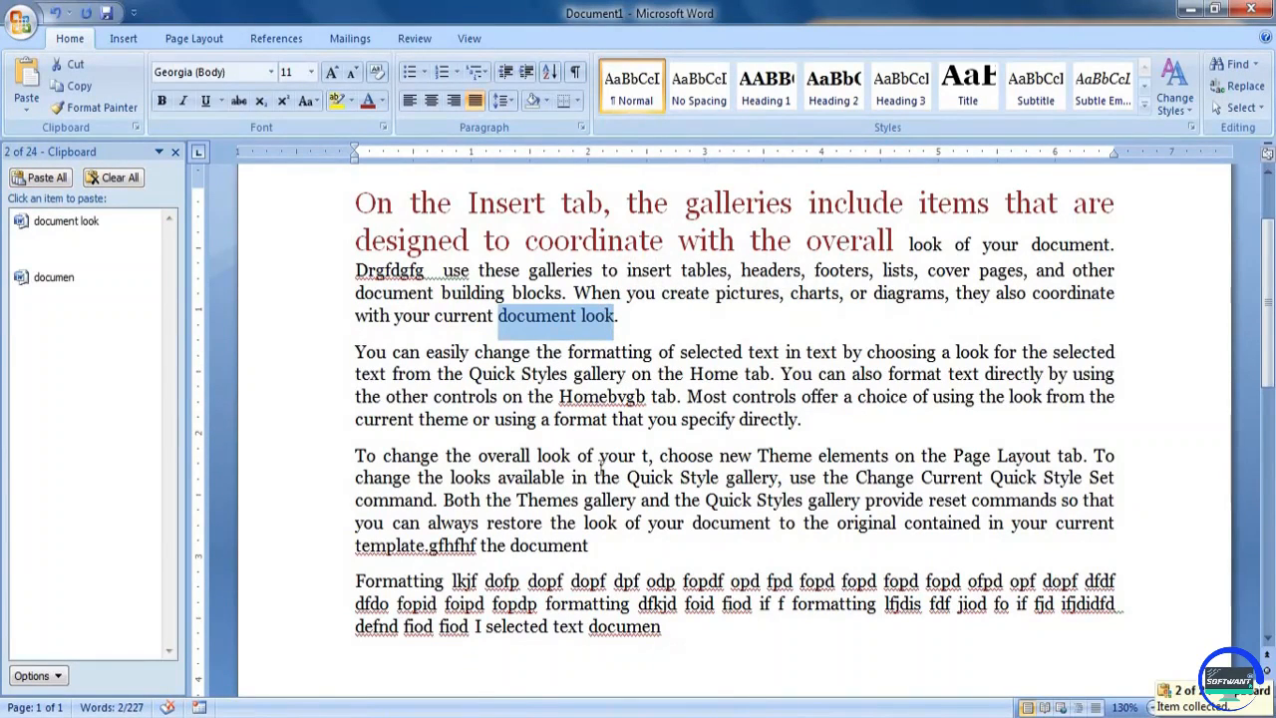
{"action": "left_click", "coordinate": [618, 547]}
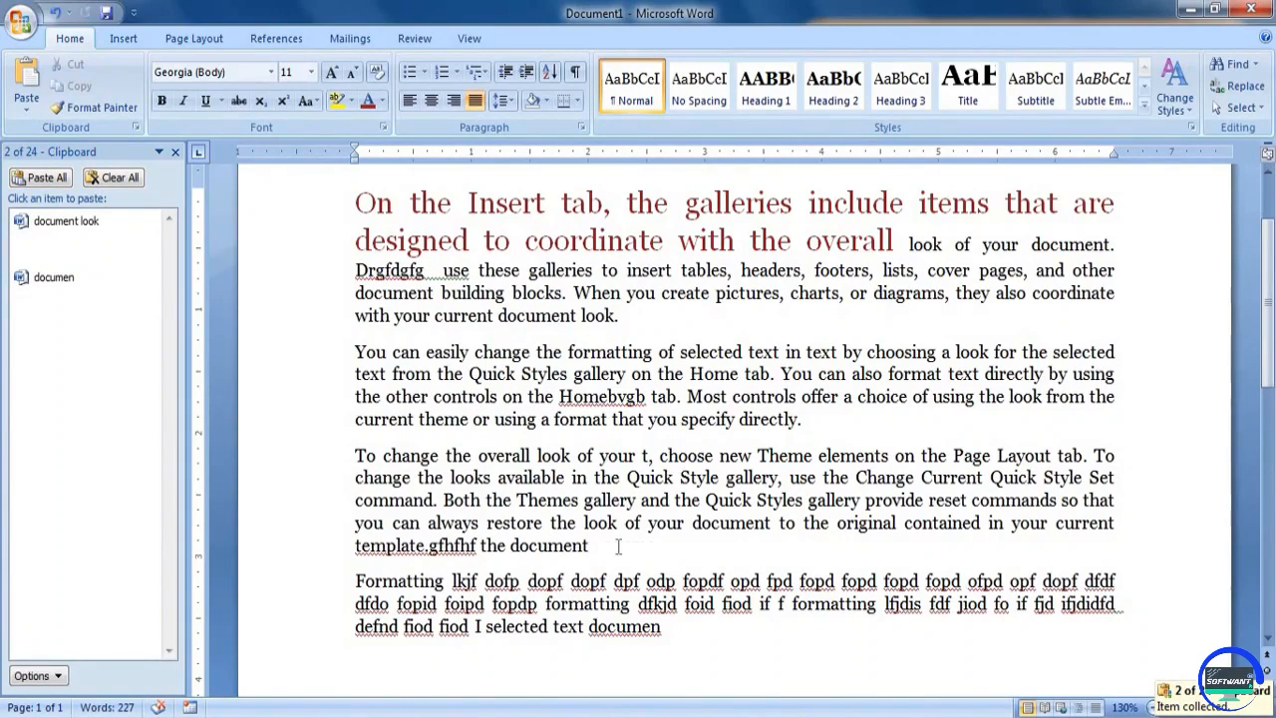
{"action": "key", "text": "ctrl+v"}
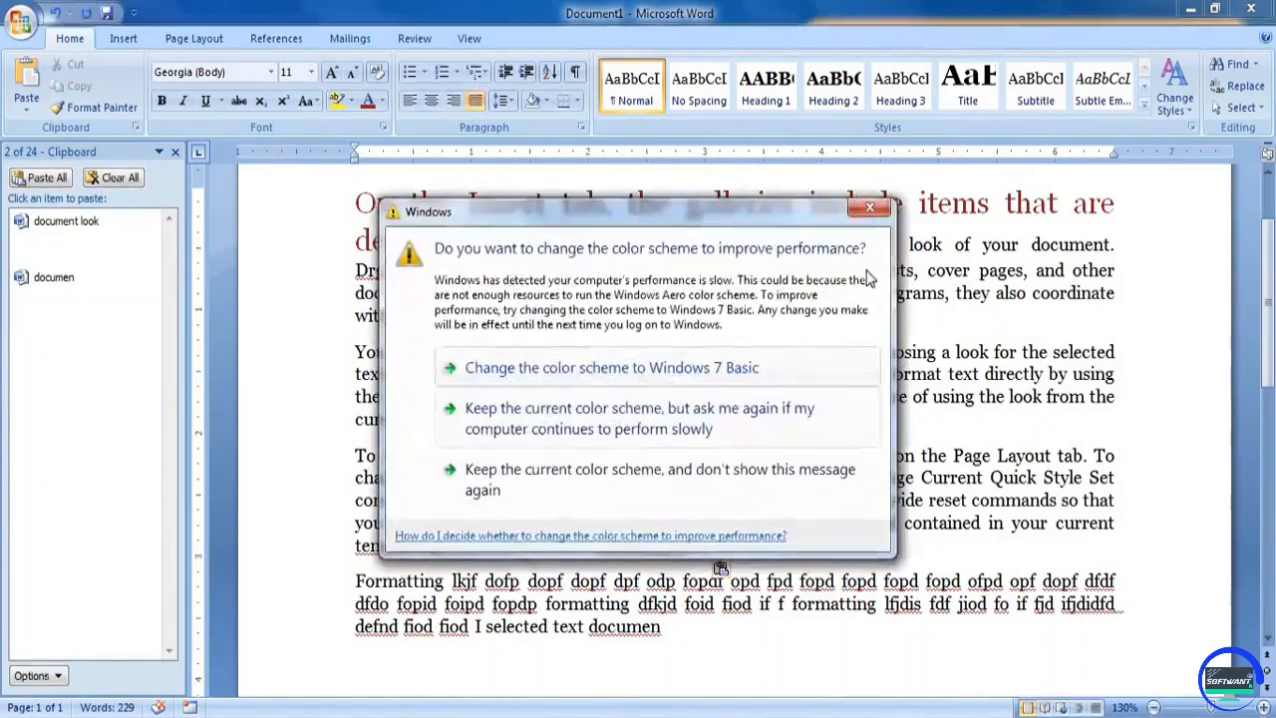
{"action": "left_click", "coordinate": [869, 207]}
Copy "choosing" from the second paragraph, complete the final "documen" to "document", and paste the copied word after it, followed by "fgbfd gf"
{"action": "left_click_drag", "start_coordinate": [868, 351], "coordinate": [935, 351]}
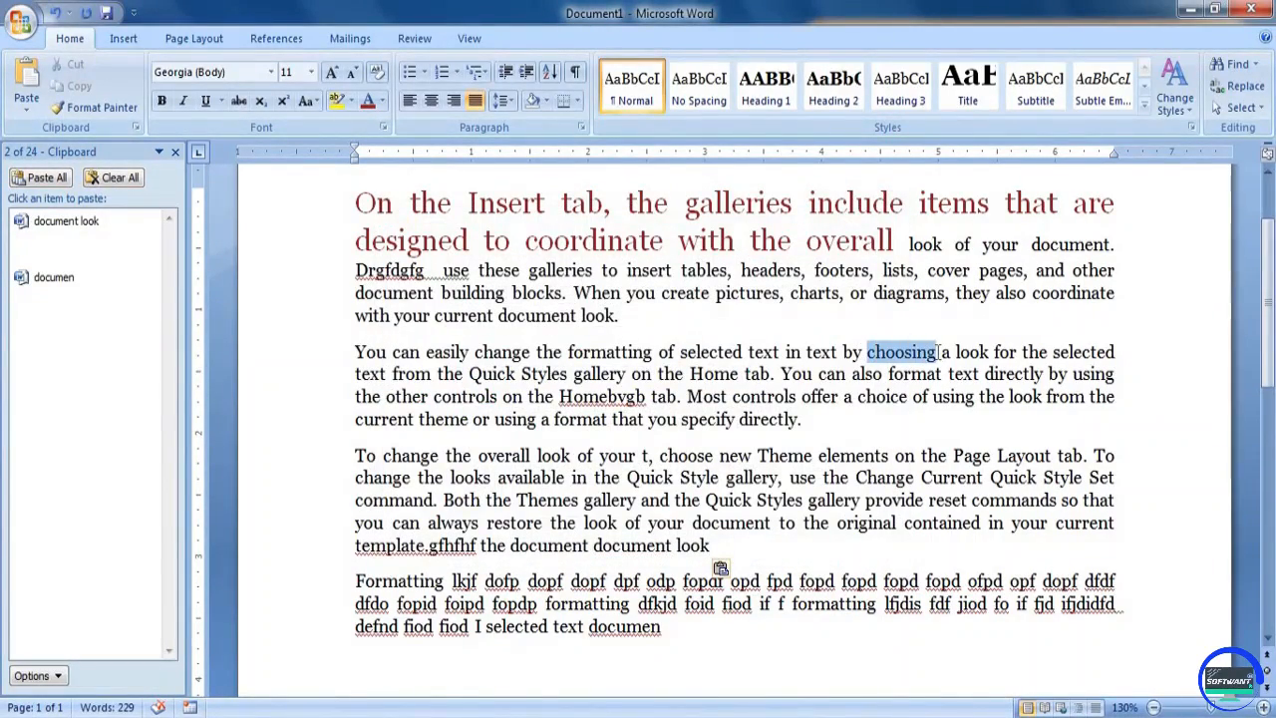
{"action": "key", "text": "ctrl+c"}
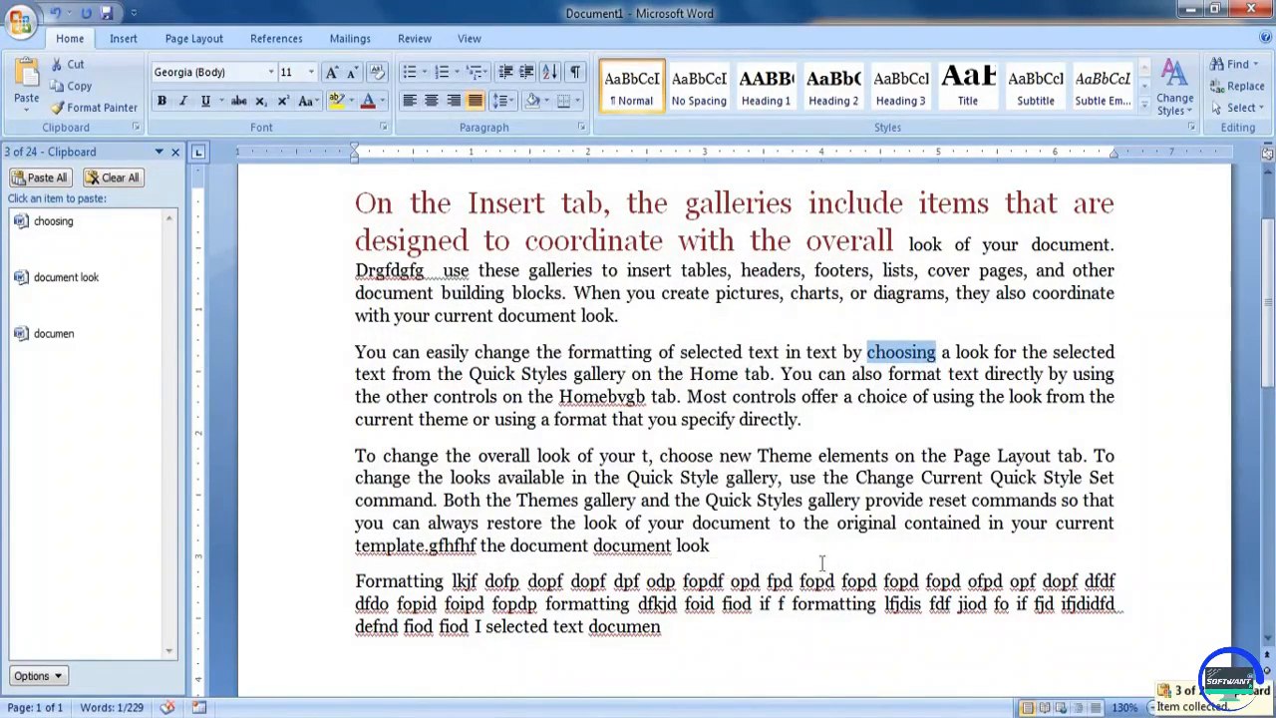
{"action": "left_click", "coordinate": [726, 636]}
{"action": "type", "text": "t"}
{"action": "key", "text": "ctrl+v"}
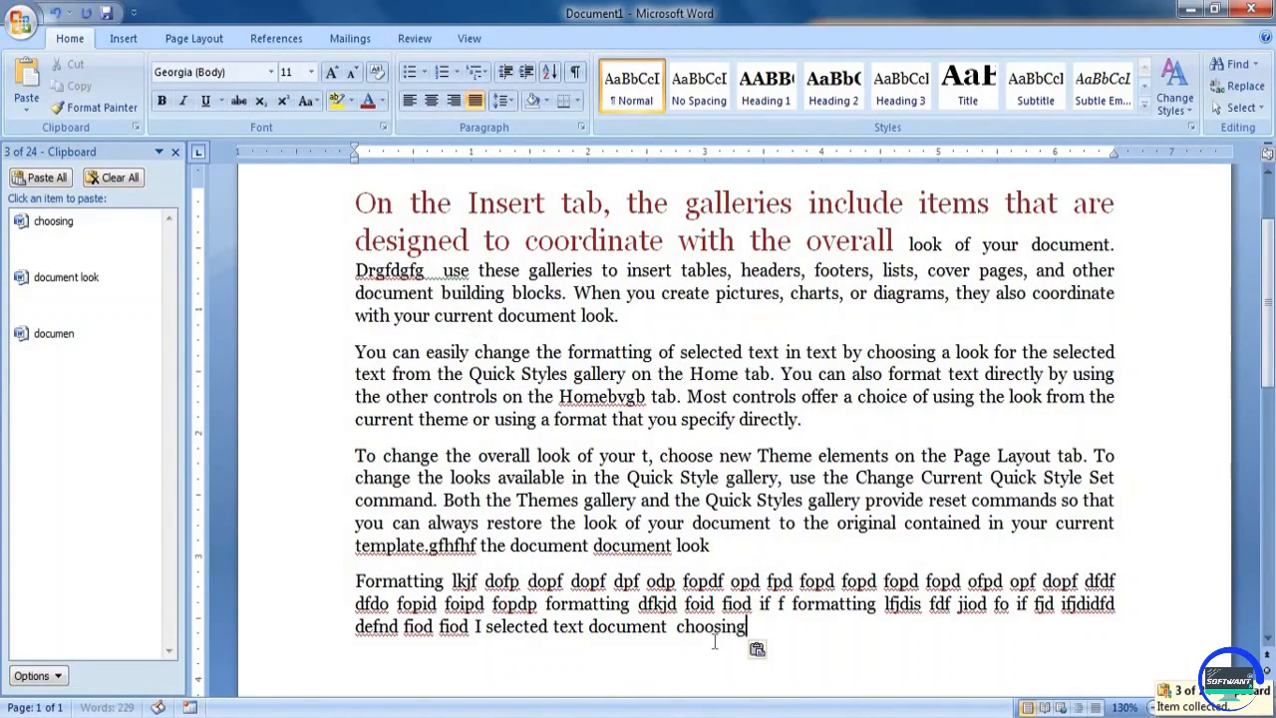
{"action": "type", "text": "fgbfd gf"}
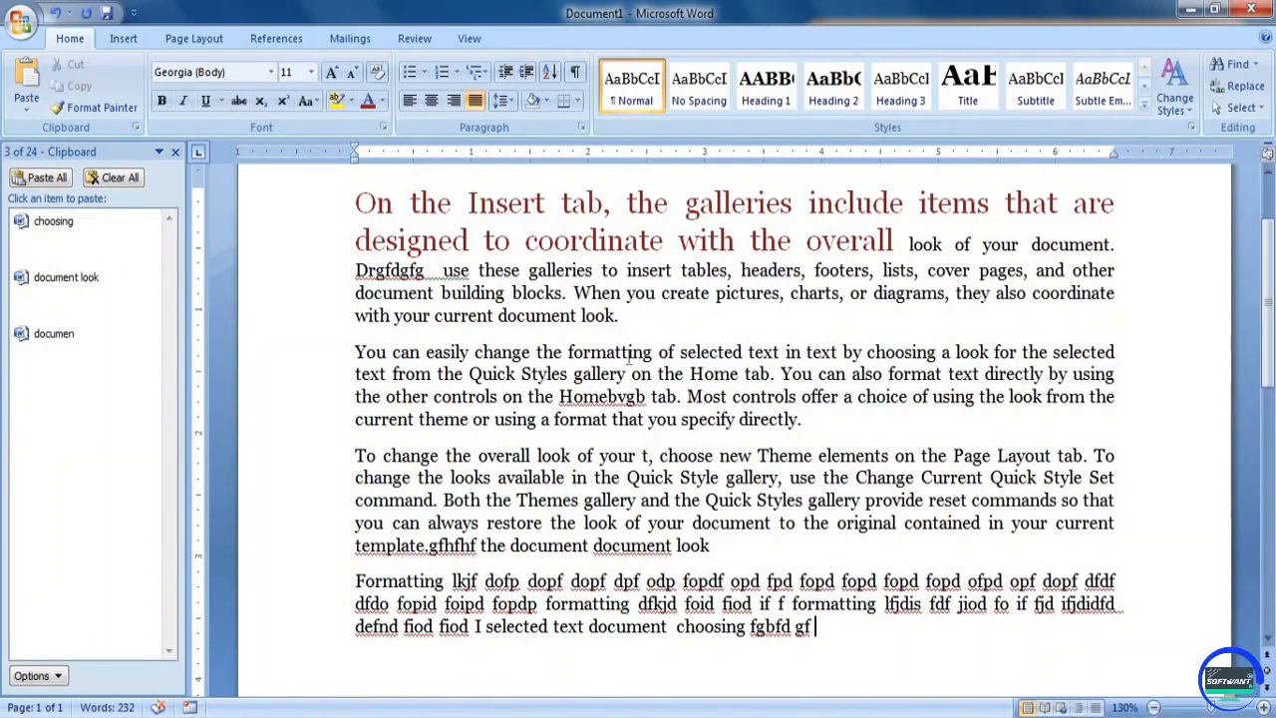
Collect "When you" and "charts, or diagrams" from the first paragraph on the clipboard as two separate items
{"action": "left_click_drag", "start_coordinate": [575, 292], "coordinate": [656, 299]}
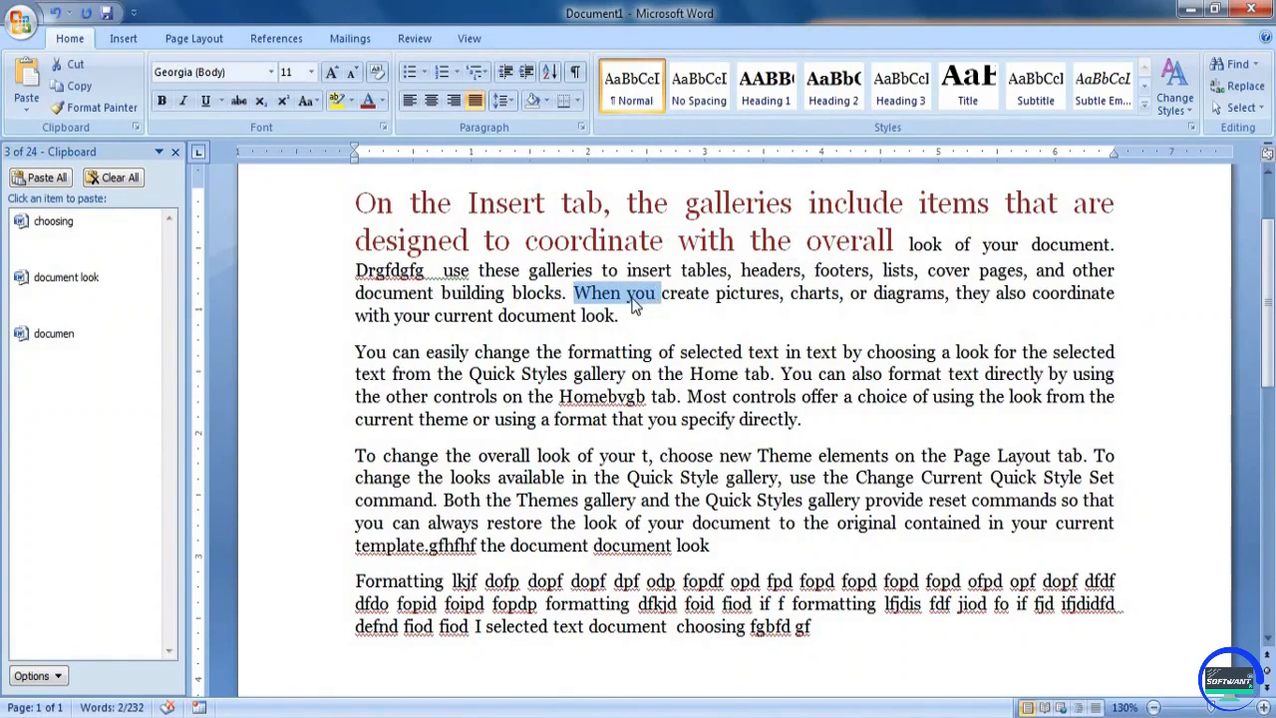
{"action": "key", "text": "ctrl+c"}
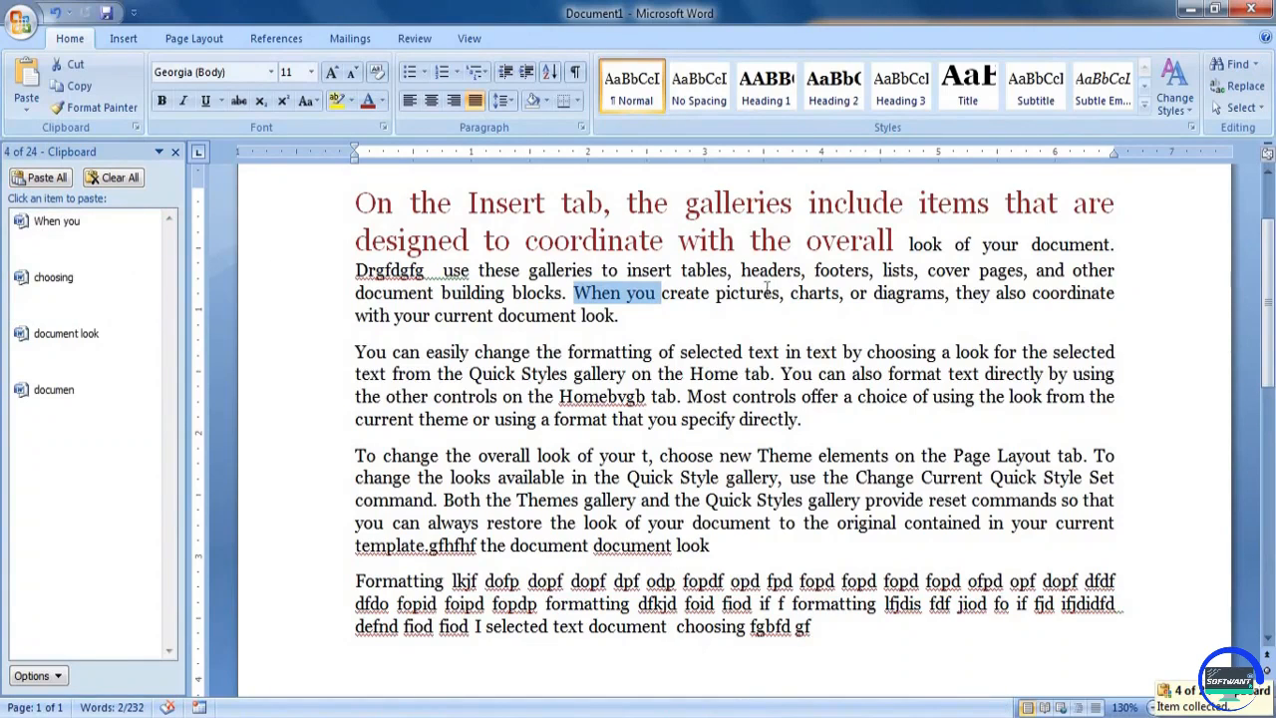
{"action": "left_click_drag", "start_coordinate": [790, 293], "coordinate": [943, 294]}
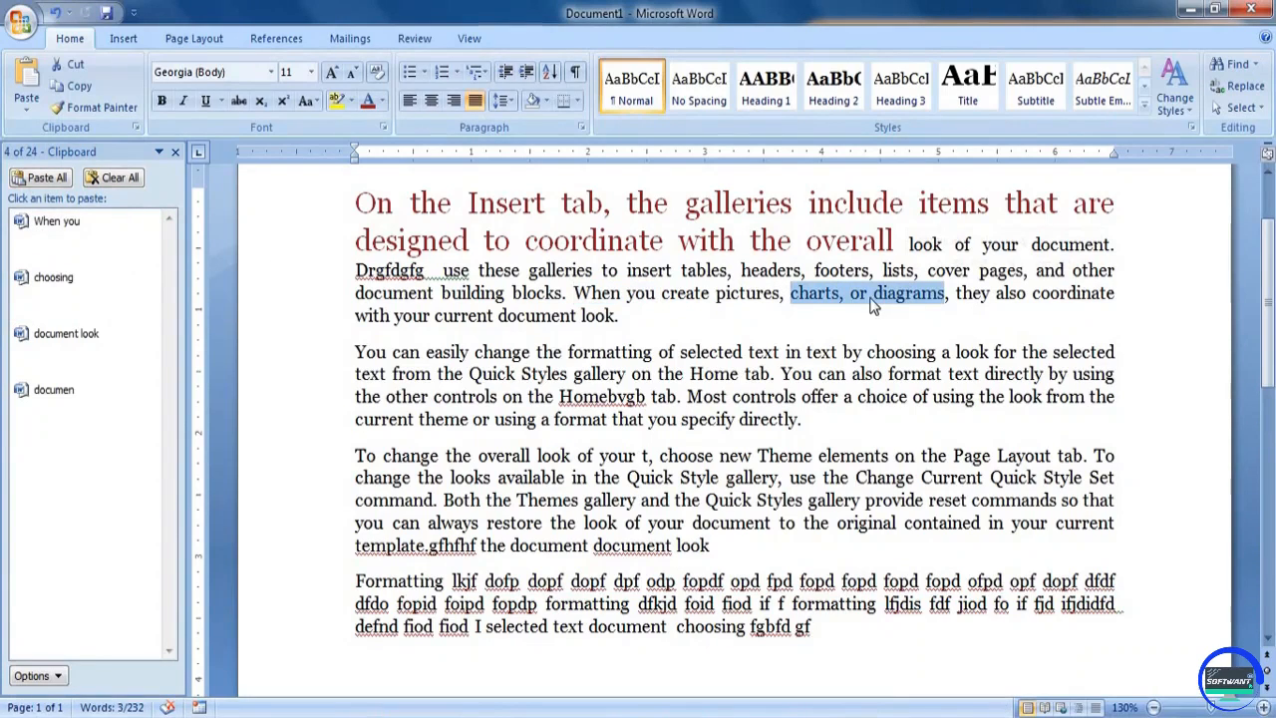
{"action": "key", "text": "ctrl+c"}
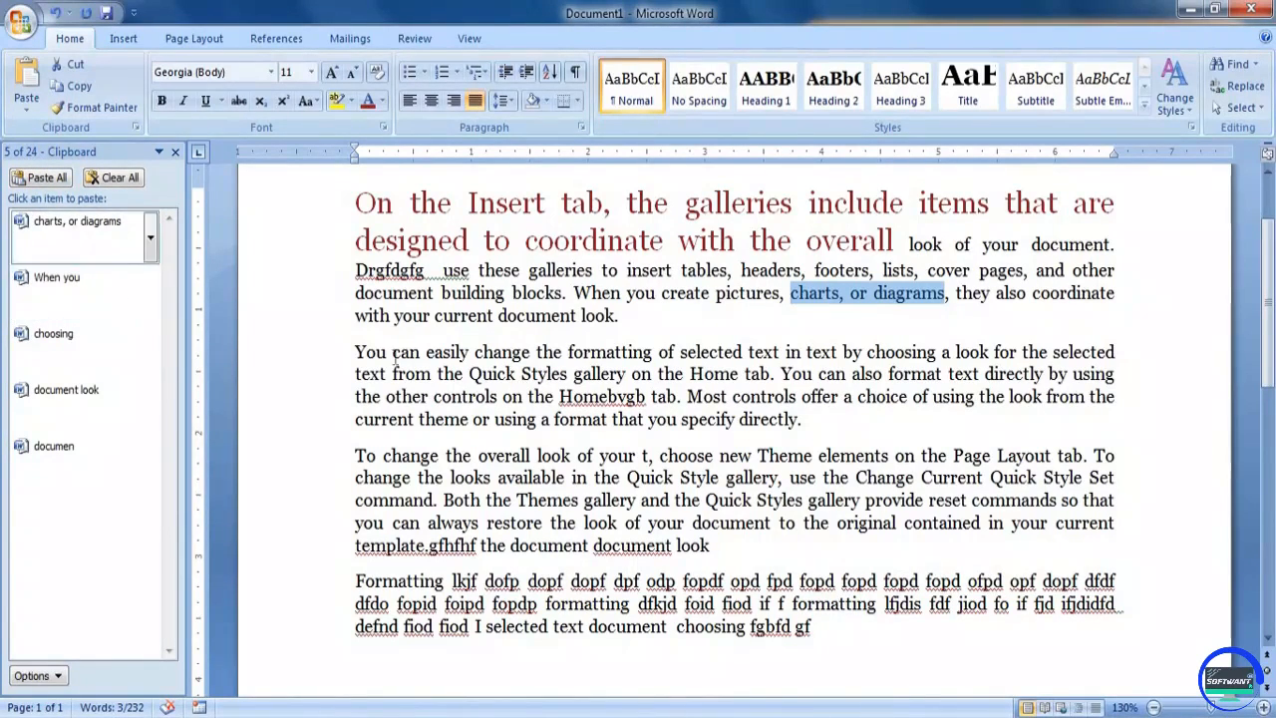
Start a new paragraph below the last one and paste the clipboard items "When you" and "choosing" with "fdvbfd g gf g" between them
{"action": "left_click", "coordinate": [866, 643]}
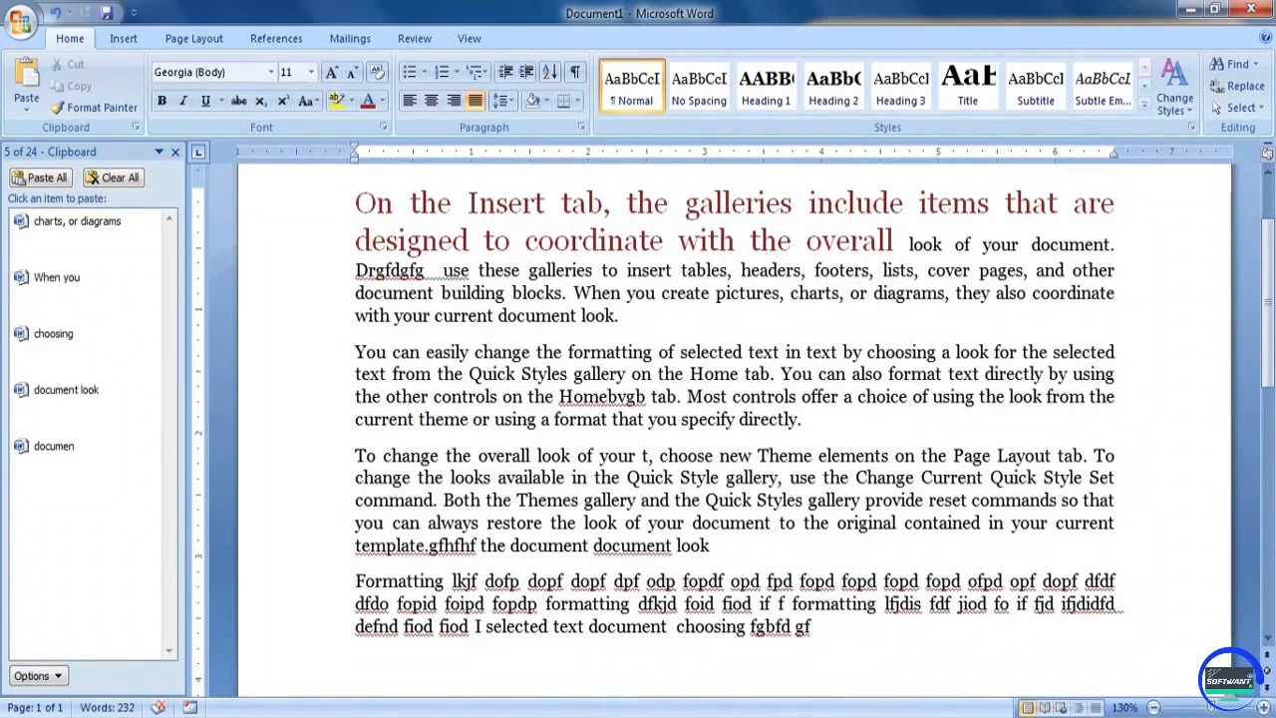
{"action": "scroll", "coordinate": [435, 502], "scroll_direction": "down", "scroll_amount": 2}
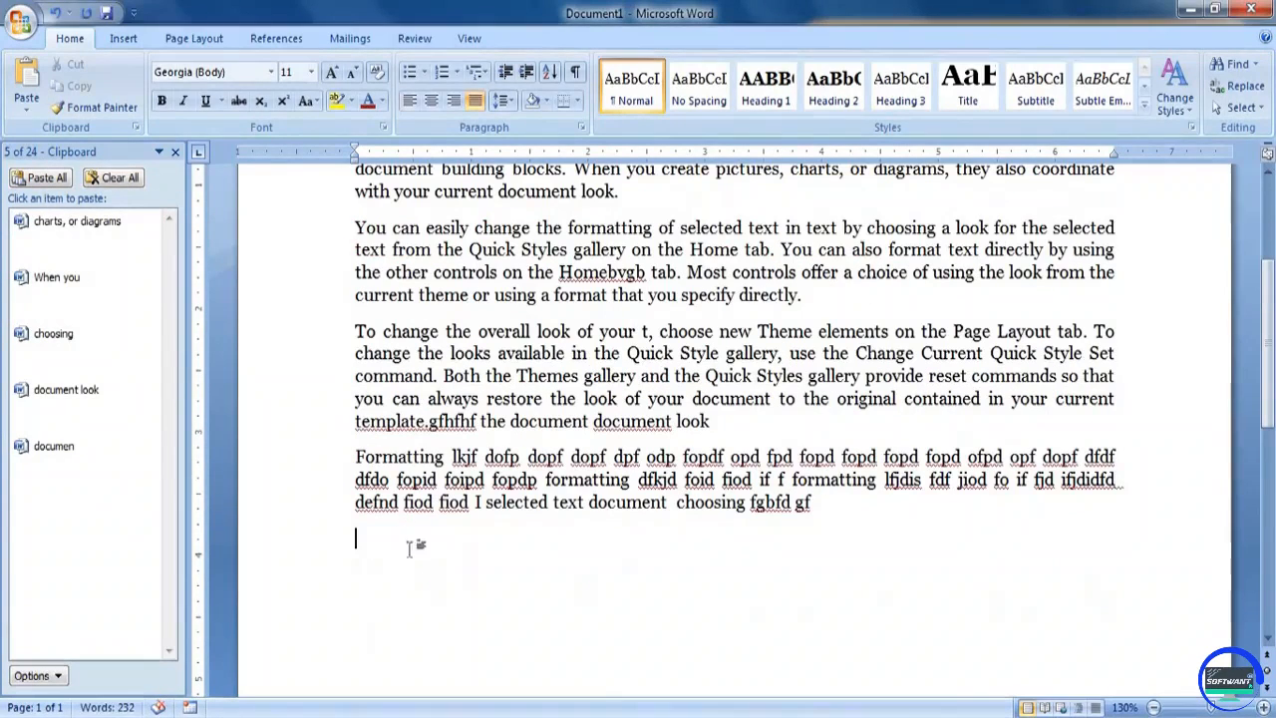
{"action": "key", "text": "Return"}
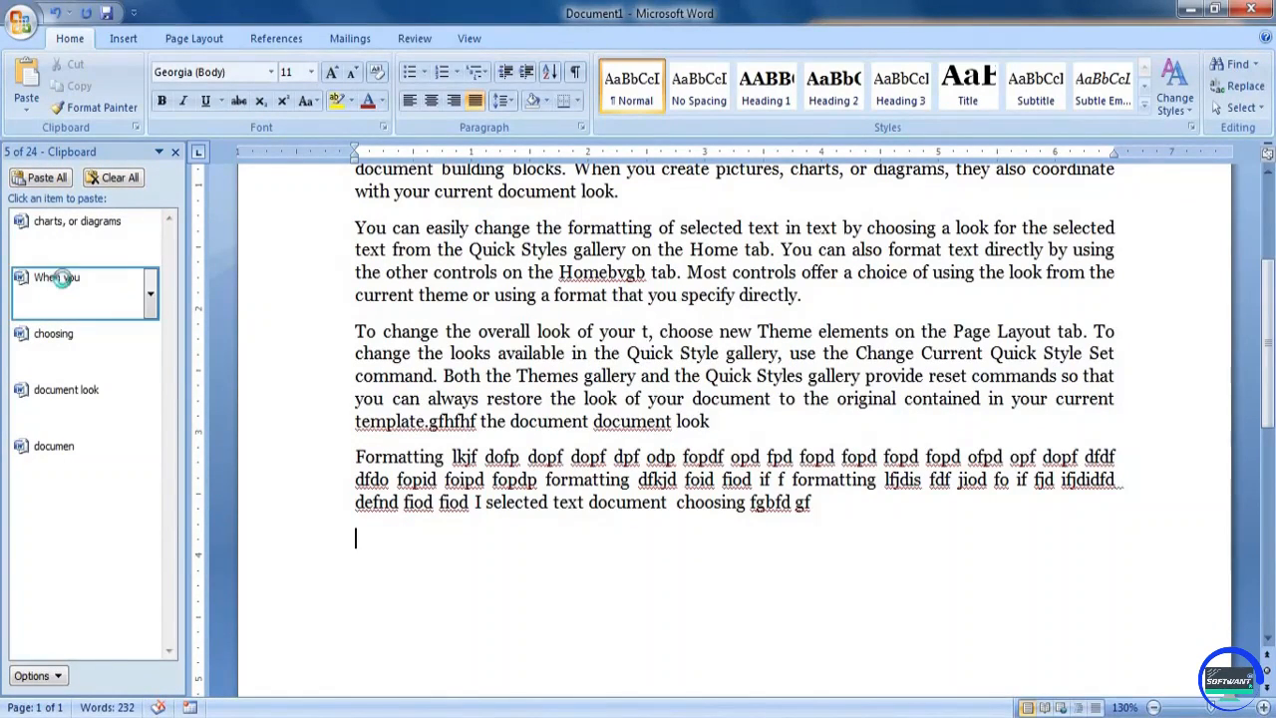
{"action": "left_click", "coordinate": [66, 284]}
{"action": "type", "text": "fdvbfd g gf g"}
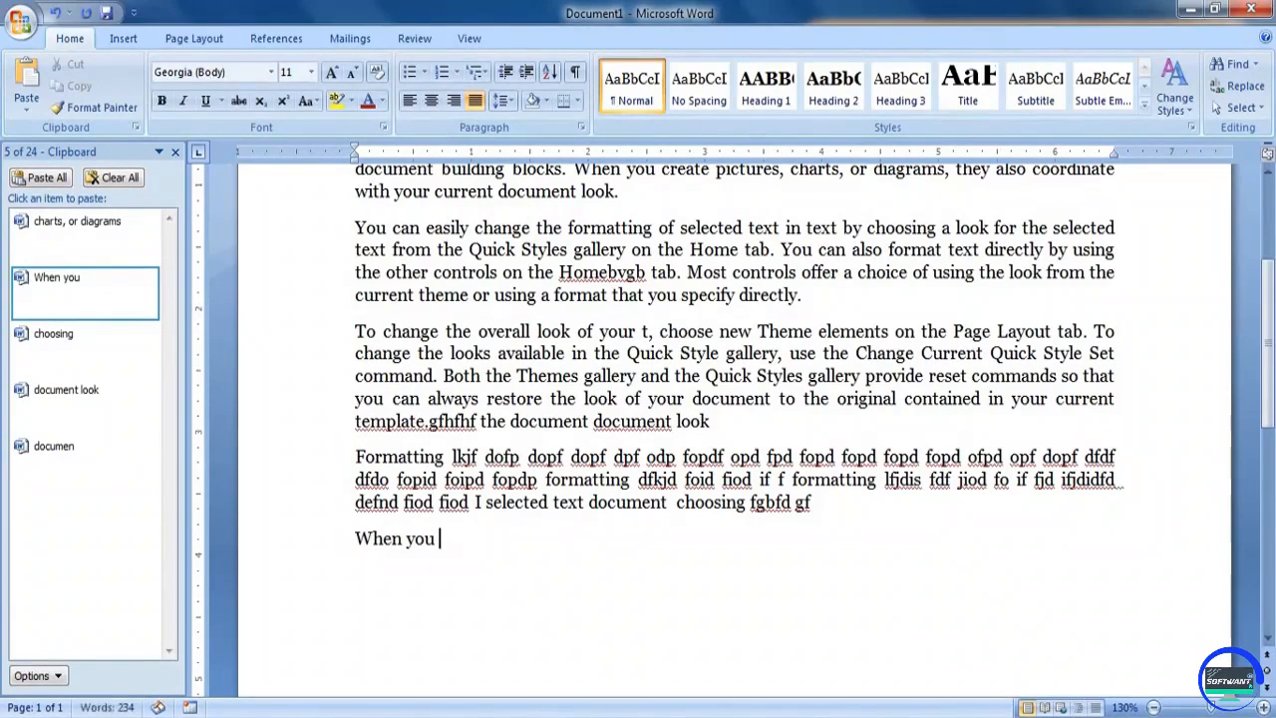
{"action": "left_click", "coordinate": [60, 348]}
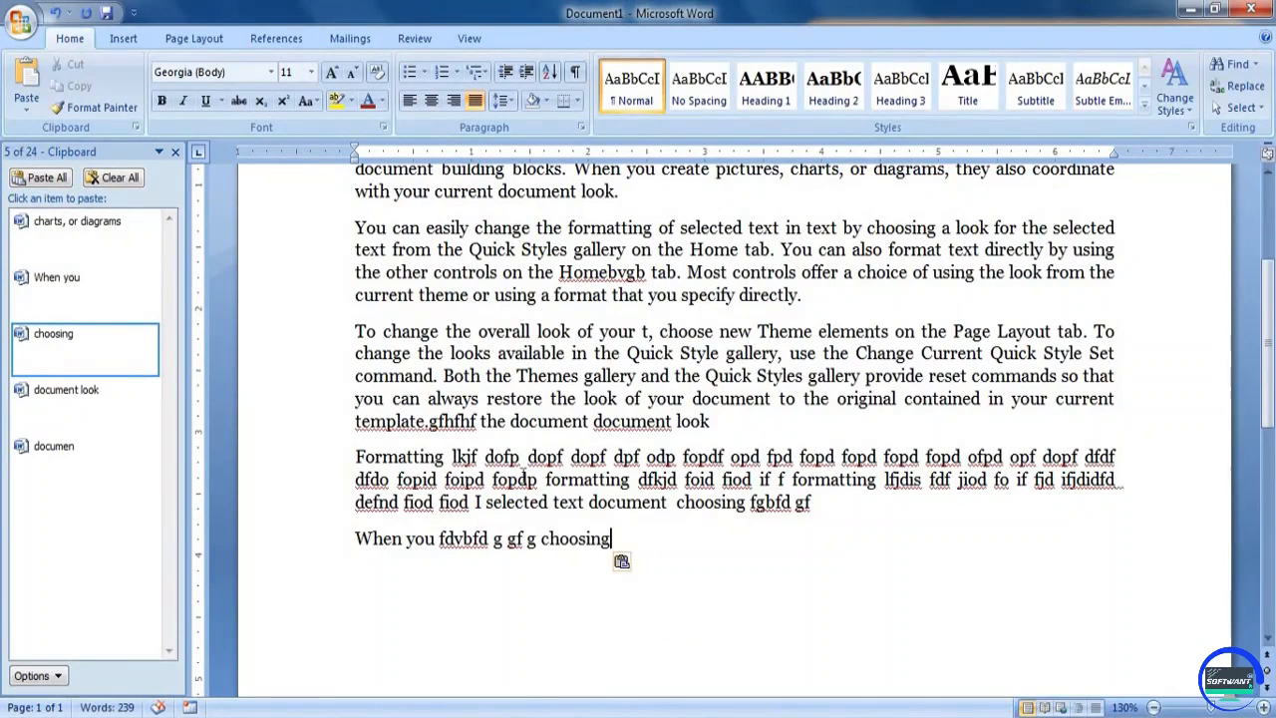
Paste all the collected clipboard items after "choosing" in the new paragraph, then empty the Office Clipboard and close its pane
{"action": "left_click", "coordinate": [62, 180]}
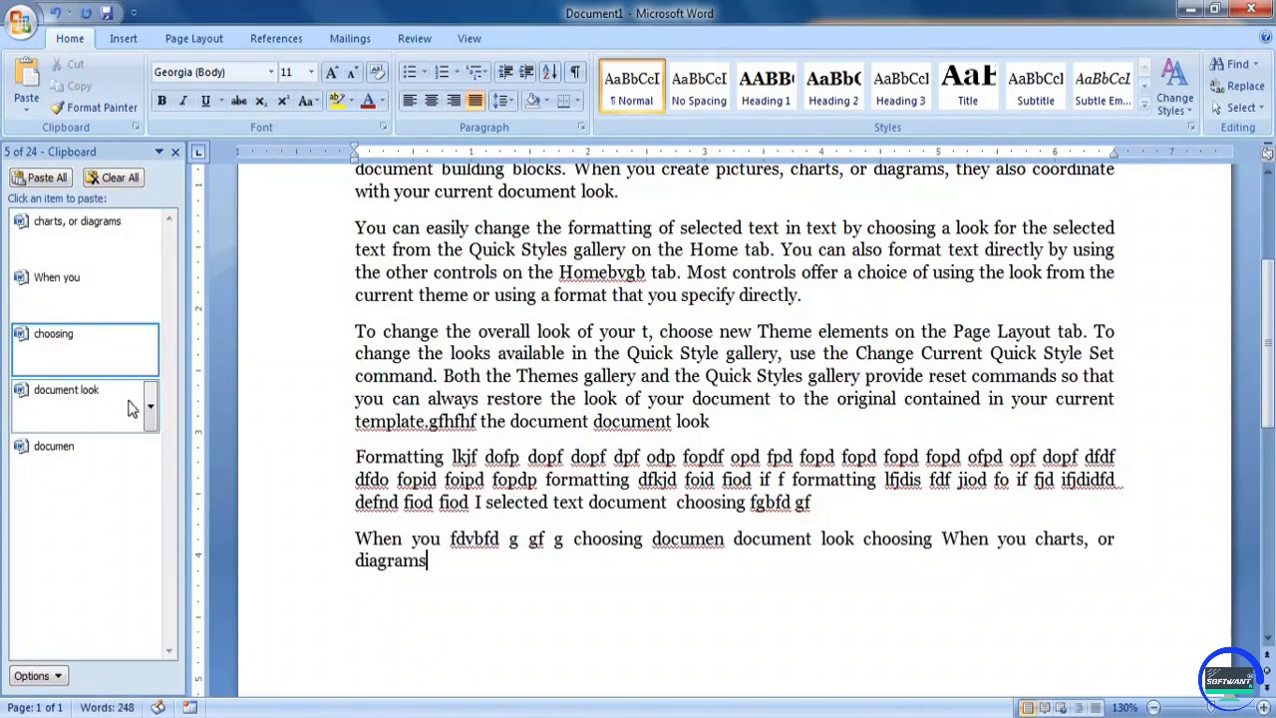
{"action": "left_click", "coordinate": [113, 177]}
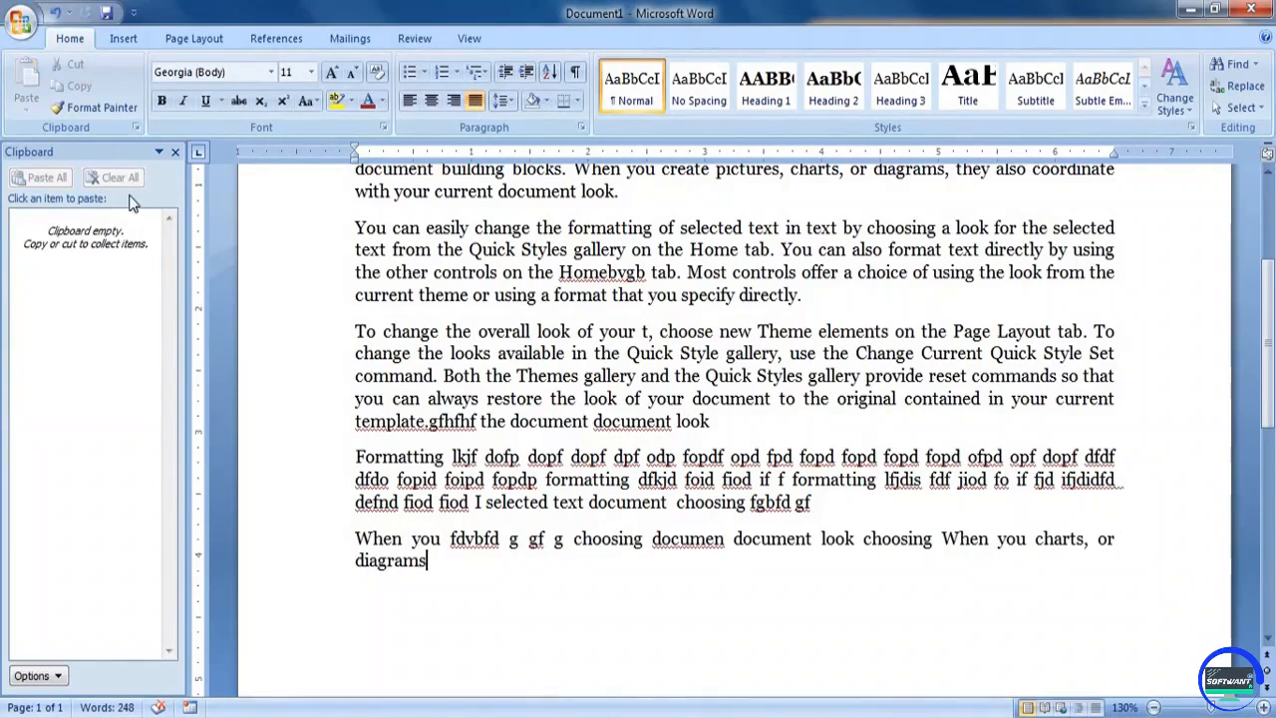
{"action": "left_click", "coordinate": [174, 153]}
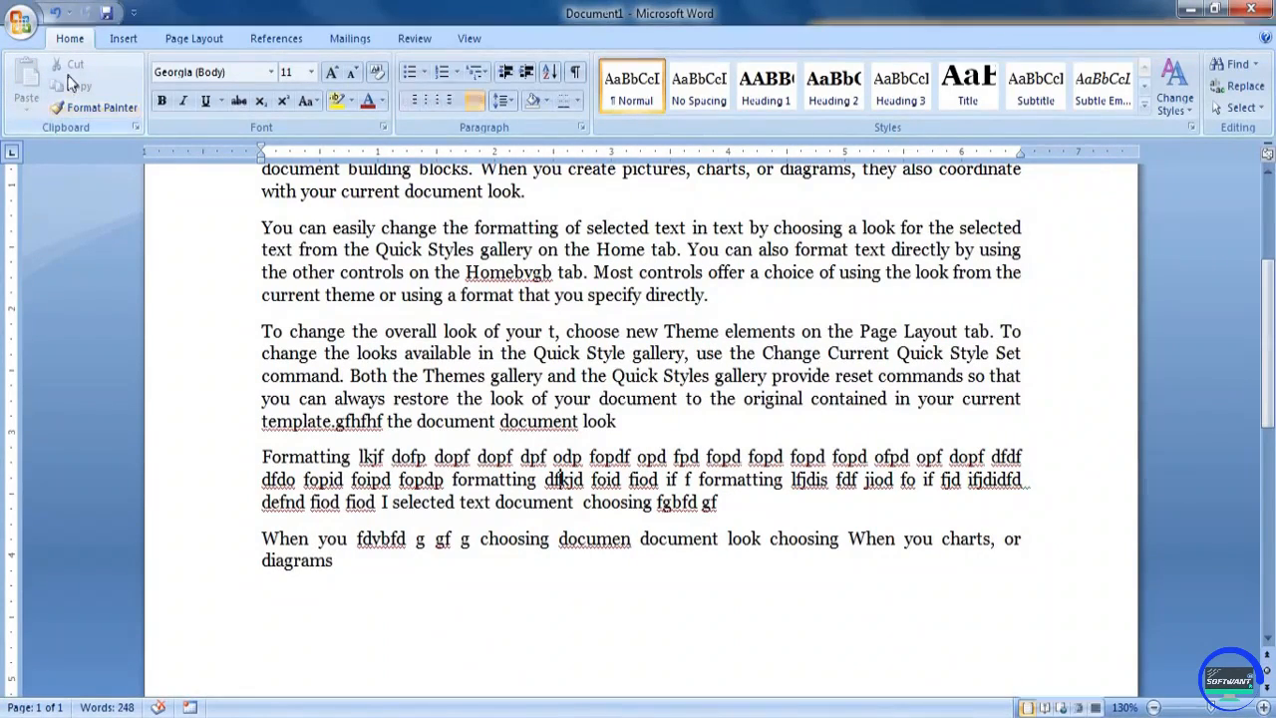
{"action": "left_click", "coordinate": [91, 110]}
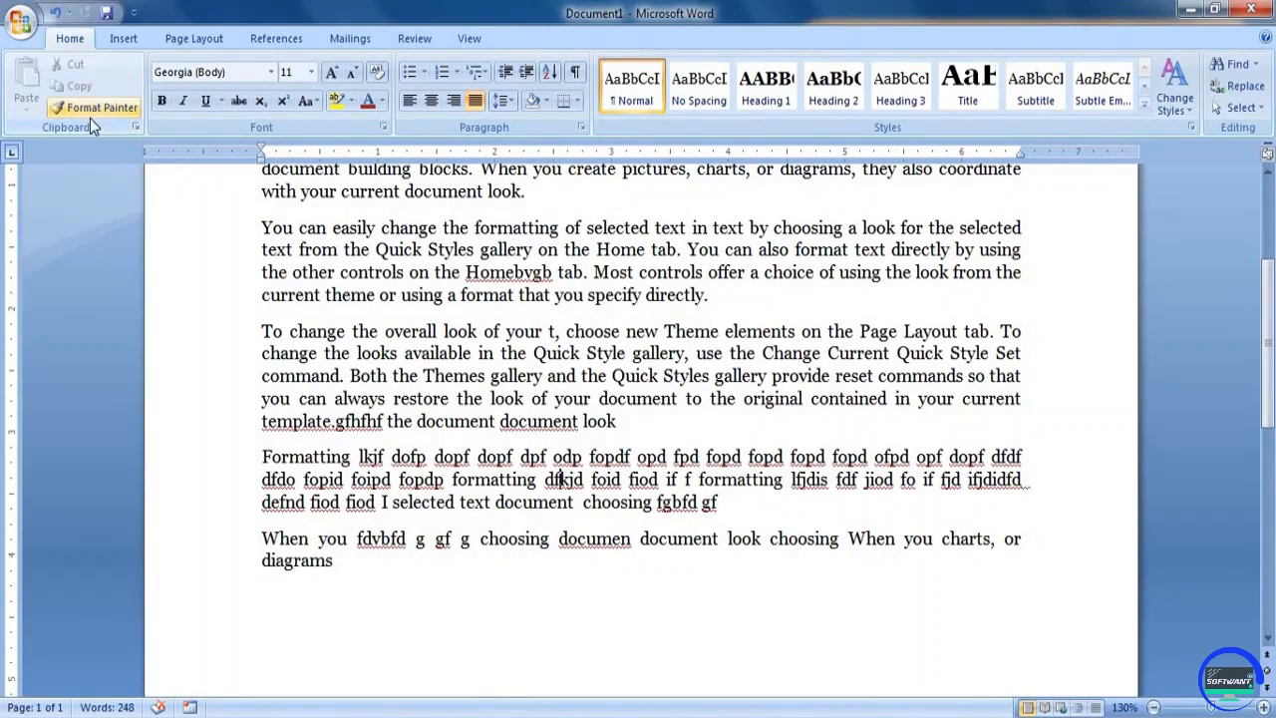
{"action": "left_click", "coordinate": [494, 333]}
{"action": "scroll", "coordinate": [494, 332], "scroll_direction": "up", "scroll_amount": 3}
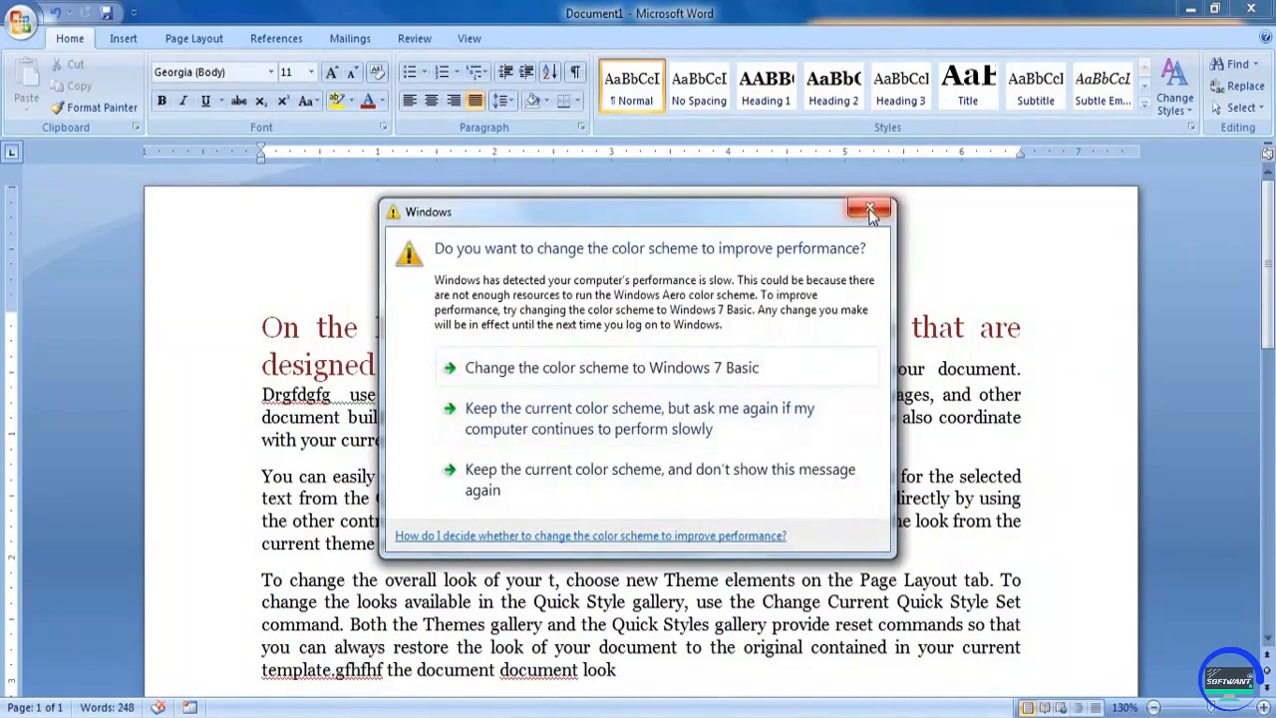
{"action": "left_click", "coordinate": [526, 419]}
{"action": "left_click_drag", "start_coordinate": [262, 327], "coordinate": [710, 365]}
{"action": "left_click", "coordinate": [590, 331]}
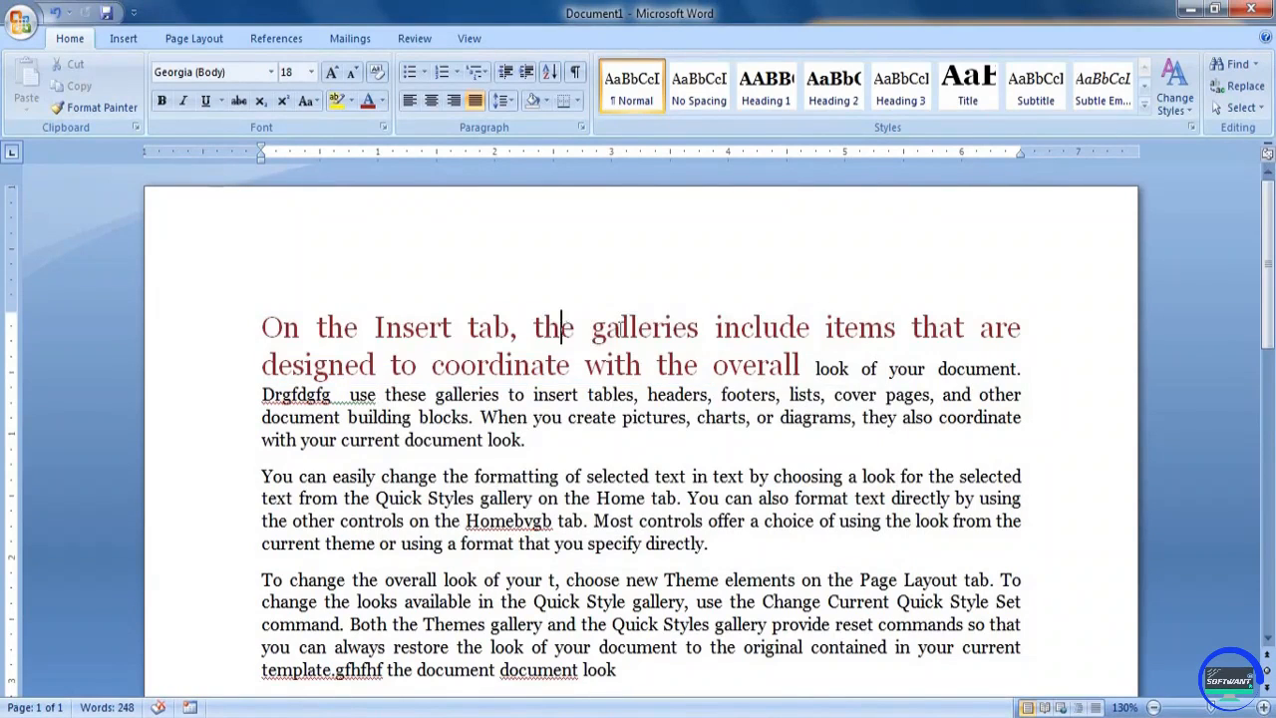
{"action": "left_click_drag", "start_coordinate": [566, 331], "coordinate": [710, 329]}
{"action": "left_click", "coordinate": [650, 395]}
{"action": "left_click_drag", "start_coordinate": [469, 327], "coordinate": [584, 365]}
{"action": "left_click", "coordinate": [554, 432]}
{"action": "left_click_drag", "start_coordinate": [262, 476], "coordinate": [992, 475]}
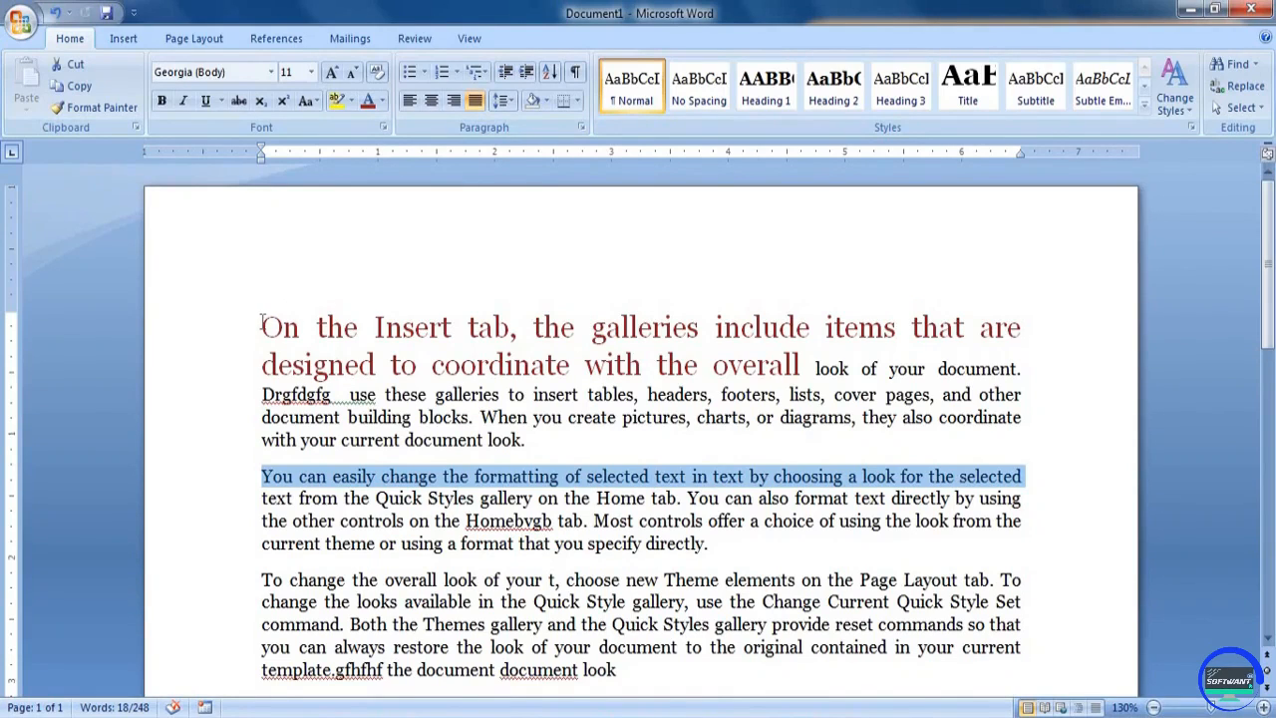
Copy the formatting of "Insert" in the first paragraph onto the second paragraph's first line with Format Painter
{"action": "left_click_drag", "start_coordinate": [263, 324], "coordinate": [301, 321]}
{"action": "left_click_drag", "start_coordinate": [385, 327], "coordinate": [425, 327]}
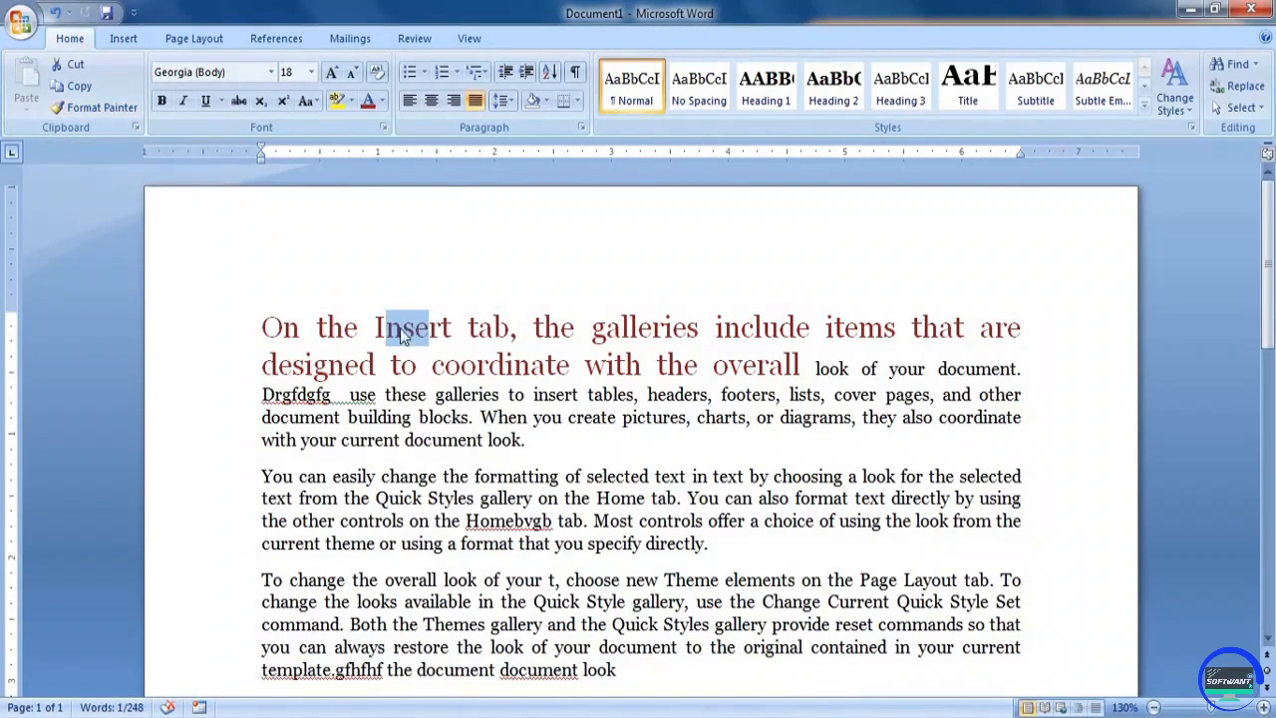
{"action": "left_click", "coordinate": [62, 105]}
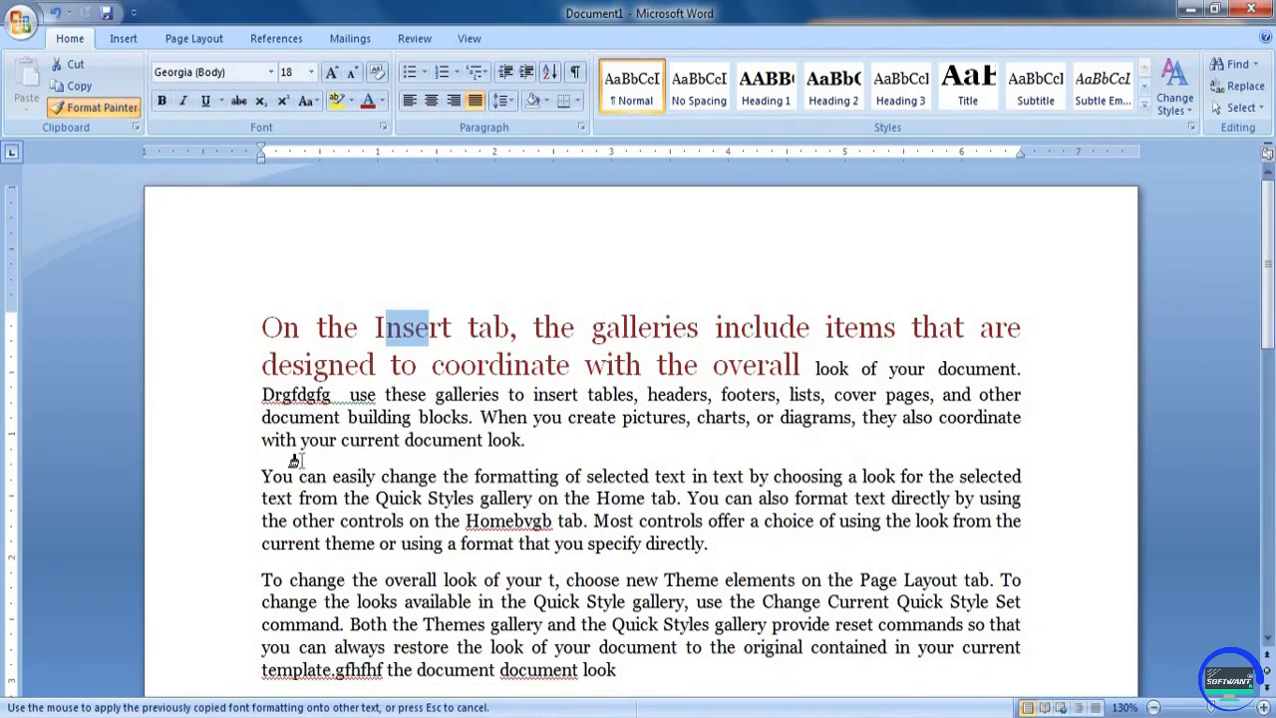
{"action": "mouse_move", "coordinate": [255, 475]}
{"action": "left_mouse_down"}
{"action": "mouse_move", "coordinate": [1017, 476]}
{"action": "mouse_move", "coordinate": [1009, 485]}
{"action": "left_mouse_up"}
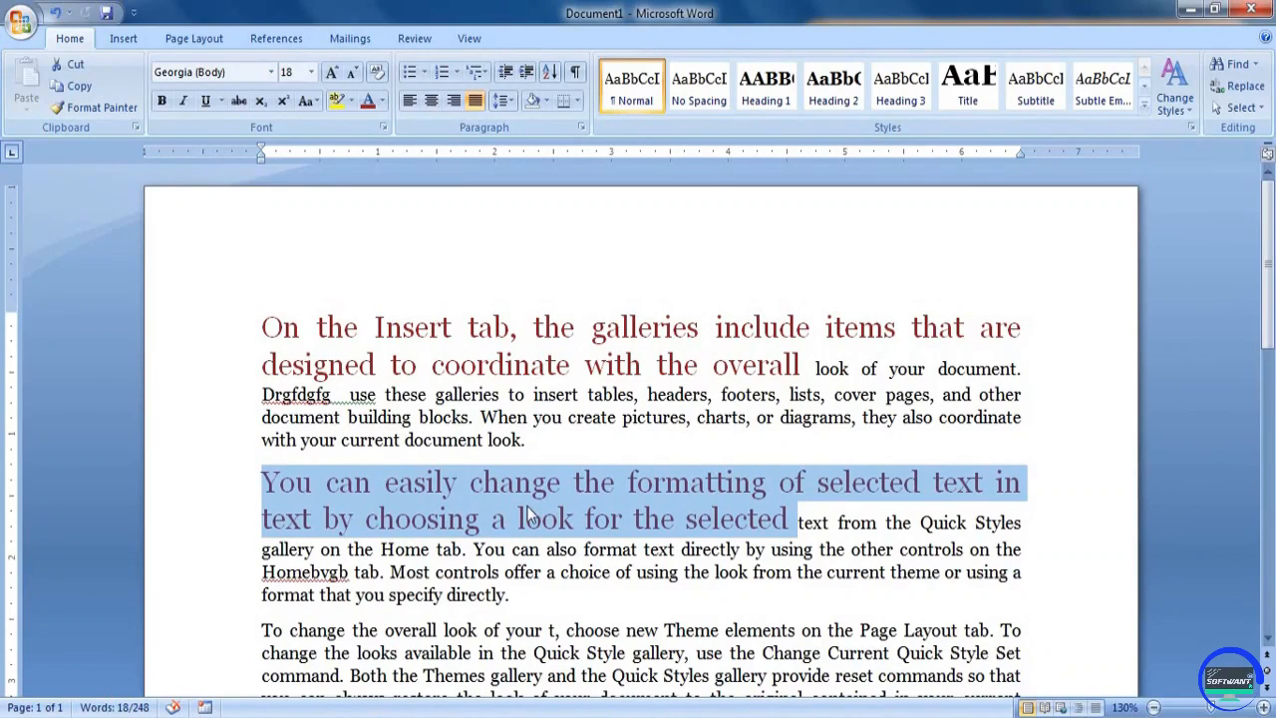
{"action": "left_click_drag", "start_coordinate": [419, 329], "coordinate": [505, 379]}
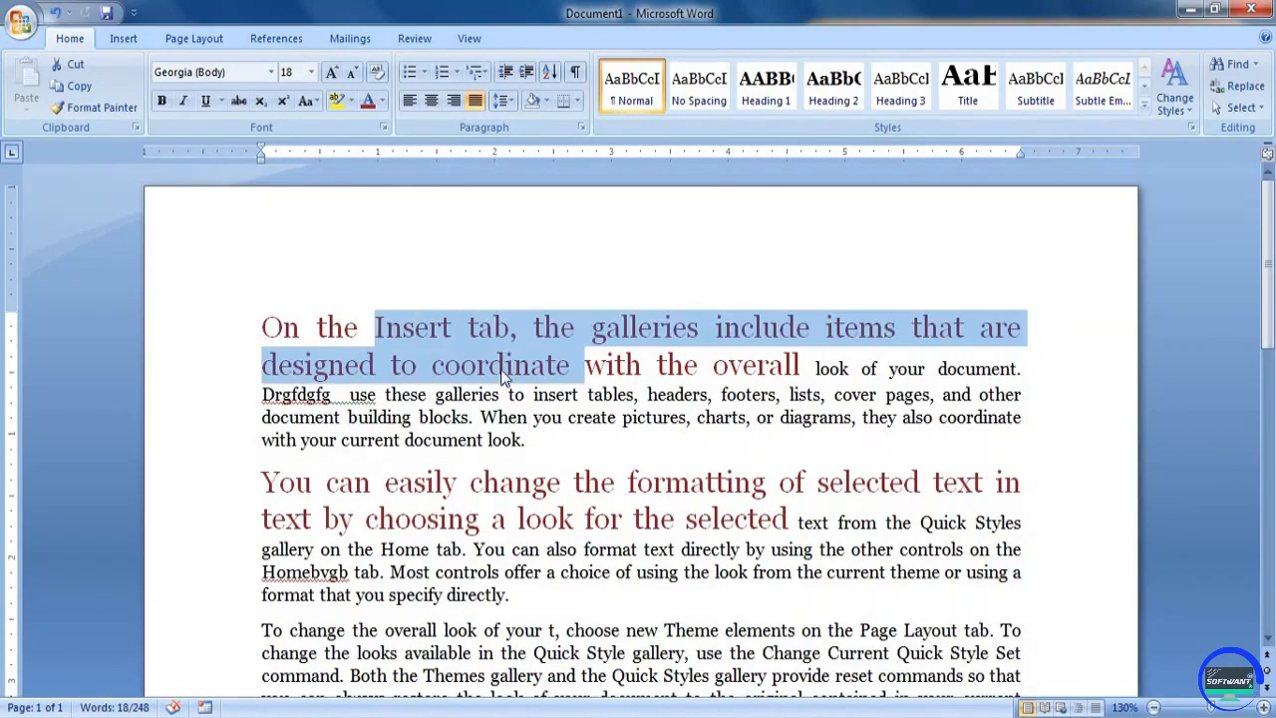
{"action": "left_click_drag", "start_coordinate": [448, 484], "coordinate": [535, 519]}
{"action": "left_click", "coordinate": [535, 570]}
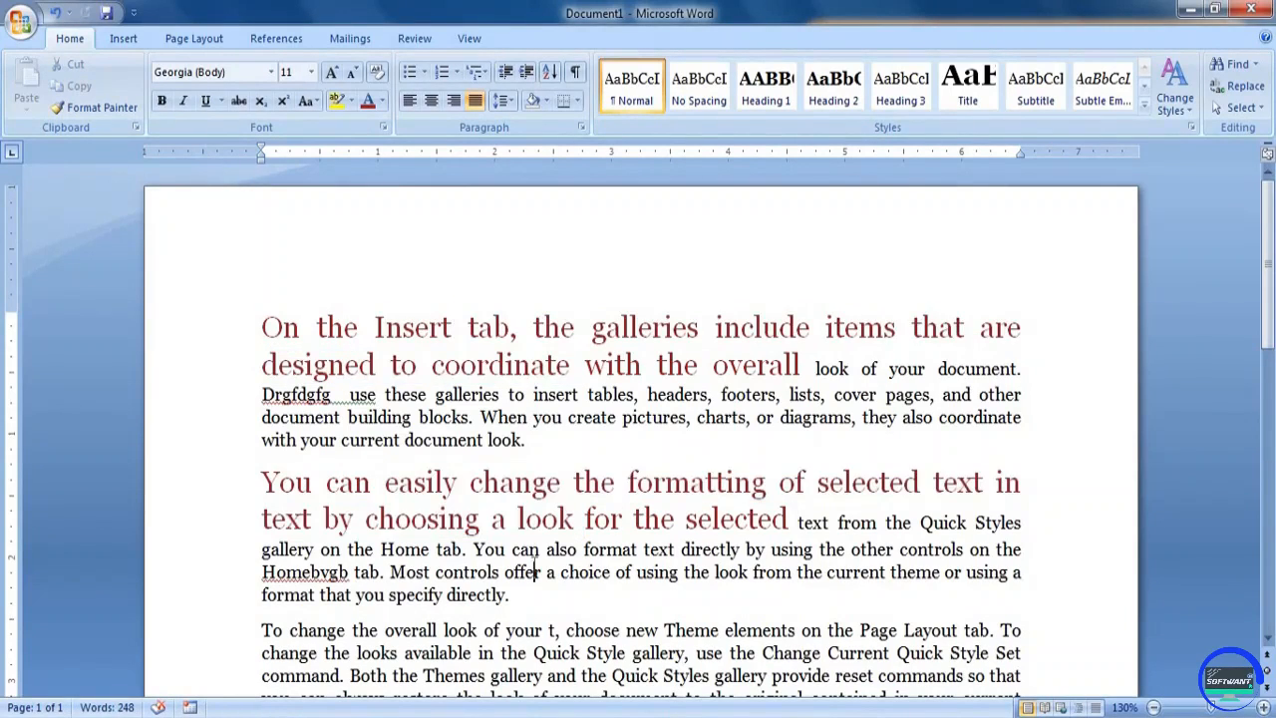
Copy the formatting of "change" in the second paragraph onto "overall look of your t, choose" in the third paragraph
{"action": "scroll", "coordinate": [507, 515], "scroll_direction": "down", "scroll_amount": 3}
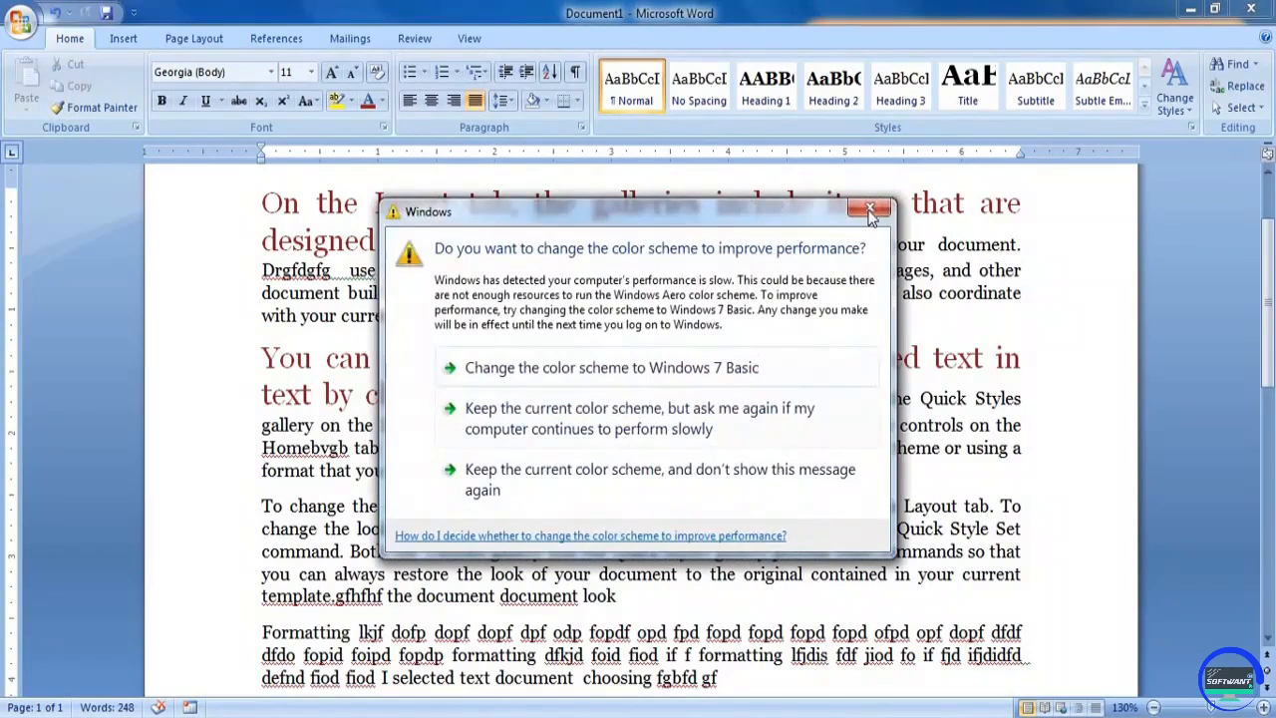
{"action": "left_click", "coordinate": [571, 408]}
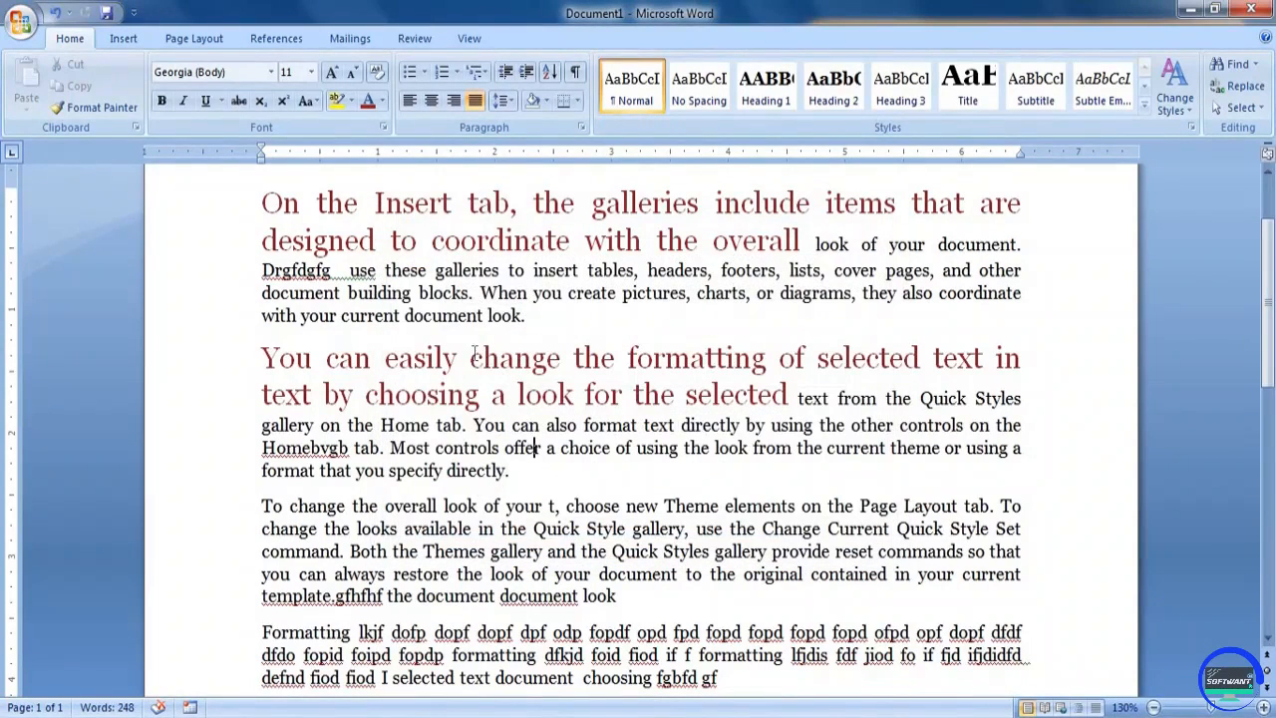
{"action": "mouse_move", "coordinate": [472, 355]}
{"action": "left_mouse_down"}
{"action": "mouse_move", "coordinate": [560, 357]}
{"action": "mouse_move", "coordinate": [488, 358]}
{"action": "left_mouse_up"}
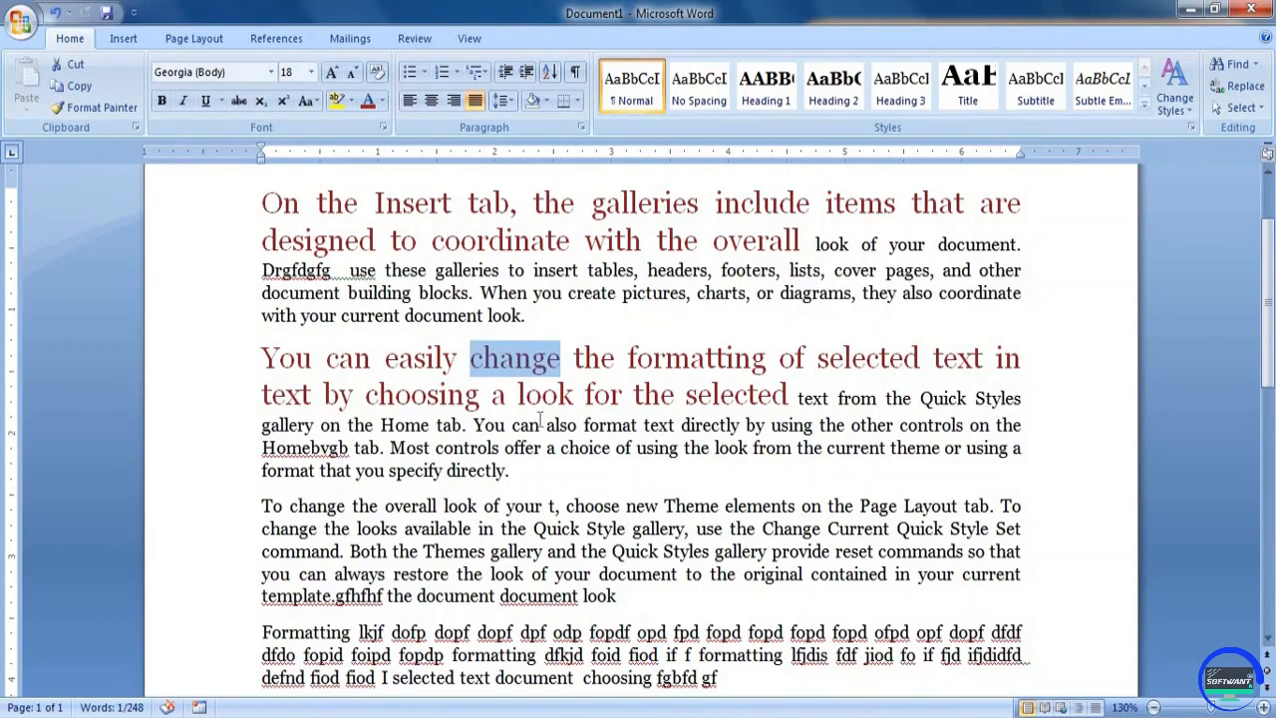
{"action": "left_click_drag", "start_coordinate": [387, 506], "coordinate": [626, 506]}
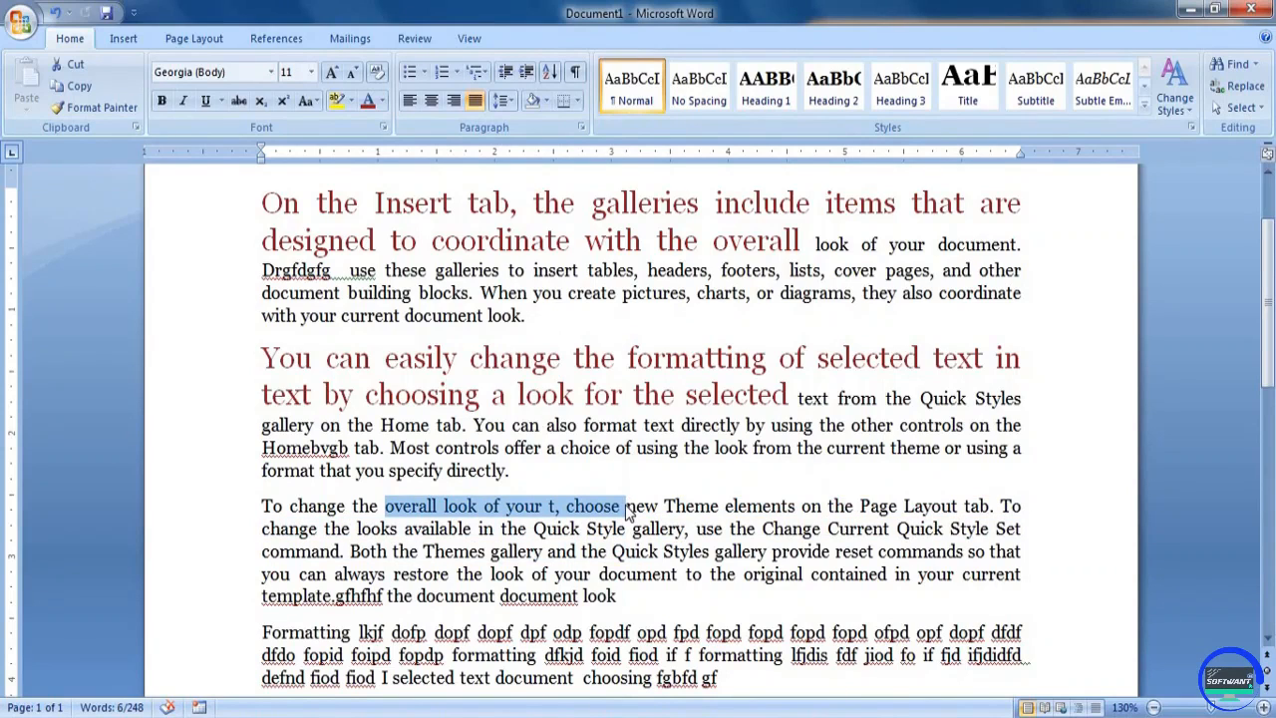
{"action": "key", "text": "ctrl+shift+period"}
{"action": "key", "text": "ctrl+shift+period"}
{"action": "key", "text": "ctrl+shift+period"}
{"action": "key", "text": "ctrl+shift+period"}
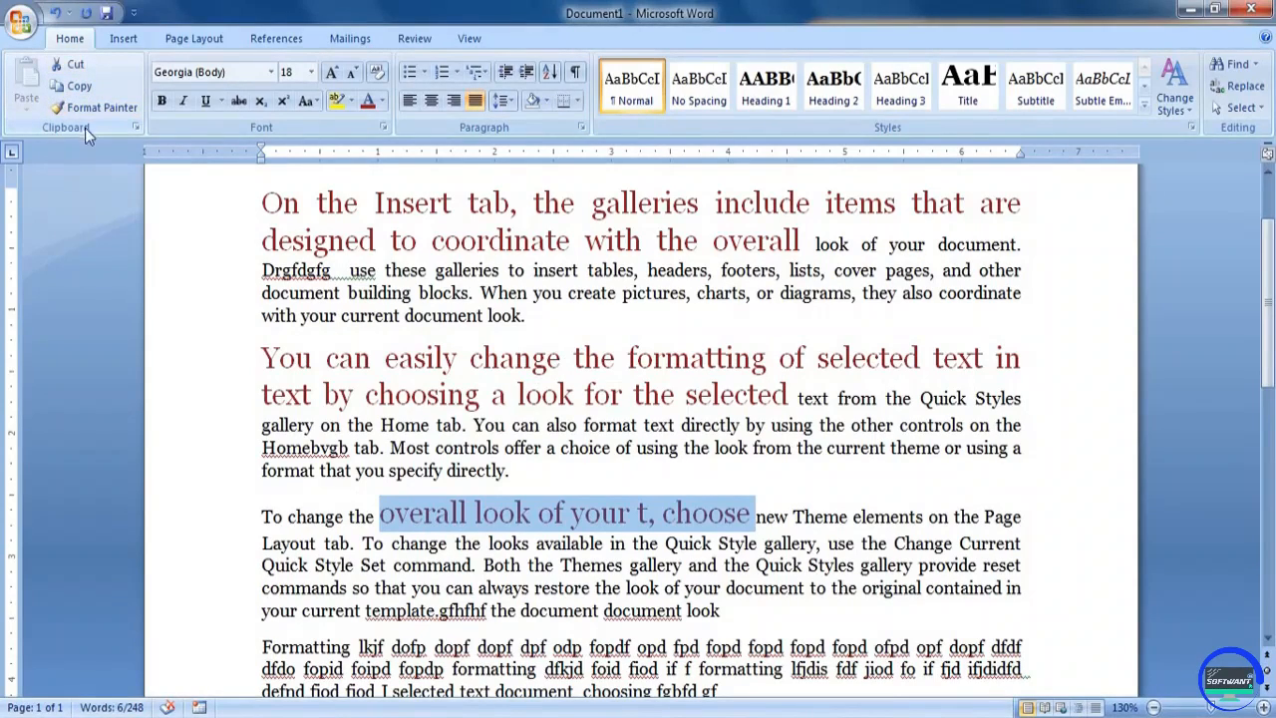
{"action": "left_click", "coordinate": [271, 73]}
{"action": "left_click", "coordinate": [271, 73]}
{"action": "left_click", "coordinate": [310, 73]}
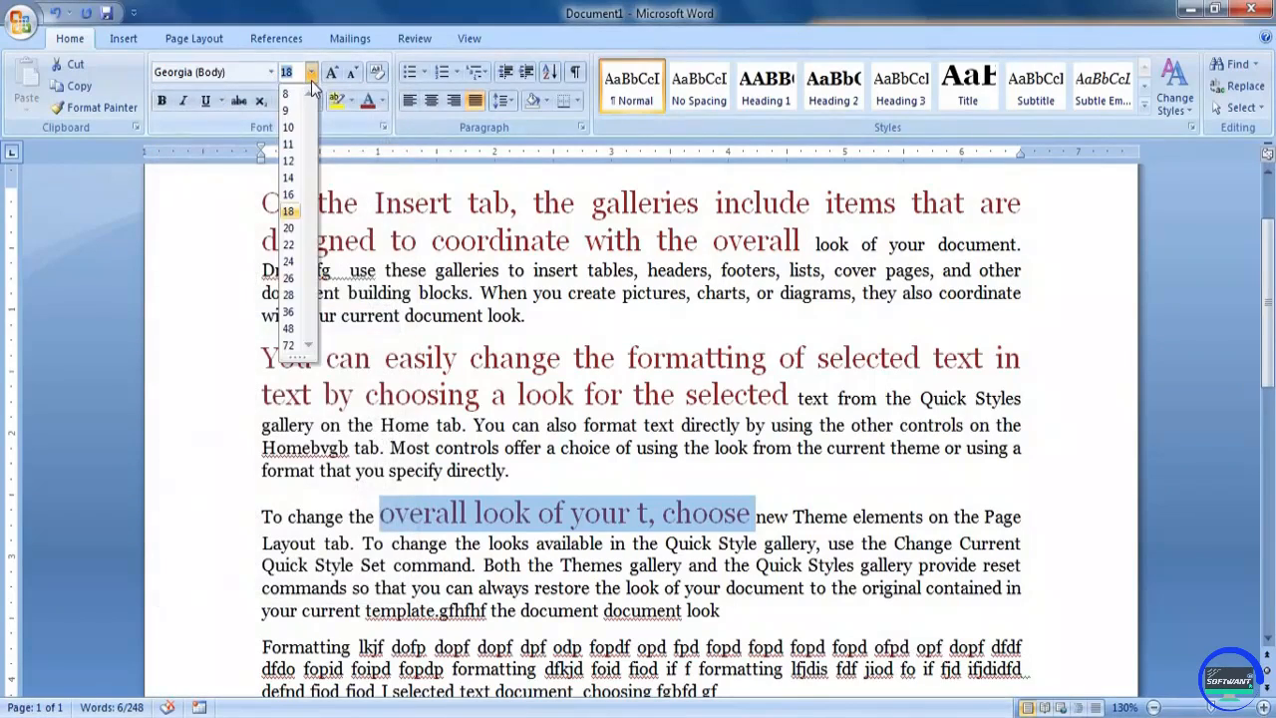
{"action": "left_click", "coordinate": [311, 77]}
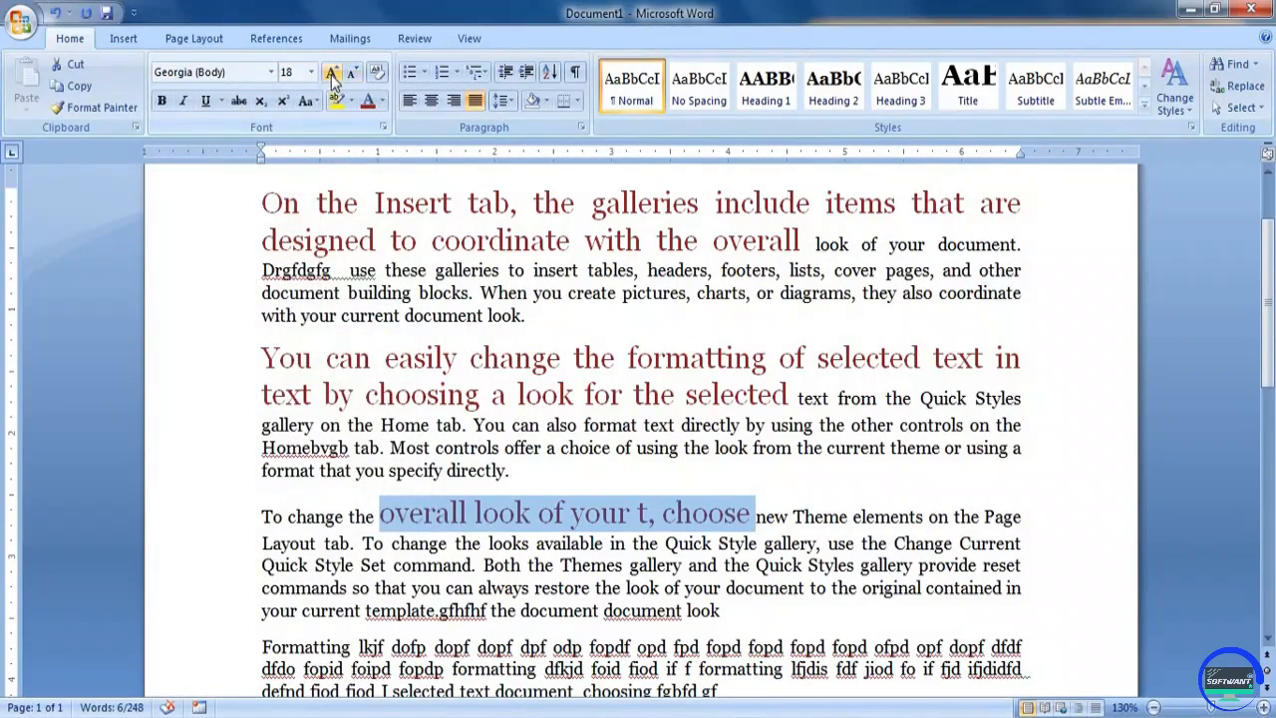
{"action": "left_click", "coordinate": [220, 100]}
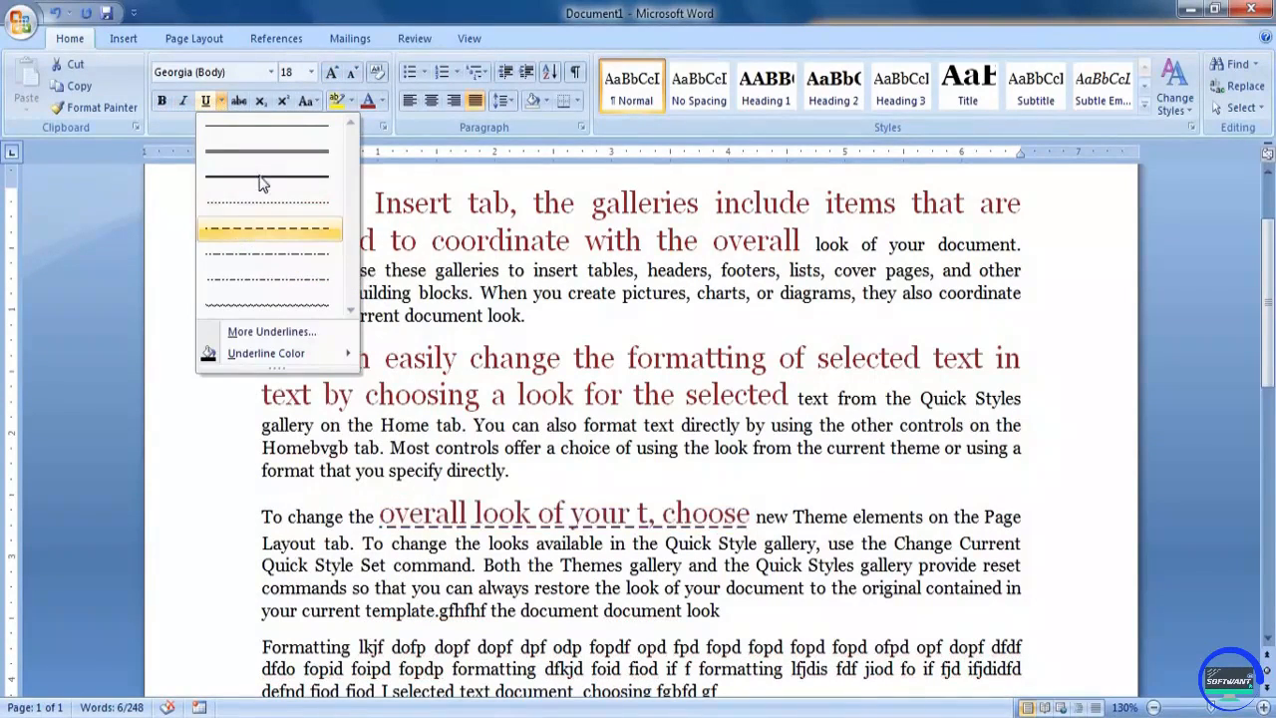
{"action": "mouse_move", "coordinate": [265, 354]}
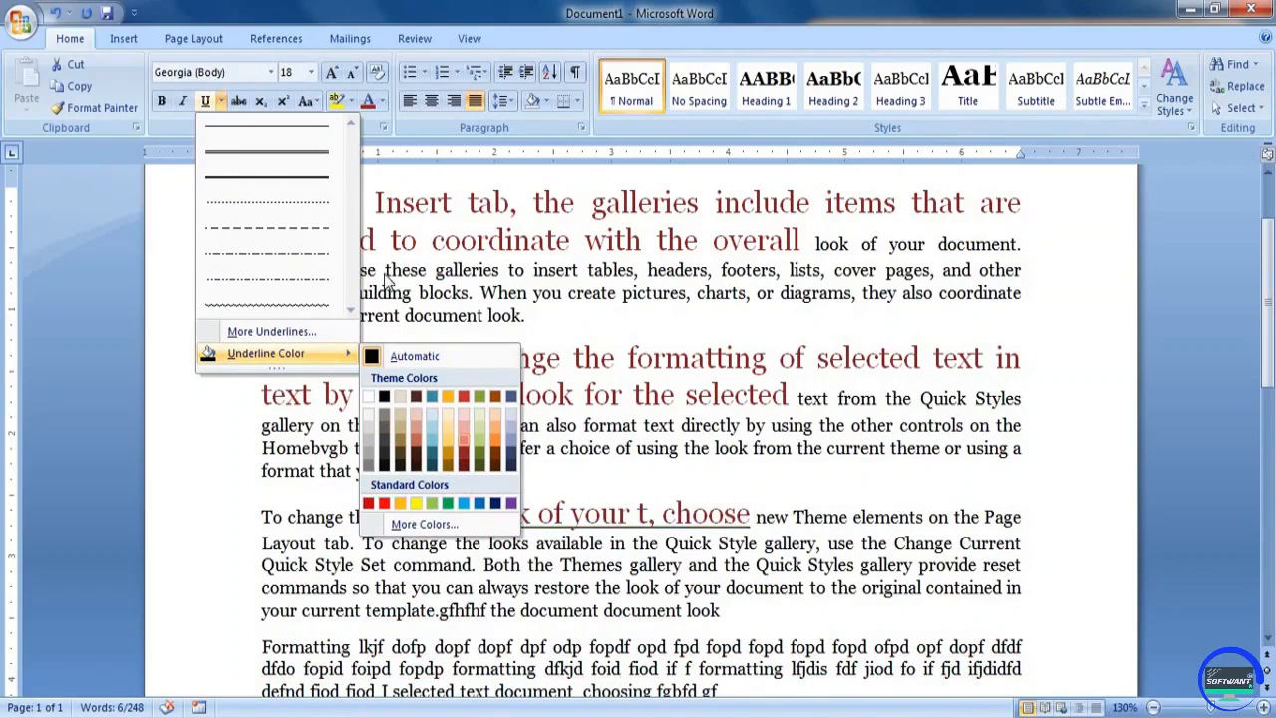
{"action": "left_click", "coordinate": [245, 20]}
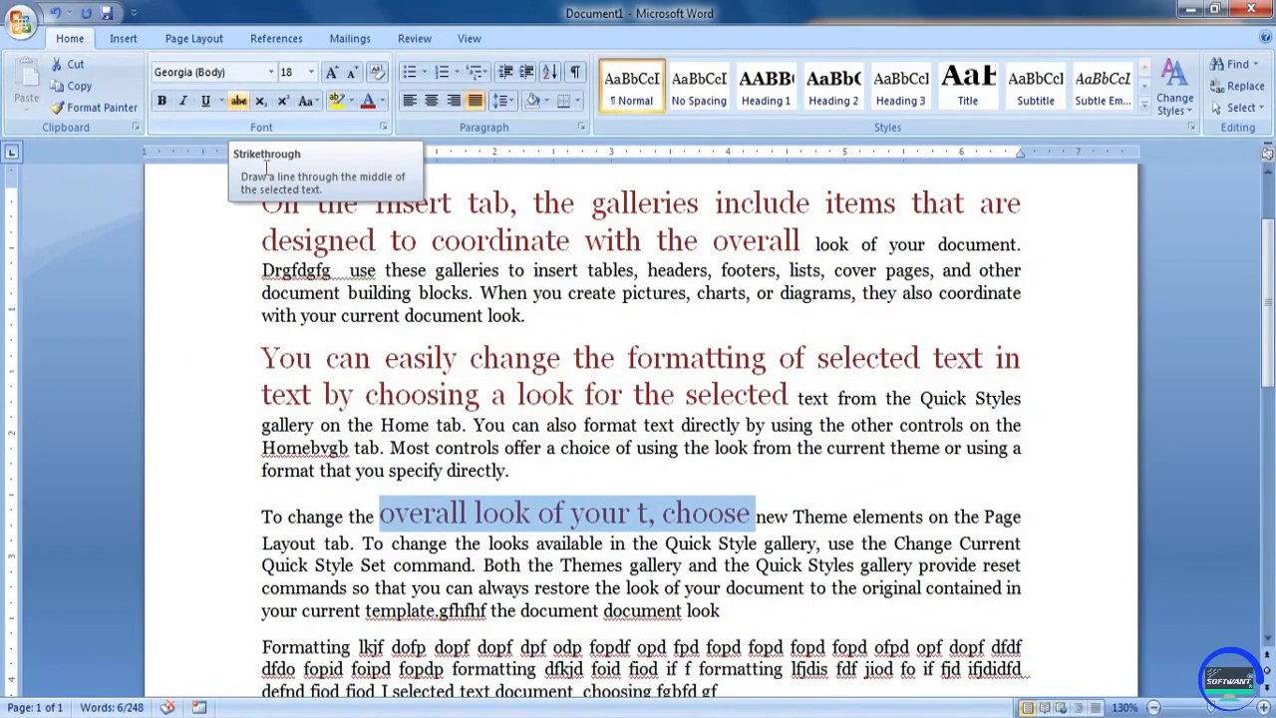
Apply strikethrough to the word "change" in the second paragraph
{"action": "left_click", "coordinate": [485, 315]}
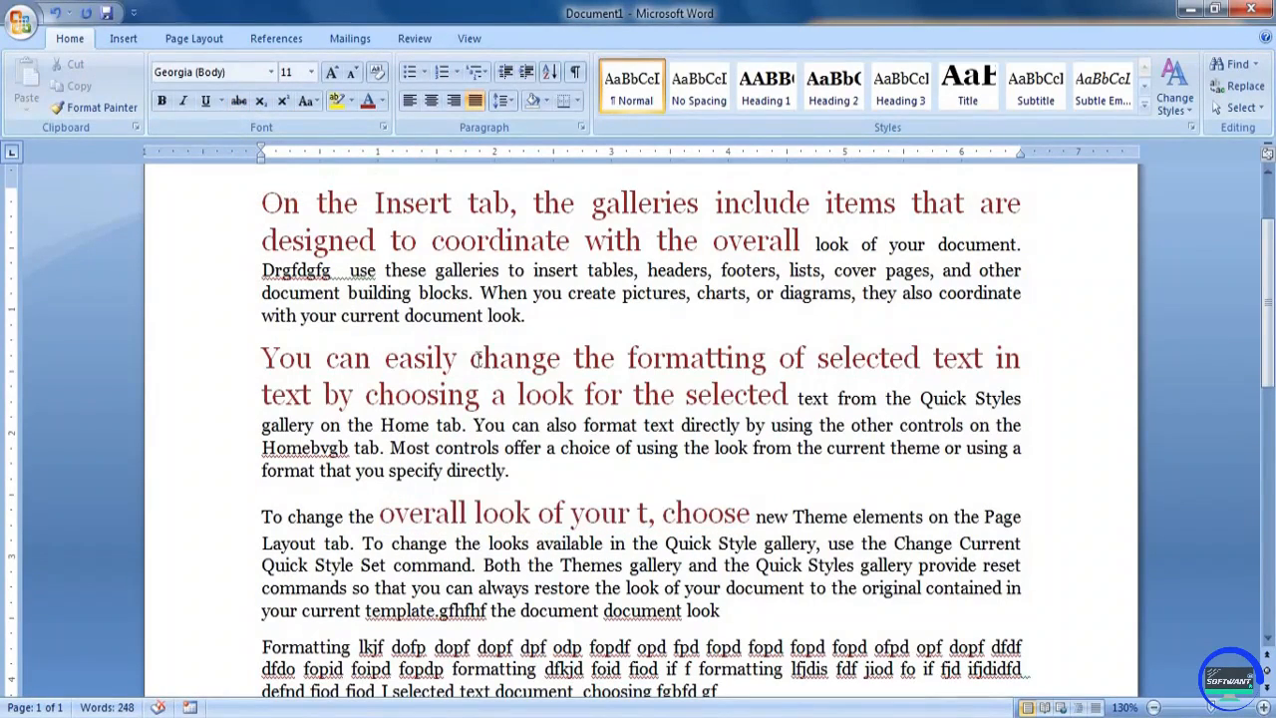
{"action": "left_click_drag", "start_coordinate": [470, 358], "coordinate": [561, 358]}
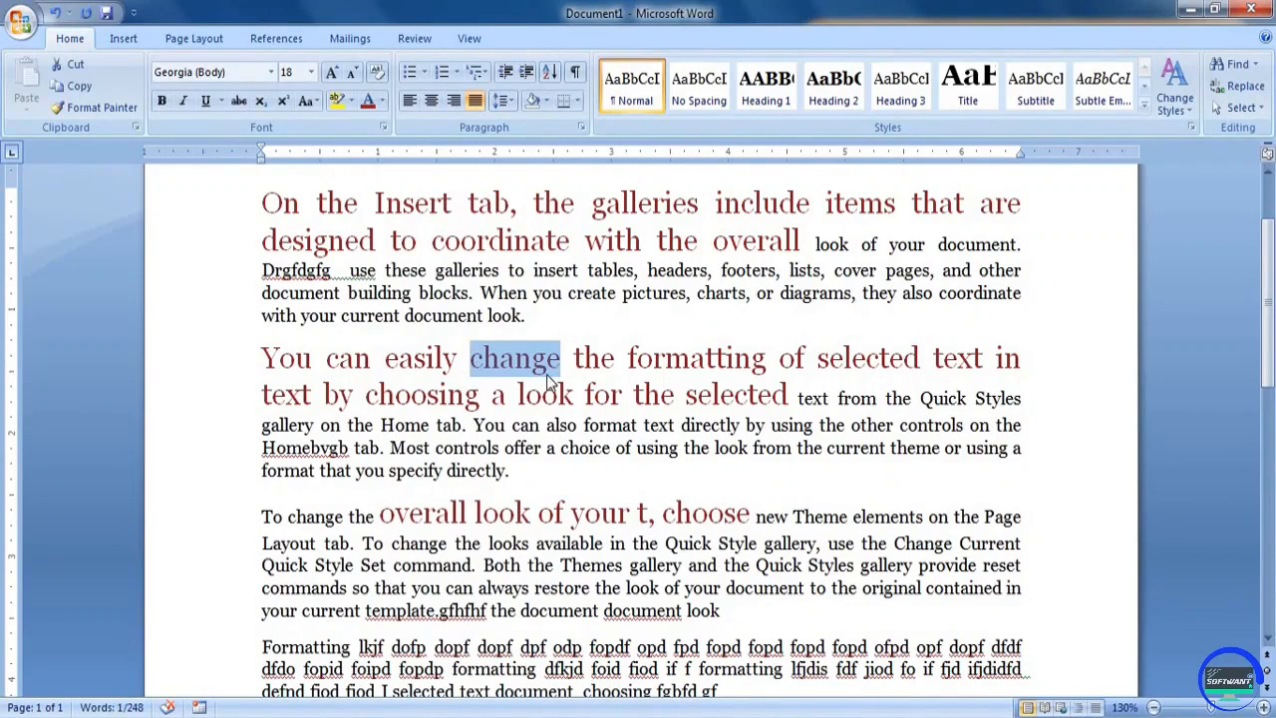
{"action": "left_click", "coordinate": [238, 103]}
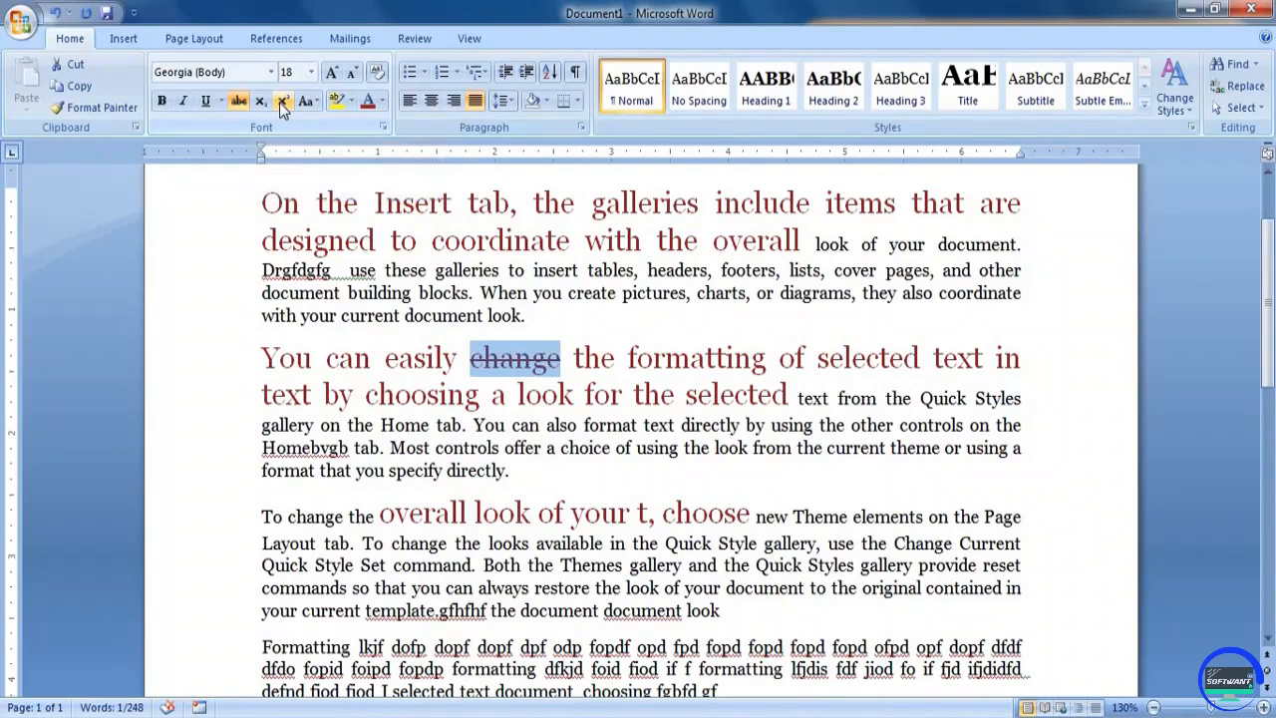
{"action": "left_click", "coordinate": [488, 416]}
Add a new line reading "X2" at the end of the document and make the 2 superscript
{"action": "scroll", "coordinate": [464, 336], "scroll_direction": "down", "scroll_amount": 7}
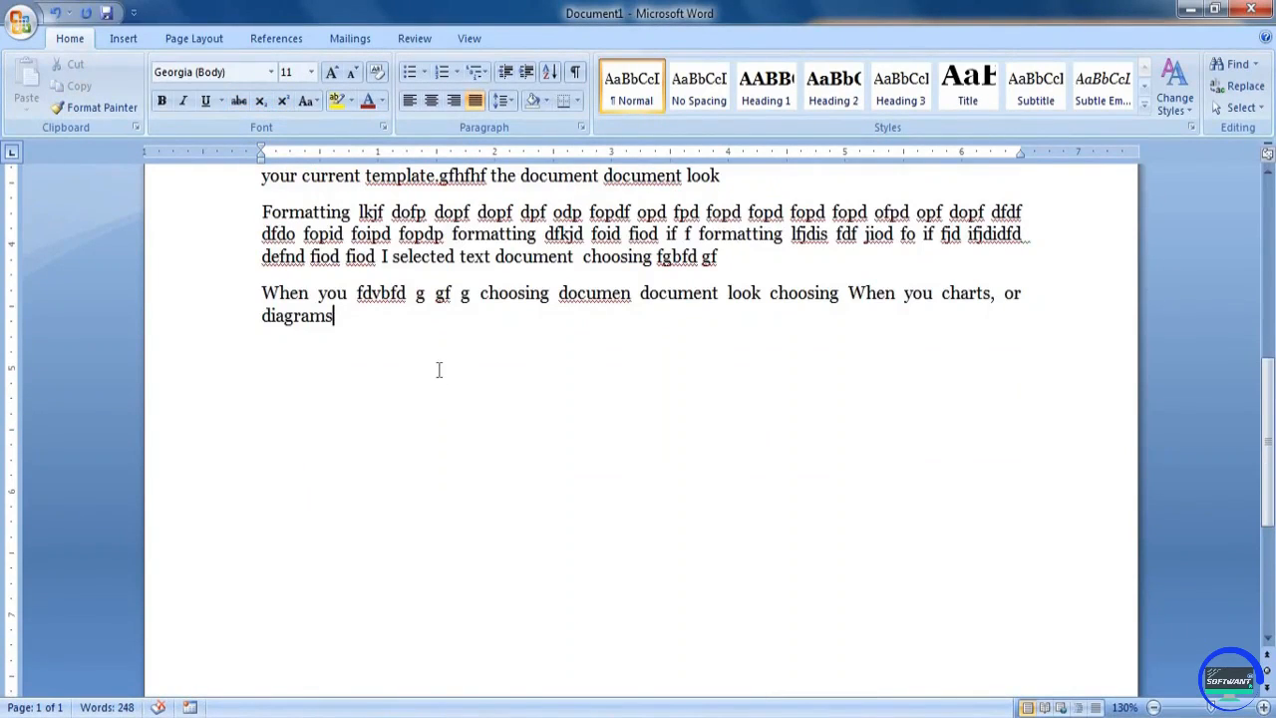
{"action": "key", "text": "Return"}
{"action": "type", "text": "X2"}
{"action": "left_click_drag", "start_coordinate": [286, 351], "coordinate": [275, 351]}
{"action": "left_click", "coordinate": [281, 102]}
Add "CO2" after "diagrams" at the end of the last paragraph of text and make its 2 subscript
{"action": "left_click", "coordinate": [332, 357]}
{"action": "type", "text": "CO2"}
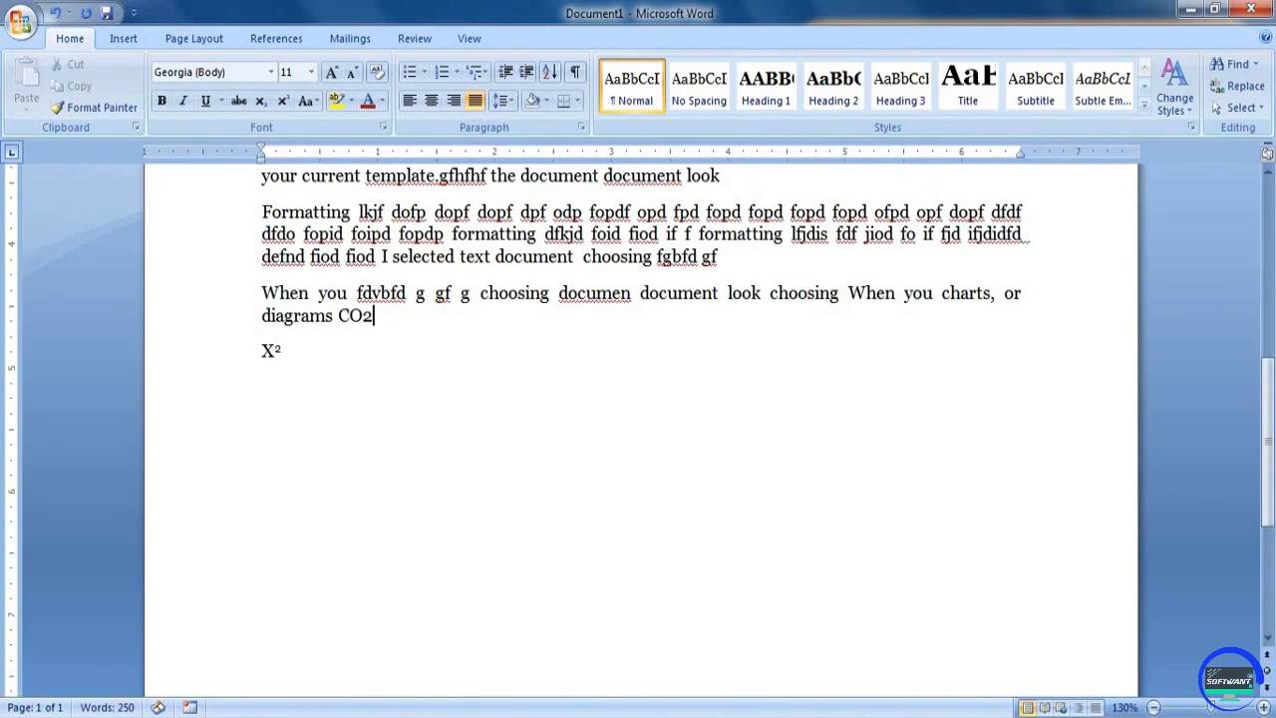
{"action": "left_click_drag", "start_coordinate": [373, 316], "coordinate": [363, 316]}
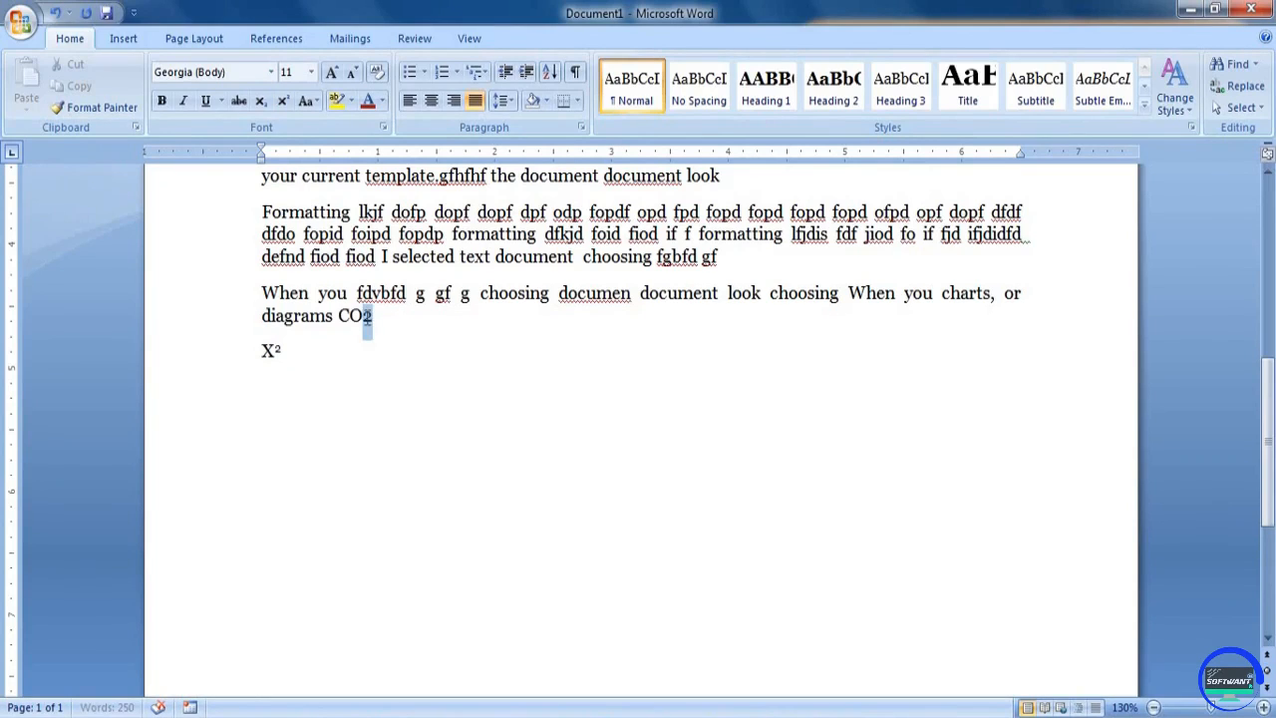
{"action": "left_click", "coordinate": [260, 102]}
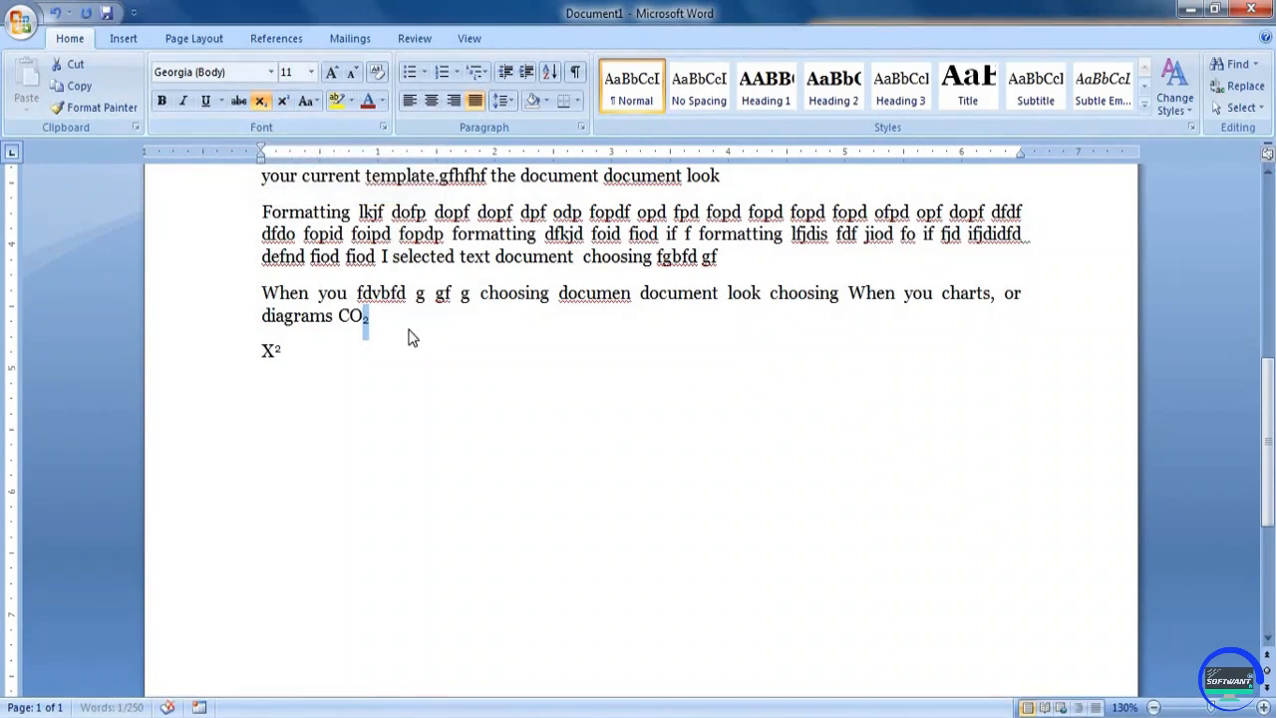
{"action": "left_click", "coordinate": [598, 472]}
{"action": "left_click", "coordinate": [414, 331]}
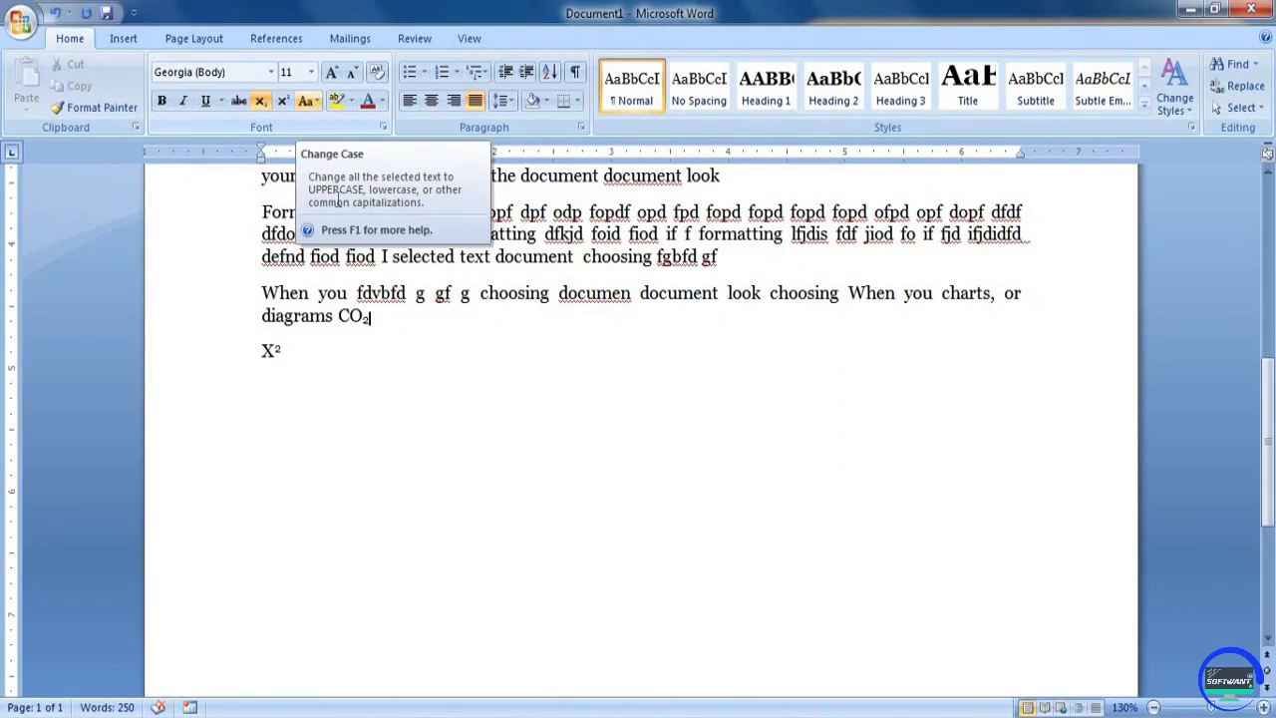
{"action": "scroll", "coordinate": [515, 332], "scroll_direction": "up", "scroll_amount": 6}
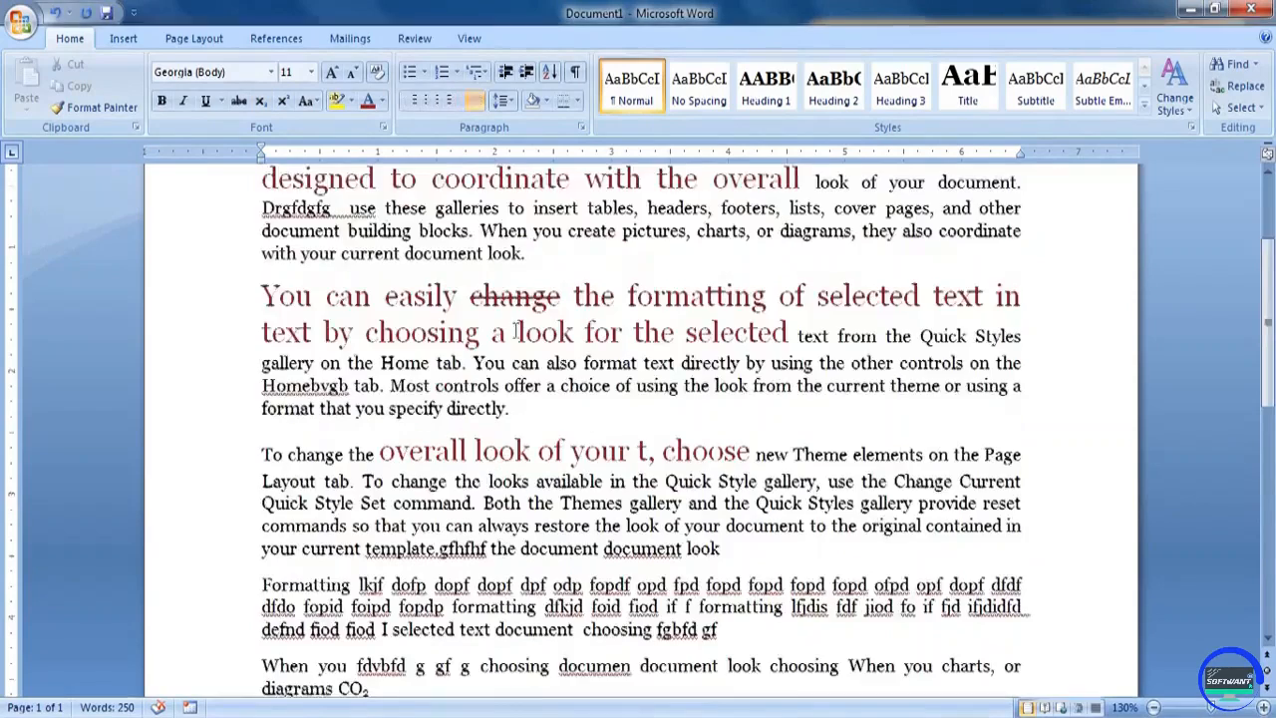
{"action": "scroll", "coordinate": [515, 332], "scroll_direction": "up", "scroll_amount": 2}
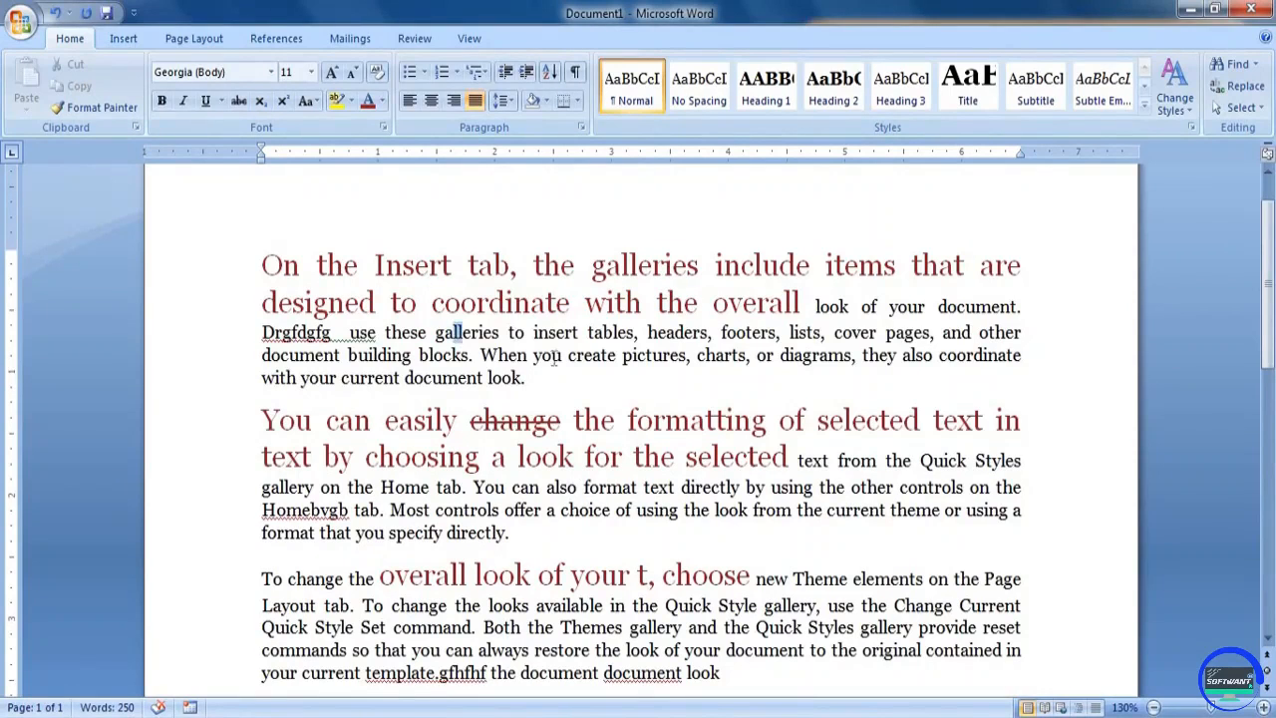
{"action": "left_click_drag", "start_coordinate": [459, 333], "coordinate": [616, 355]}
{"action": "left_click_drag", "start_coordinate": [469, 424], "coordinate": [632, 460]}
{"action": "left_click", "coordinate": [626, 518]}
{"action": "left_click", "coordinate": [308, 100]}
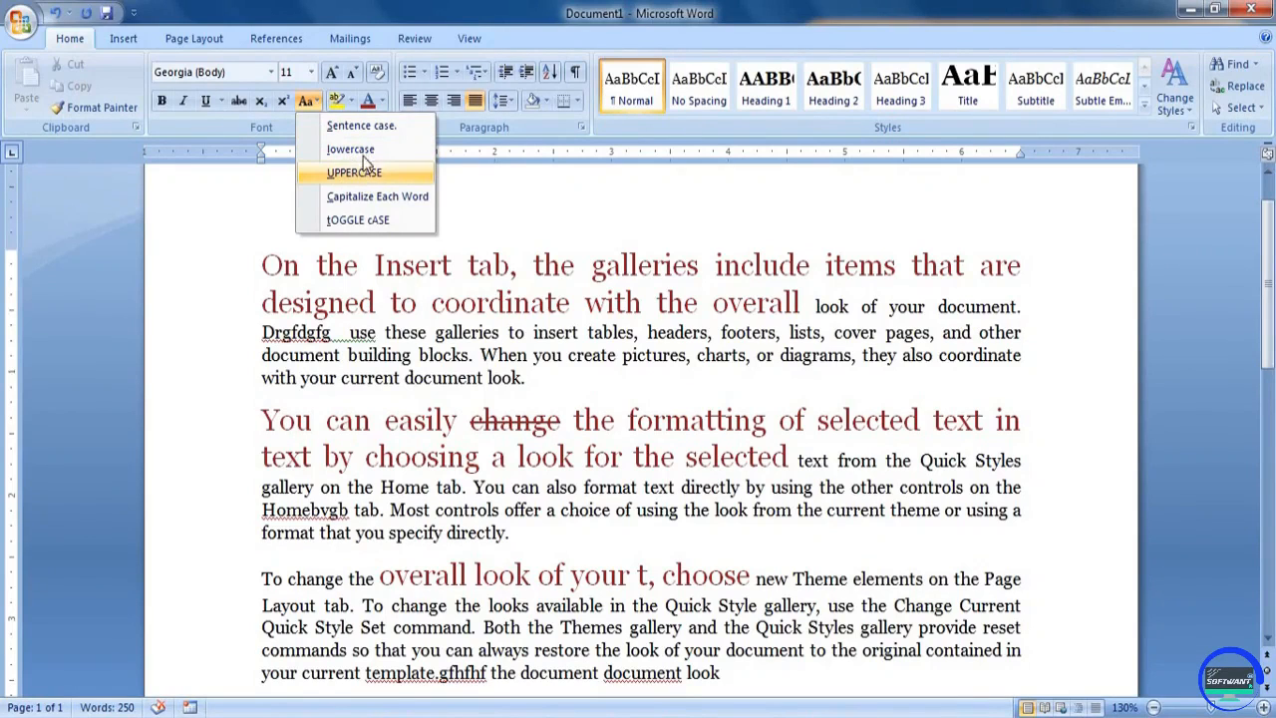
{"action": "left_click", "coordinate": [626, 510]}
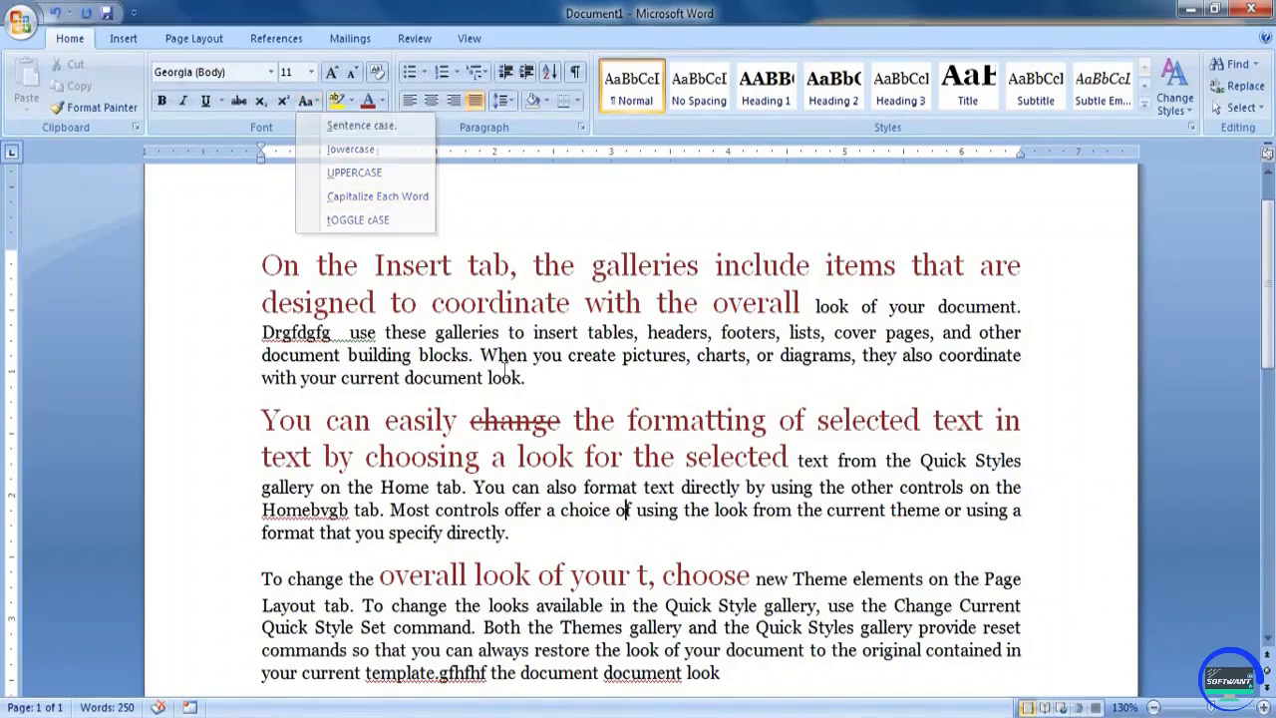
Copy "Layout tab. To change the looks … Quick Style Set command." from the third paragraph and paste it two lines below X² at the document's end
{"action": "scroll", "coordinate": [513, 368], "scroll_direction": "down", "scroll_amount": 4}
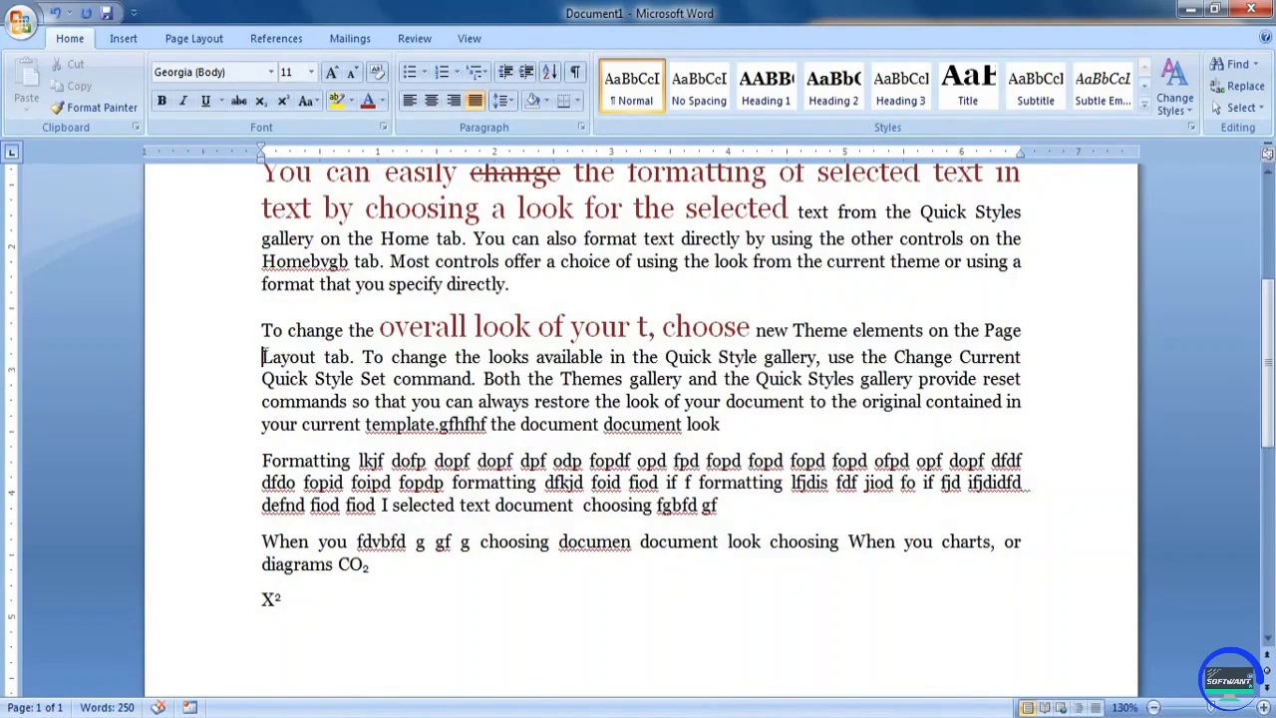
{"action": "left_click_drag", "start_coordinate": [263, 356], "coordinate": [488, 379]}
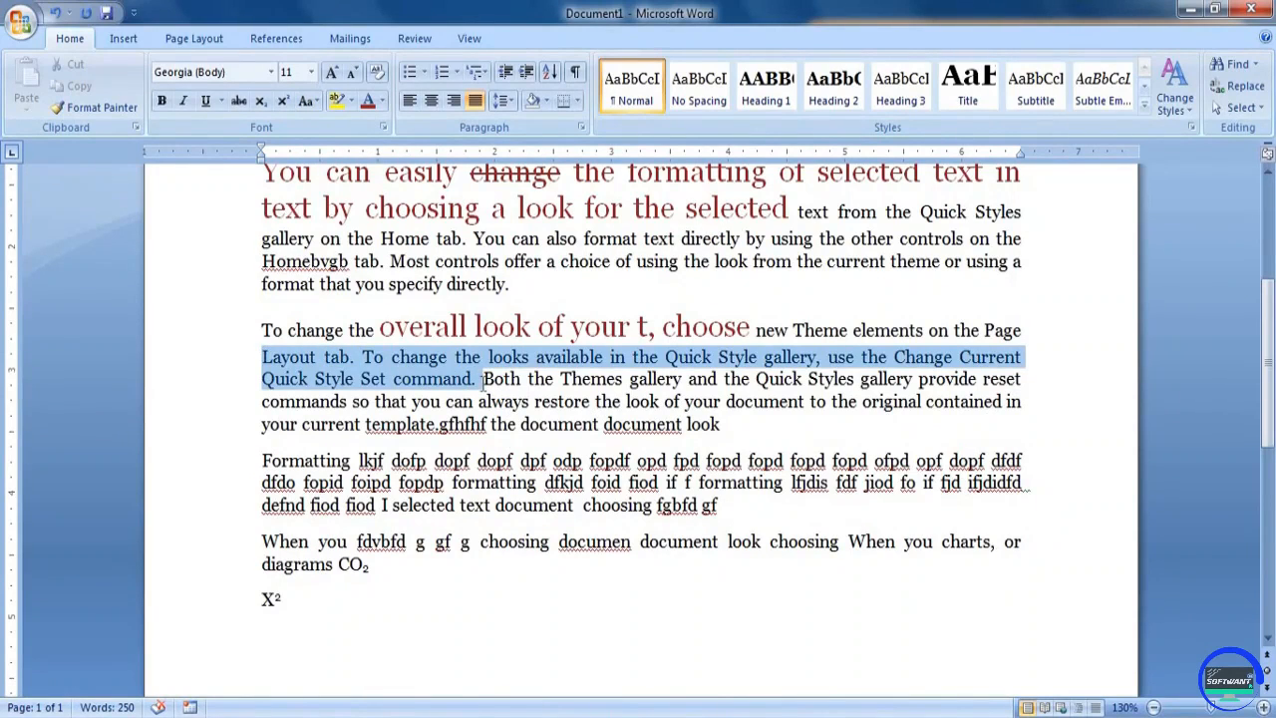
{"action": "key", "text": "ctrl+c"}
{"action": "scroll", "coordinate": [402, 527], "scroll_direction": "down", "scroll_amount": 3}
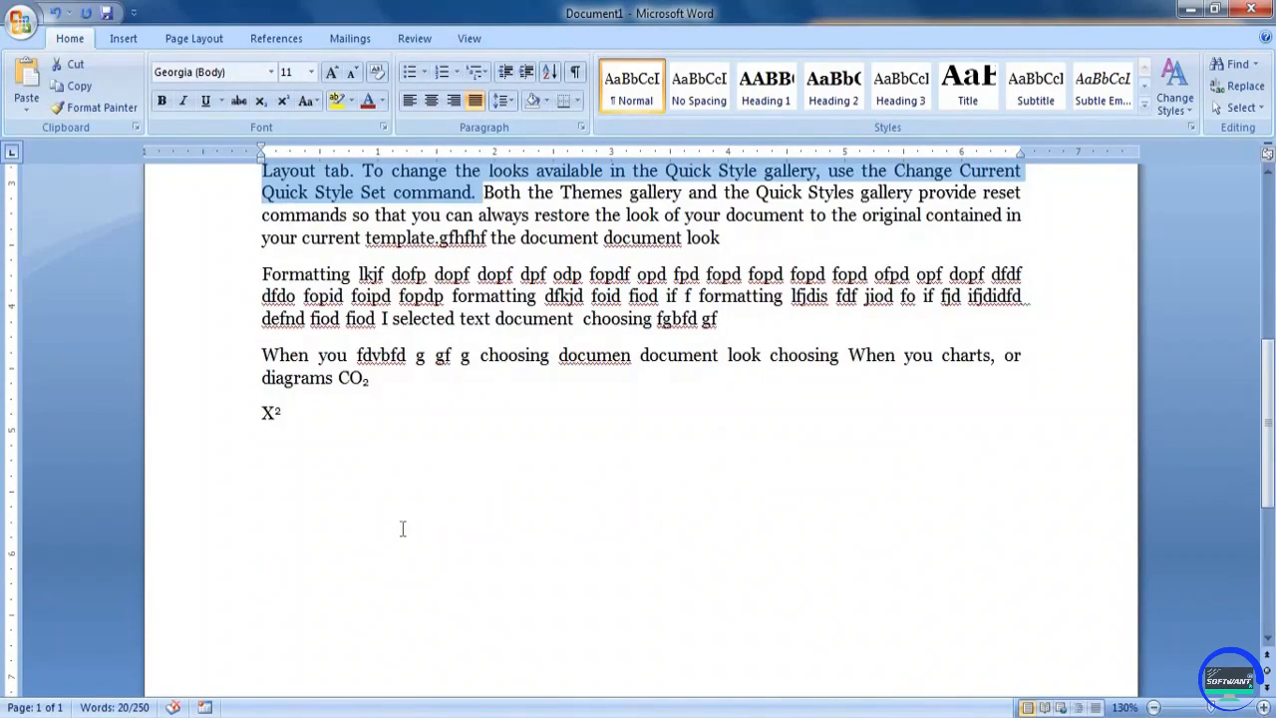
{"action": "left_click", "coordinate": [398, 528]}
{"action": "key", "text": "Return"}
{"action": "key", "text": "Return"}
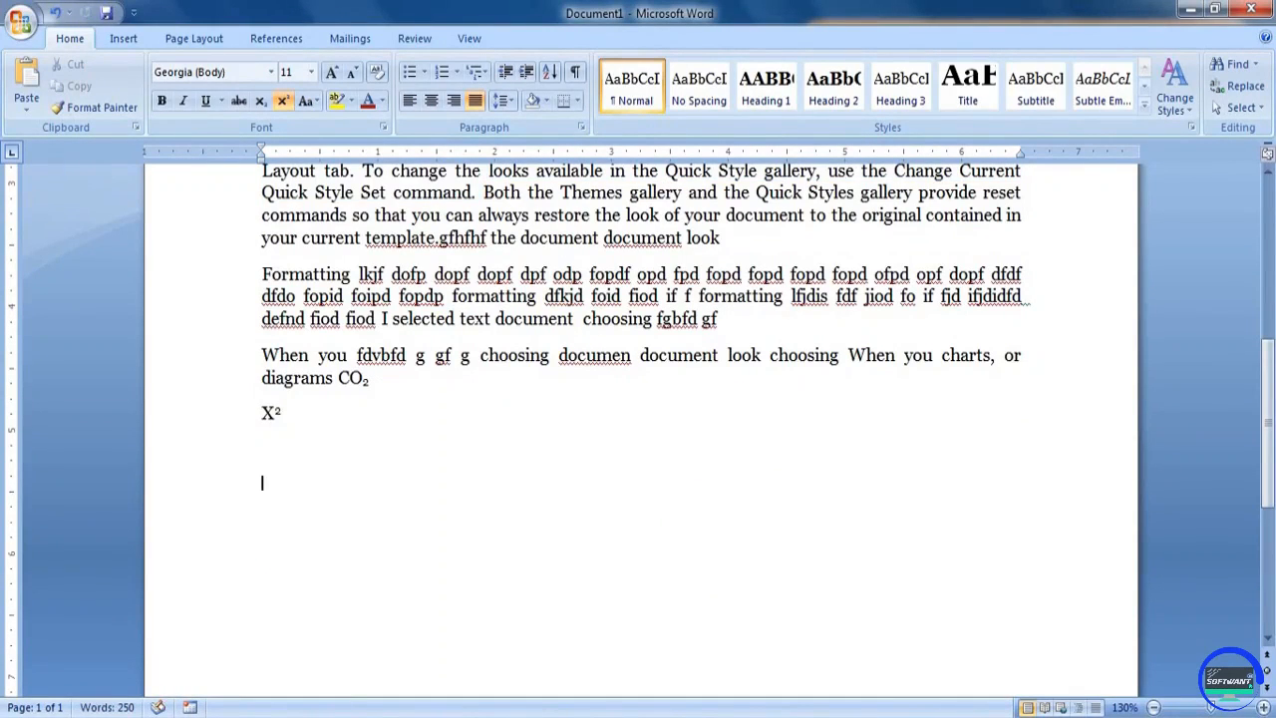
{"action": "key", "text": "ctrl+v"}
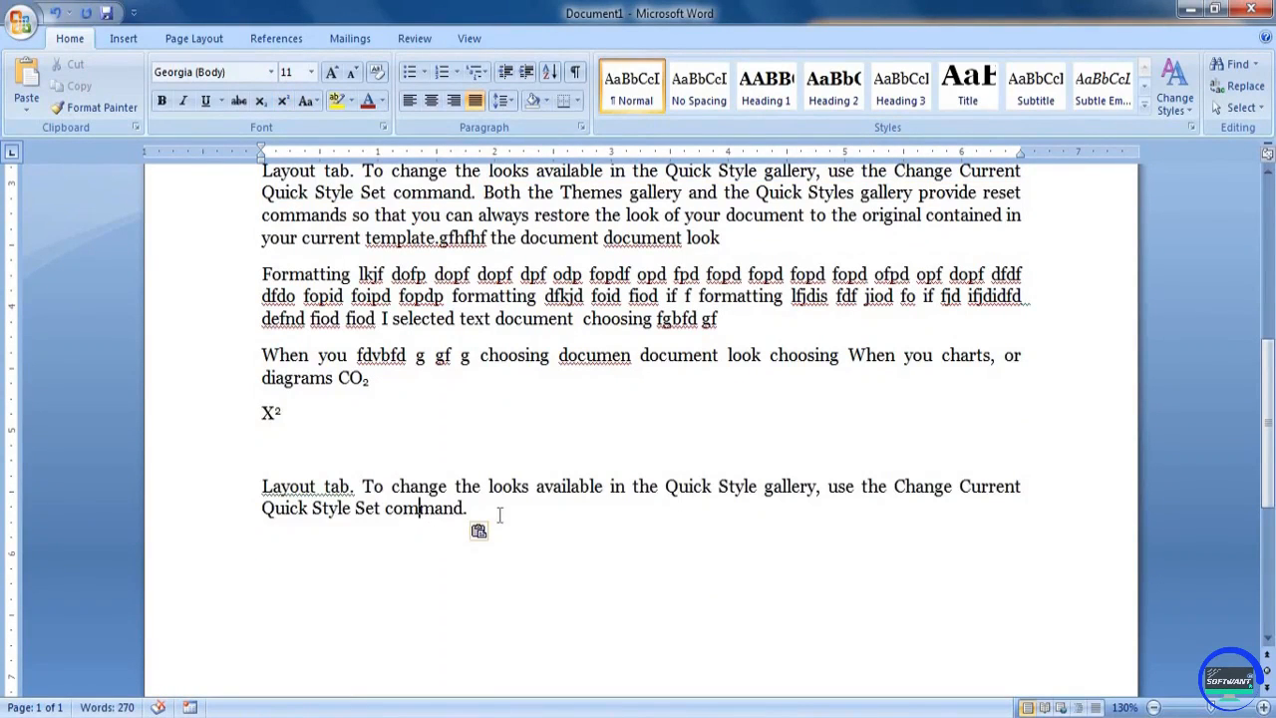
Change "To change the looks available in the Quick" in the pasted paragraph to UPPERCASE
{"action": "left_click", "coordinate": [265, 495]}
{"action": "left_click_drag", "start_coordinate": [264, 496], "coordinate": [474, 509]}
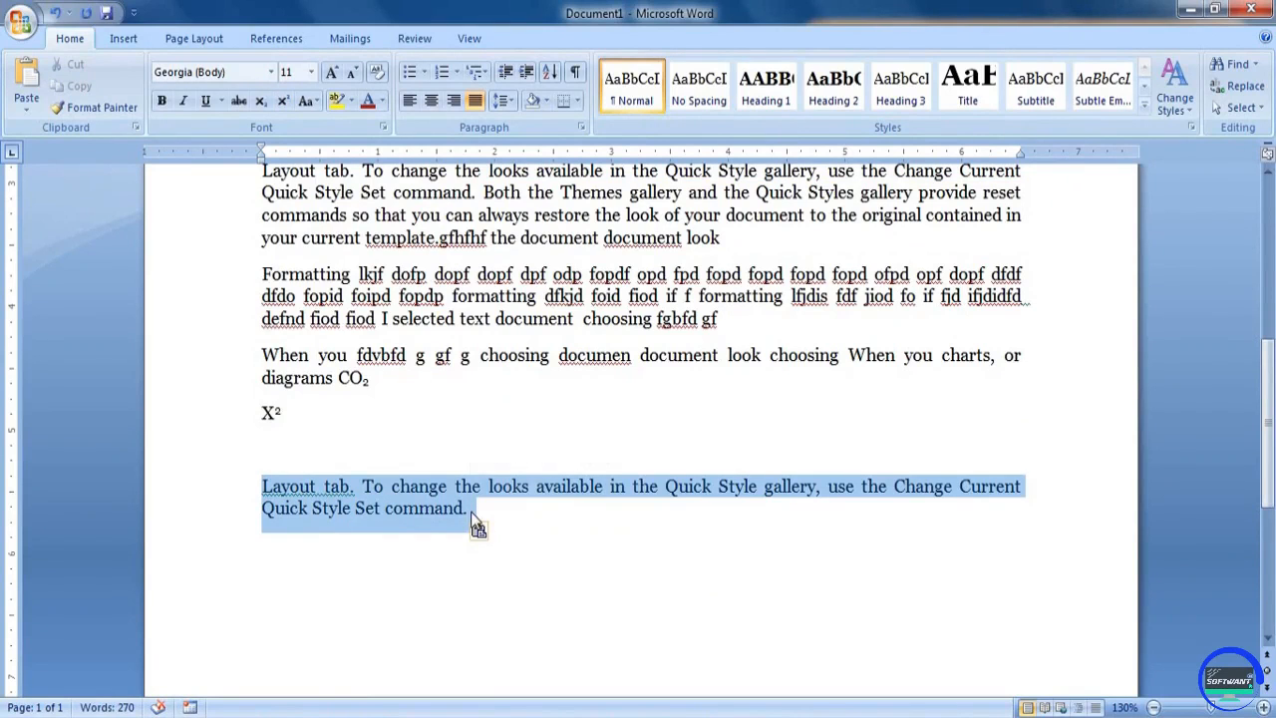
{"action": "left_click", "coordinate": [472, 510]}
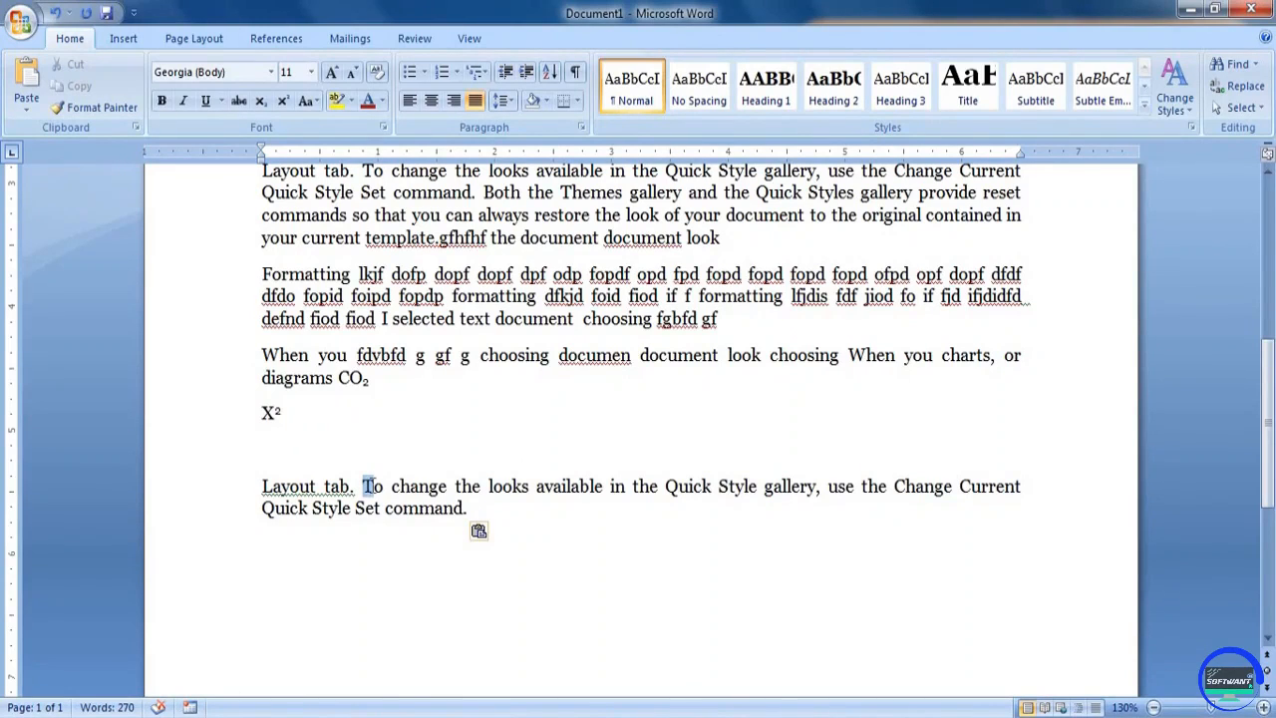
{"action": "left_click_drag", "start_coordinate": [363, 486], "coordinate": [375, 488]}
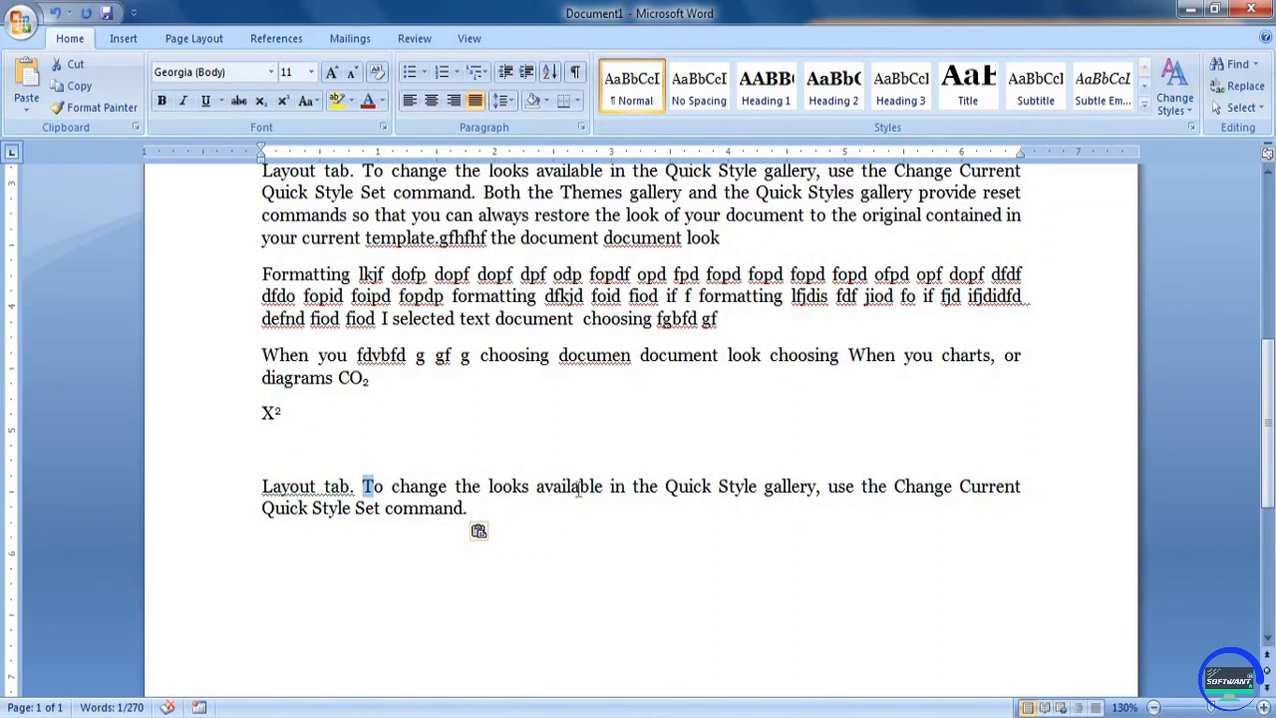
{"action": "left_click", "coordinate": [423, 488]}
{"action": "left_click_drag", "start_coordinate": [363, 487], "coordinate": [717, 487]}
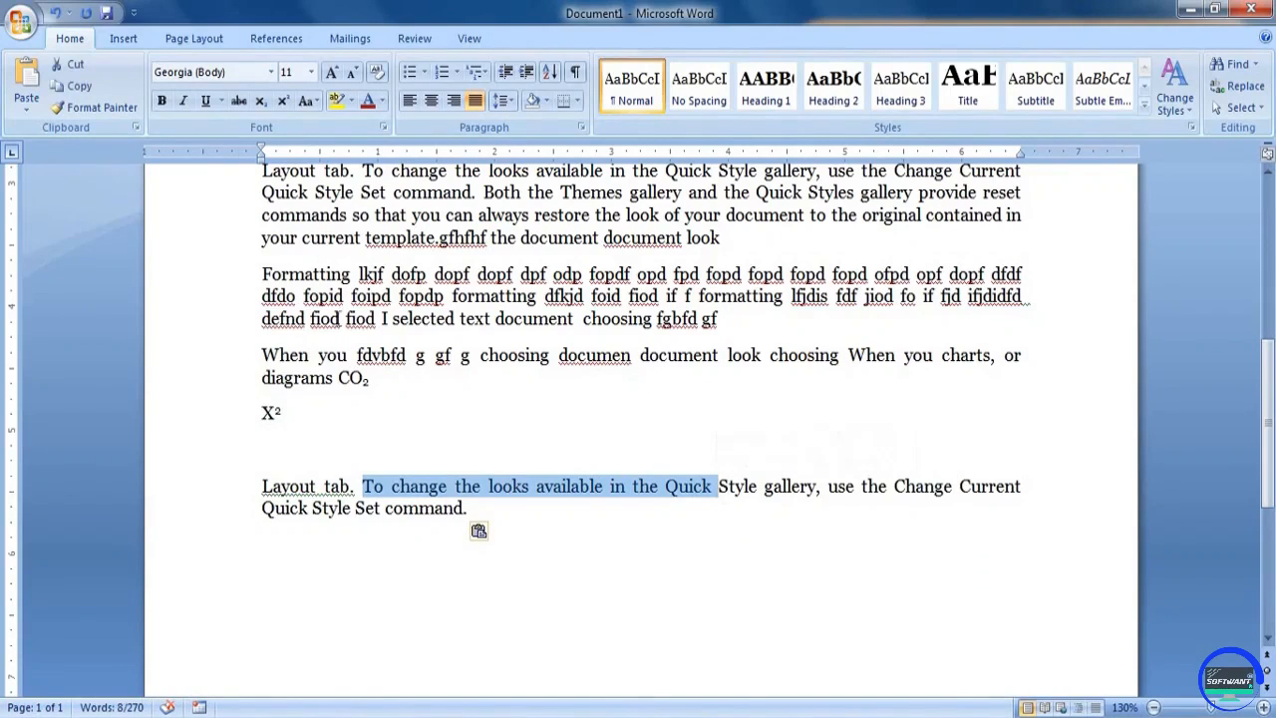
{"action": "left_click", "coordinate": [317, 101]}
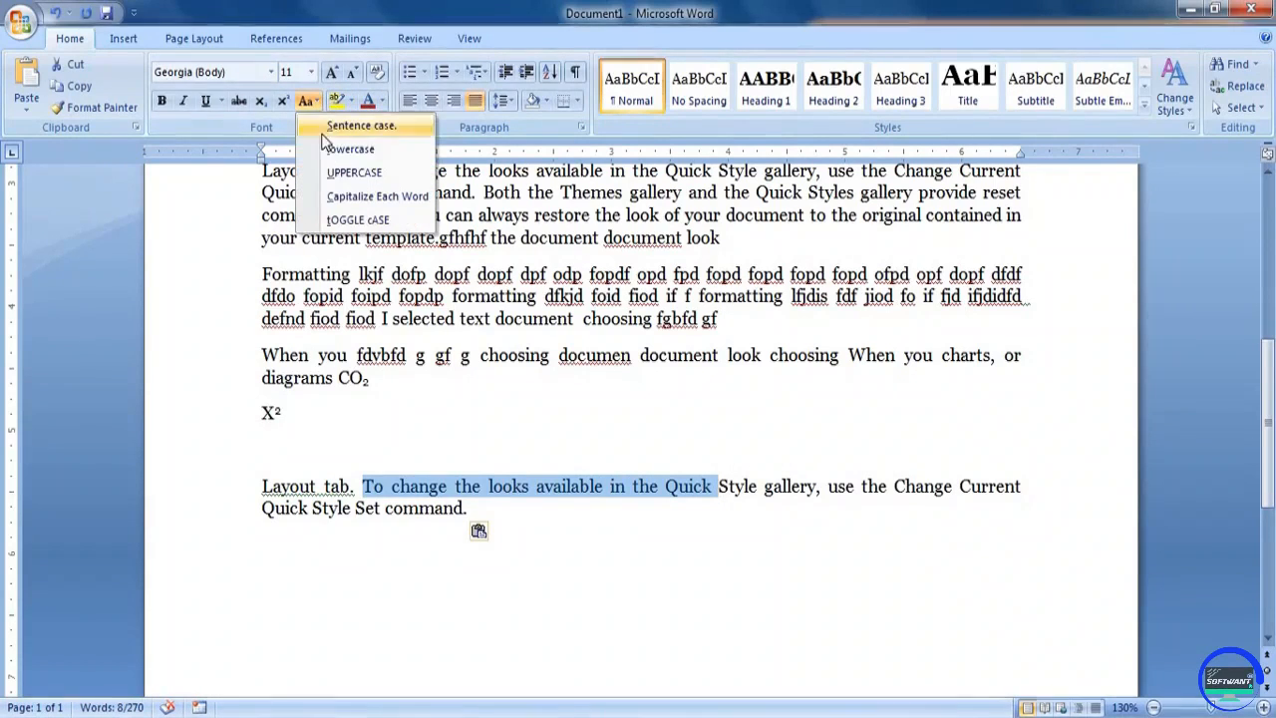
{"action": "left_click", "coordinate": [354, 173]}
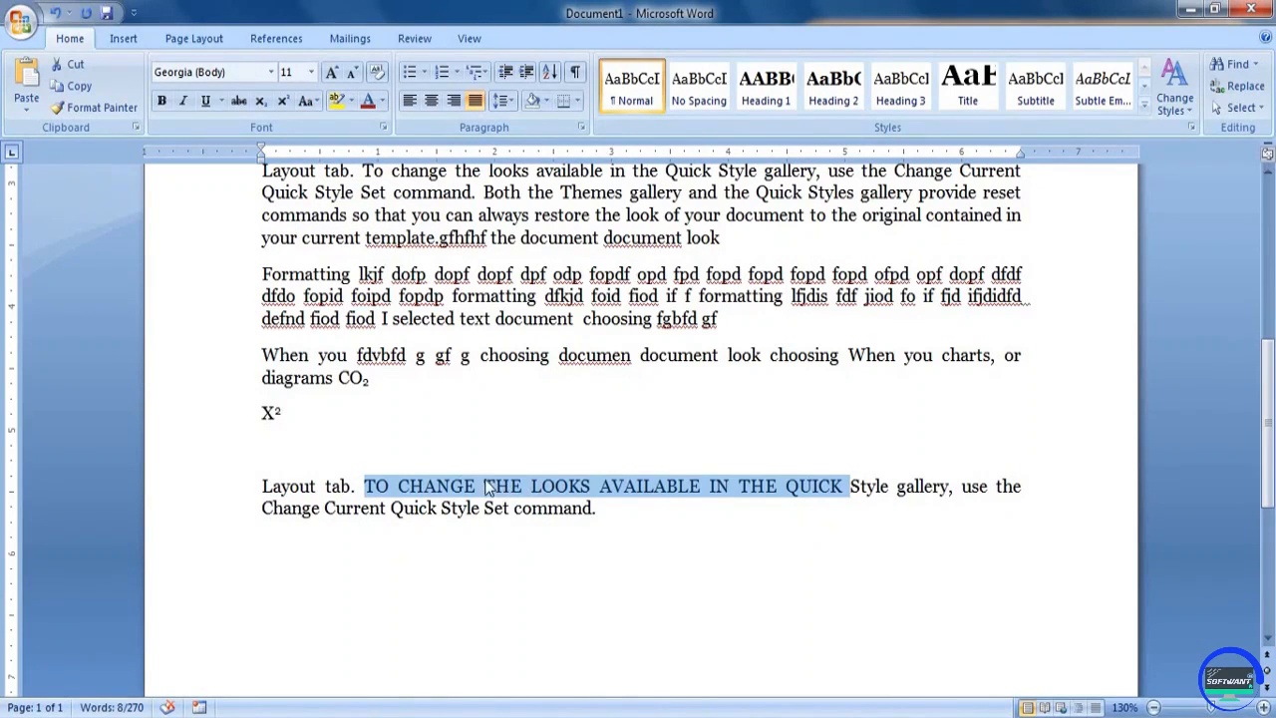
Change the selected phrase in the pasted paragraph to Sentence case, followed by lowercase
{"action": "left_click", "coordinate": [311, 103]}
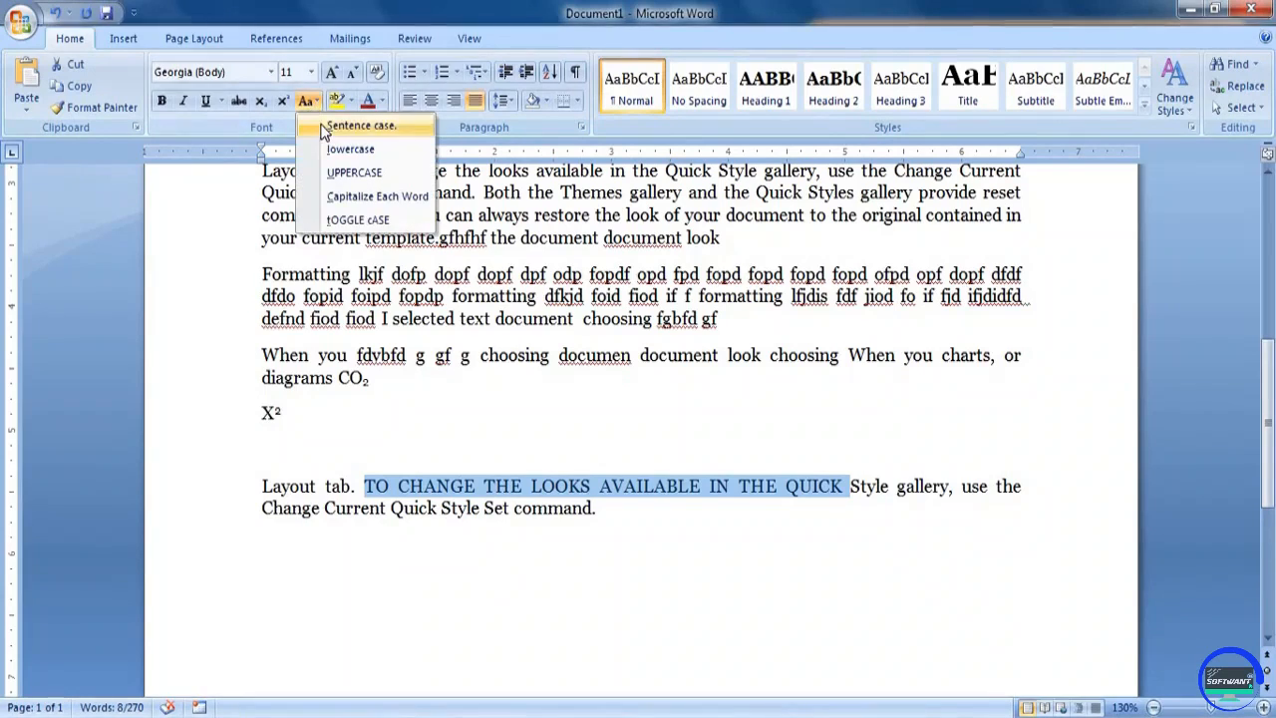
{"action": "left_click", "coordinate": [339, 126]}
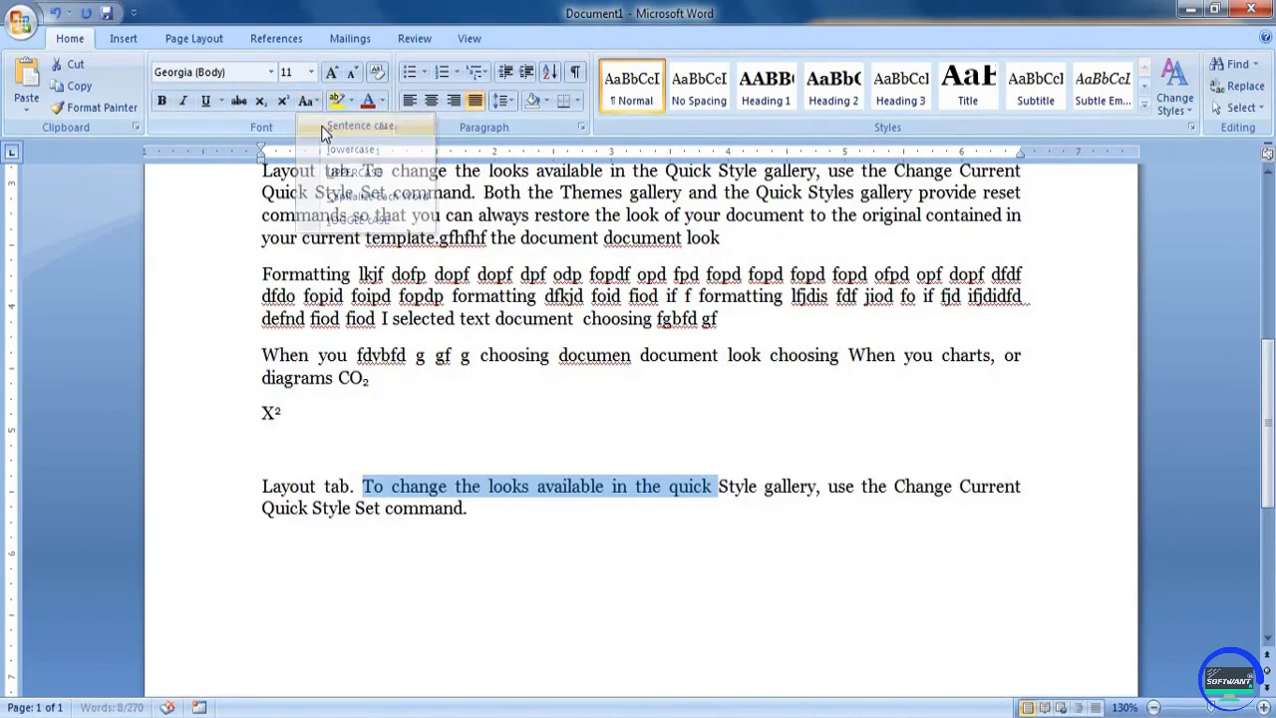
{"action": "left_click", "coordinate": [313, 103]}
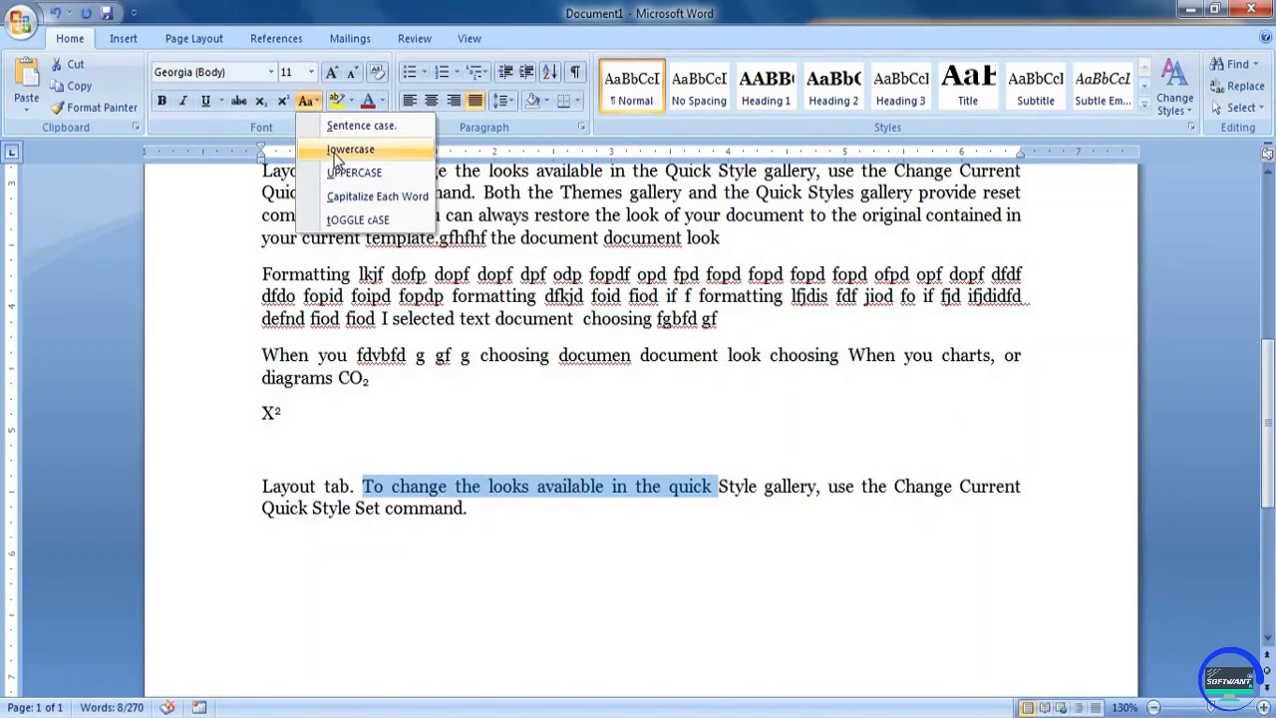
{"action": "left_click", "coordinate": [336, 157]}
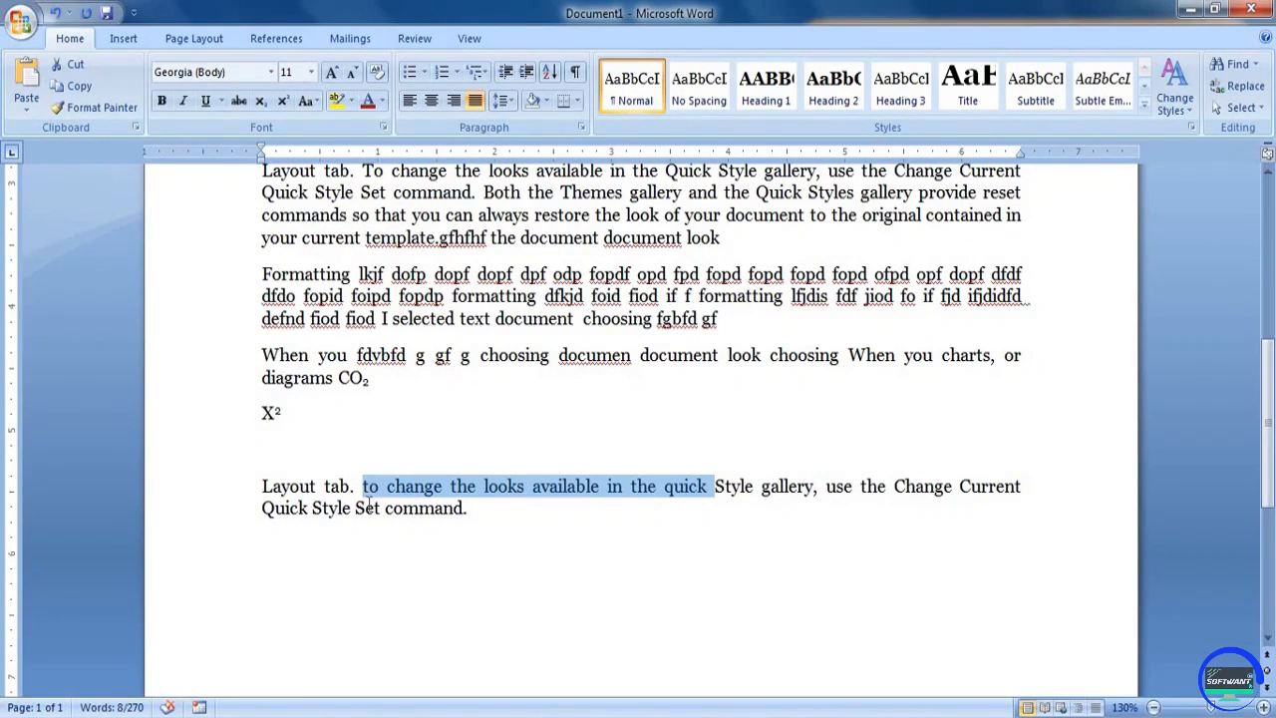
Apply Capitalize Each Word to the selected phrase in the pasted paragraph, followed by tOGGLE cASE
{"action": "left_click", "coordinate": [307, 101]}
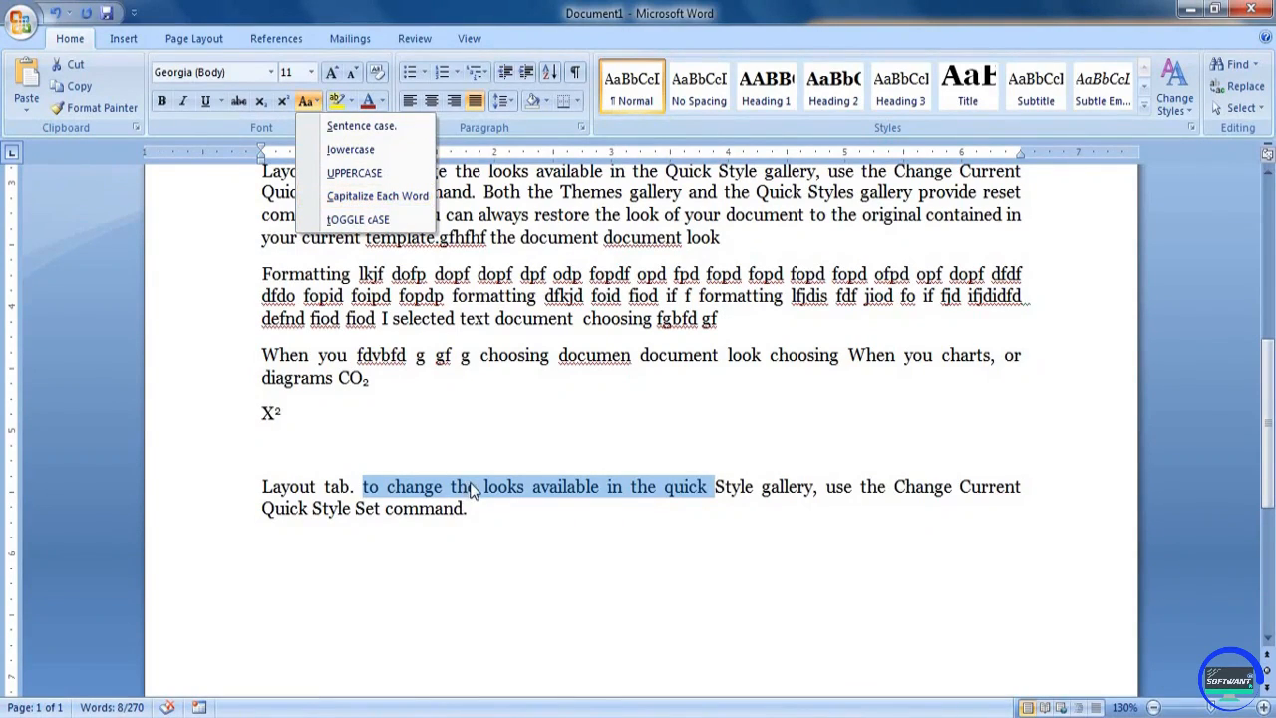
{"action": "left_click", "coordinate": [365, 203]}
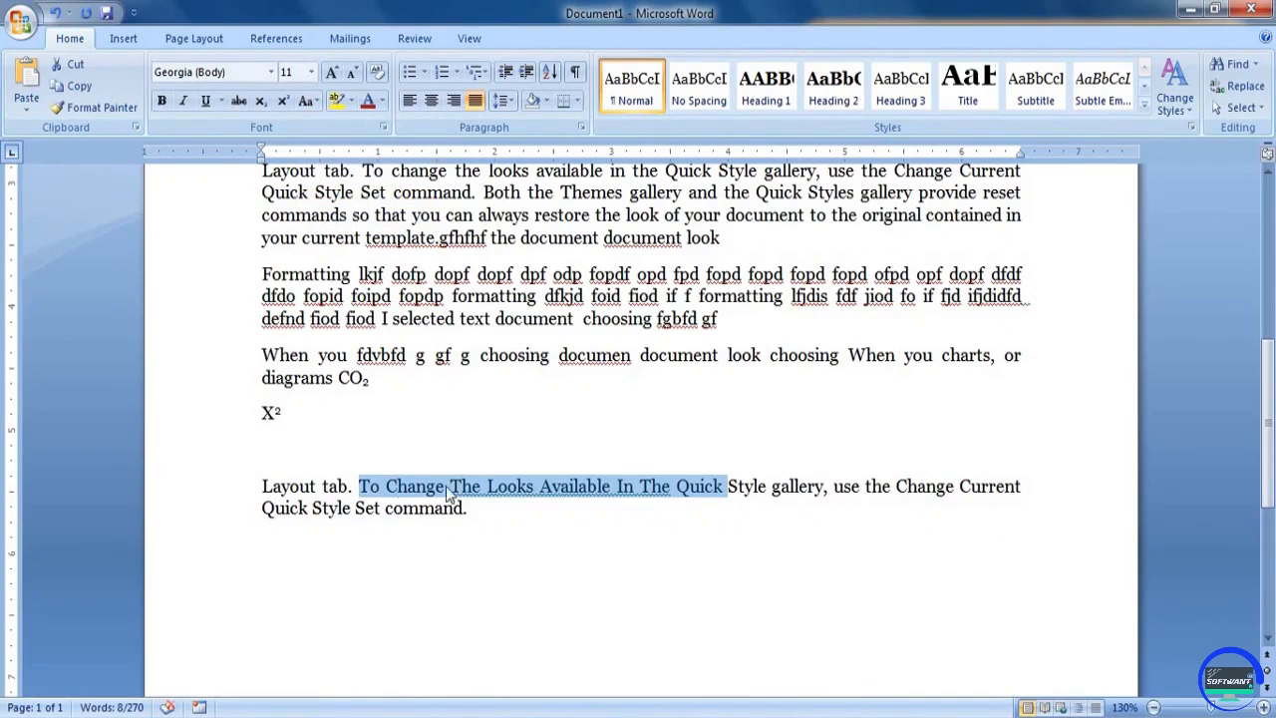
{"action": "left_click", "coordinate": [308, 104]}
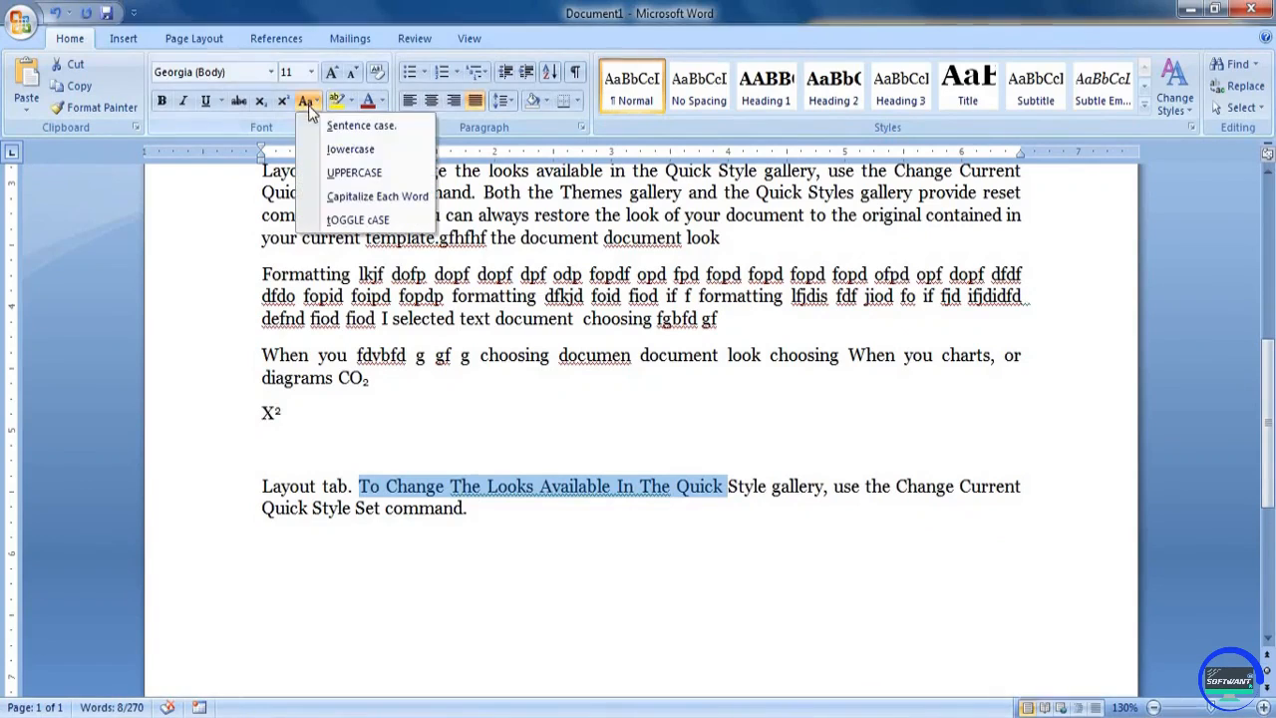
{"action": "left_click", "coordinate": [359, 221]}
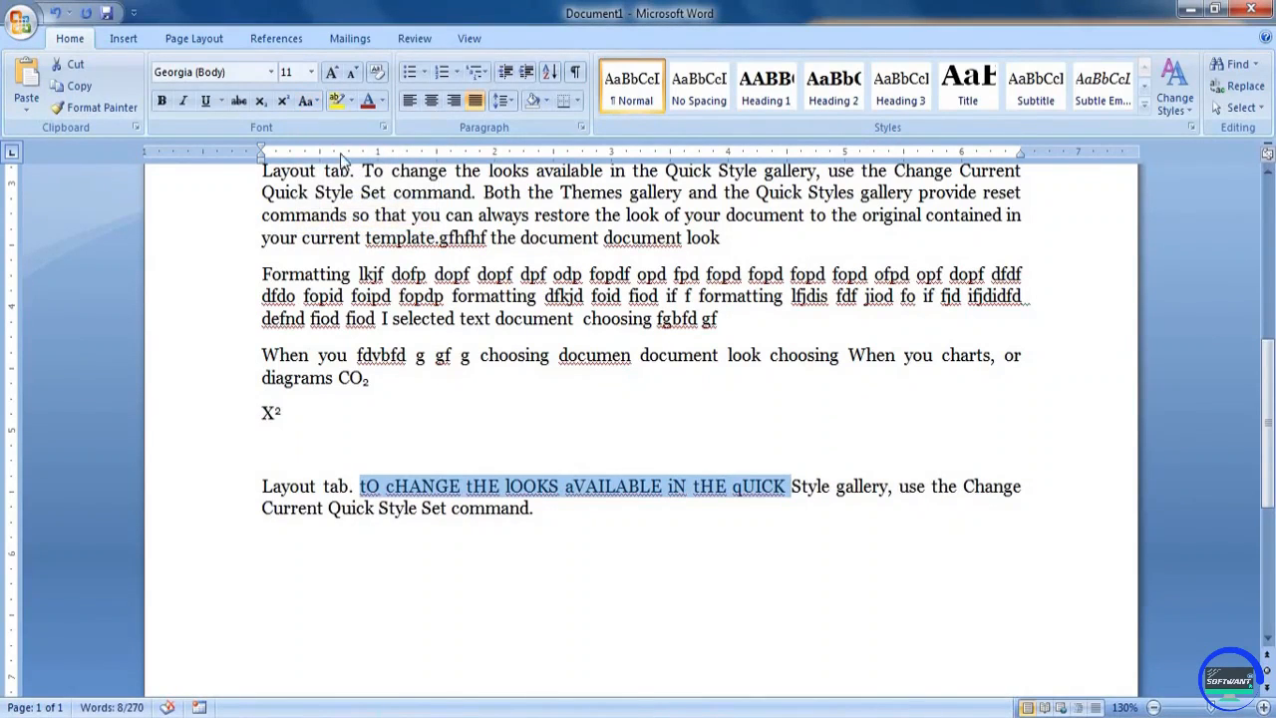
Set the selected phrase in the pasted paragraph back to UPPERCASE
{"action": "left_click", "coordinate": [315, 102]}
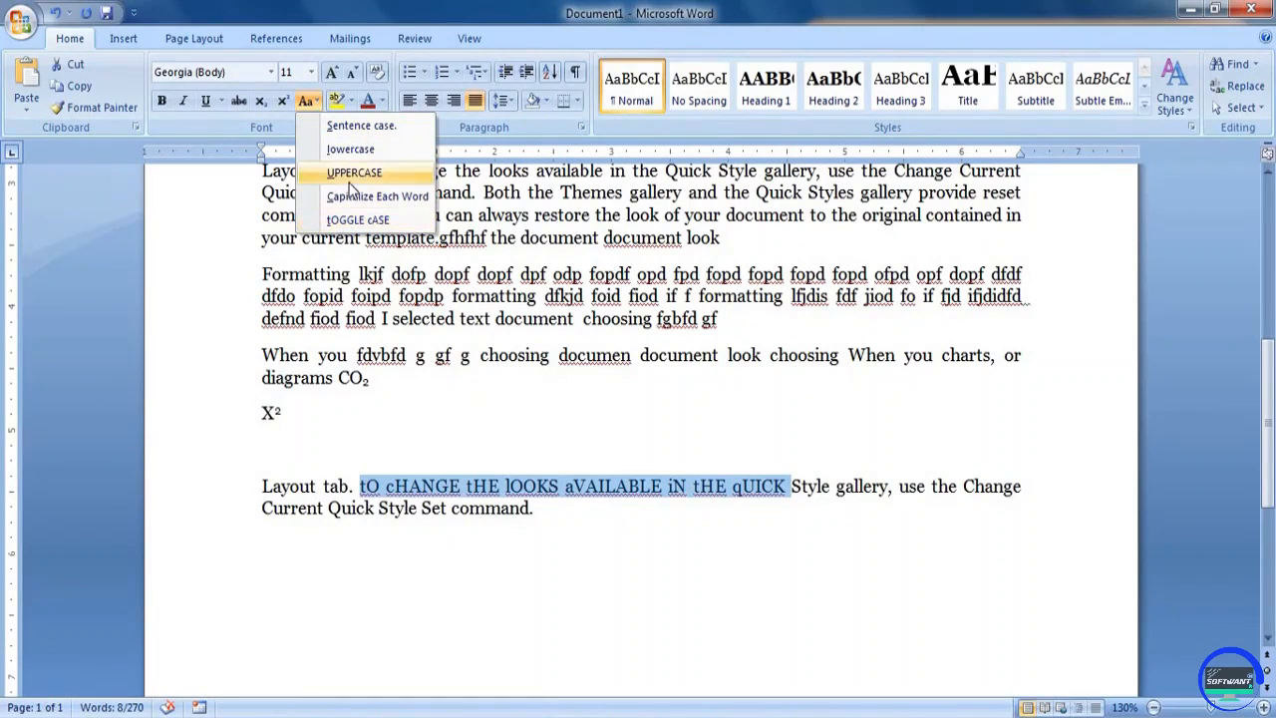
{"action": "left_click", "coordinate": [350, 174]}
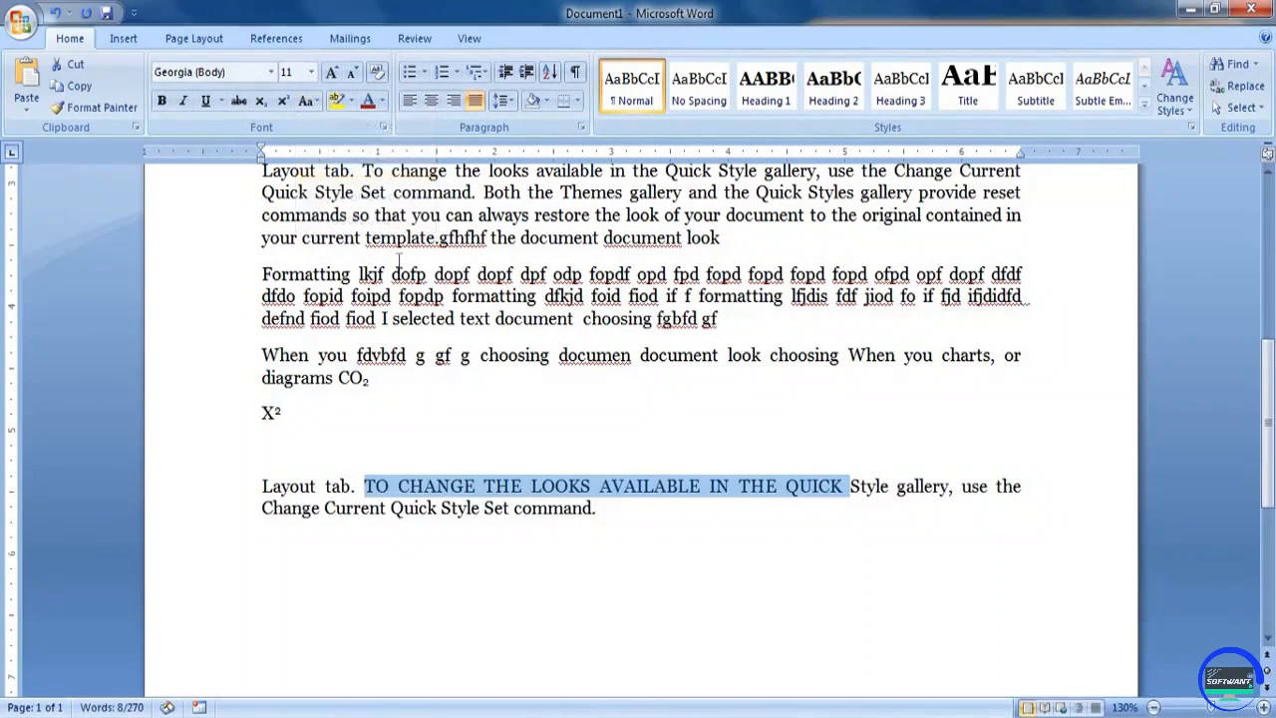
Highlight "pictures, charts" in the first paragraph with the light gray text highlight color
{"action": "left_click", "coordinate": [353, 103]}
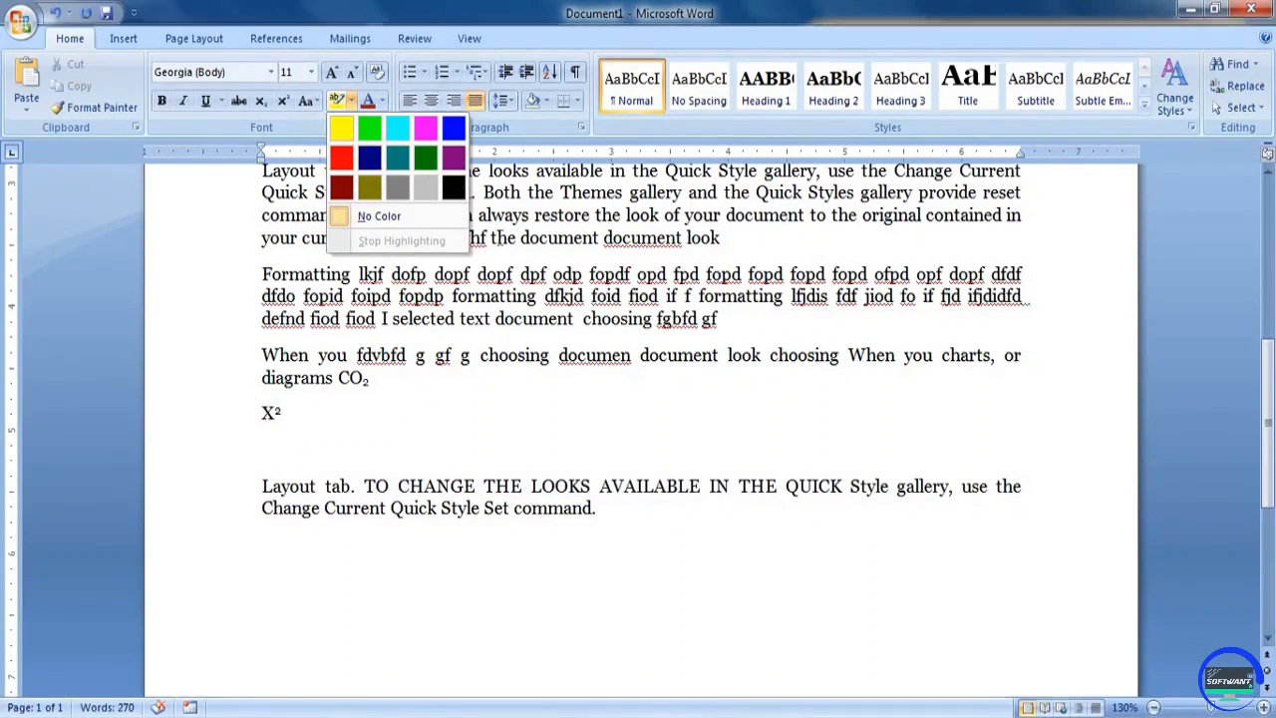
{"action": "left_click", "coordinate": [350, 104]}
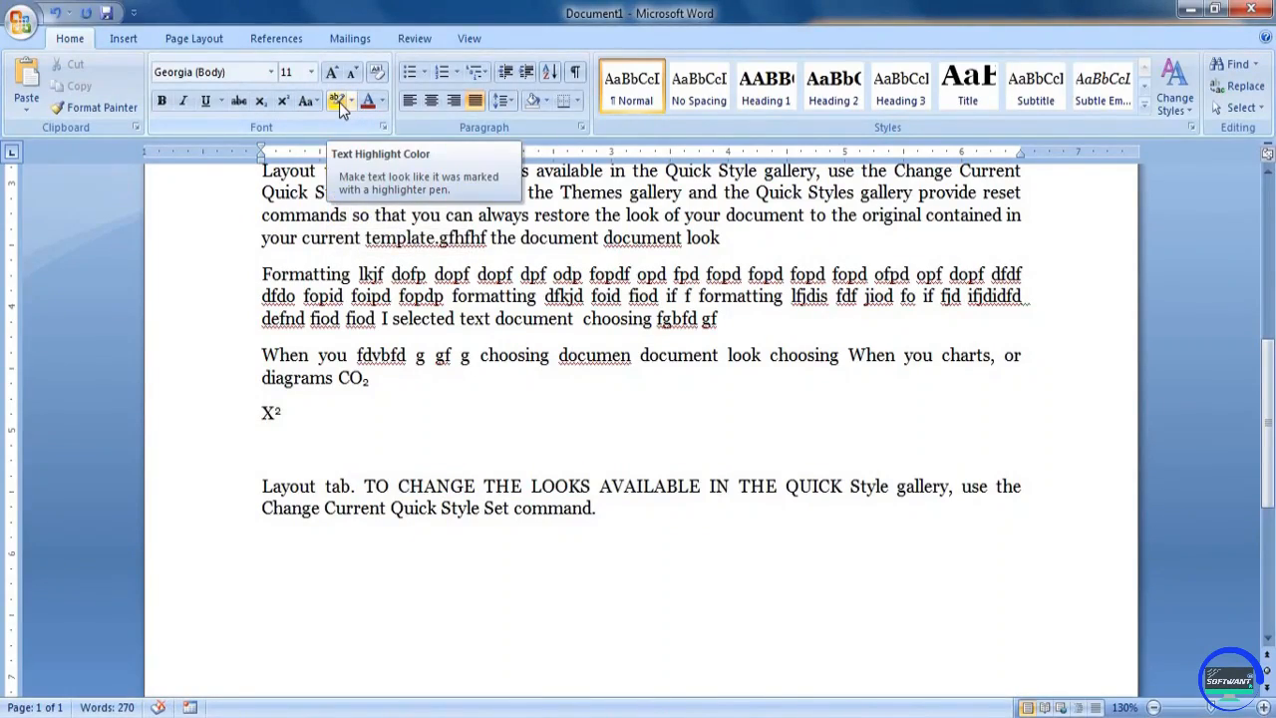
{"action": "scroll", "coordinate": [449, 267], "scroll_direction": "up", "scroll_amount": 5}
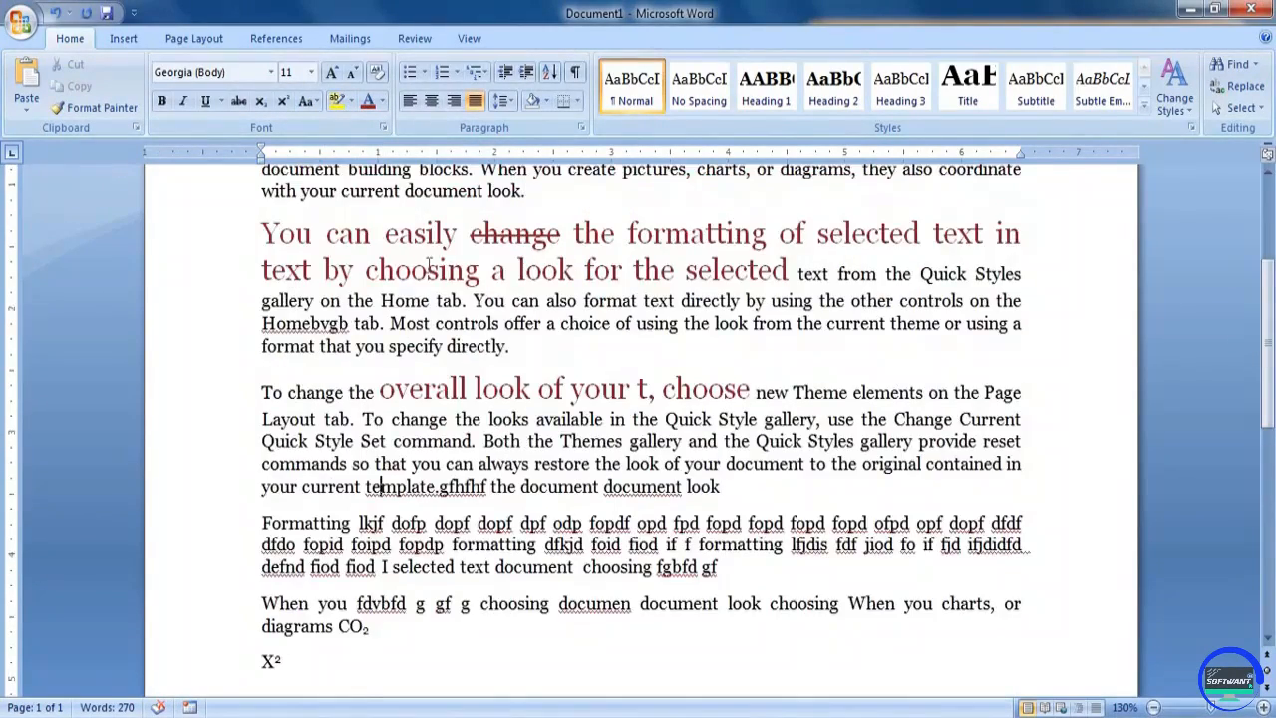
{"action": "scroll", "coordinate": [449, 267], "scroll_direction": "up", "scroll_amount": 2}
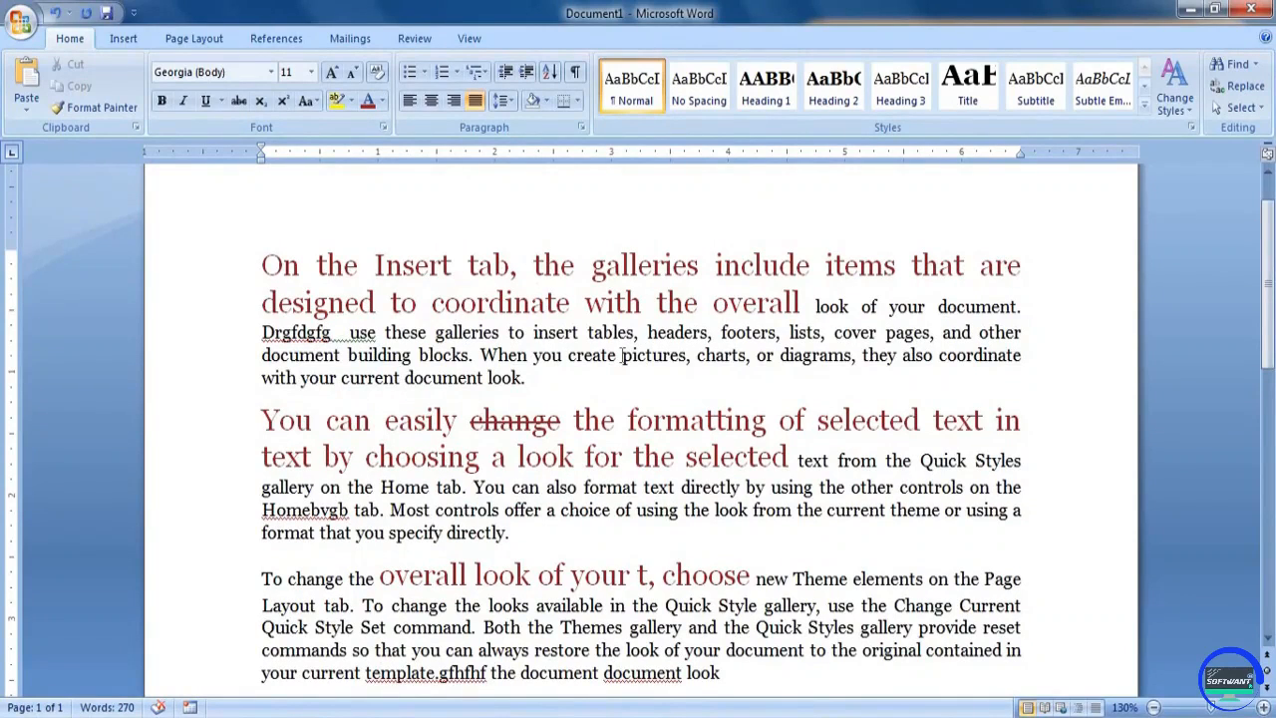
{"action": "left_click_drag", "start_coordinate": [622, 355], "coordinate": [726, 354]}
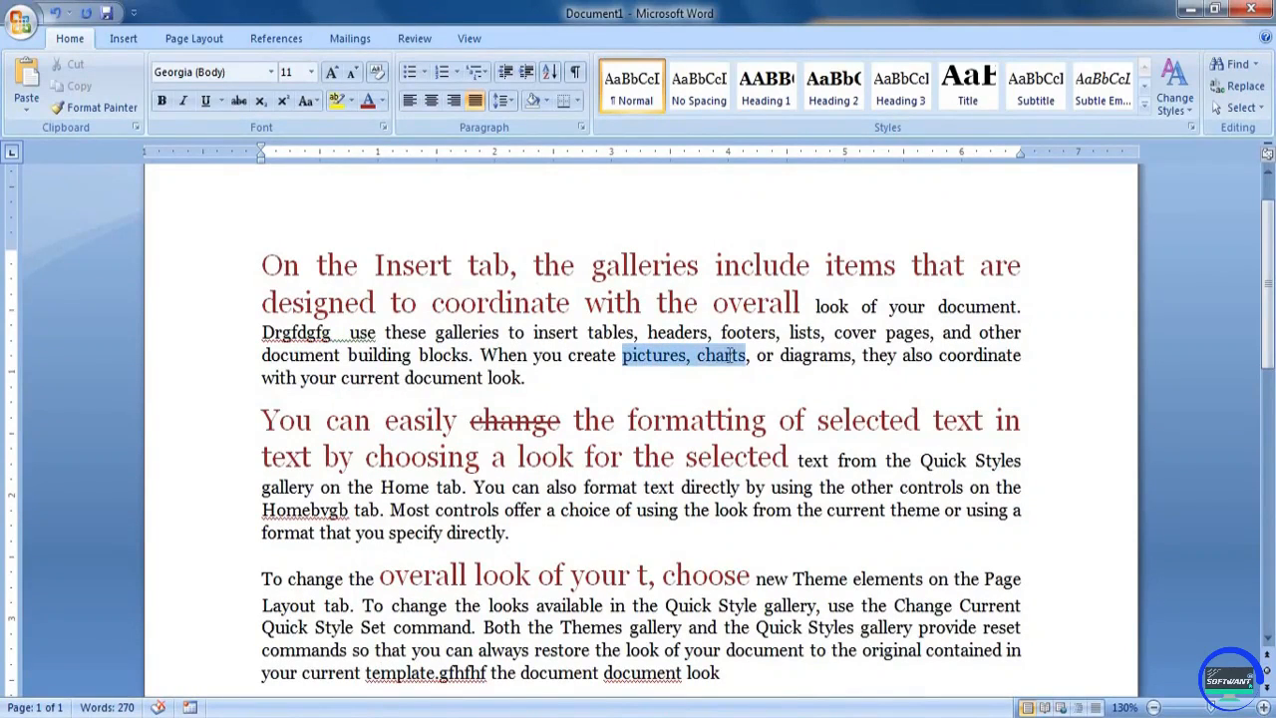
{"action": "left_click", "coordinate": [350, 100]}
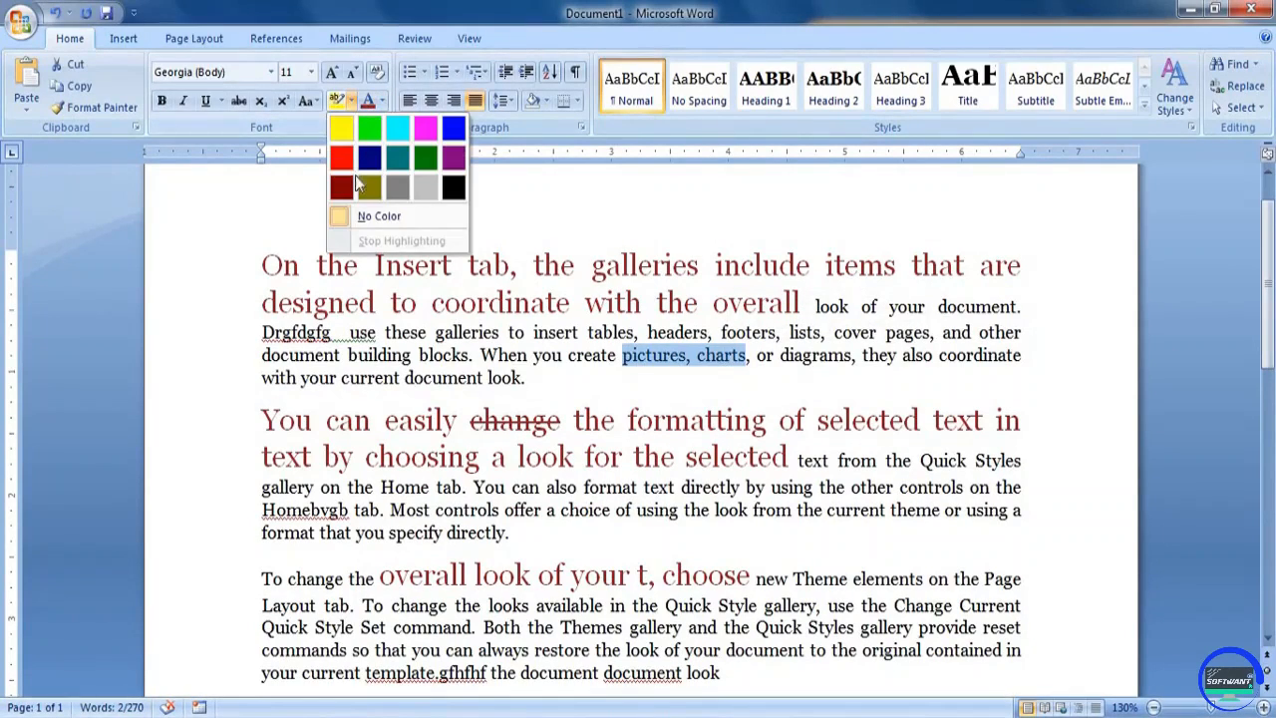
{"action": "left_click", "coordinate": [426, 187]}
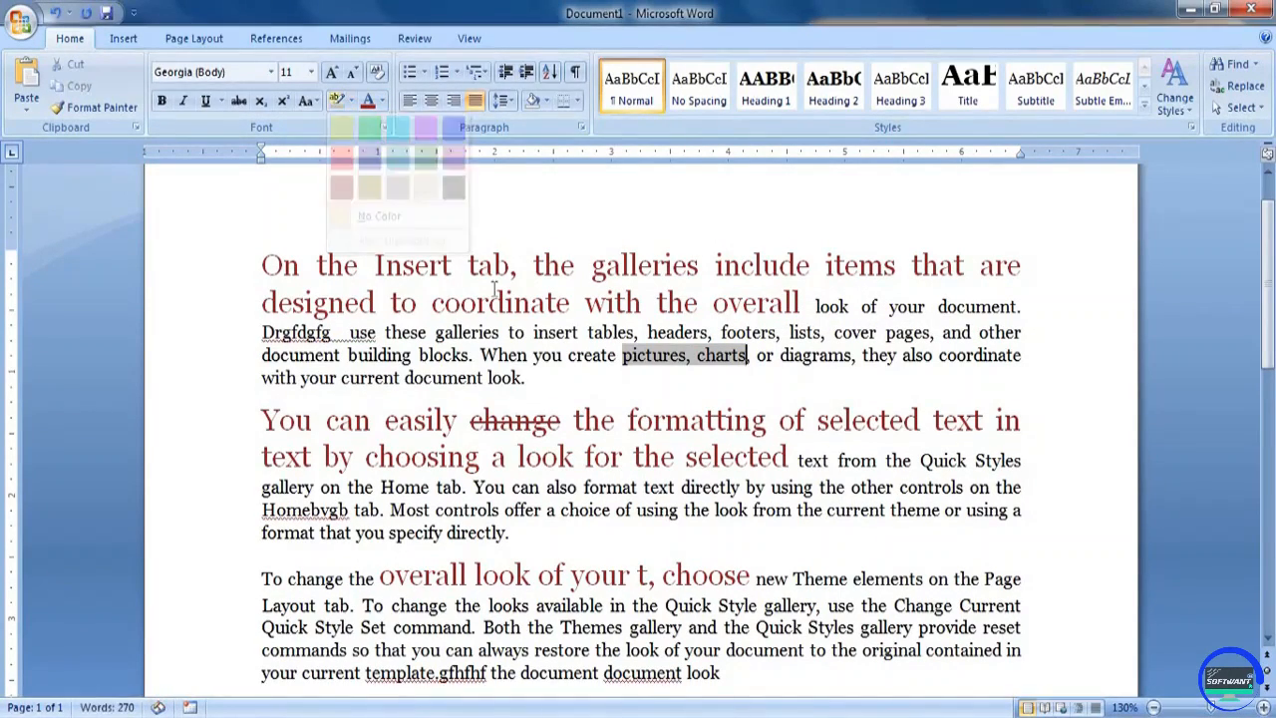
{"action": "left_click", "coordinate": [698, 356]}
Apply a muted blue theme font color to the first paragraph's text from "Drgfdgfg" through "document look"
{"action": "left_click", "coordinate": [381, 100]}
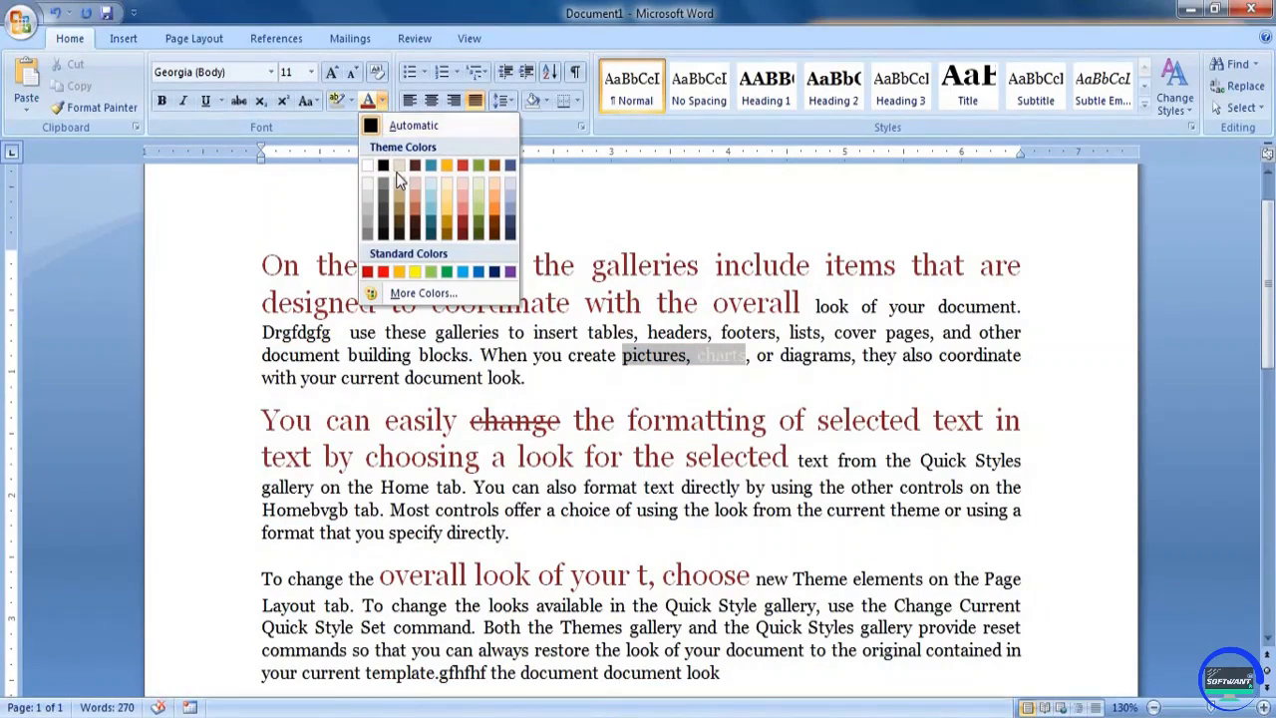
{"action": "left_click", "coordinate": [333, 332]}
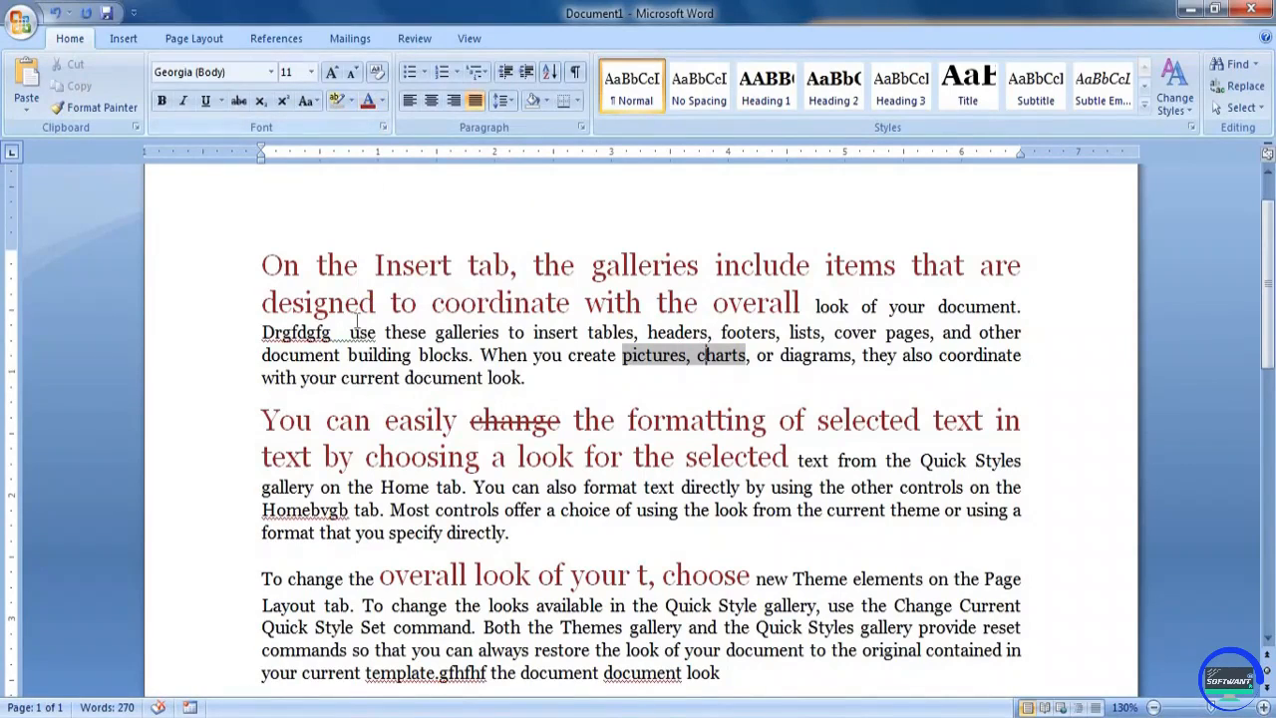
{"action": "triple_click", "coordinate": [447, 367]}
{"action": "left_click", "coordinate": [380, 101]}
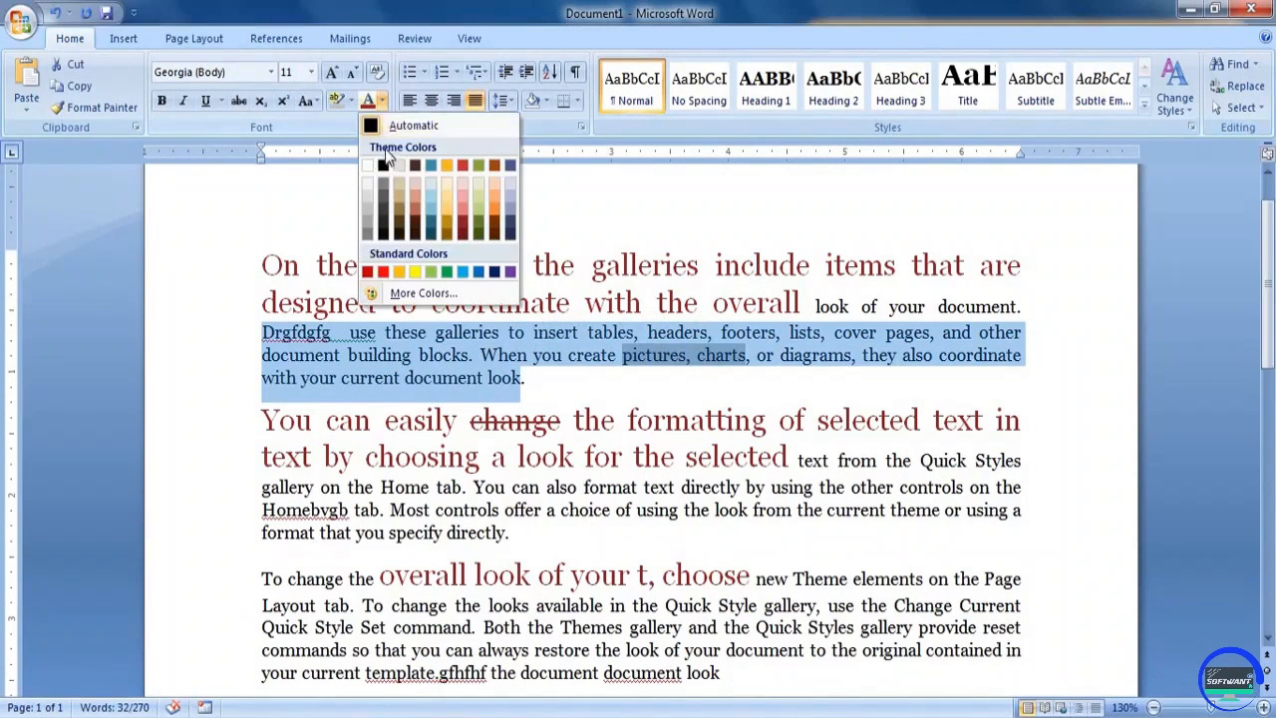
{"action": "left_click", "coordinate": [511, 212]}
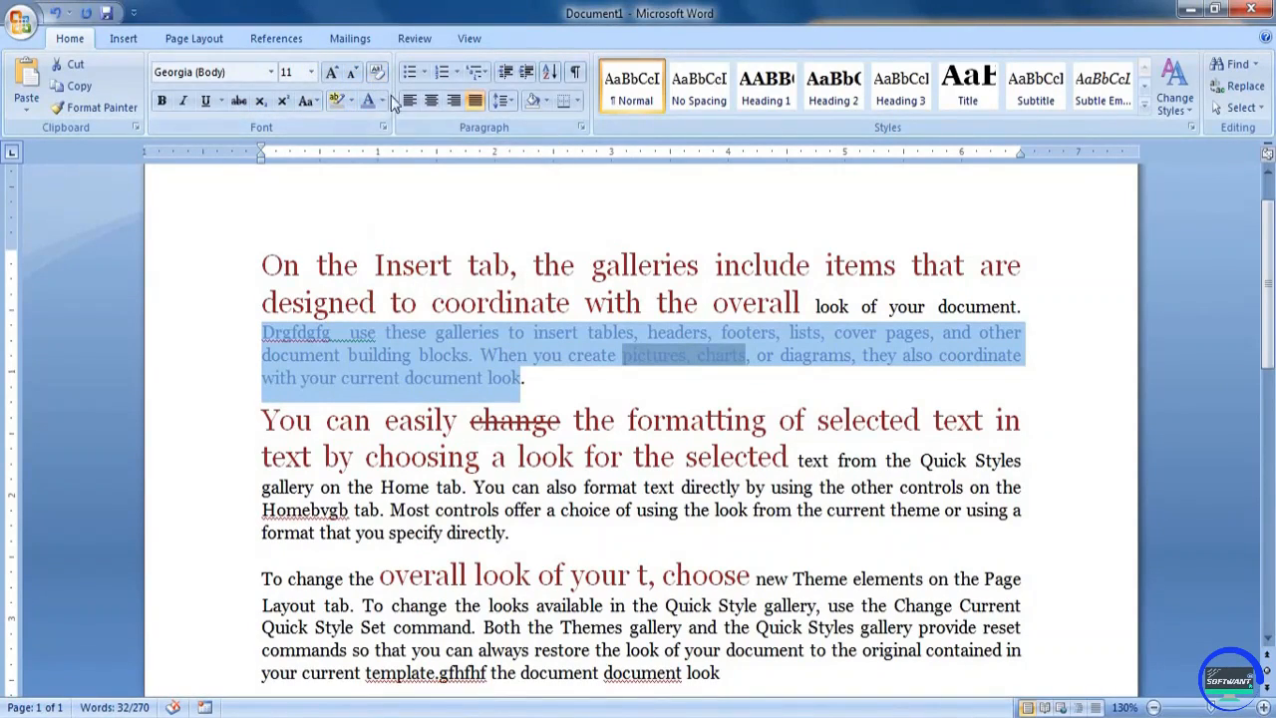
{"action": "left_click", "coordinate": [494, 331]}
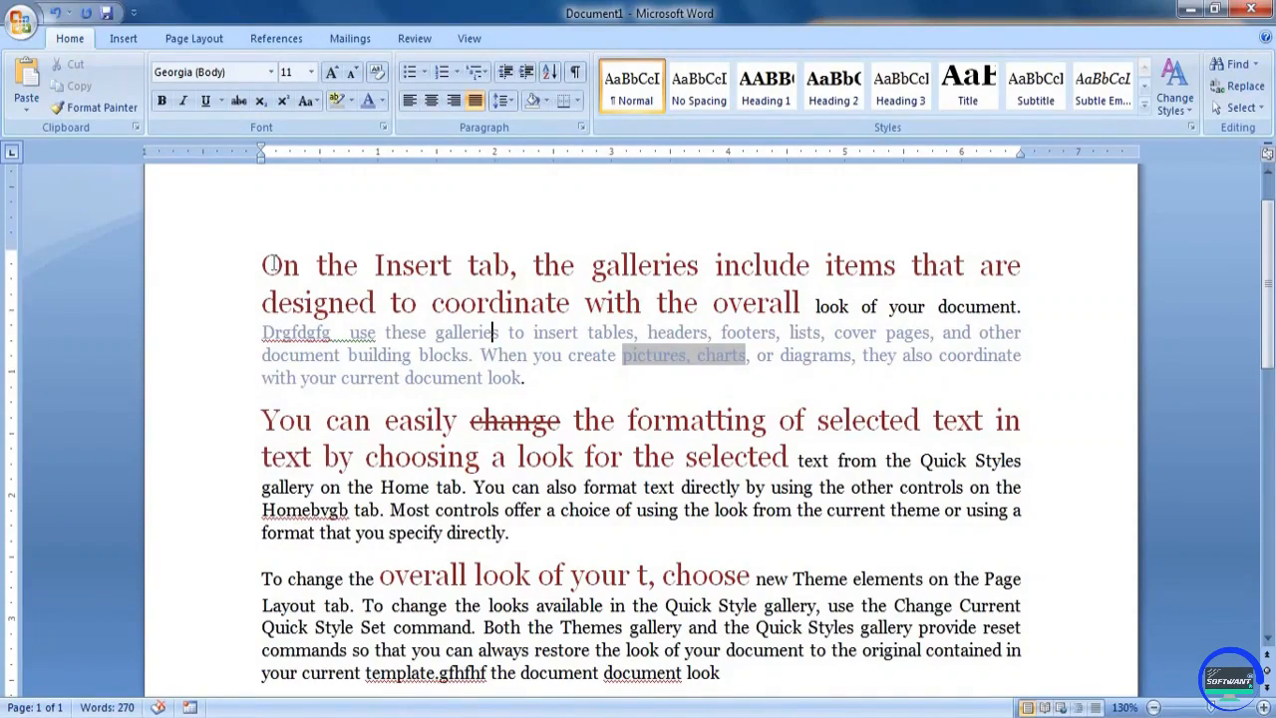
Select the whole document and clear all formatting from its text
{"action": "left_click_drag", "start_coordinate": [271, 263], "coordinate": [591, 442]}
{"action": "scroll", "coordinate": [588, 442], "scroll_direction": "down", "scroll_amount": 5}
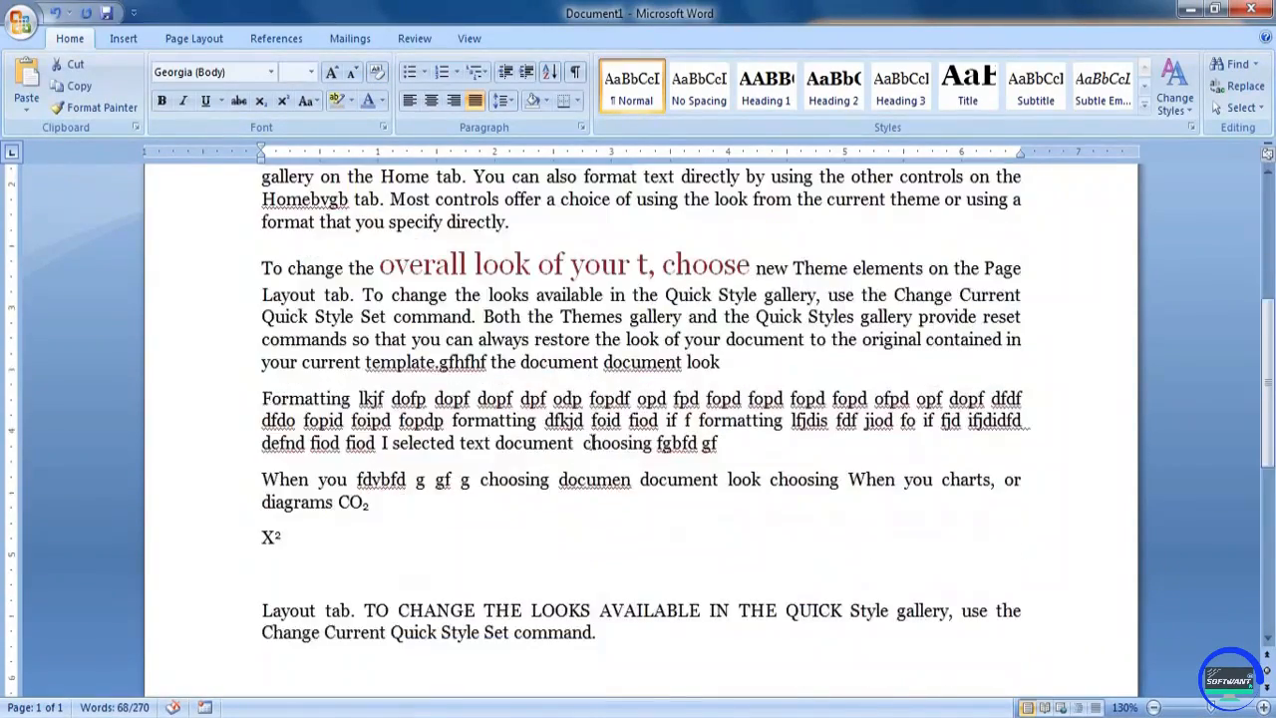
{"action": "scroll", "coordinate": [590, 441], "scroll_direction": "down", "scroll_amount": 2}
{"action": "scroll", "coordinate": [590, 441], "scroll_direction": "up", "scroll_amount": 7}
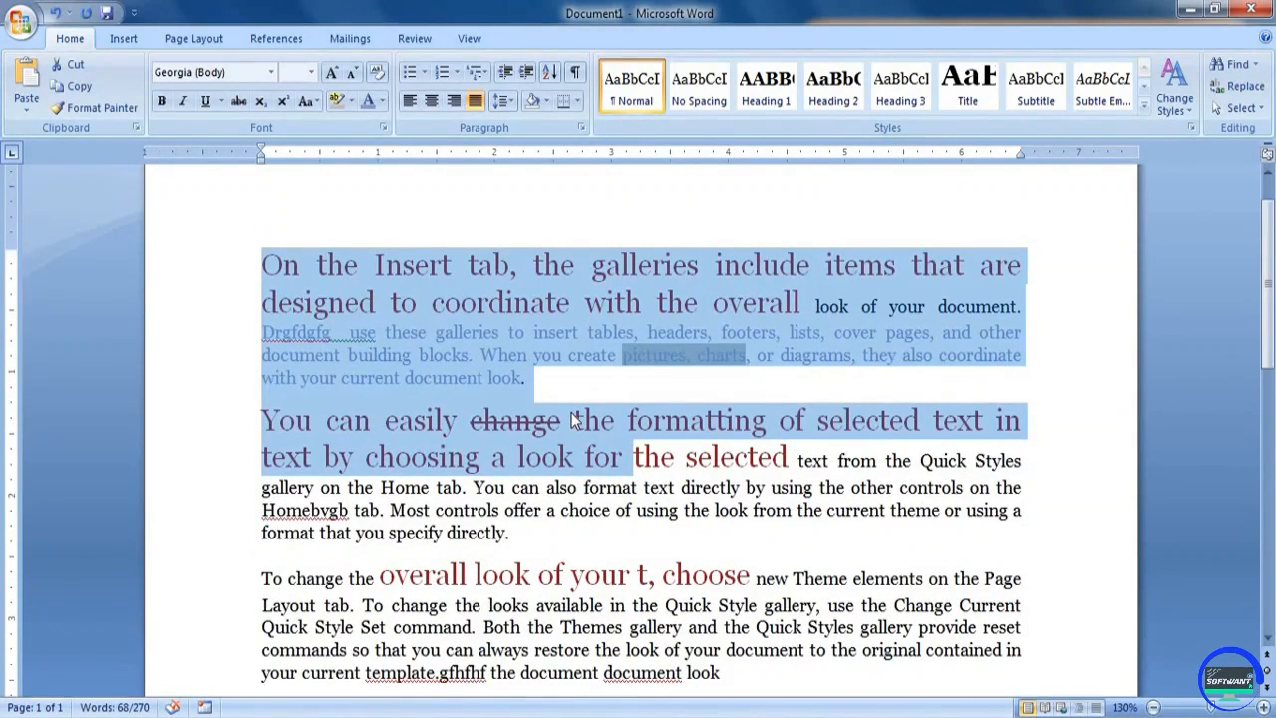
{"action": "key", "text": "ctrl+a"}
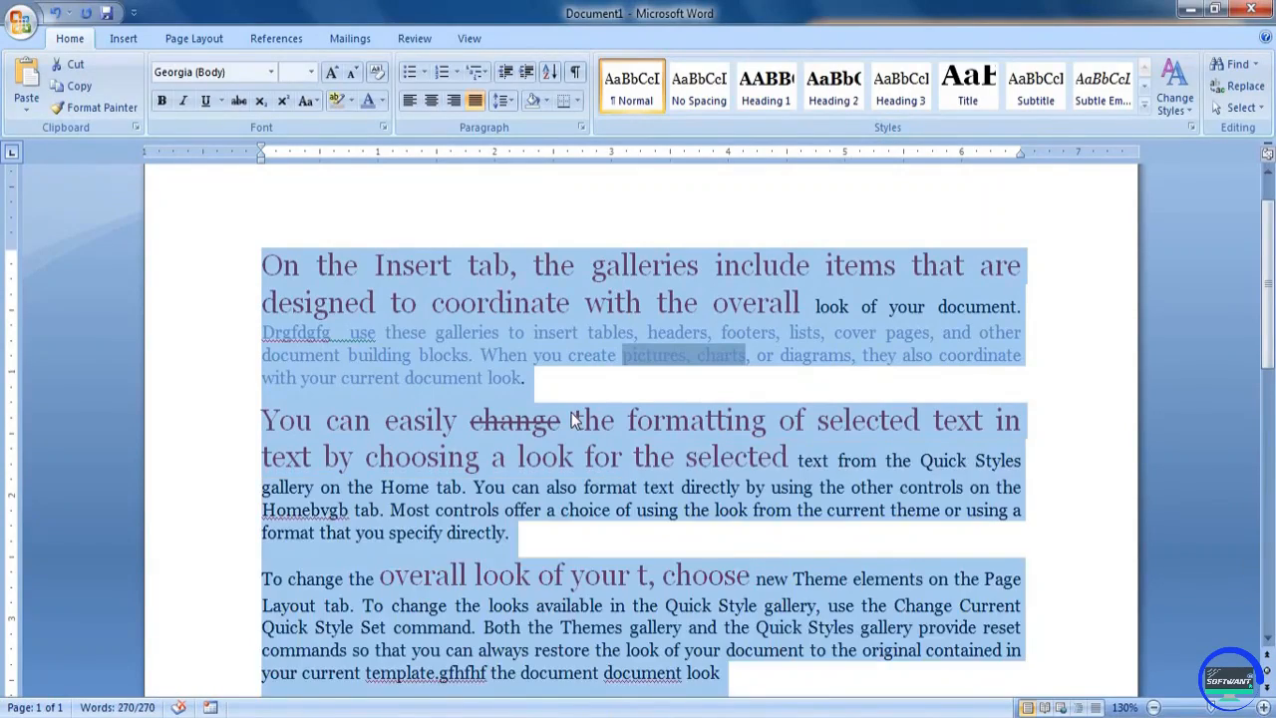
{"action": "scroll", "coordinate": [574, 420], "scroll_direction": "down", "scroll_amount": 9}
{"action": "scroll", "coordinate": [570, 410], "scroll_direction": "up", "scroll_amount": 9}
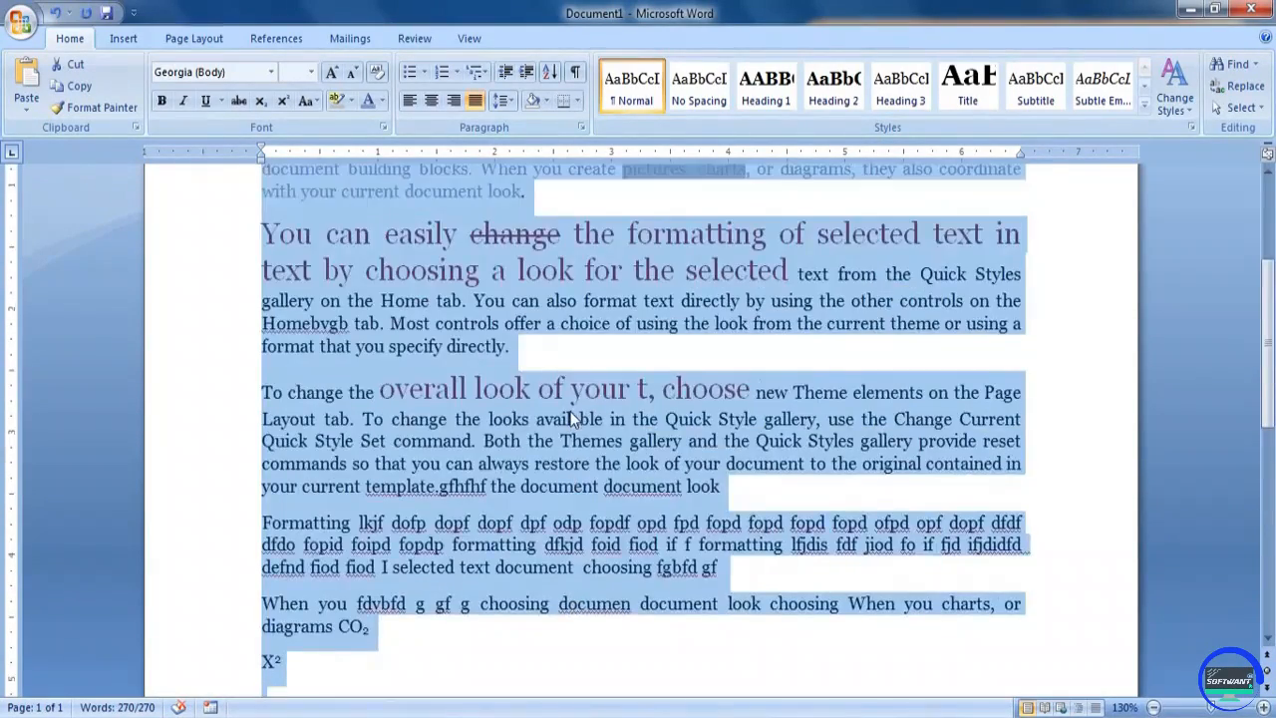
{"action": "scroll", "coordinate": [573, 419], "scroll_direction": "down", "scroll_amount": 6}
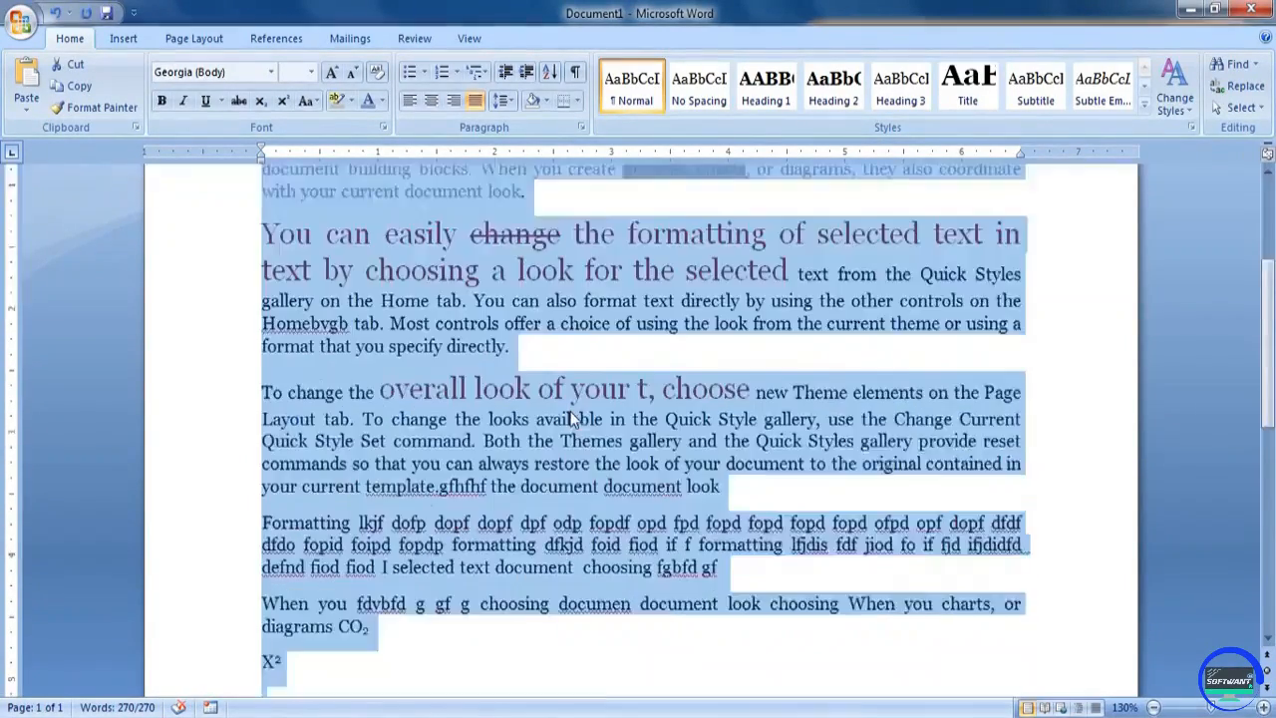
{"action": "scroll", "coordinate": [570, 410], "scroll_direction": "up", "scroll_amount": 5}
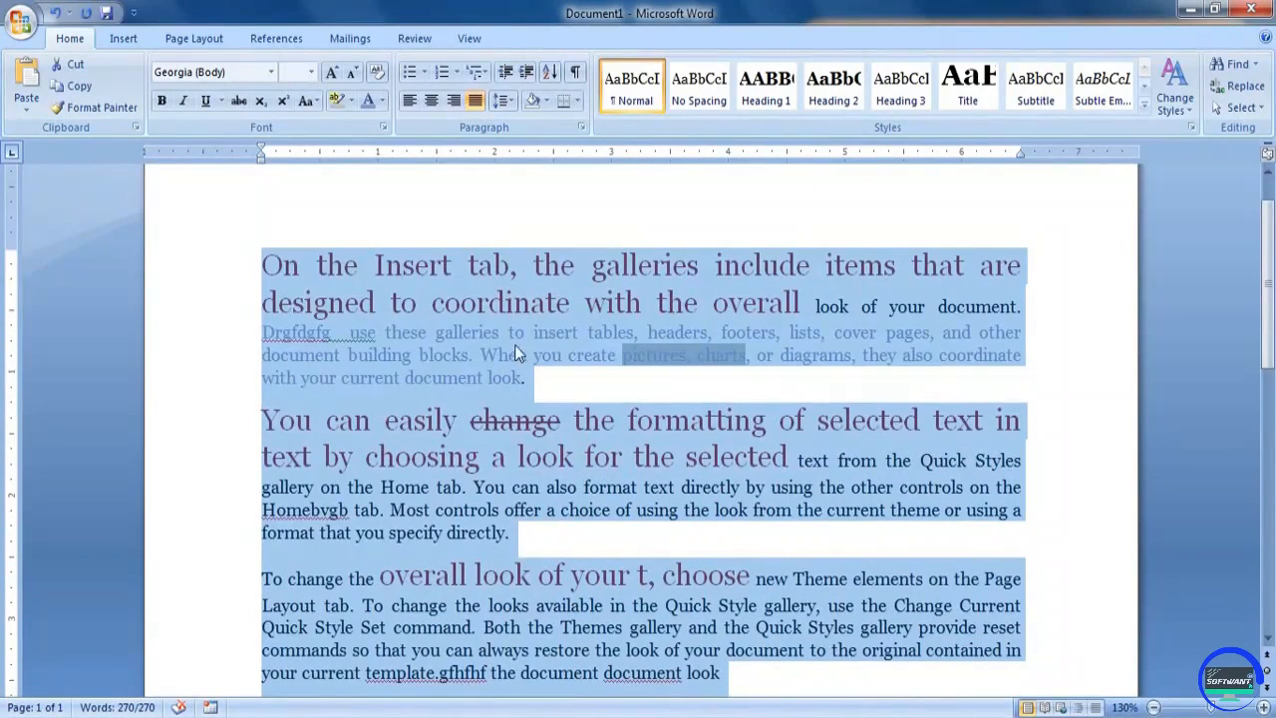
{"action": "left_click", "coordinate": [379, 75]}
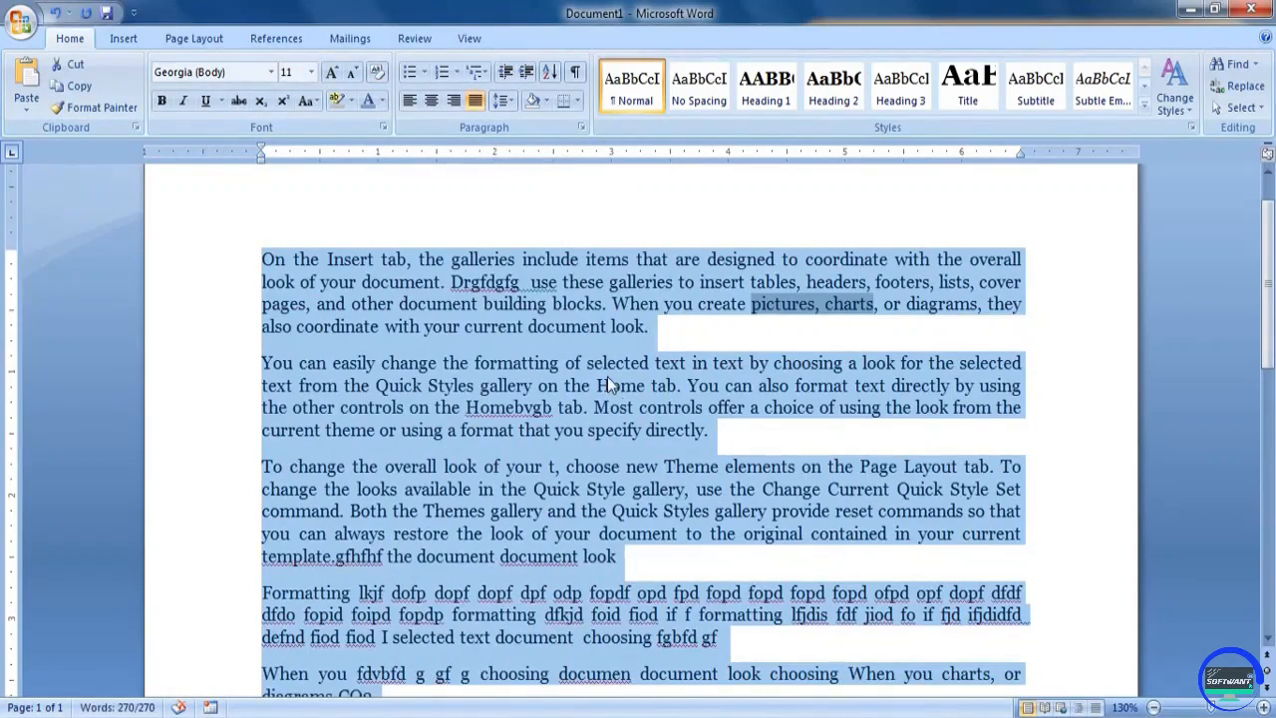
{"action": "scroll", "coordinate": [607, 377], "scroll_direction": "down", "scroll_amount": 4}
{"action": "scroll", "coordinate": [575, 377], "scroll_direction": "up", "scroll_amount": 5}
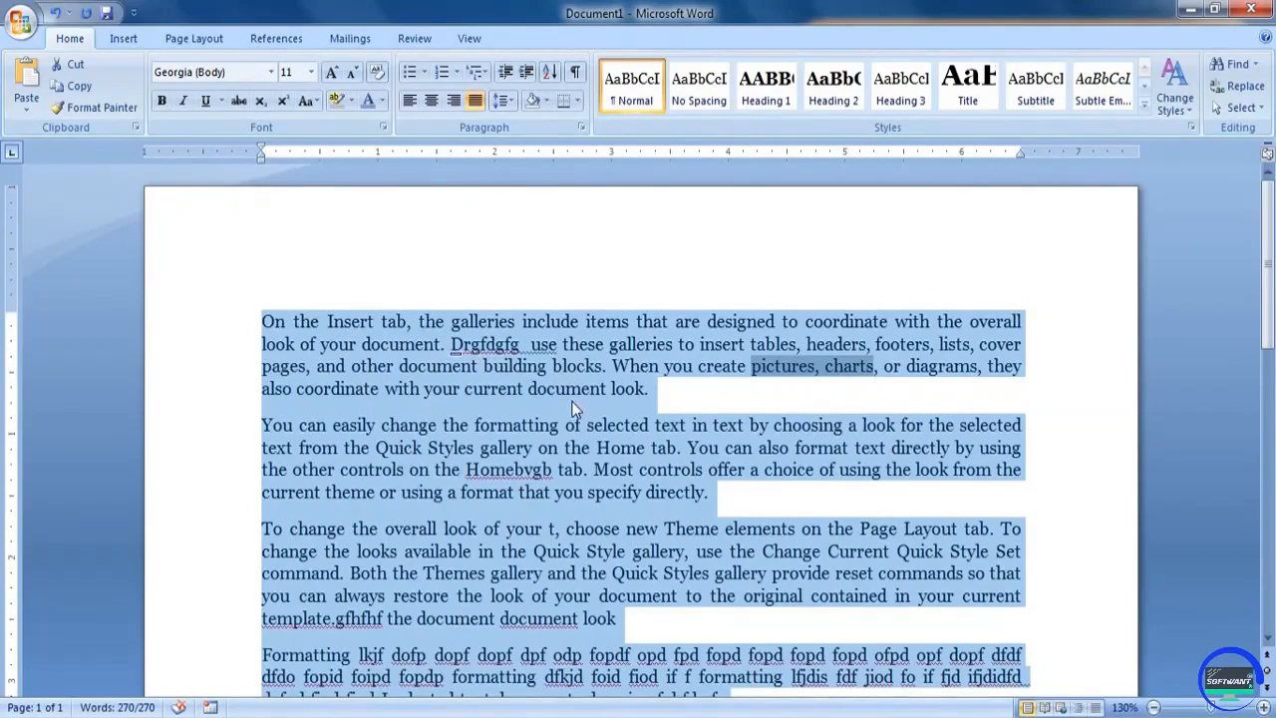
{"action": "left_click", "coordinate": [567, 389]}
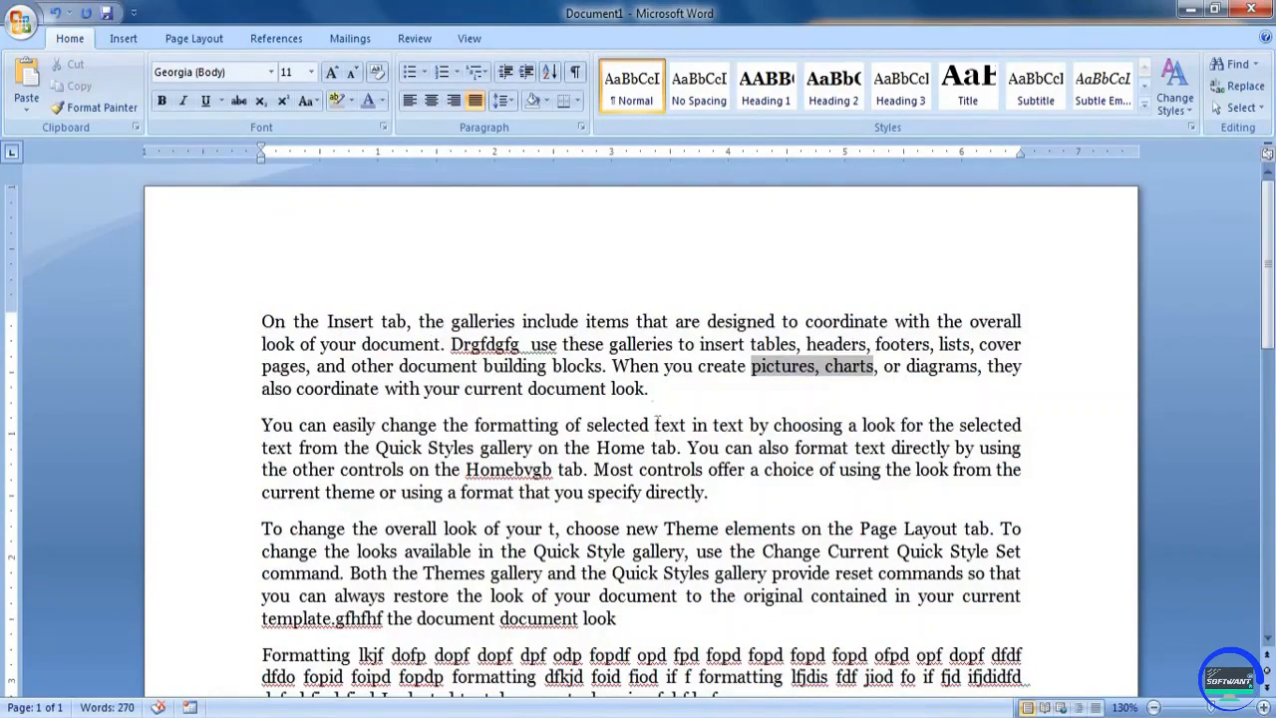
Delete all the text in the document
{"action": "scroll", "coordinate": [666, 425], "scroll_direction": "down", "scroll_amount": 4}
{"action": "scroll", "coordinate": [598, 378], "scroll_direction": "up", "scroll_amount": 3}
{"action": "scroll", "coordinate": [563, 329], "scroll_direction": "down", "scroll_amount": 1}
{"action": "scroll", "coordinate": [563, 328], "scroll_direction": "down", "scroll_amount": 2}
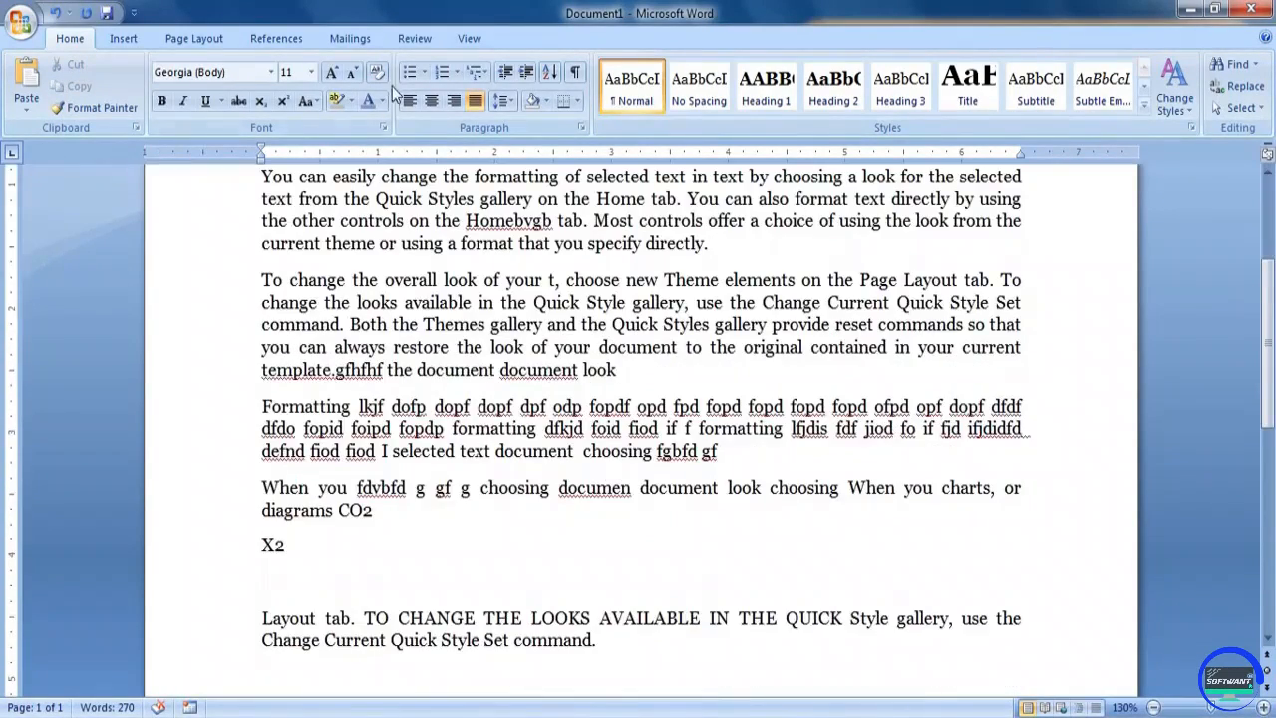
{"action": "scroll", "coordinate": [546, 282], "scroll_direction": "up", "scroll_amount": 4}
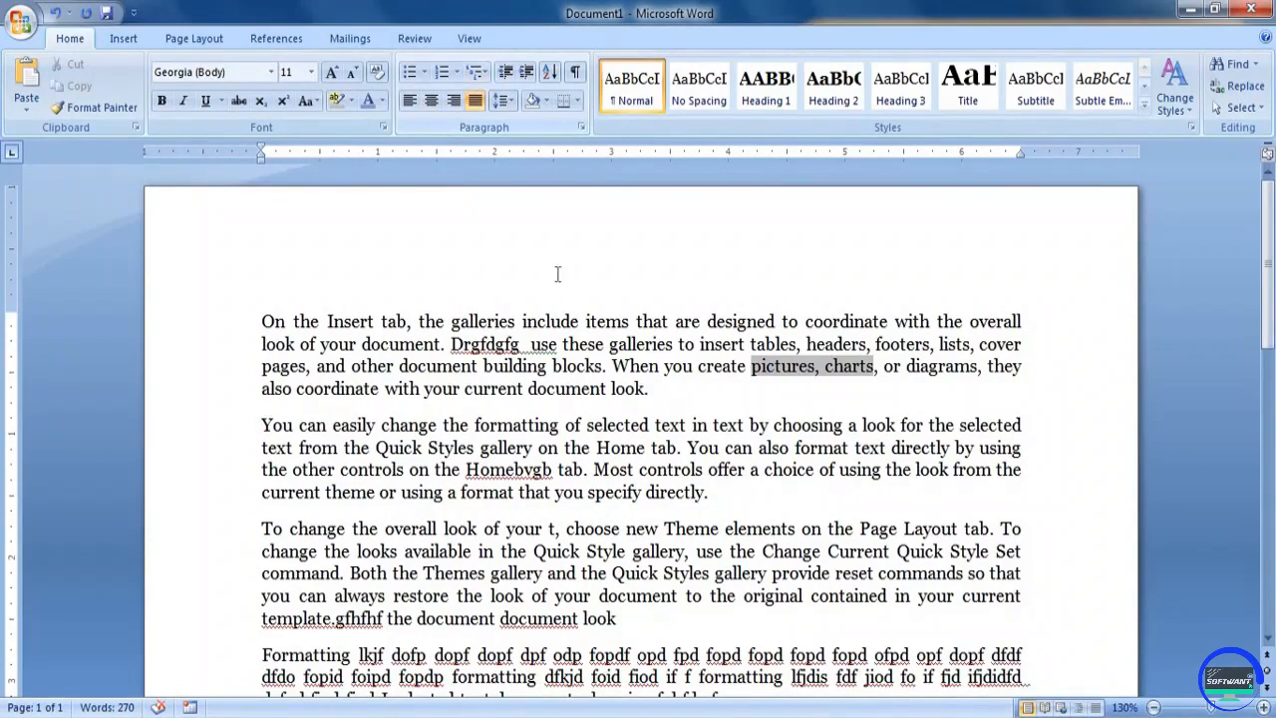
{"action": "key", "text": "ctrl+a"}
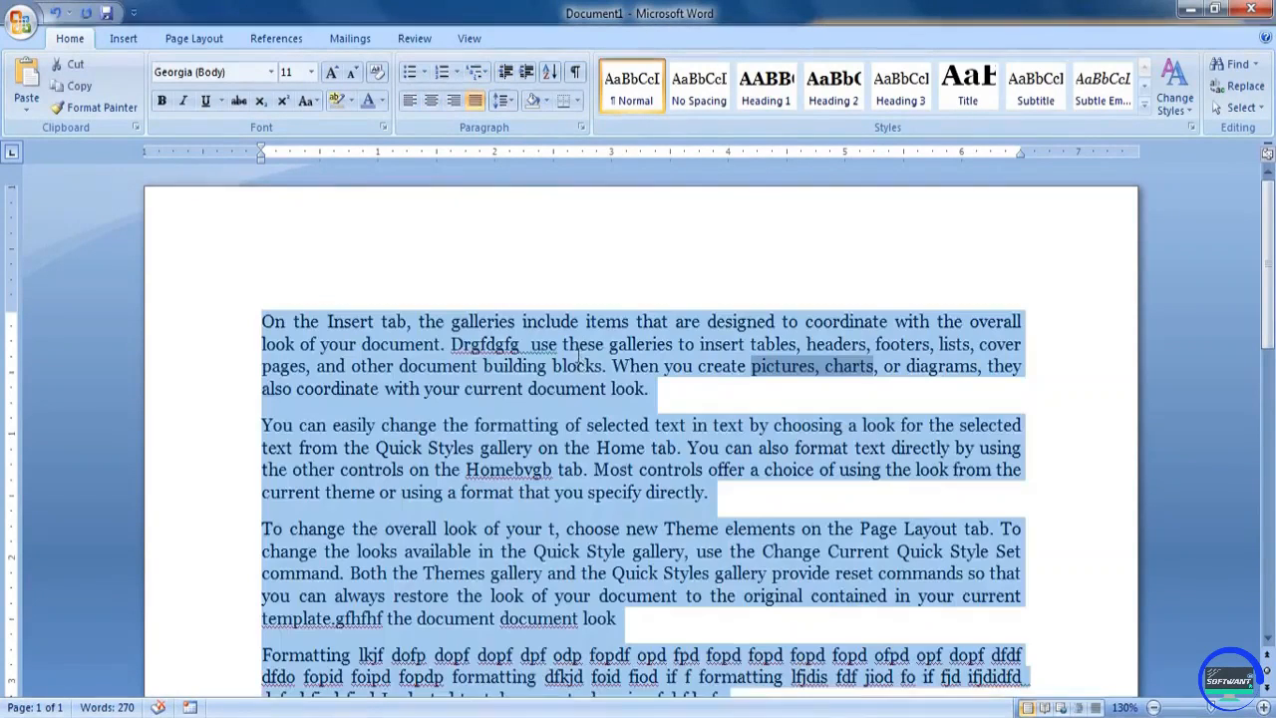
{"action": "key", "text": "Delete"}
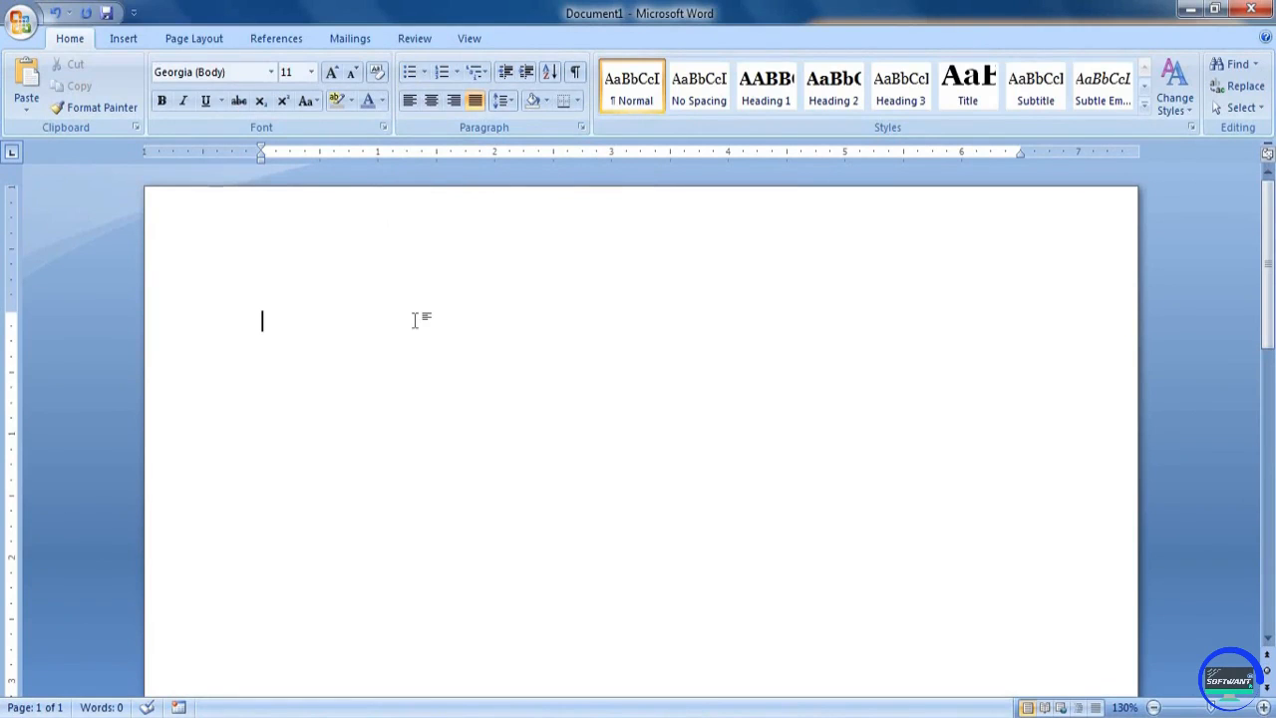
Start a bulleted list with the arrowhead bullet and enter "Dsfdf dfopd pfof odpd pfd pfk d" as its first item
{"action": "left_click", "coordinate": [425, 73]}
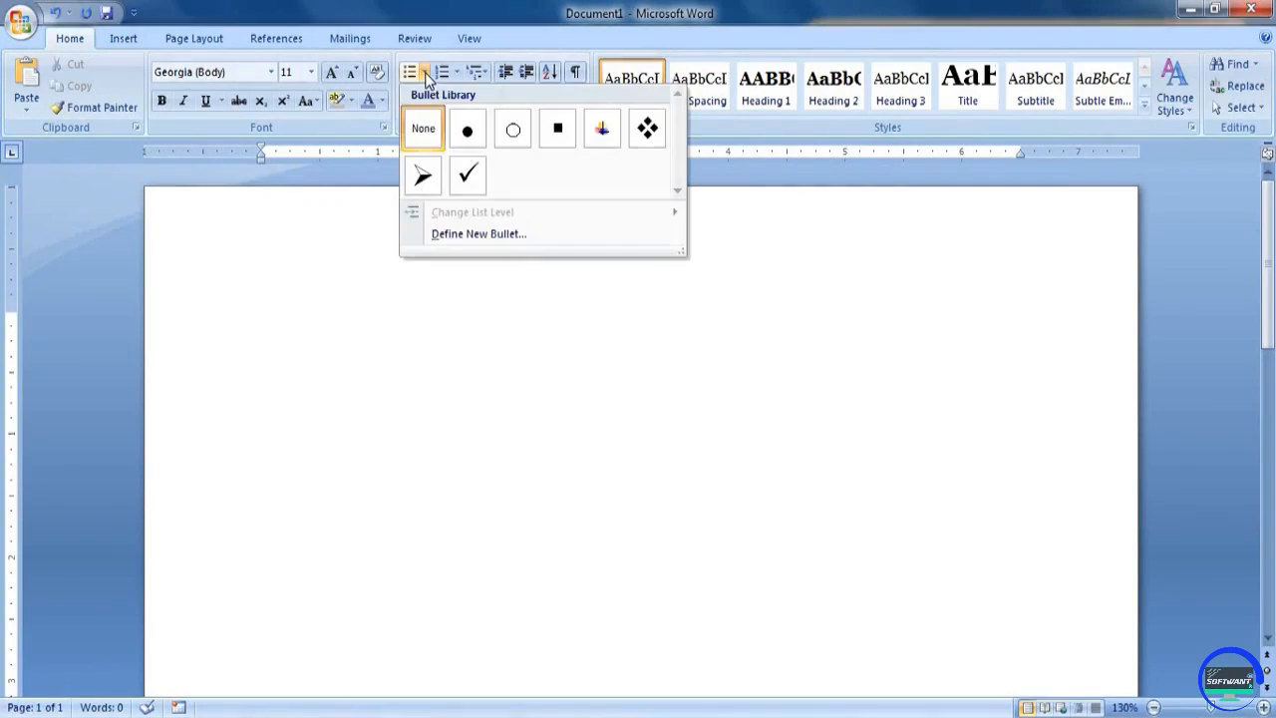
{"action": "left_click", "coordinate": [424, 73]}
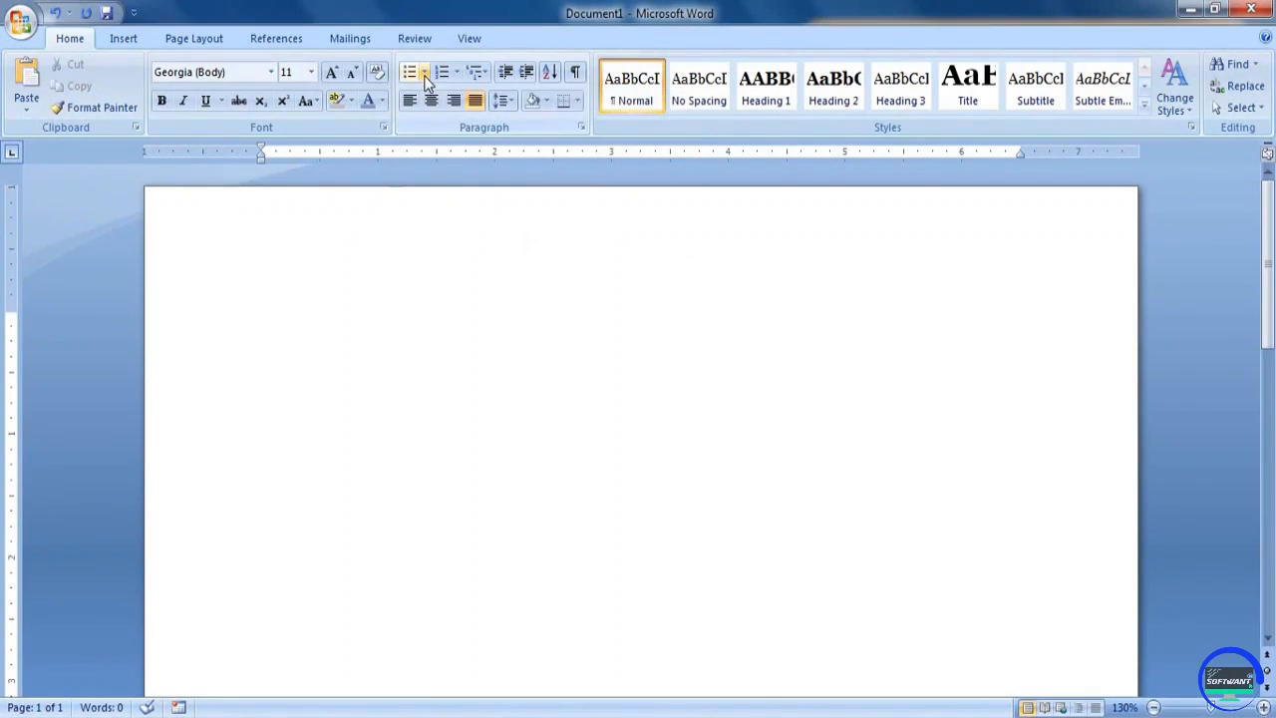
{"action": "left_click", "coordinate": [425, 75]}
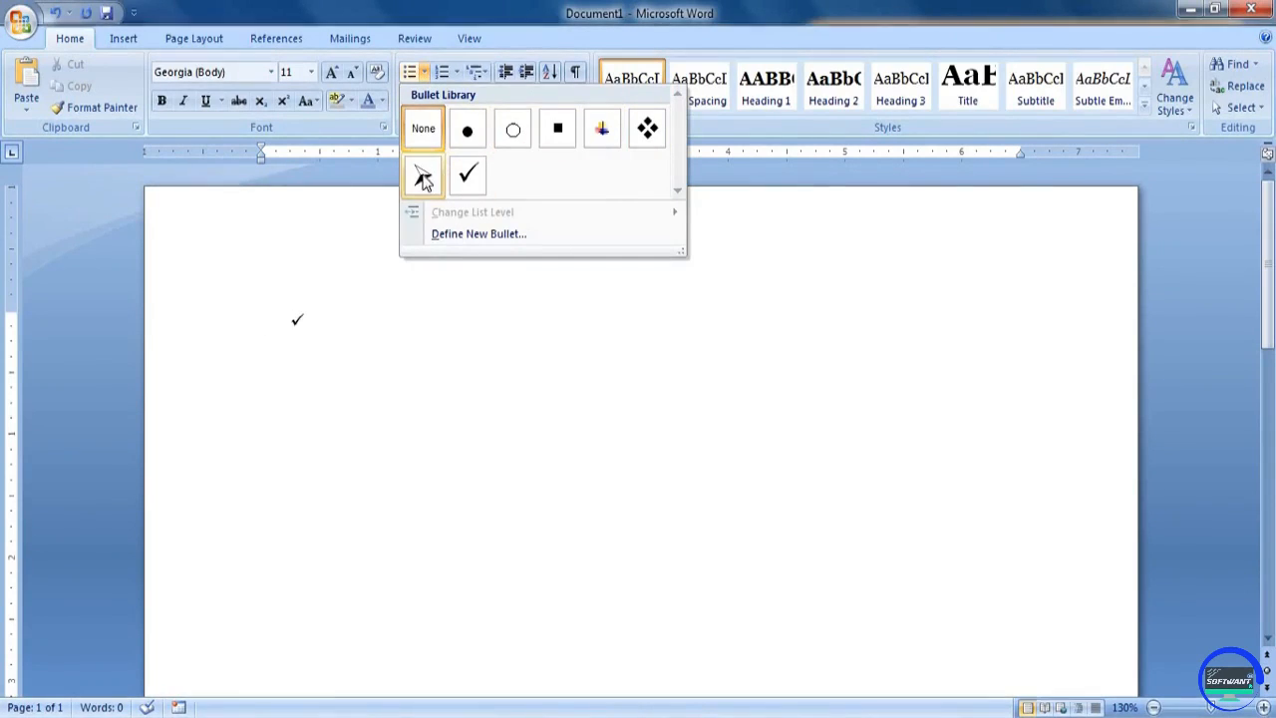
{"action": "left_click", "coordinate": [423, 176]}
{"action": "type", "text": "Dsfdf dfop"}
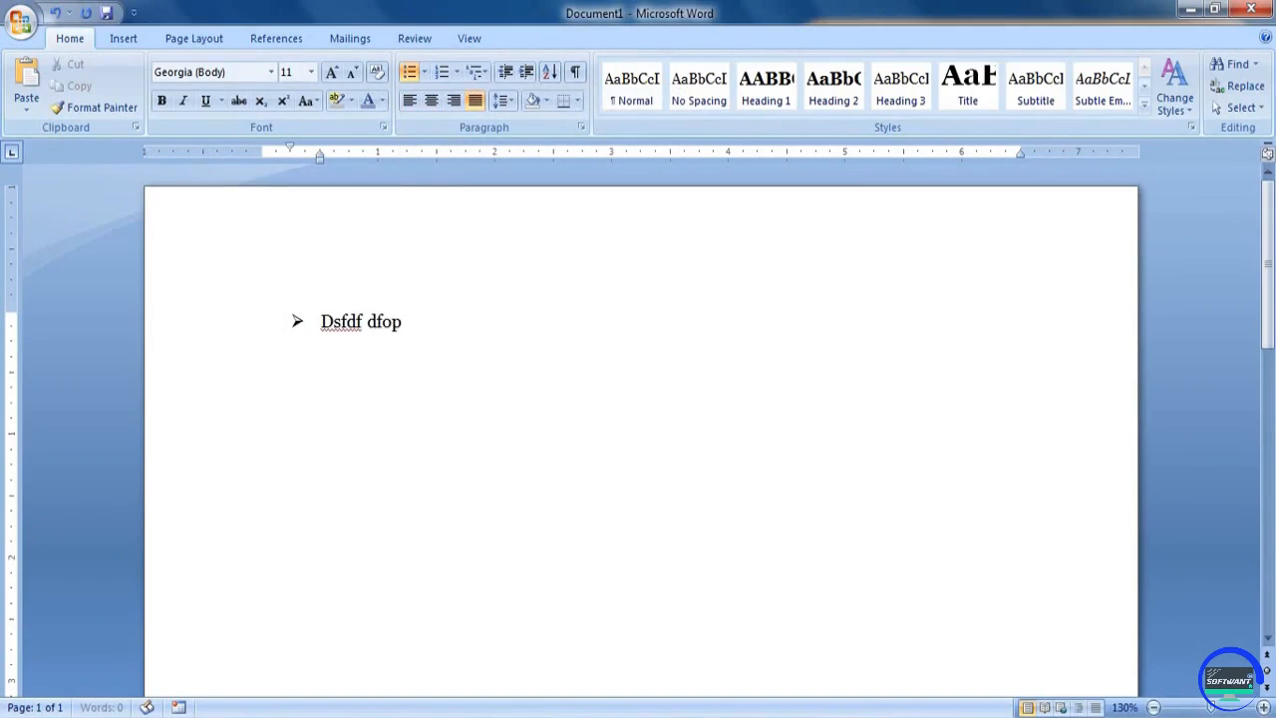
{"action": "type", "text": "d pfof odpd pfd pfk d"}
{"action": "key", "text": "Return"}
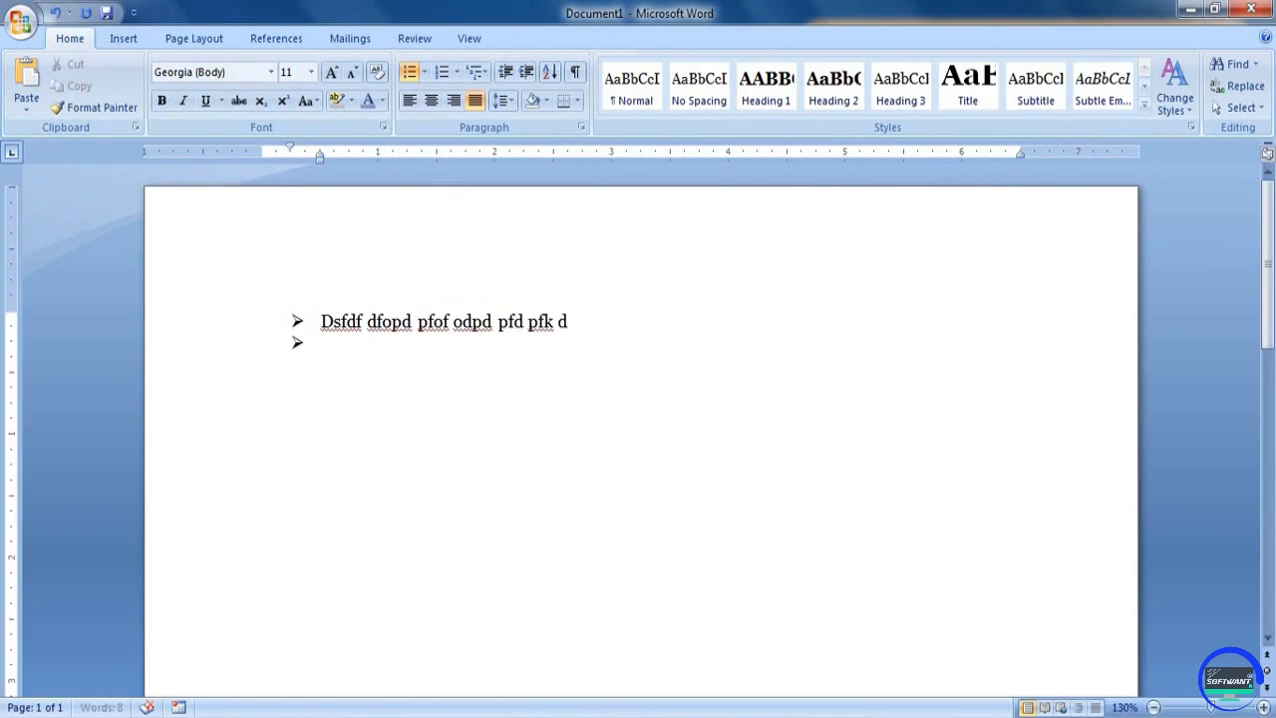
Add the bulleted items "D fpoi doifd fpoid opf dpofk df", "Dfpd fpodk fpodk fdf" and "Dpf opd fopd"
{"action": "type", "text": "D fpoi doifd fpoid opf dpofk df"}
{"action": "key", "text": "Return"}
{"action": "type", "text": "Dfpd fpodk fpodk f"}
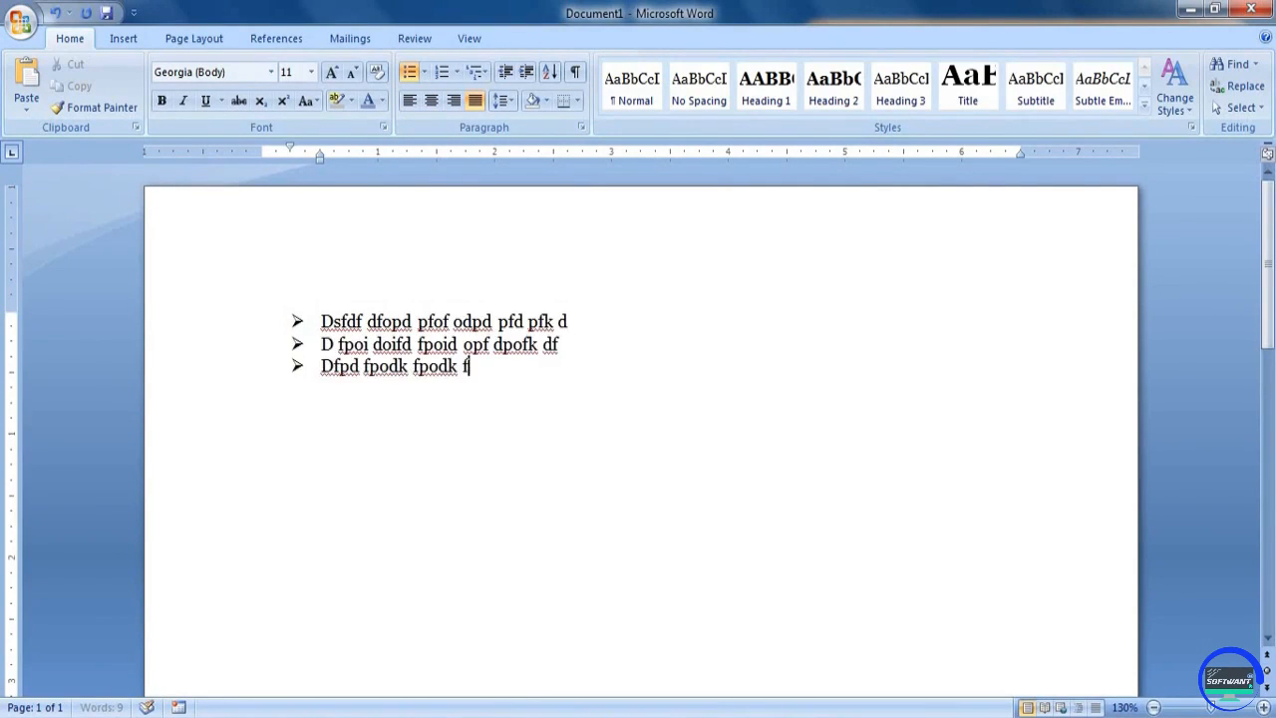
{"action": "type", "text": "df"}
{"action": "key", "text": "Return"}
{"action": "type", "text": "Dpf opd fopd"}
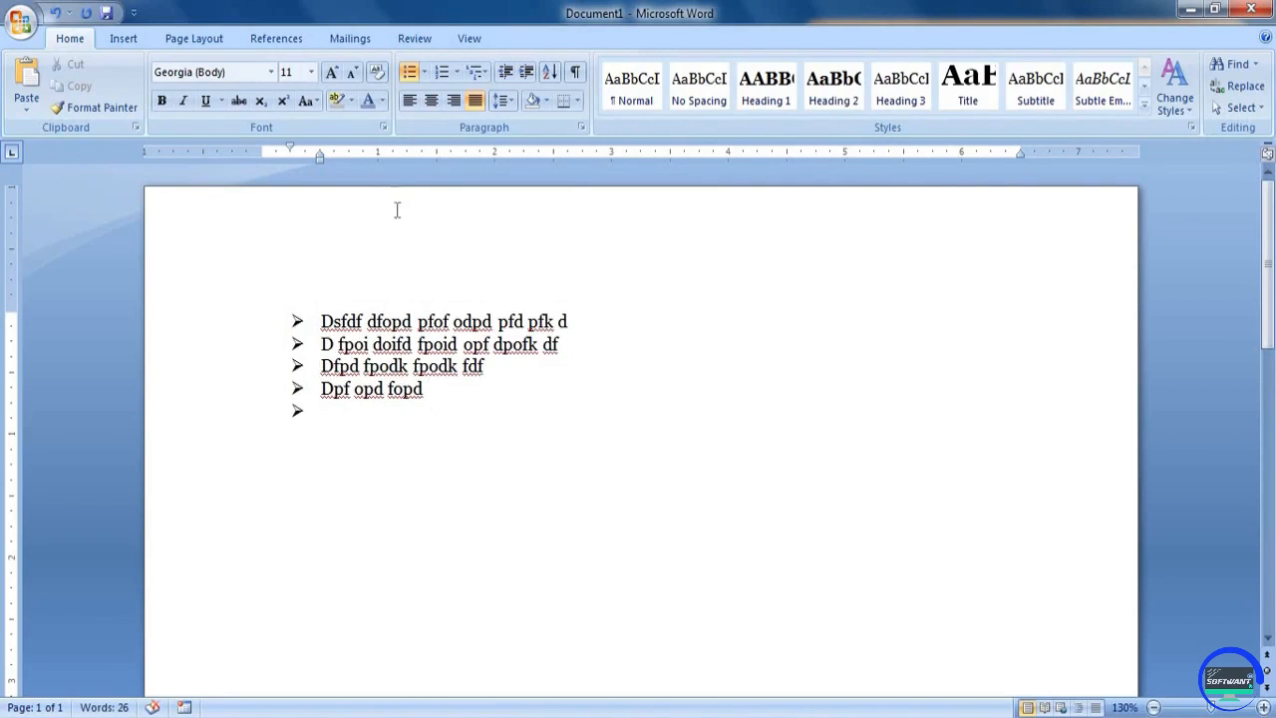
End the bulleted list and enter the plain line "Dsfdsf fd sdsf df dfdf dfd" below it
{"action": "left_click", "coordinate": [410, 72]}
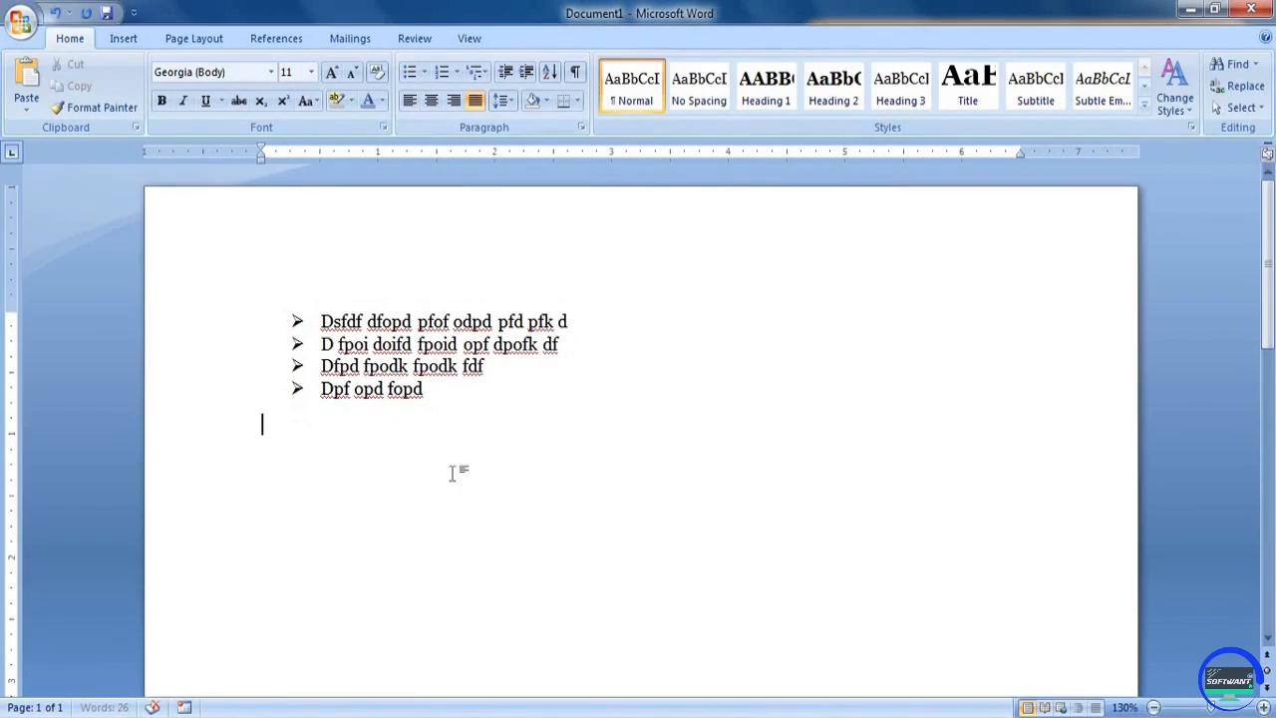
{"action": "type", "text": "Dsfdsf fd sdsf df dfdf d"}
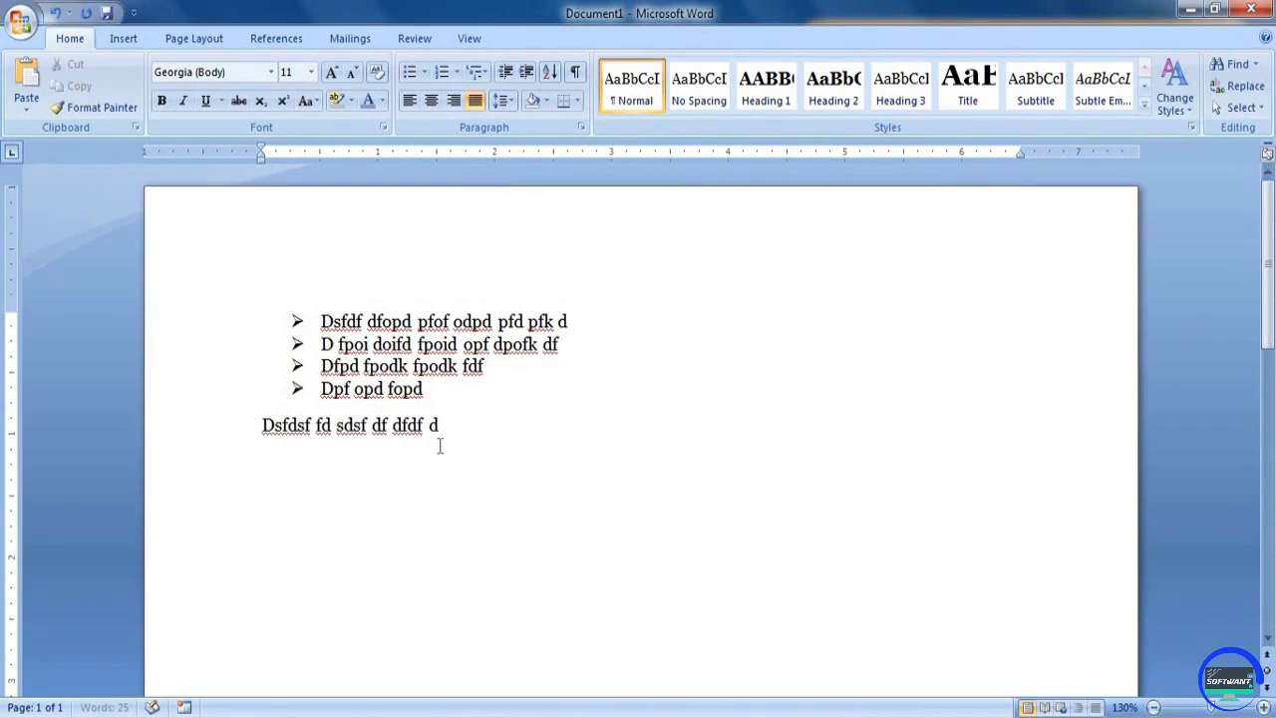
{"action": "type", "text": "fd"}
Add a fifth bulleted item "dfdf" after "Dpf opd fopd"
{"action": "left_click", "coordinate": [307, 342]}
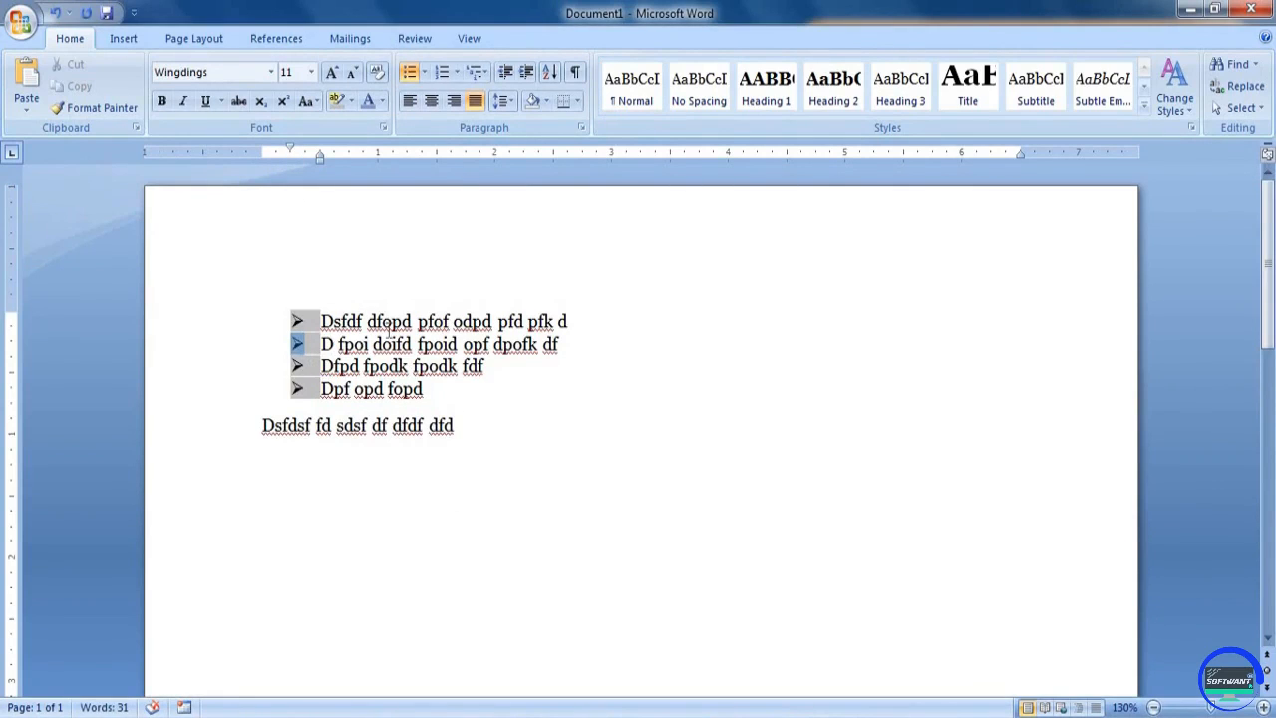
{"action": "left_click", "coordinate": [391, 322]}
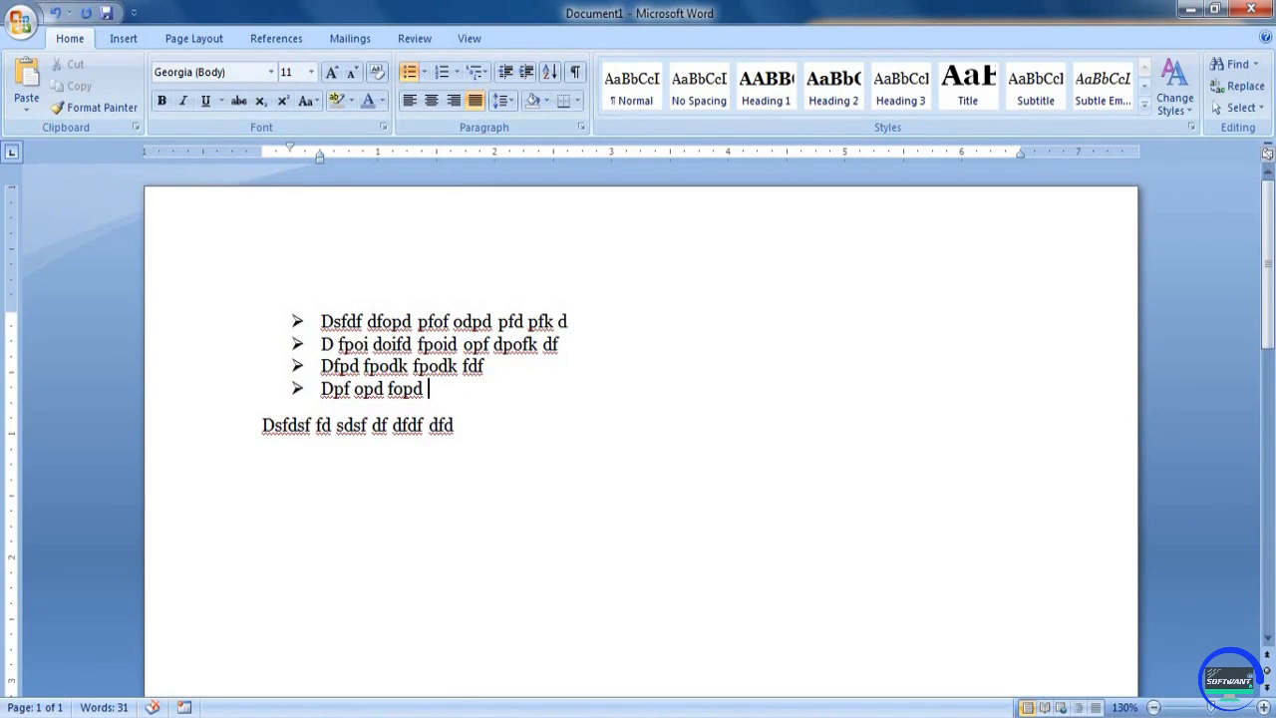
{"action": "key", "text": "Return"}
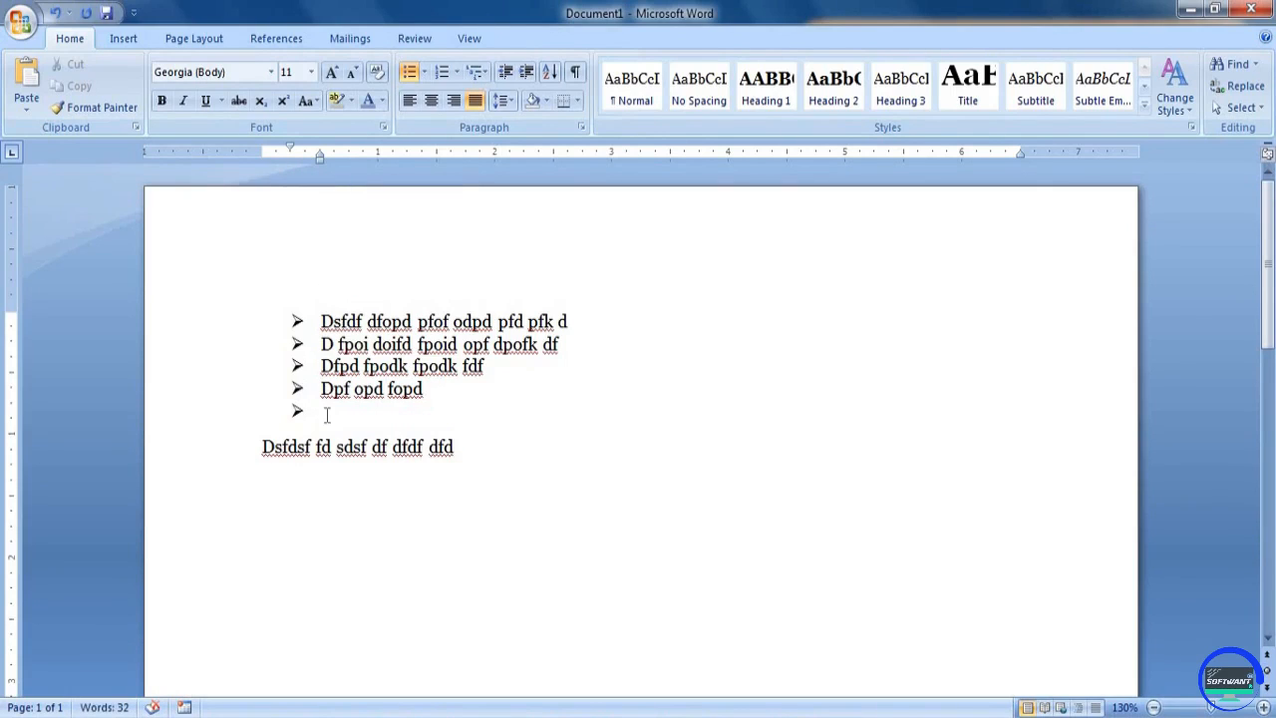
{"action": "type", "text": "dfdf"}
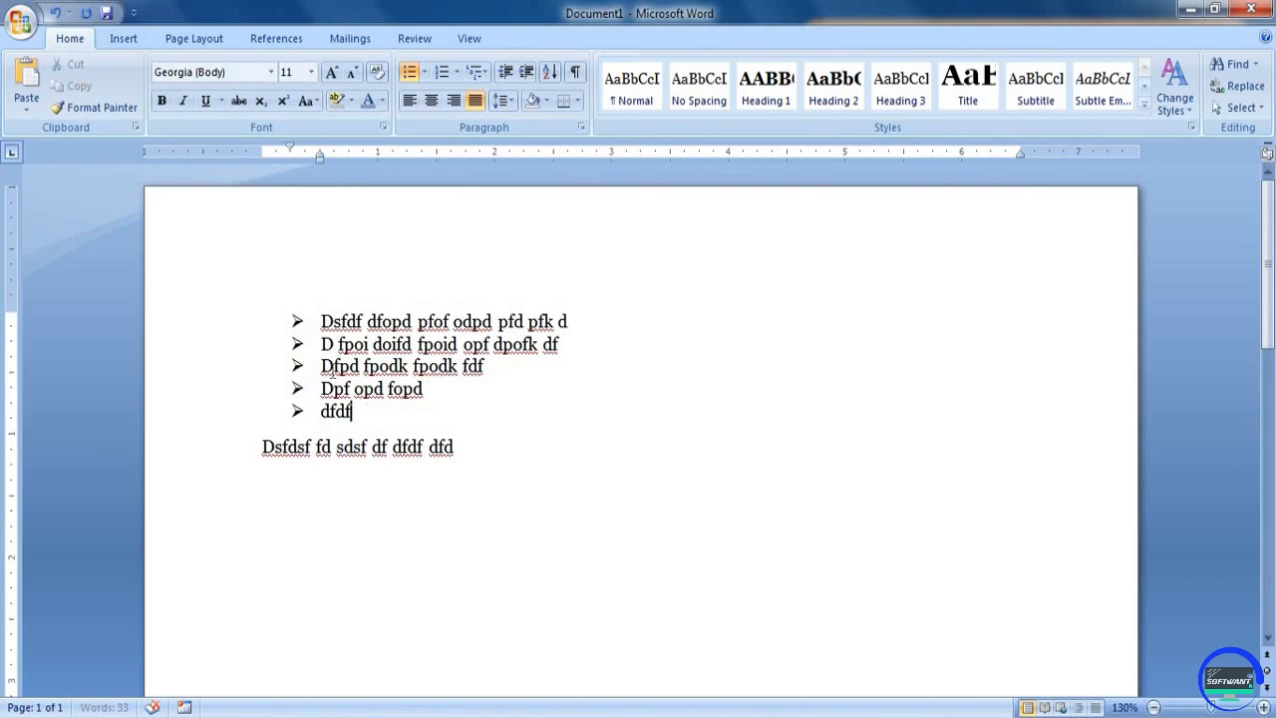
Increase the indents of all five bulleted items, placing the bullets at about 0.4 inch and their text at about 0.9 inch
{"action": "left_click_drag", "start_coordinate": [375, 413], "coordinate": [317, 319]}
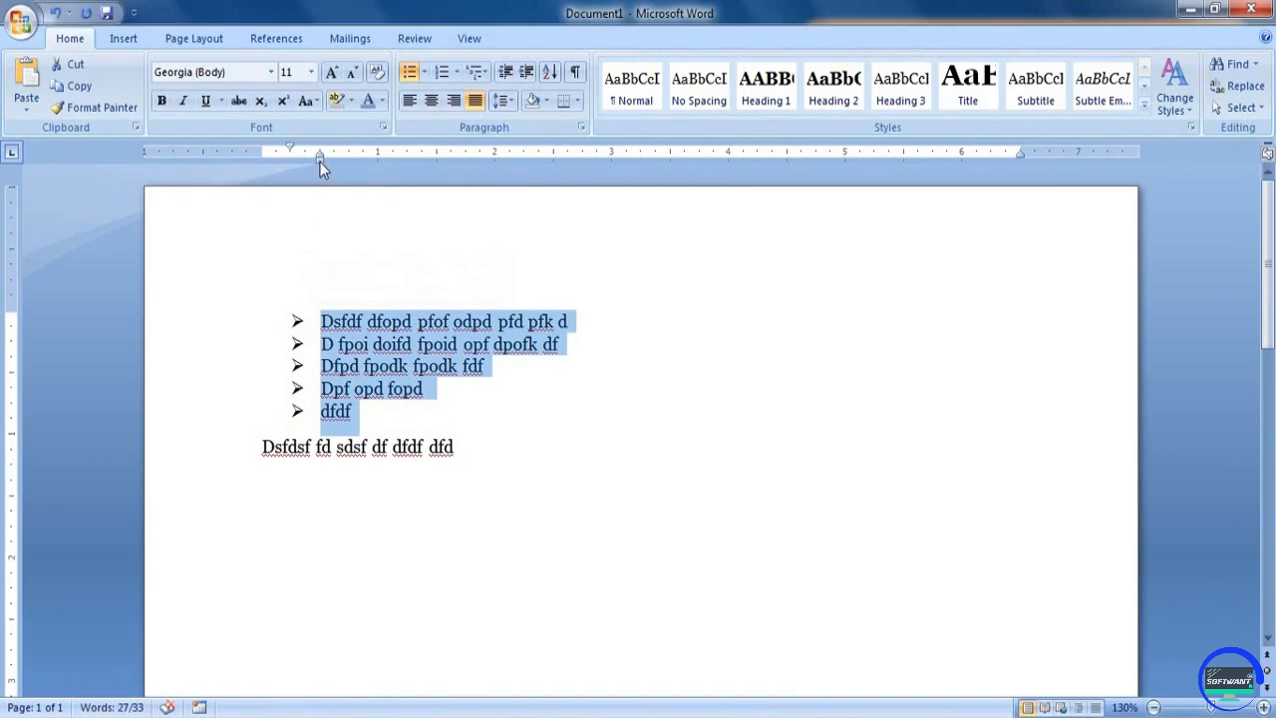
{"action": "mouse_move", "coordinate": [320, 161]}
{"action": "left_mouse_down"}
{"action": "mouse_move", "coordinate": [372, 159]}
{"action": "mouse_move", "coordinate": [461, 182]}
{"action": "mouse_move", "coordinate": [550, 176]}
{"action": "mouse_move", "coordinate": [555, 163]}
{"action": "mouse_move", "coordinate": [371, 171]}
{"action": "mouse_move", "coordinate": [322, 150]}
{"action": "mouse_move", "coordinate": [307, 157]}
{"action": "mouse_move", "coordinate": [342, 149]}
{"action": "mouse_move", "coordinate": [305, 156]}
{"action": "left_mouse_up"}
{"action": "left_click", "coordinate": [473, 426]}
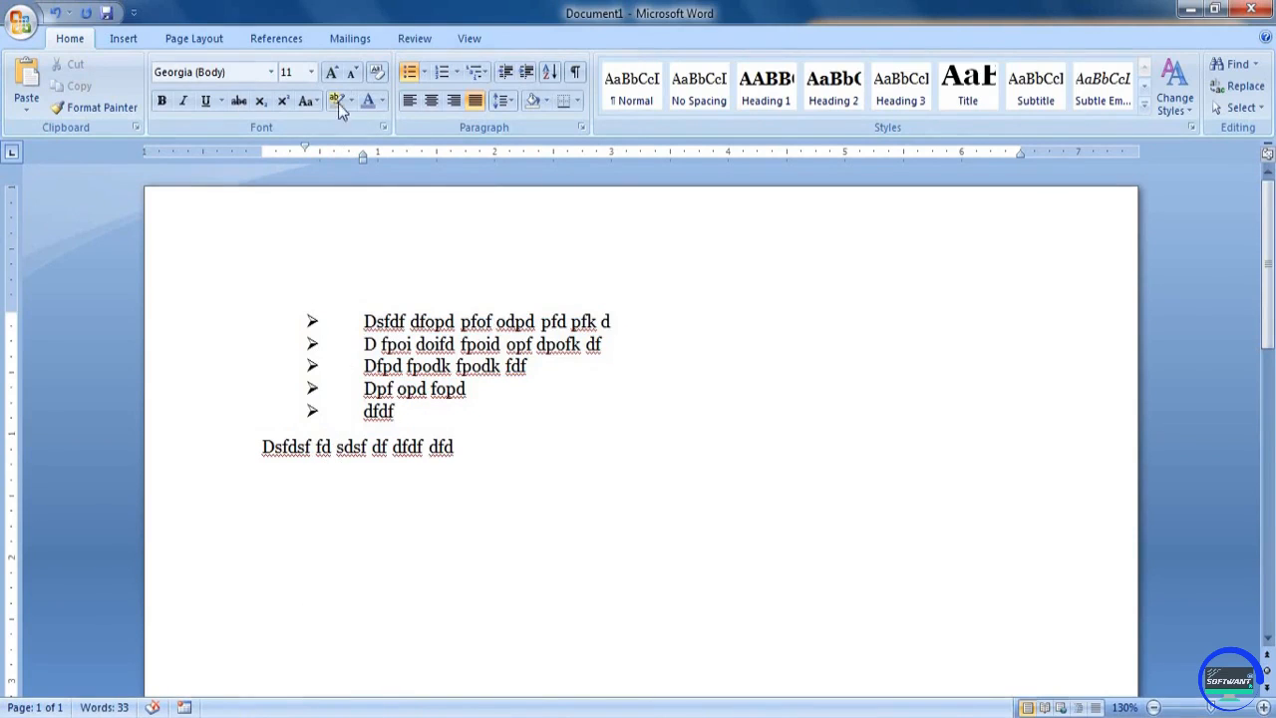
Change the five-item arrow-bulleted list to the 1) 2) 3) numbering format
{"action": "left_click", "coordinate": [424, 72]}
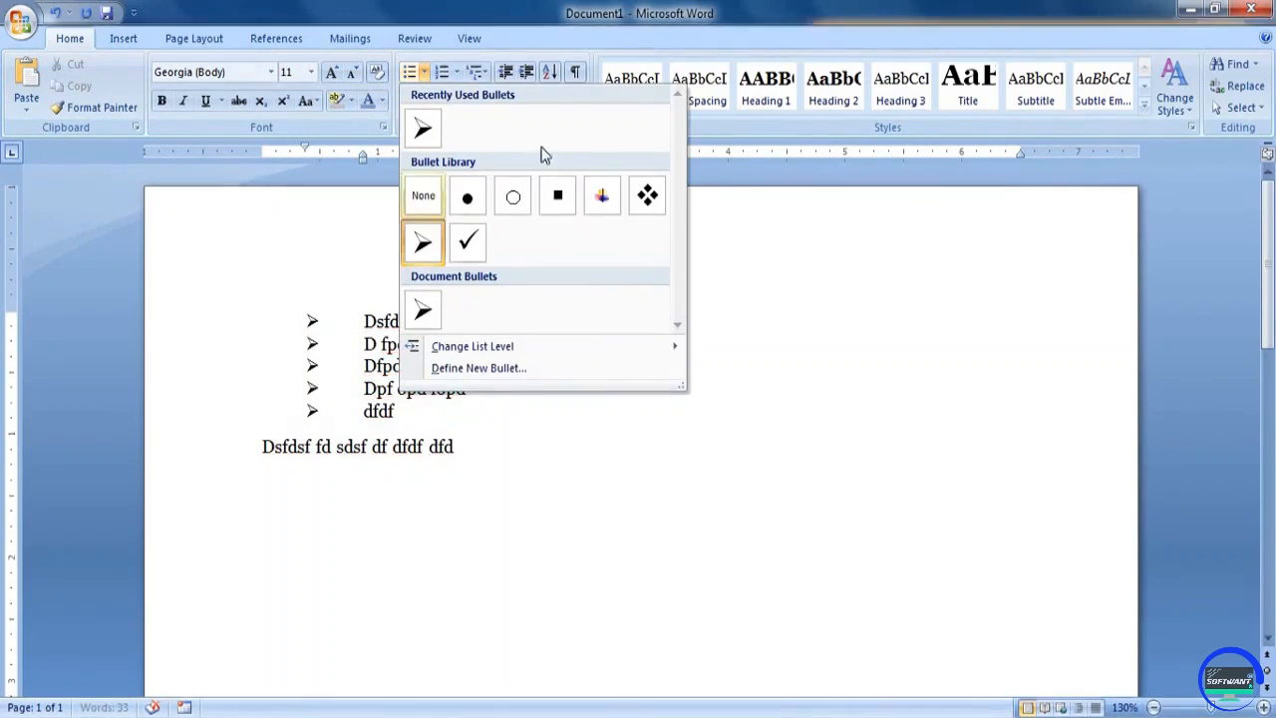
{"action": "left_click", "coordinate": [457, 72]}
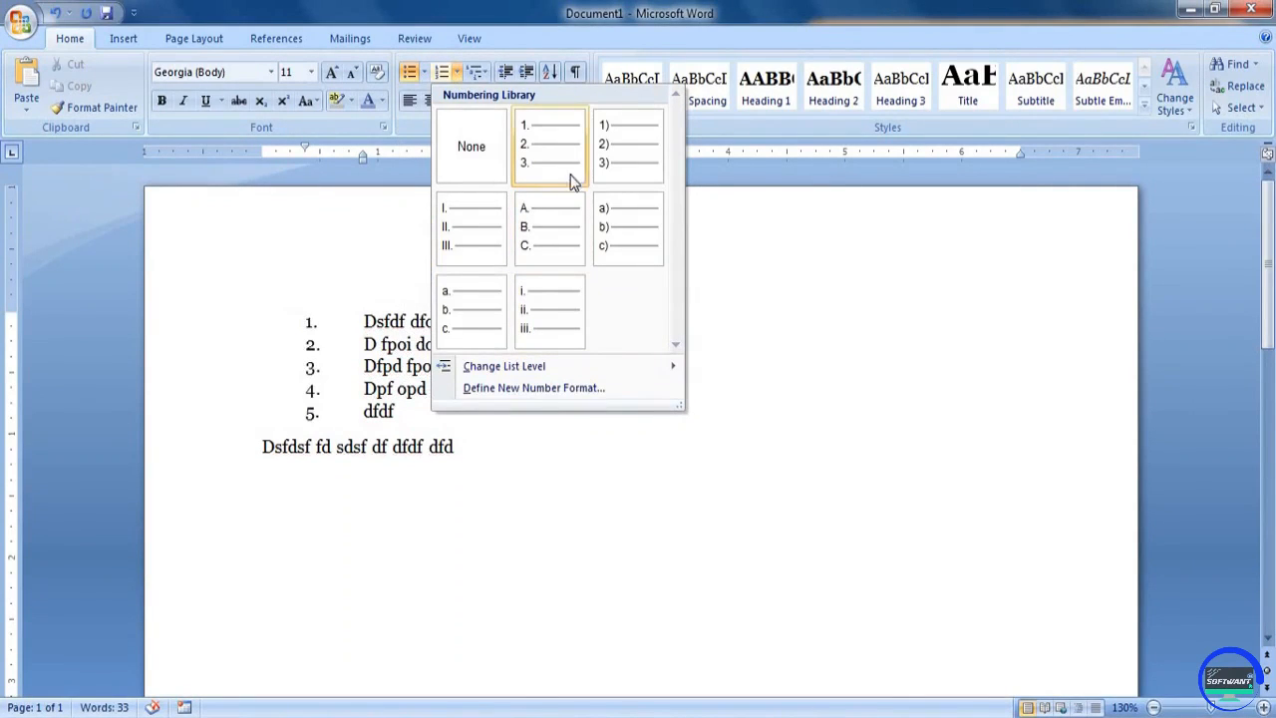
{"action": "left_click", "coordinate": [626, 162]}
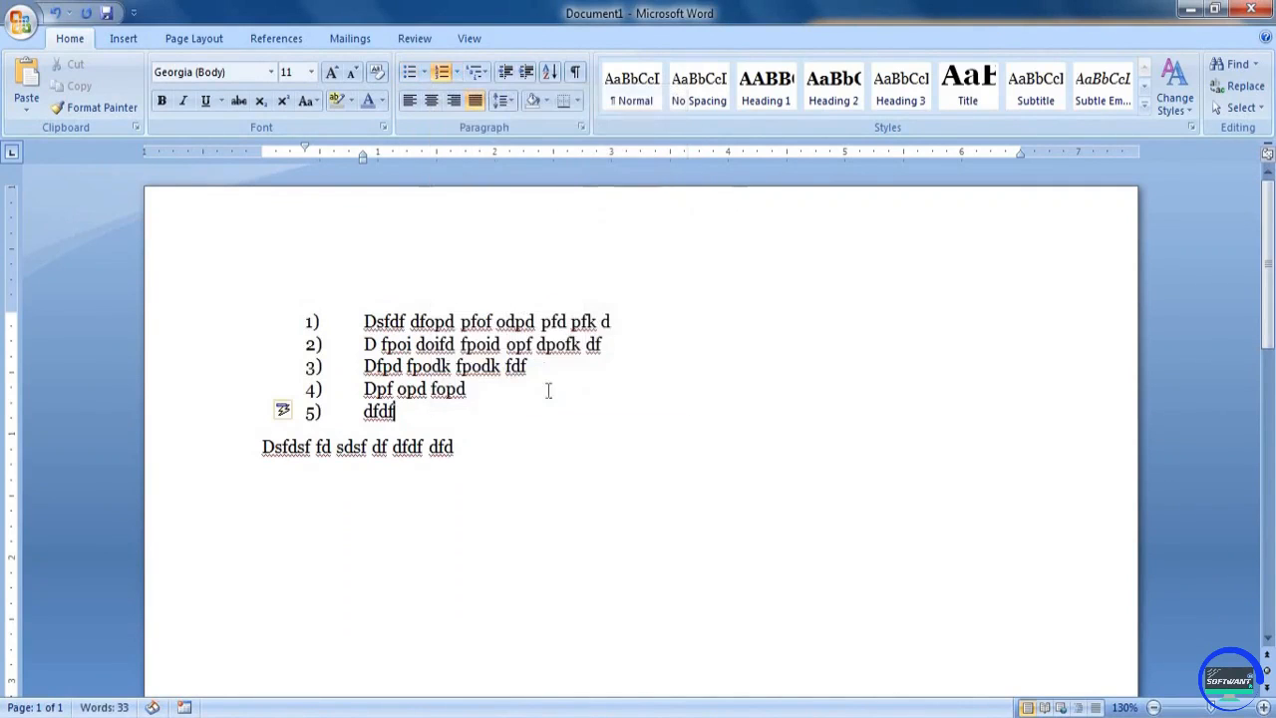
Start an A. B. C. list below the plain line with the items "df;ldk fodofpd fd" and "fdfp dof dopf d"
{"action": "key", "text": "Return"}
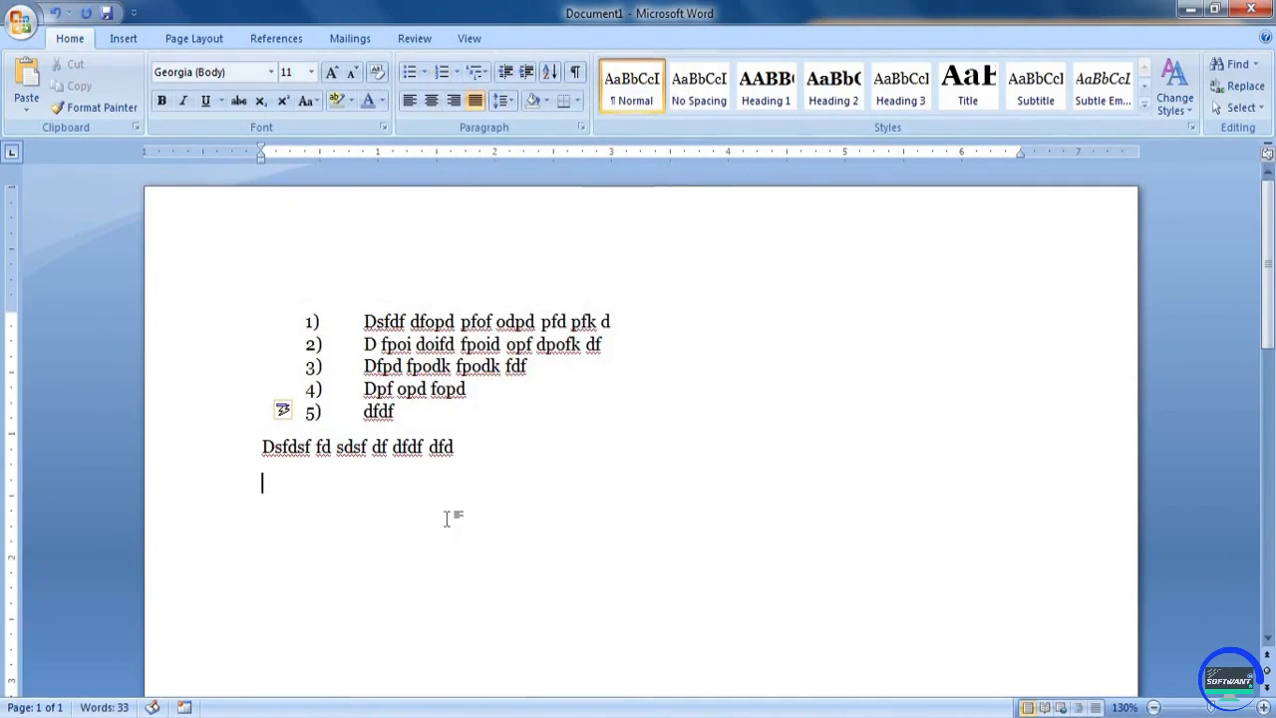
{"action": "left_click", "coordinate": [455, 74]}
{"action": "left_click", "coordinate": [537, 338]}
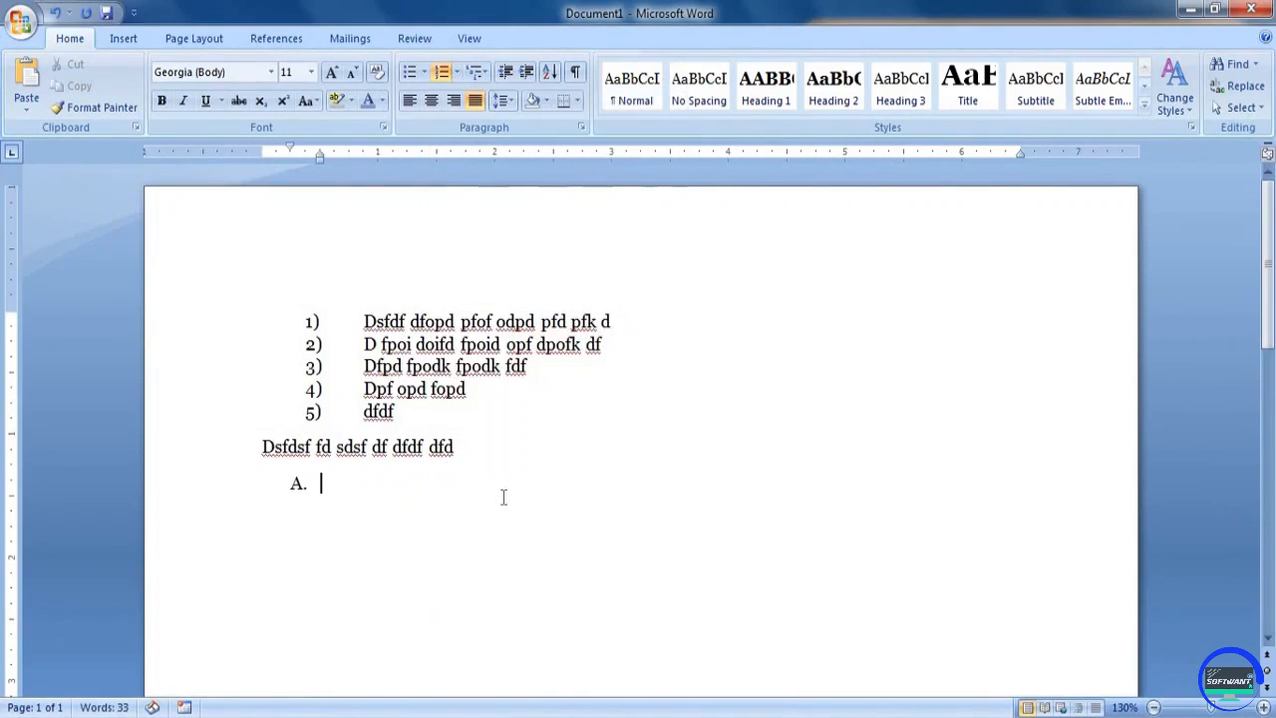
{"action": "type", "text": "df;ldk fodofpd fd"}
{"action": "key", "text": "Return"}
{"action": "type", "text": "fdfp dof dopf d"}
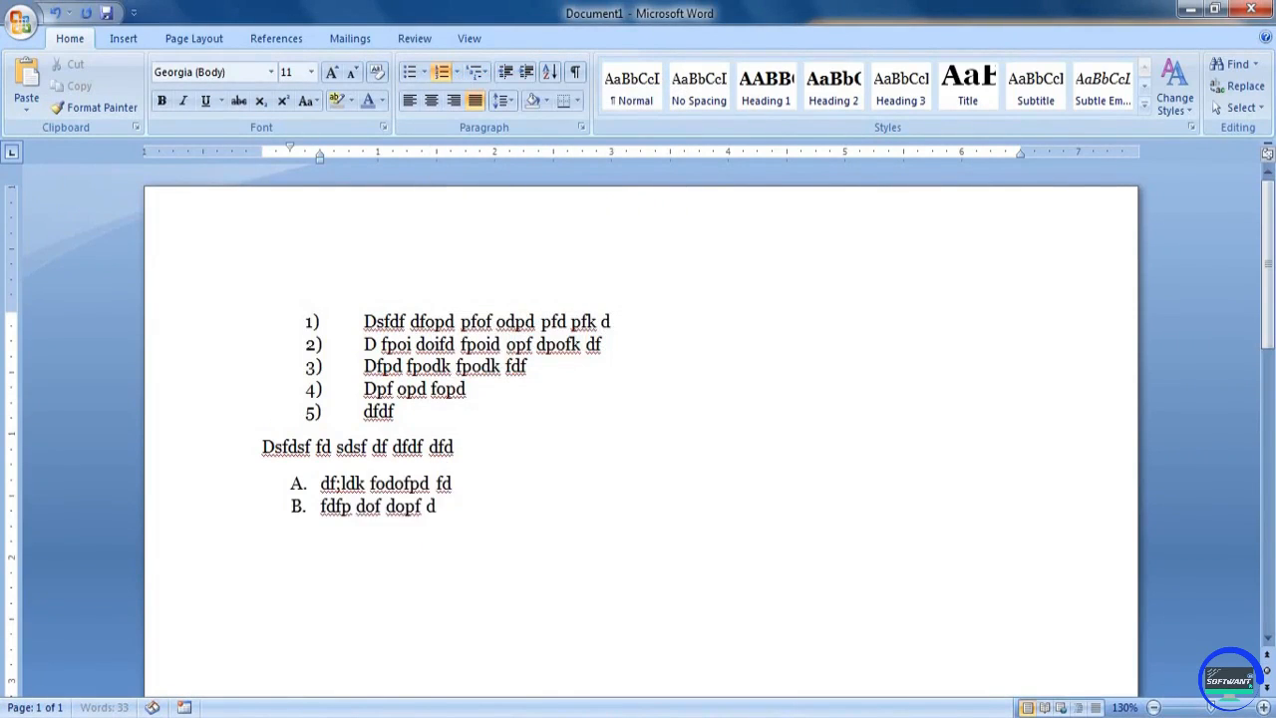
Add the items "fdf df kdf", "dfdf d kf" and "dfdf d sf" to the lettered list
{"action": "key", "text": "Return"}
{"action": "type", "text": "fdf df kdf"}
{"action": "key", "text": "Return"}
{"action": "type", "text": "dfdf d kf"}
{"action": "key", "text": "Return"}
{"action": "type", "text": "dfdf d sf"}
{"action": "key", "text": "Return"}
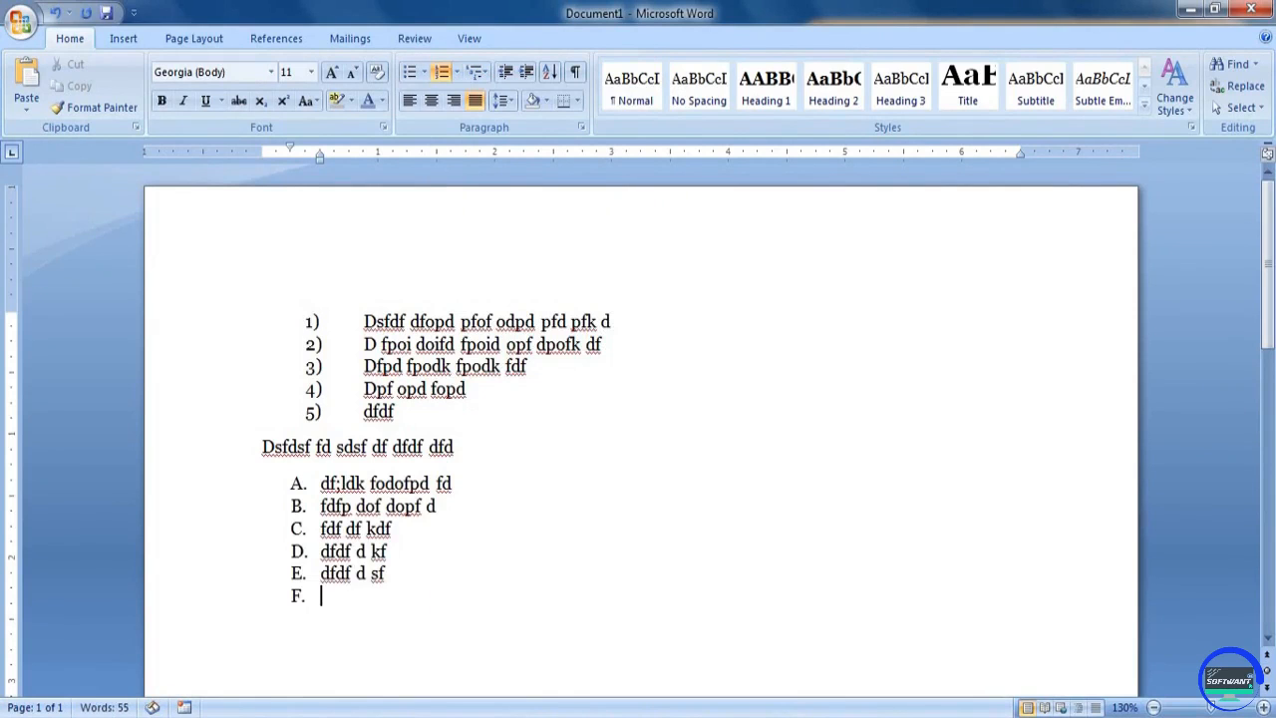
{"action": "left_click", "coordinate": [456, 72]}
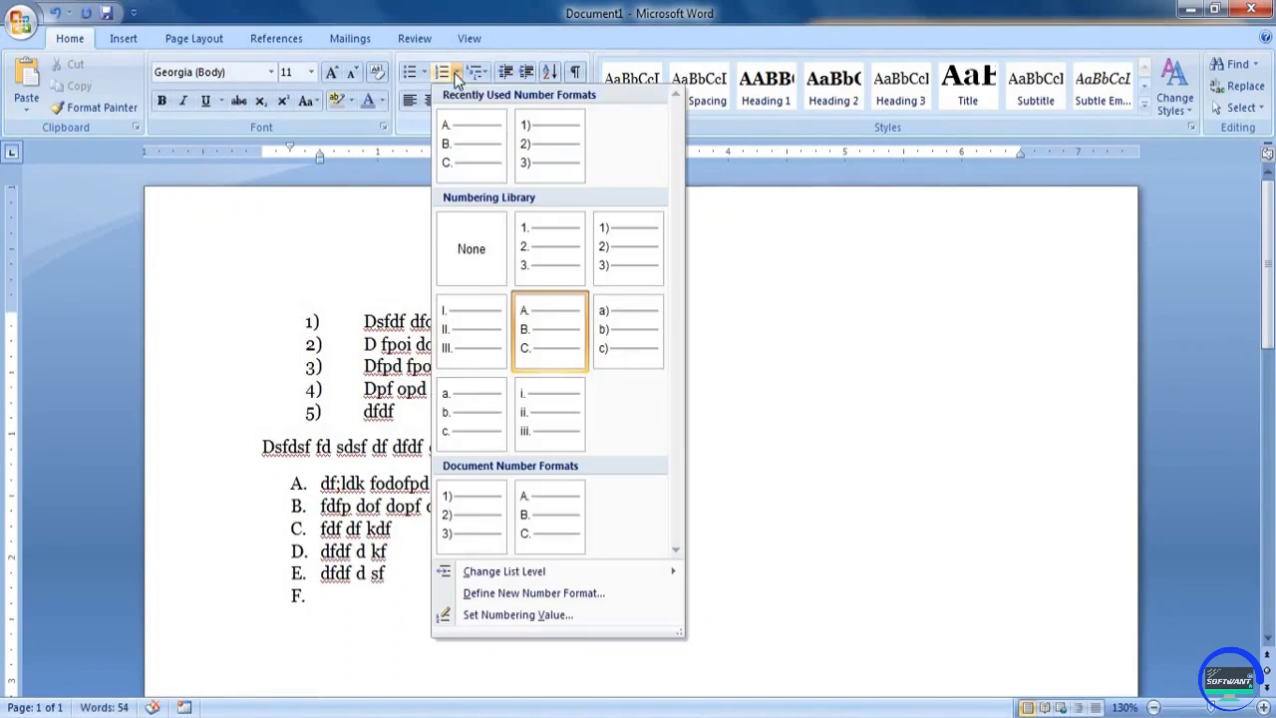
{"action": "left_click", "coordinate": [487, 74]}
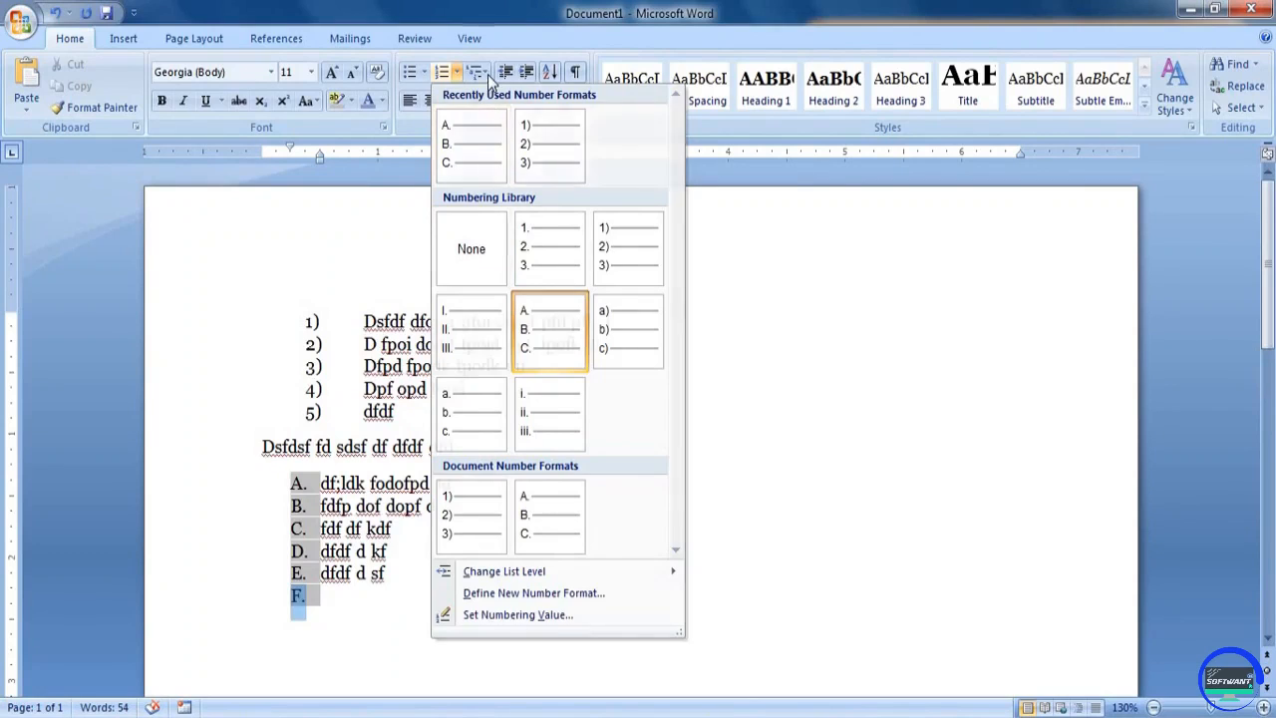
{"action": "left_click", "coordinate": [401, 389]}
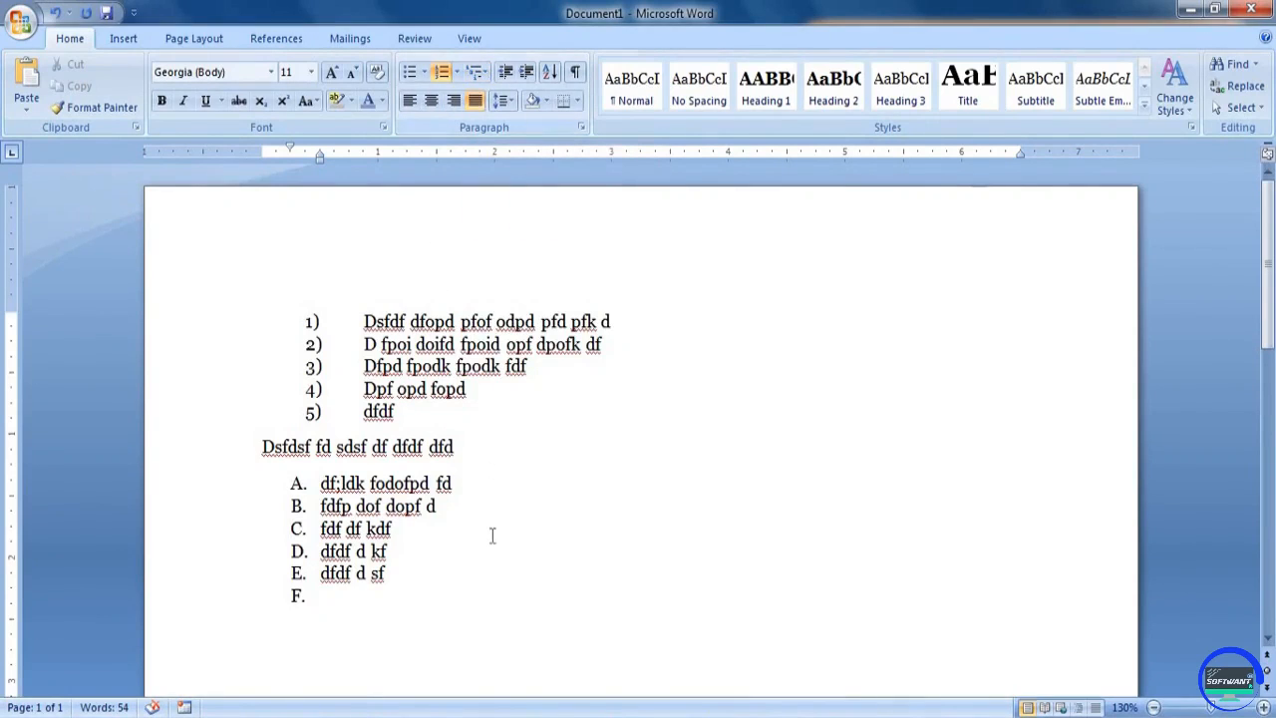
Delete all the text and lists in the document
{"action": "key", "text": "ctrl+a"}
{"action": "key", "text": "Delete"}
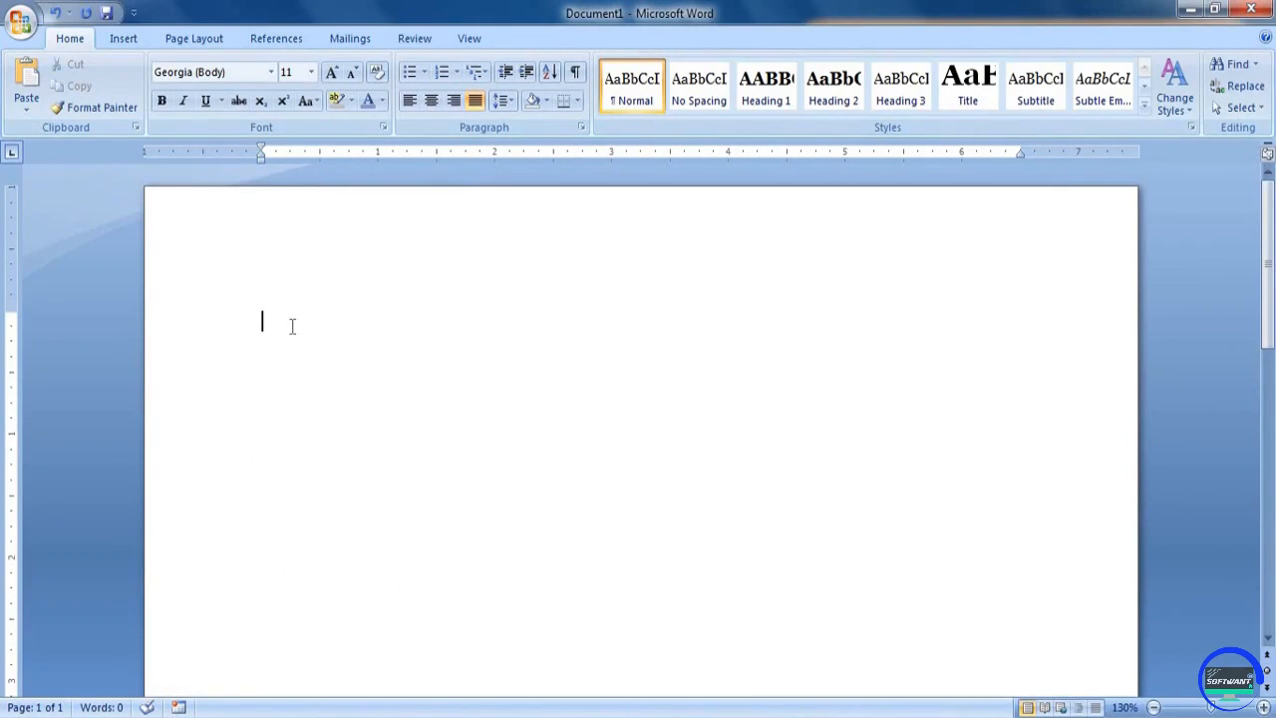
{"action": "type", "text": "1 dsl;fkdl;f dk fopd fopdk fod f"}
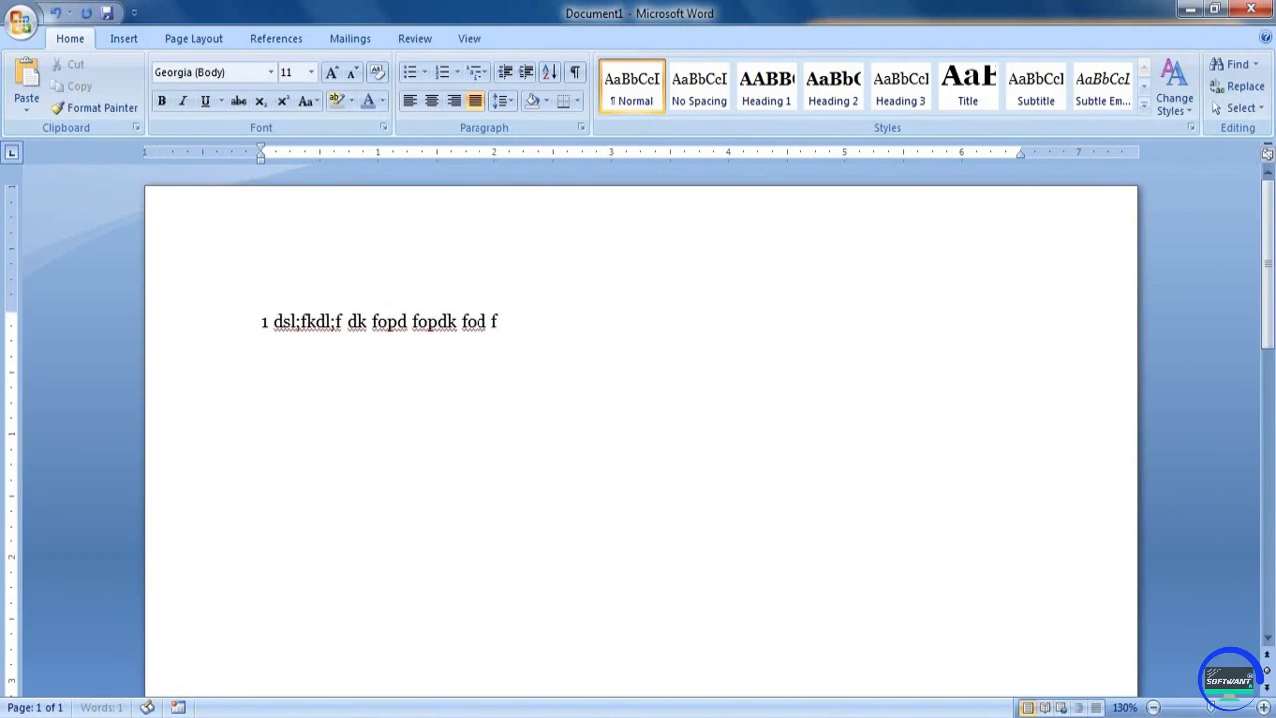
{"action": "type", "text": "d"}
{"action": "triple_click", "coordinate": [292, 324]}
{"action": "key", "text": "BackSpace"}
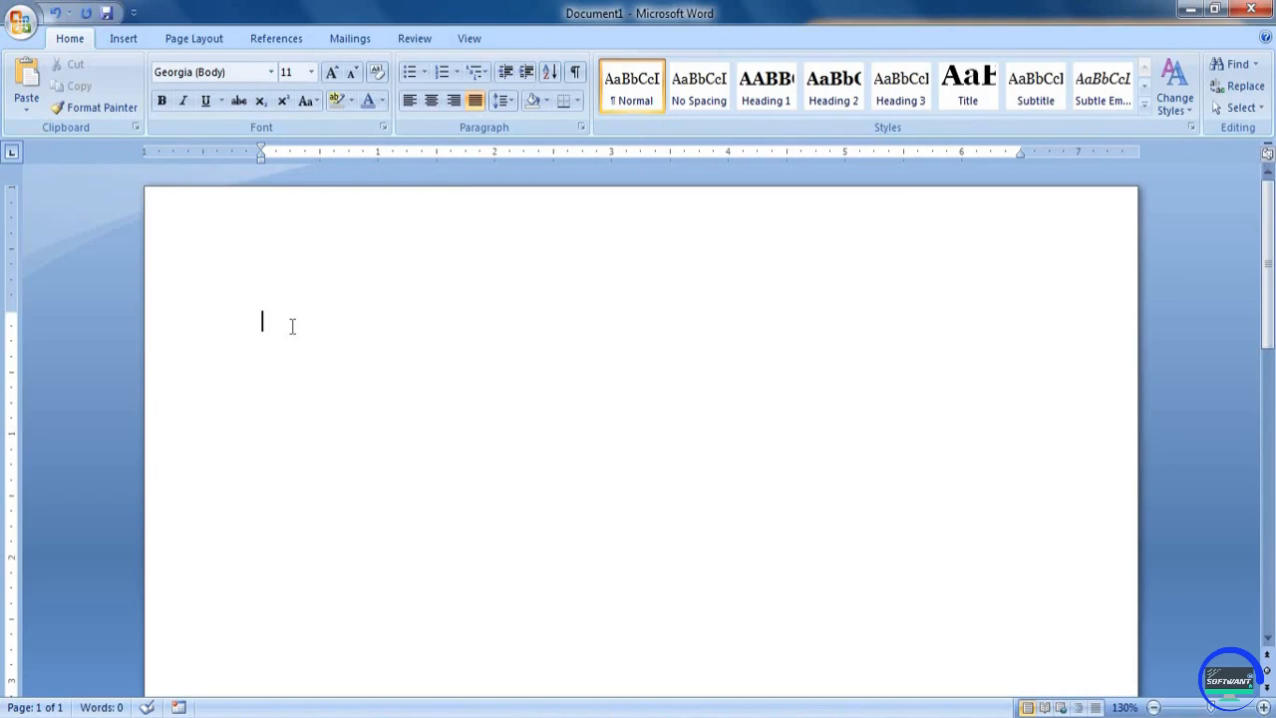
{"action": "type", "text": "4 l;fkldfldfkdfd"}
{"action": "key", "text": "Return"}
{"action": "type", "text": "fdfdfkdkfds"}
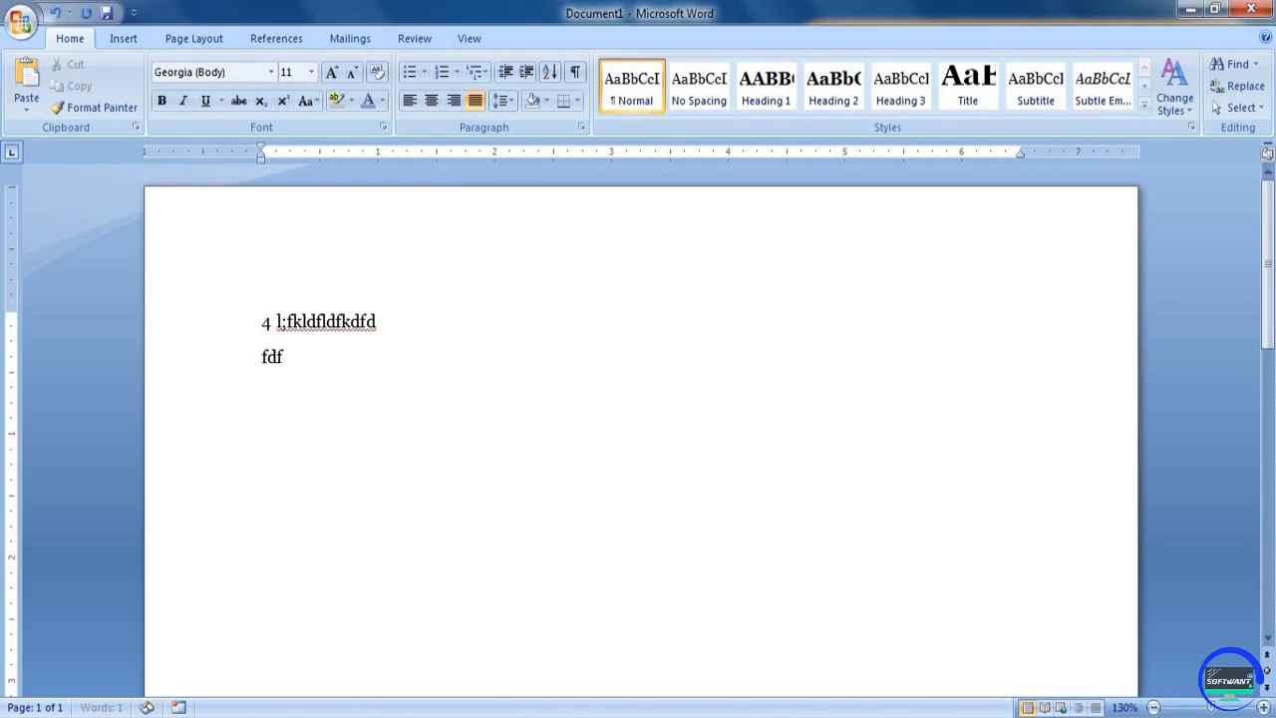
{"action": "key", "text": "Return"}
{"action": "type", "text": "f"}
{"action": "key", "text": "Return"}
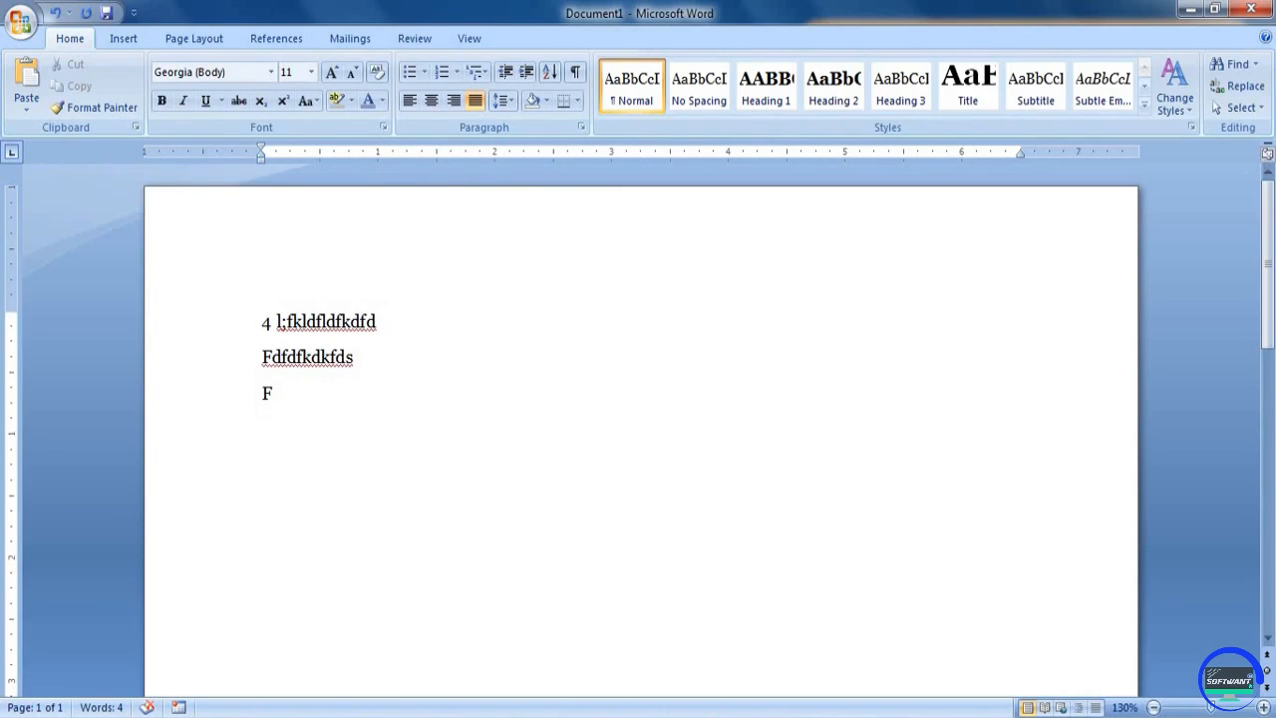
{"action": "key", "text": "ctrl+a"}
{"action": "key", "text": "BackSpace"}
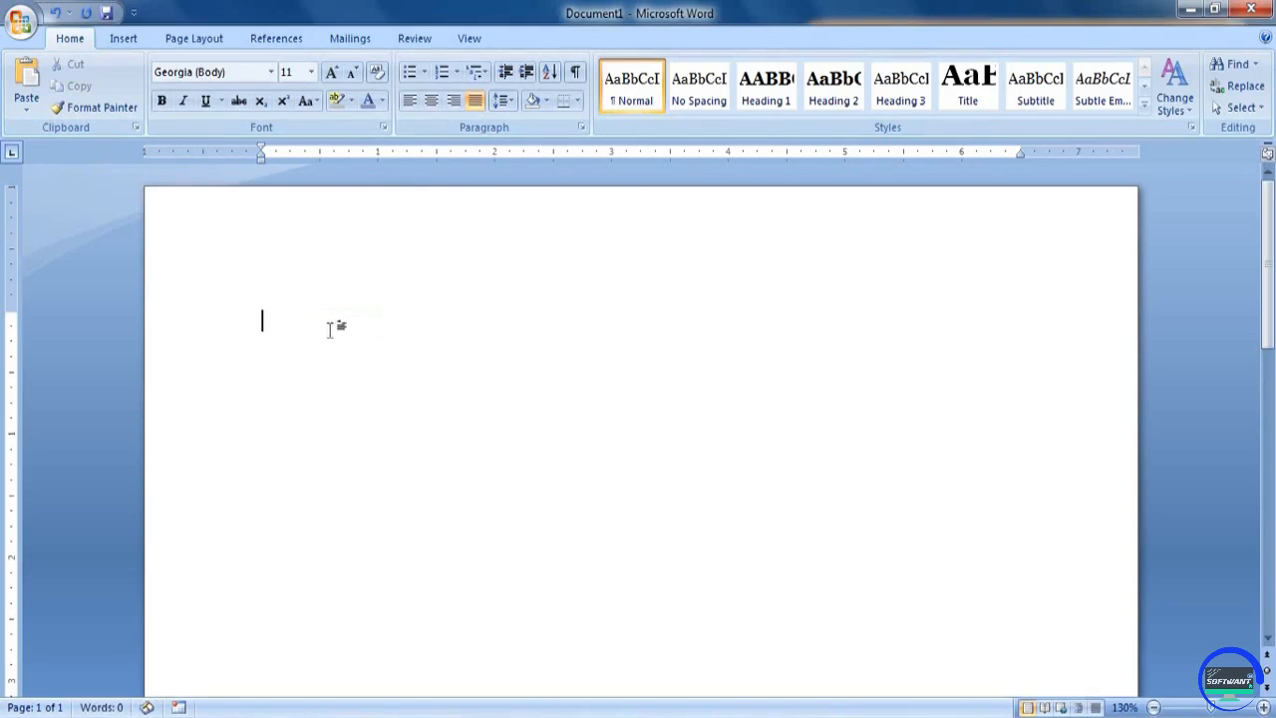
Start a 1., 1.1., 1.1.1. multilevel list with the items "Kds fopdkpfkd opfk dopfk dpof opdfk d" and "Dslkfjd fdfopd fopd fopd fopd ofp"
{"action": "left_click", "coordinate": [477, 73]}
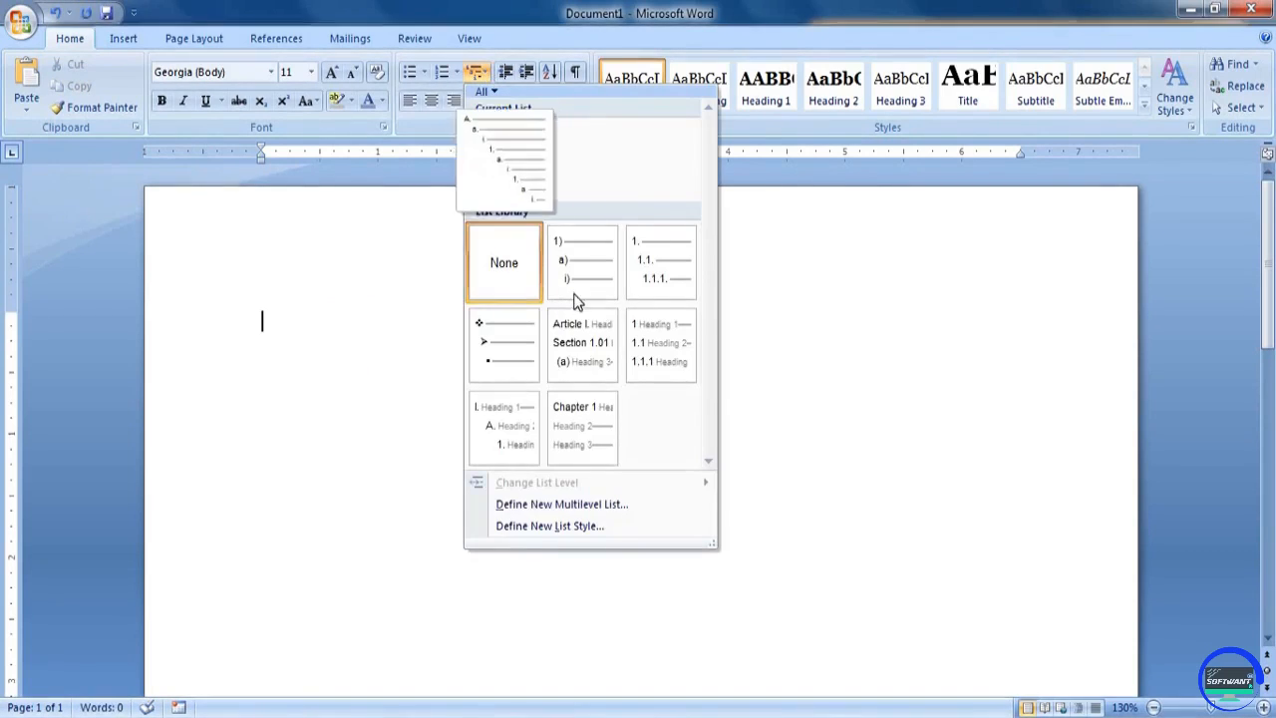
{"action": "left_click", "coordinate": [665, 262]}
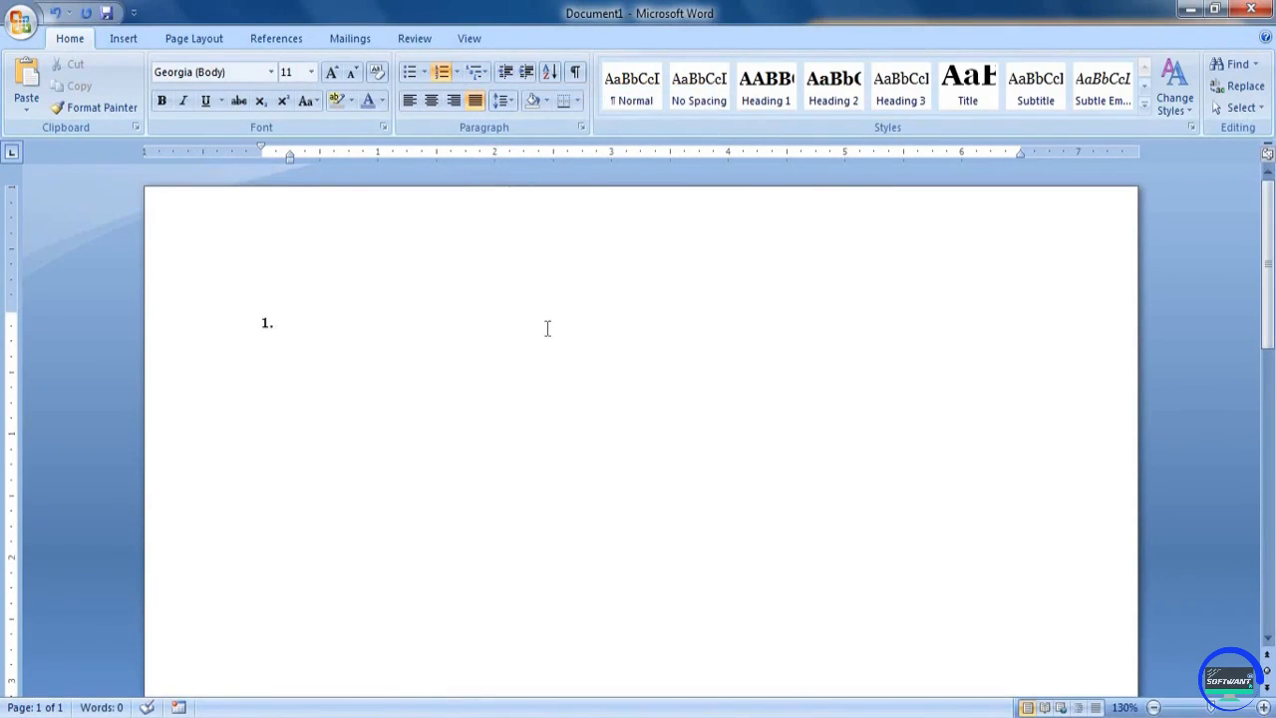
{"action": "type", "text": "Kds fopdkpfkd opfk dopfk dpof opdfk d"}
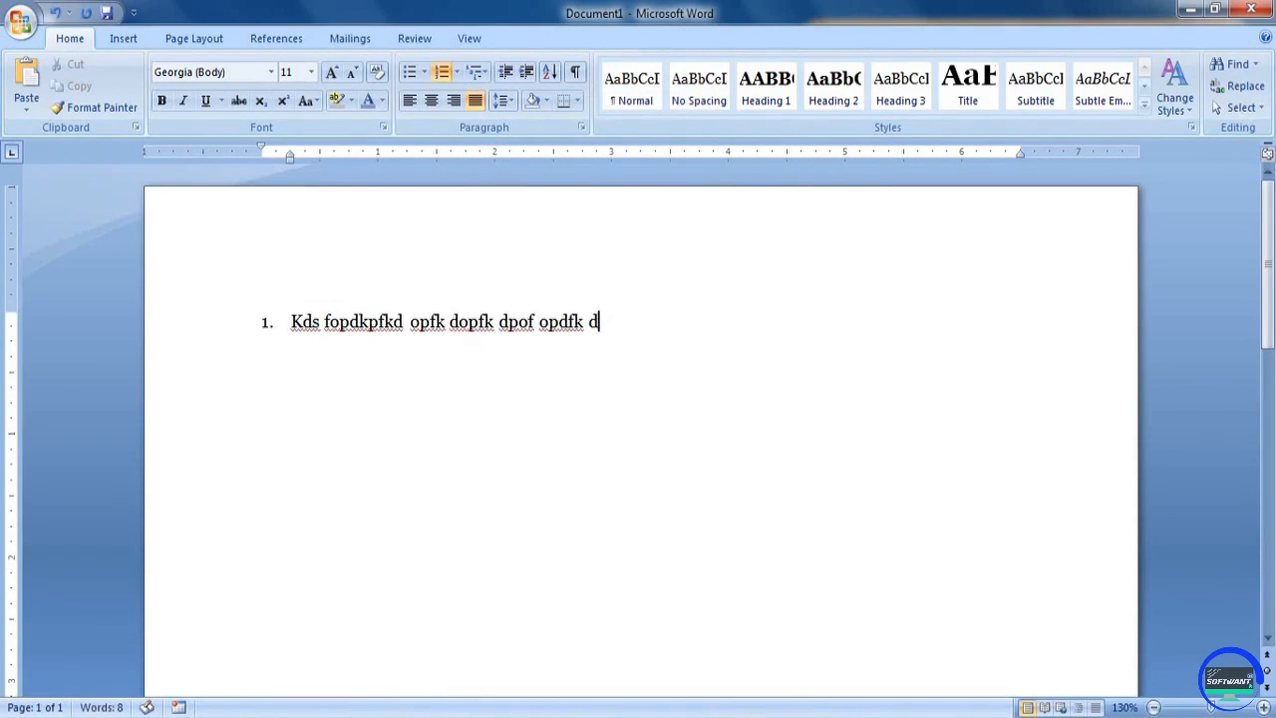
{"action": "key", "text": "Return"}
{"action": "type", "text": "dslkfjd fdfopd fopd fopd fopd ofp"}
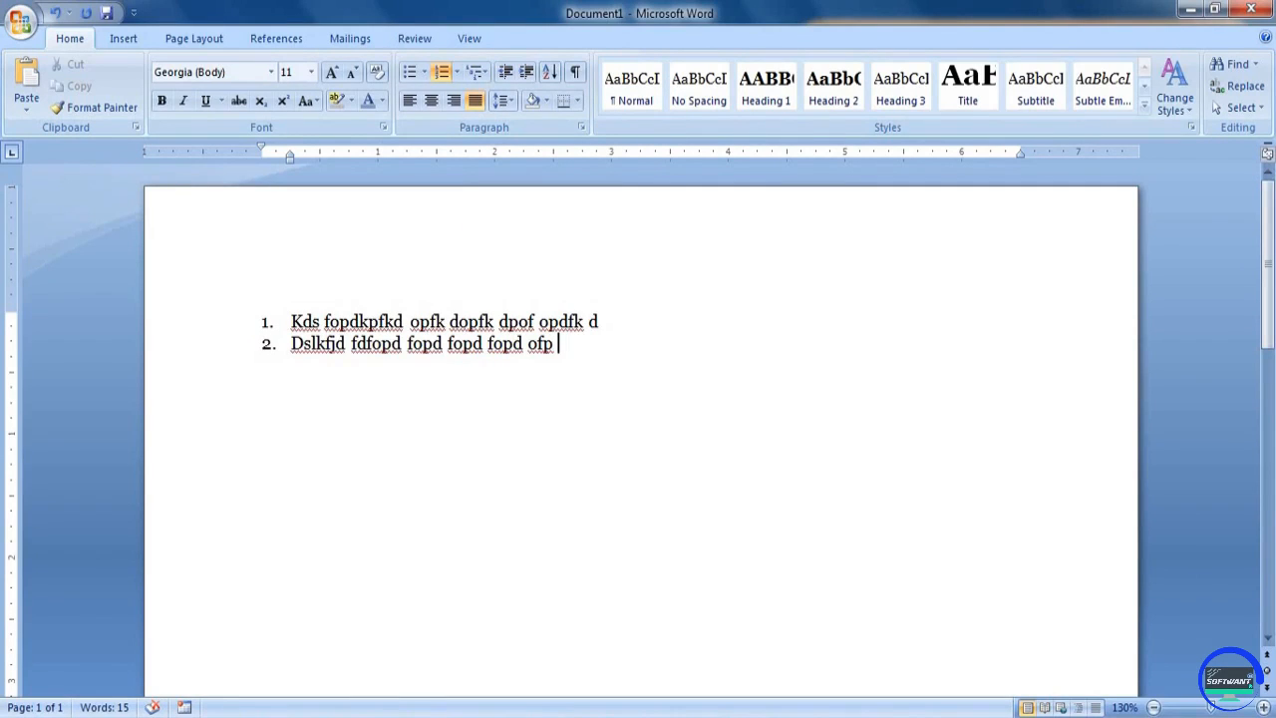
Add second-level items under item 2: "Lkdsjf dfod foj dofjd ofj dosfj dospf dosf dsf", "Dfdf opds fopd fdf" and "Dfpodofd opf d"
{"action": "key", "text": "Return"}
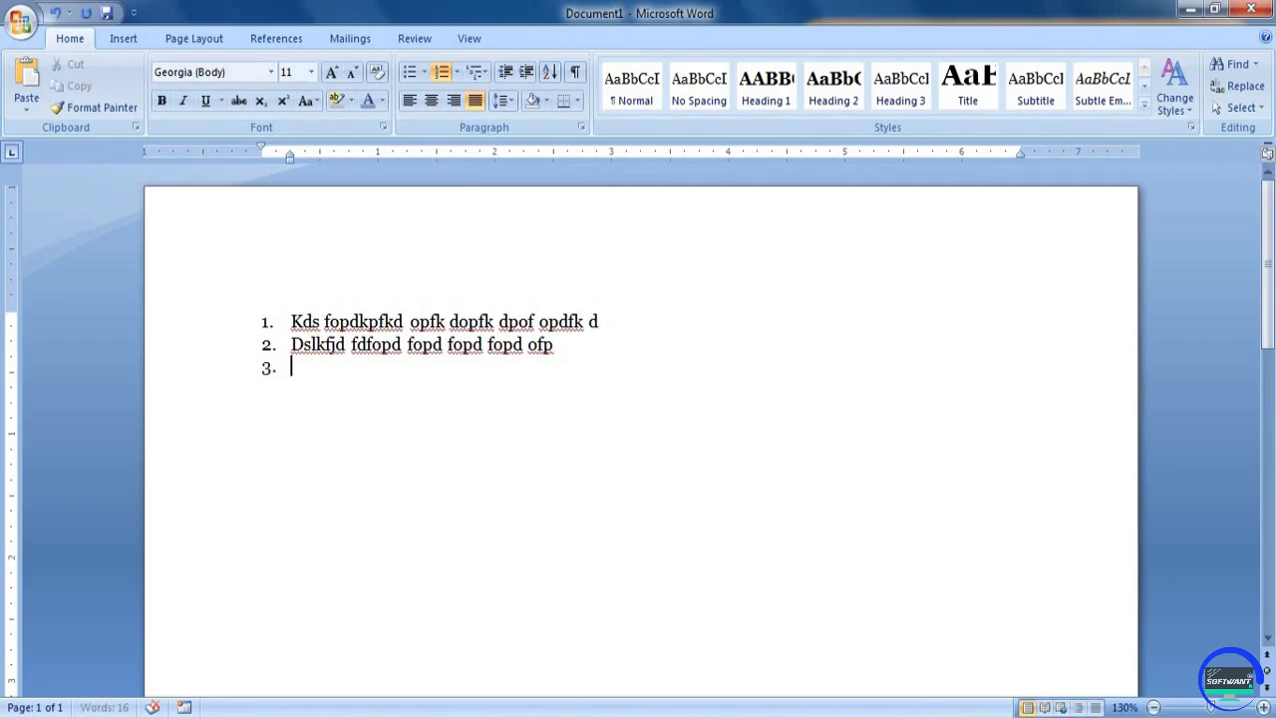
{"action": "key", "text": "Tab"}
{"action": "type", "text": "Lkdsjf dfod foj dofjd ofj dosfj dospf dosf dsf"}
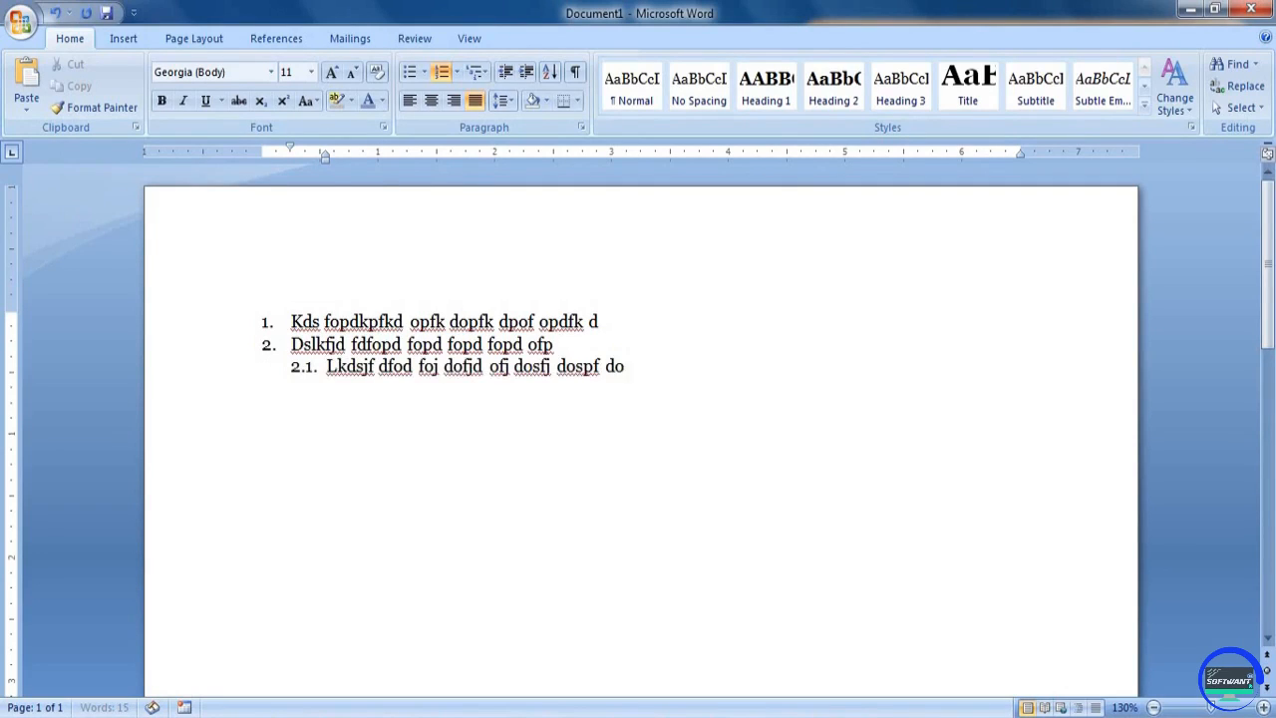
{"action": "key", "text": "Return"}
{"action": "type", "text": "dfdf opds fopd fdf"}
{"action": "key", "text": "Return"}
{"action": "type", "text": "dfpodofd opf d"}
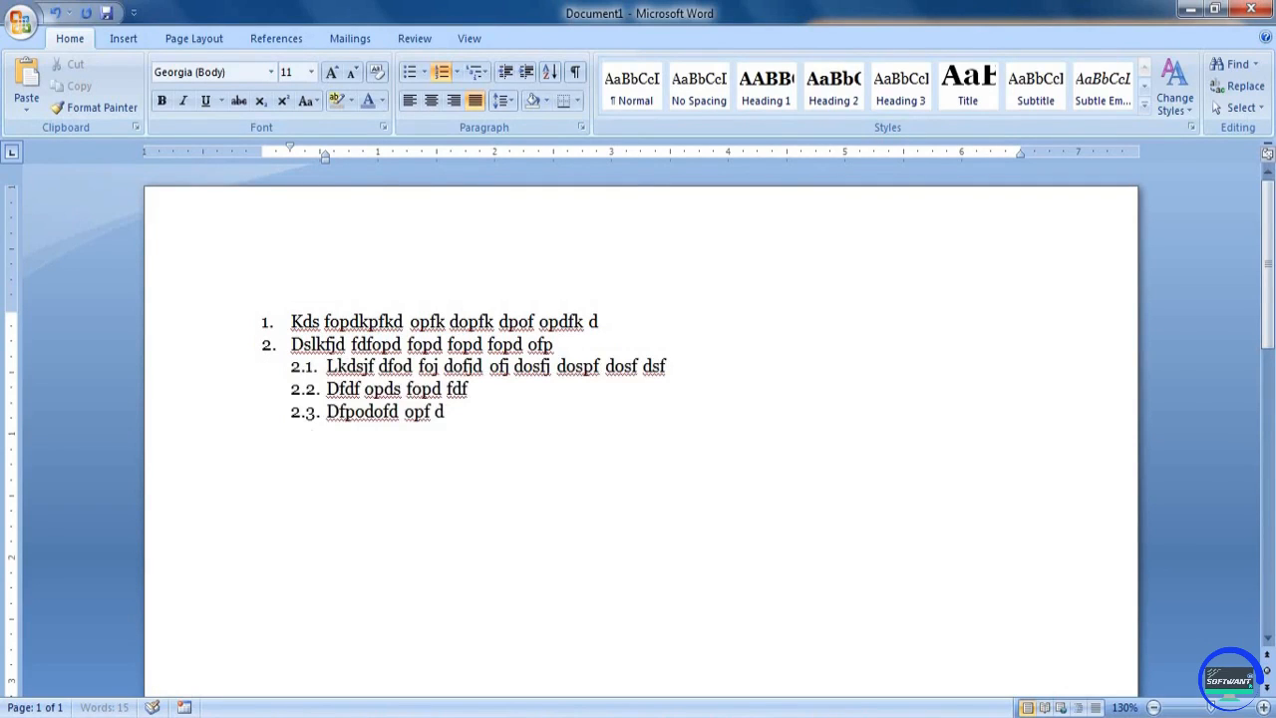
Return to the top level and add the items "Gk fgfg fod gfodp go fdf", "Dfdpf opd fopd fdf" and "Dfdpof"
{"action": "key", "text": "Return"}
{"action": "key", "text": "shift+Tab"}
{"action": "type", "text": "Gk fgfg fod gfodp go fdf"}
{"action": "key", "text": "Return"}
{"action": "type", "text": "Dfdpf opd fopd fd"}
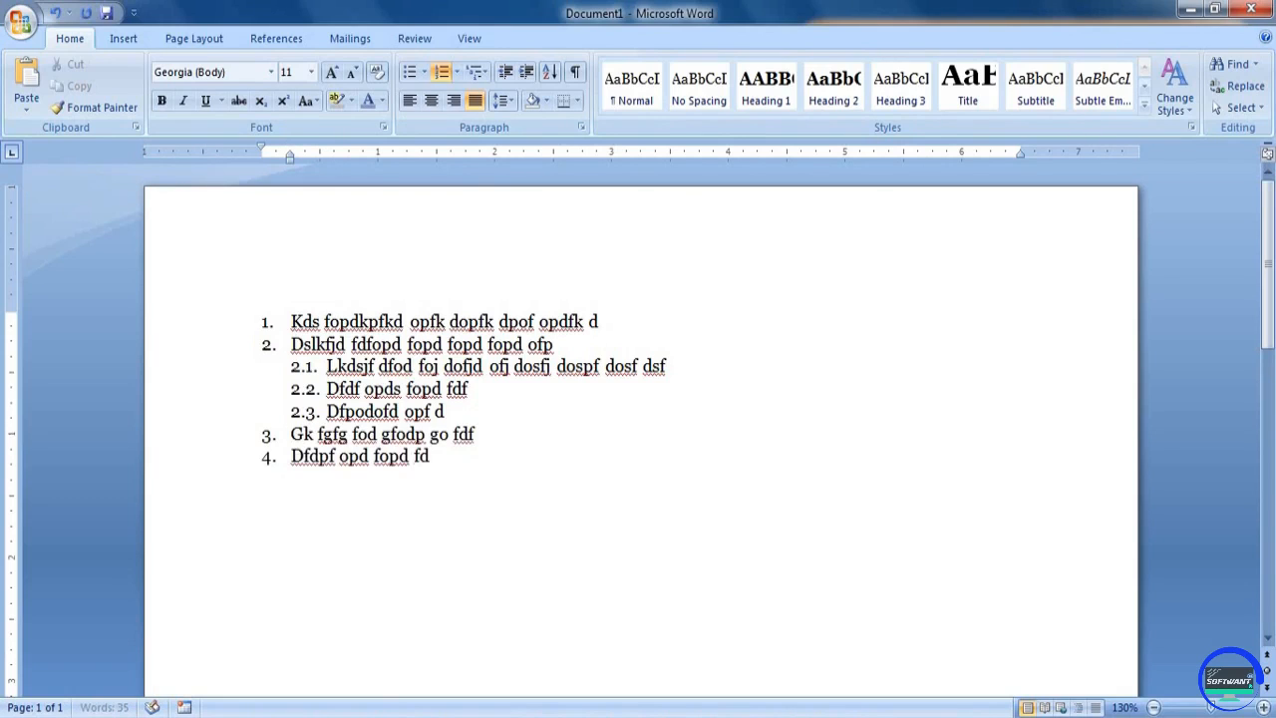
{"action": "type", "text": "f"}
{"action": "key", "text": "Return"}
{"action": "type", "text": "dfdpof"}
Add the second-level items "L;dfkd fod fod f" and "Df df do" under item 5
{"action": "key", "text": "Return"}
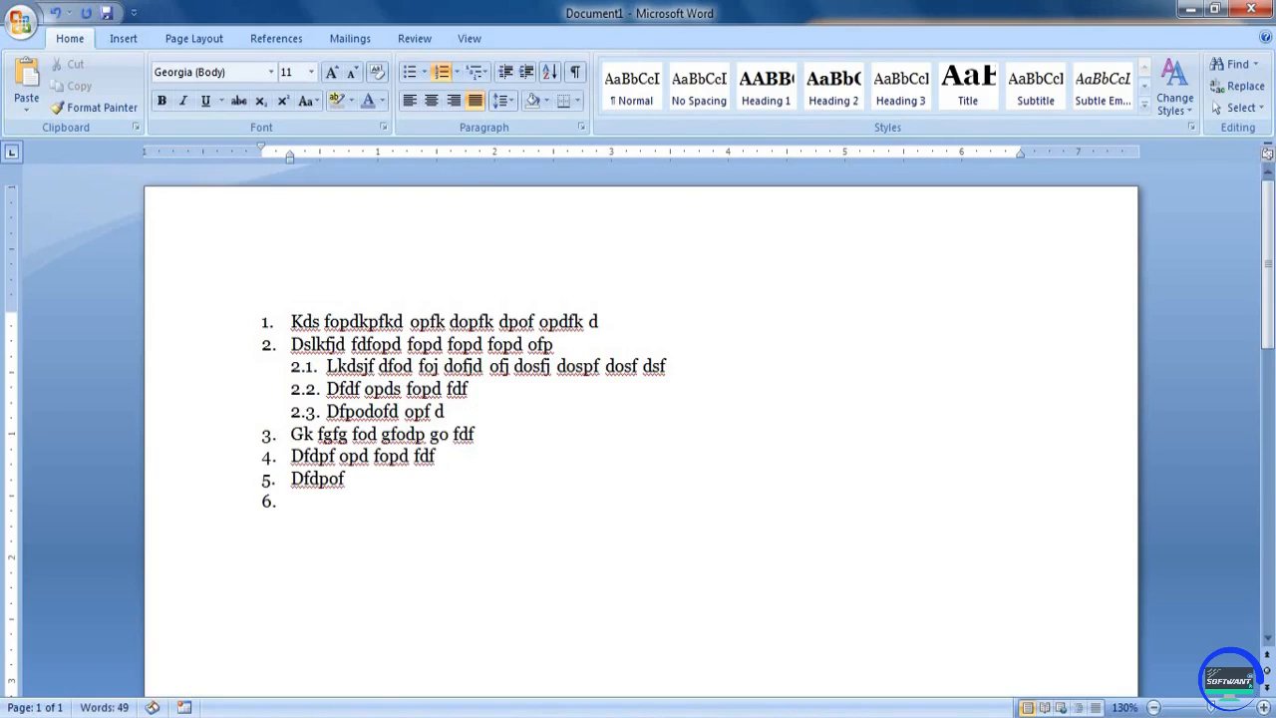
{"action": "key", "text": "Tab"}
{"action": "type", "text": "L;dfkd fod fod f"}
{"action": "key", "text": "Return"}
{"action": "type", "text": "Df df do"}
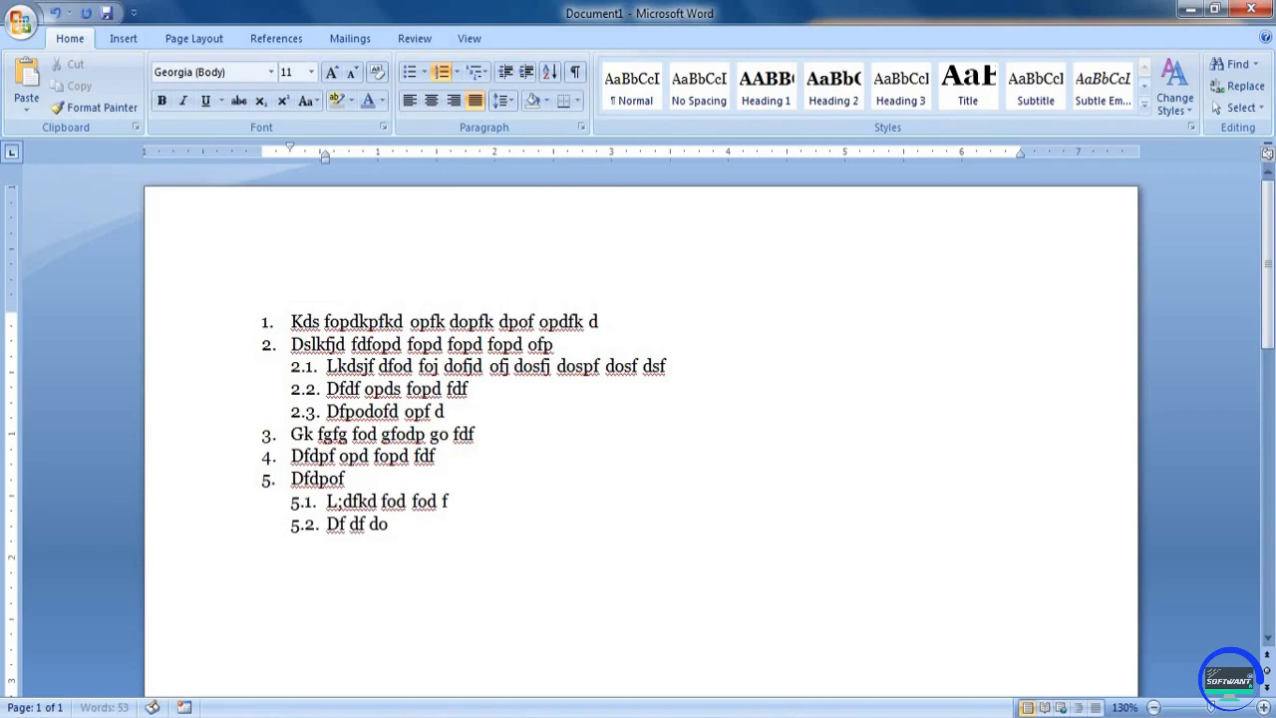
Add the top-level item "Dsfkdf dop fpdf" and start an empty item below it
{"action": "key", "text": "Return"}
{"action": "key", "text": "shift+Tab"}
{"action": "type", "text": "Dsfkdf dop fpdf"}
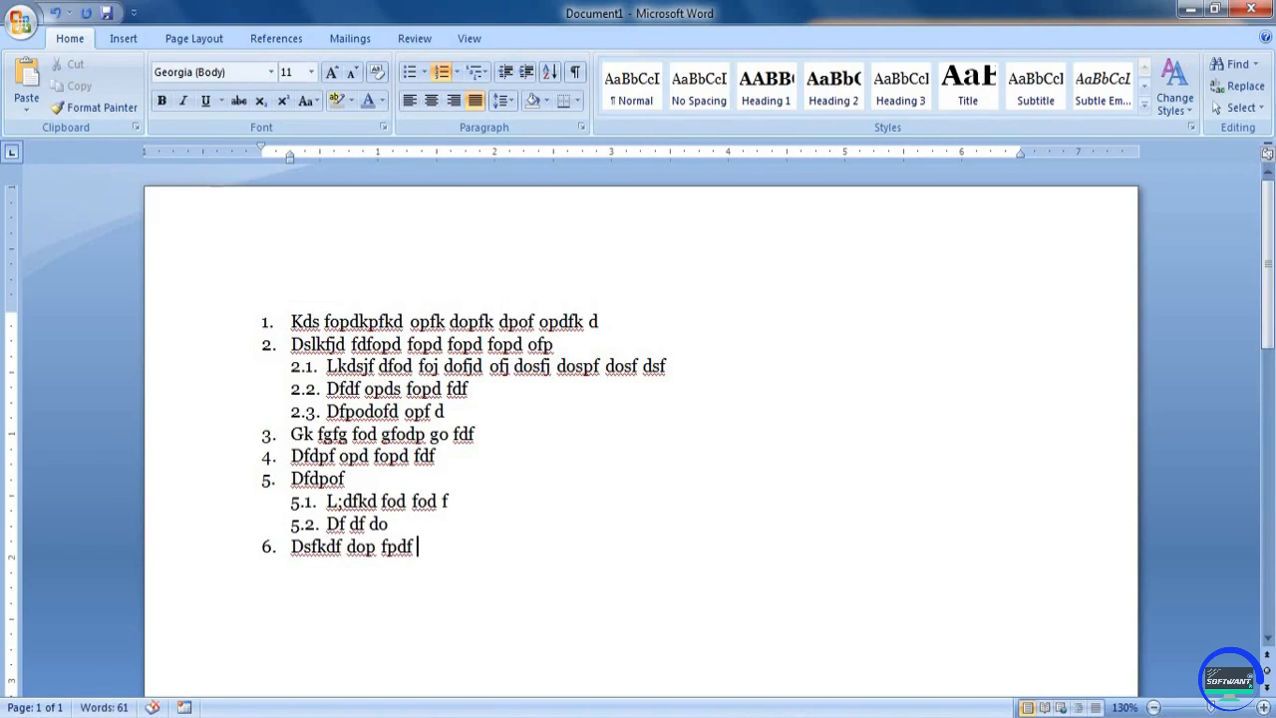
{"action": "key", "text": "Return"}
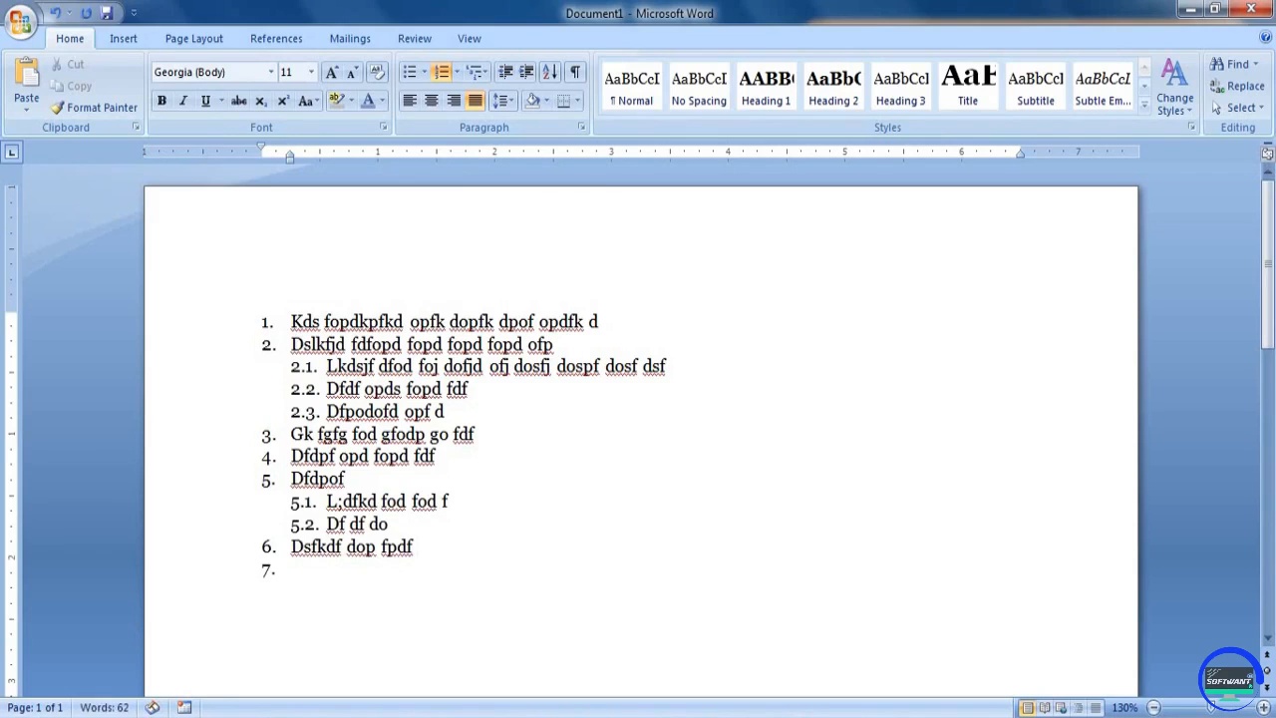
Change the multilevel list to the diamond-and-arrow bullet style and enter "Dfdf dof kodf opd fop" as the last item
{"action": "left_click", "coordinate": [476, 72]}
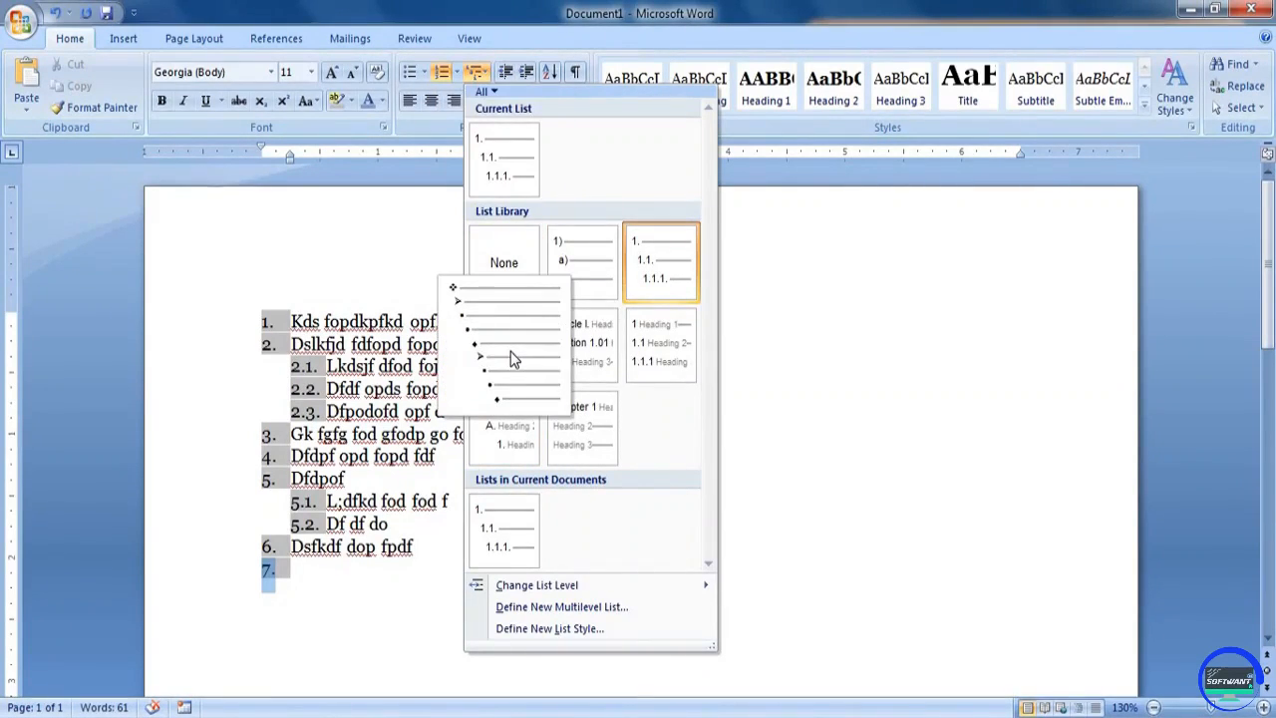
{"action": "left_click", "coordinate": [504, 350]}
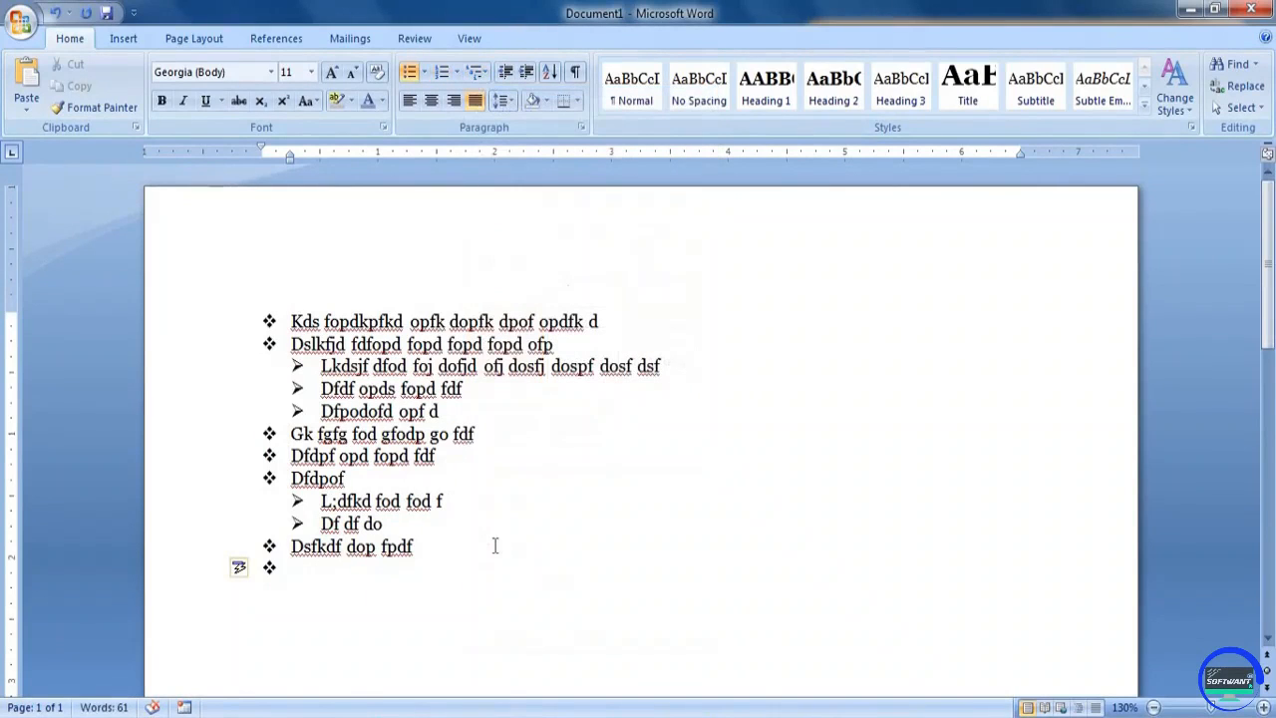
{"action": "type", "text": "Dfdf dof kodf opd fop"}
{"action": "key", "text": "Return"}
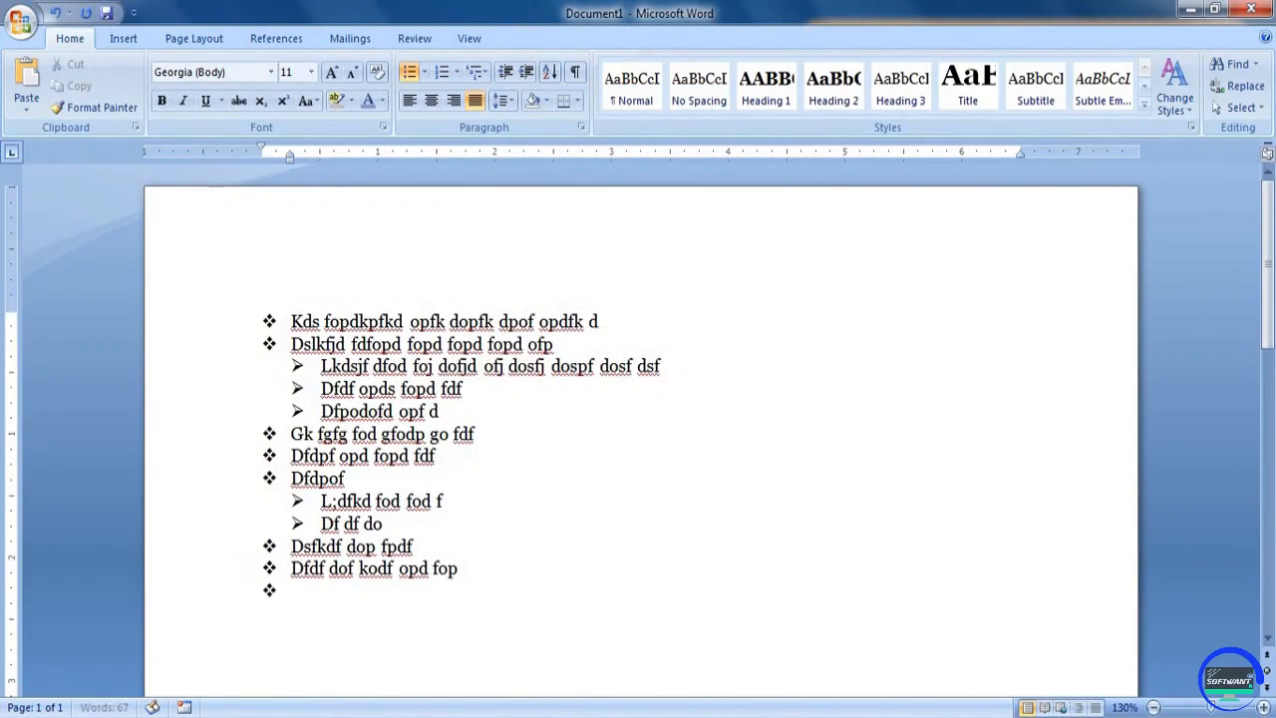
Nest "Ldlf d fdo fopdi fd", "Dfj df od fd" and "Ifjdif doipf" below the last item, each one level deeper
{"action": "key", "text": "Tab"}
{"action": "type", "text": "Ldlf d fdo fopdi fd"}
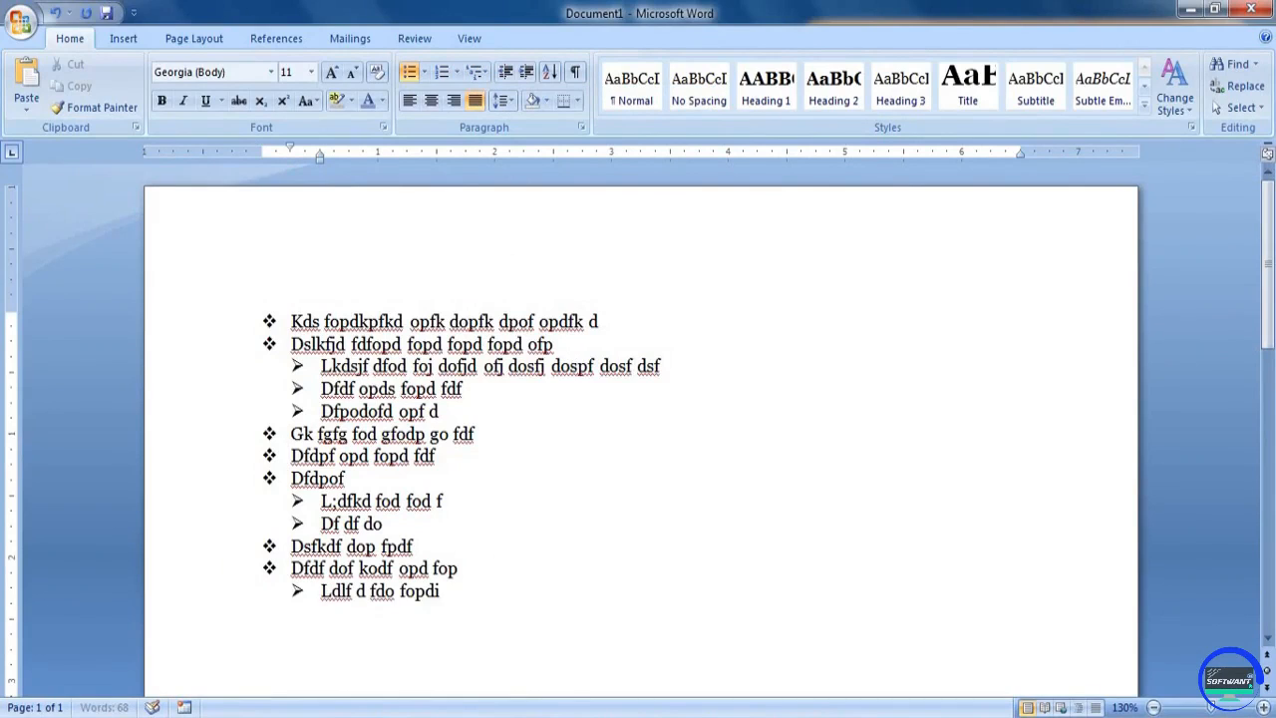
{"action": "key", "text": "Return"}
{"action": "key", "text": "Tab"}
{"action": "type", "text": "Dfj df od fd"}
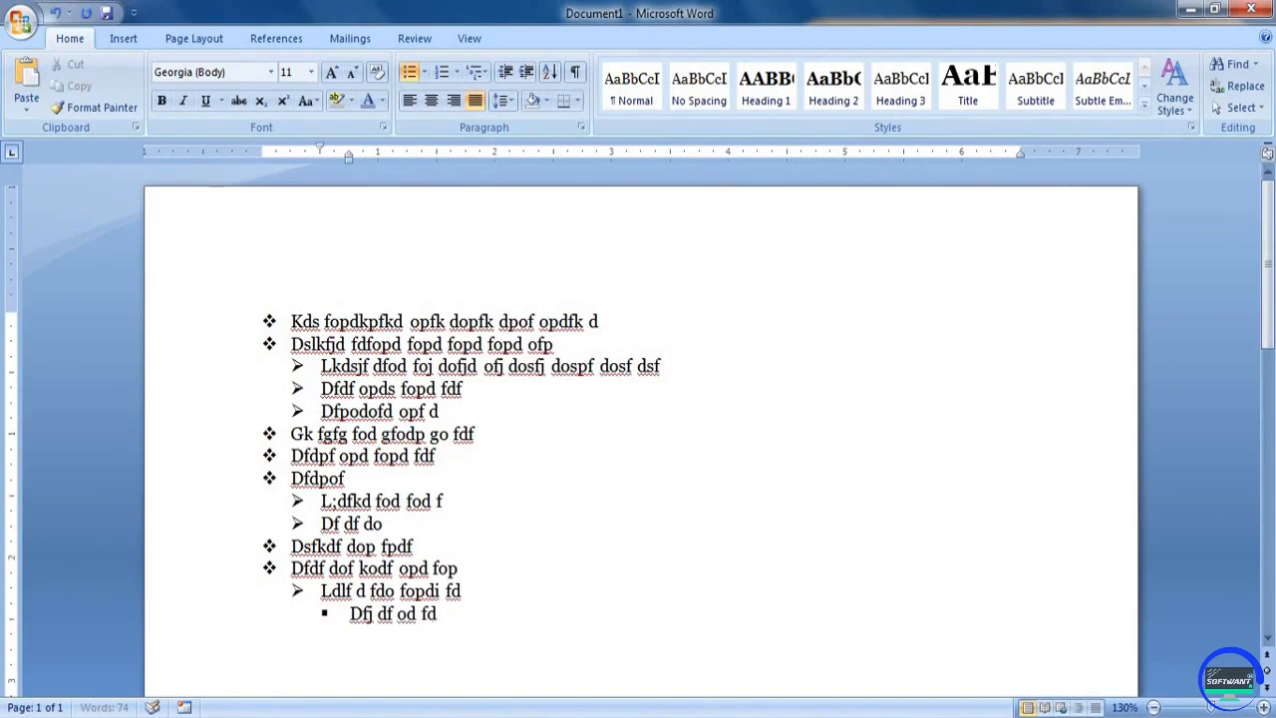
{"action": "key", "text": "Return"}
{"action": "key", "text": "Tab"}
{"action": "type", "text": "Ifjdif doipf"}
Add a new item after "Ifjdif doipf", promote it to the top level and enter "Dsfkd fdo"
{"action": "key", "text": "Return"}
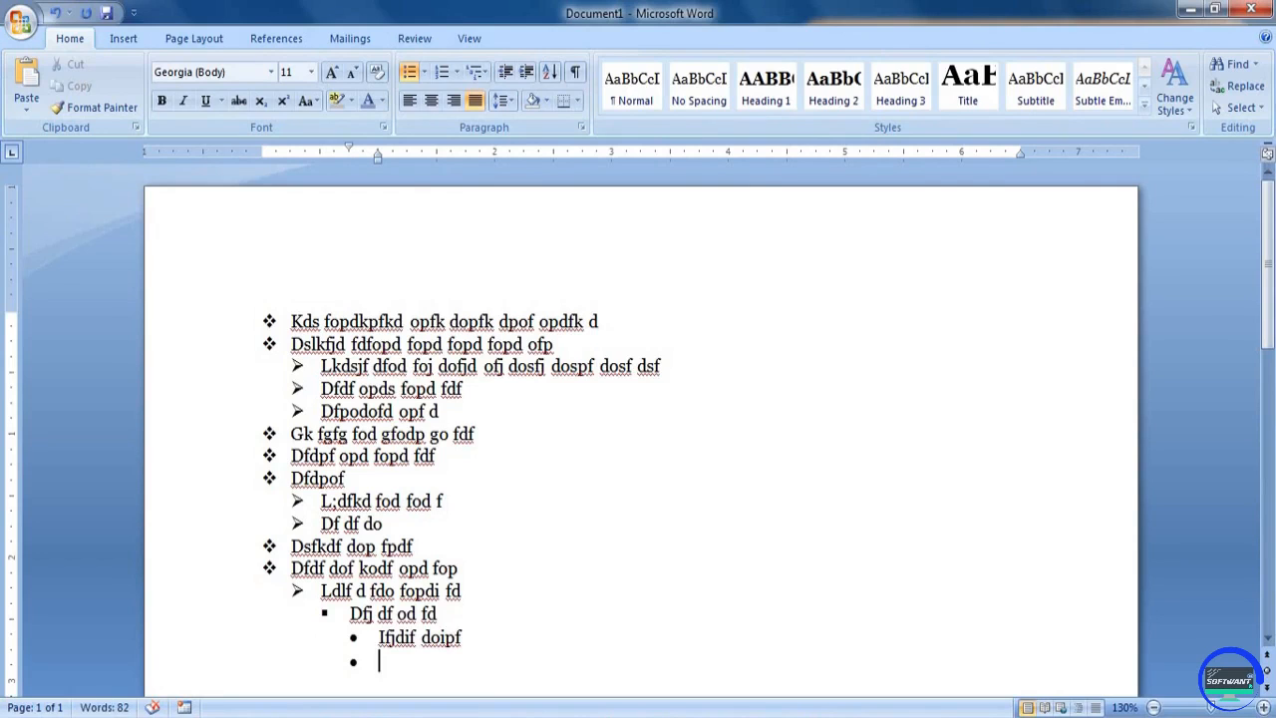
{"action": "key", "text": "shift+Tab"}
{"action": "key", "text": "shift+Tab"}
{"action": "key", "text": "shift+Tab"}
{"action": "type", "text": "Dsfkd fdo"}
Delete all the list content from the document and enter "dsfddsf" as left-aligned text
{"action": "key", "text": "ctrl+a"}
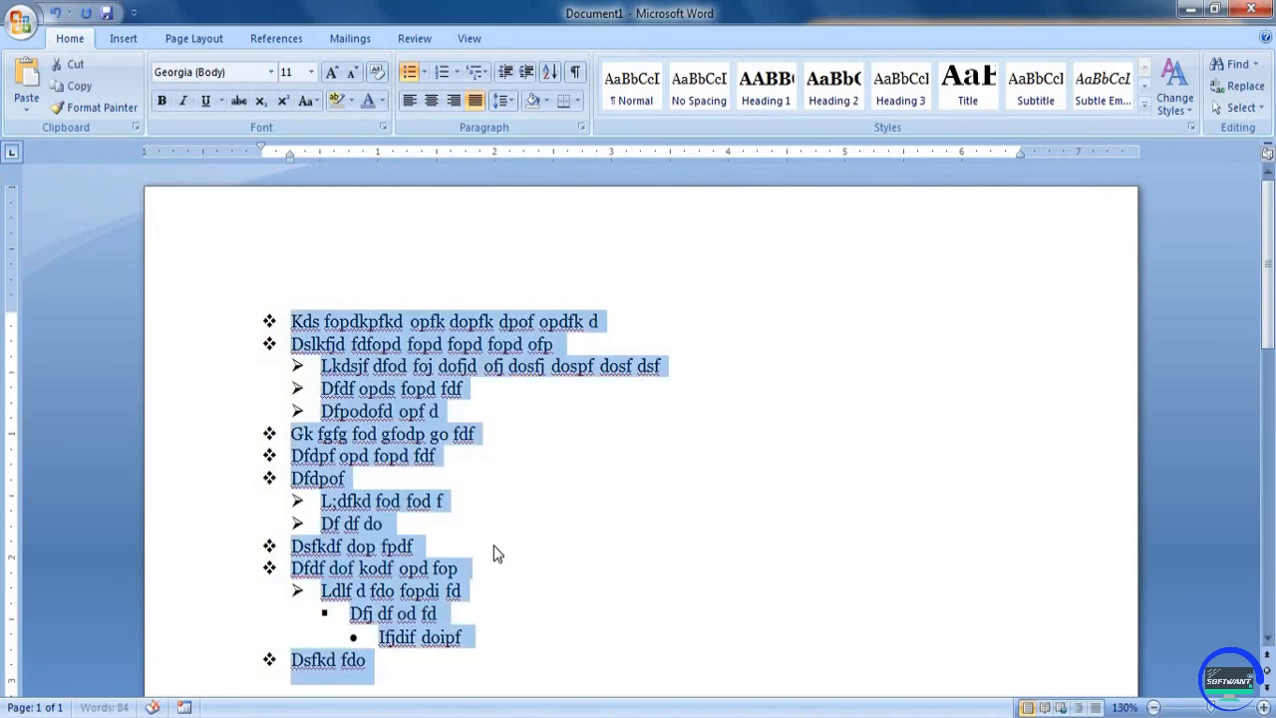
{"action": "key", "text": "Delete"}
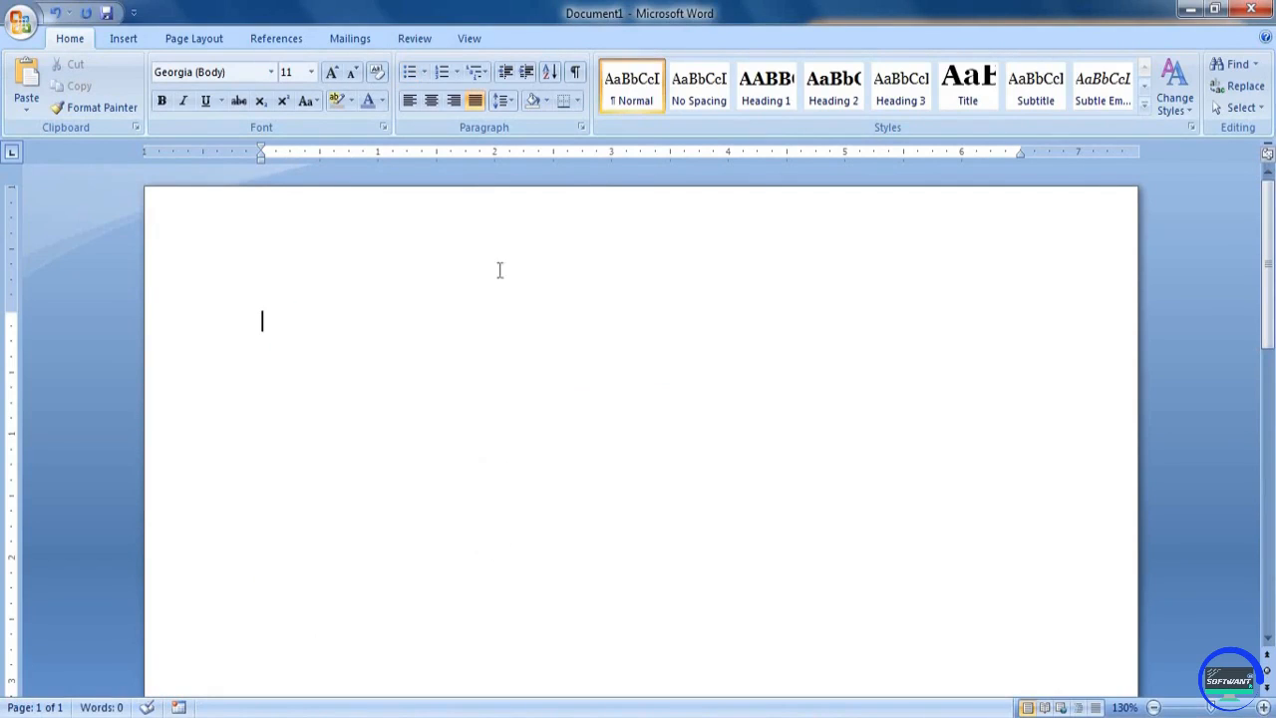
{"action": "left_click", "coordinate": [415, 107]}
{"action": "type", "text": "dsfddsf"}
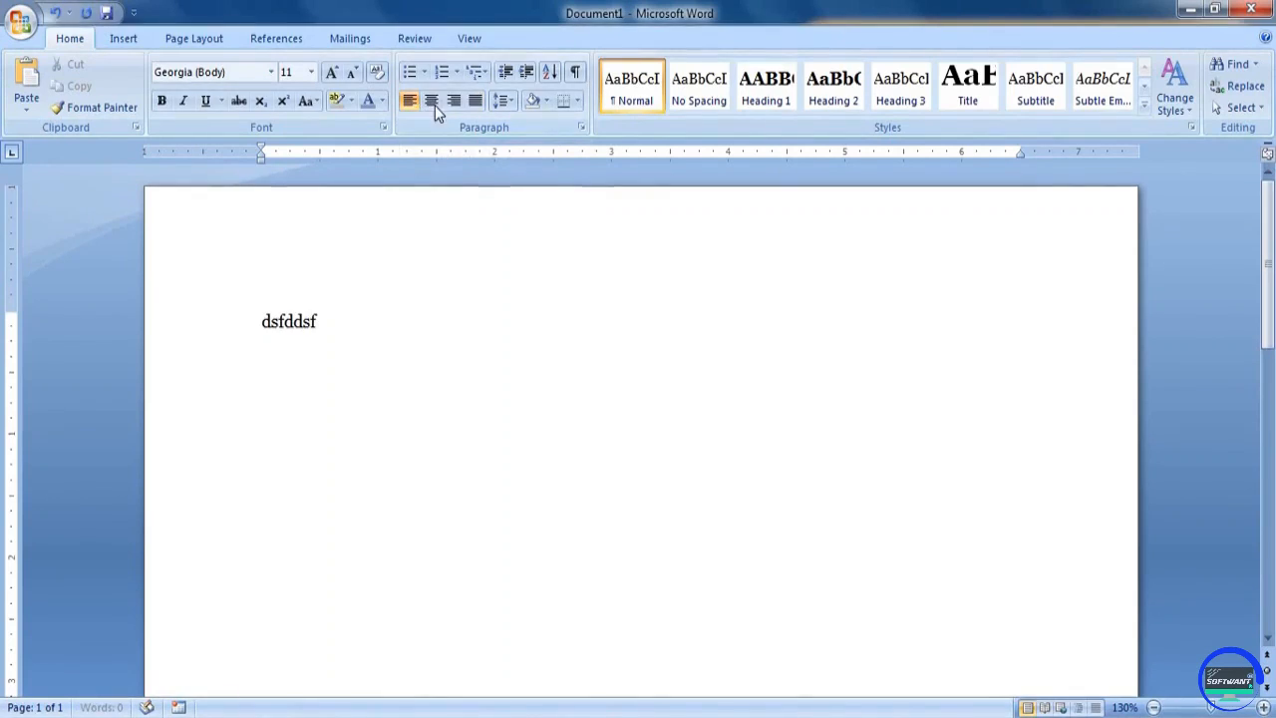
Centre the line and append "dfdsfds", and right-align it and append "dsfdf"
{"action": "left_click", "coordinate": [432, 100]}
{"action": "type", "text": "dfdsfds"}
{"action": "left_click", "coordinate": [453, 101]}
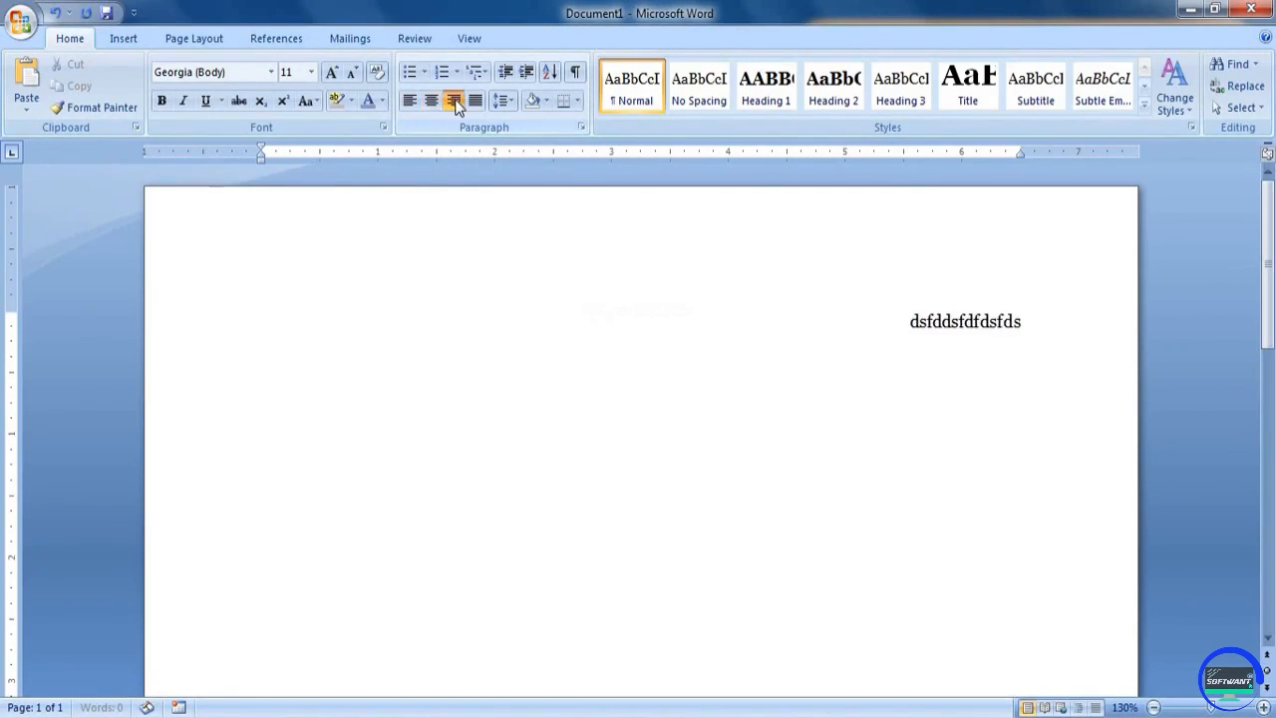
{"action": "type", "text": "dsfdf"}
Justify the paragraph and extend it to four lines of filler text, from "dfddfl;kmd id fmiopds" through "kfopdsk fopds pofk"
{"action": "left_click", "coordinate": [475, 101]}
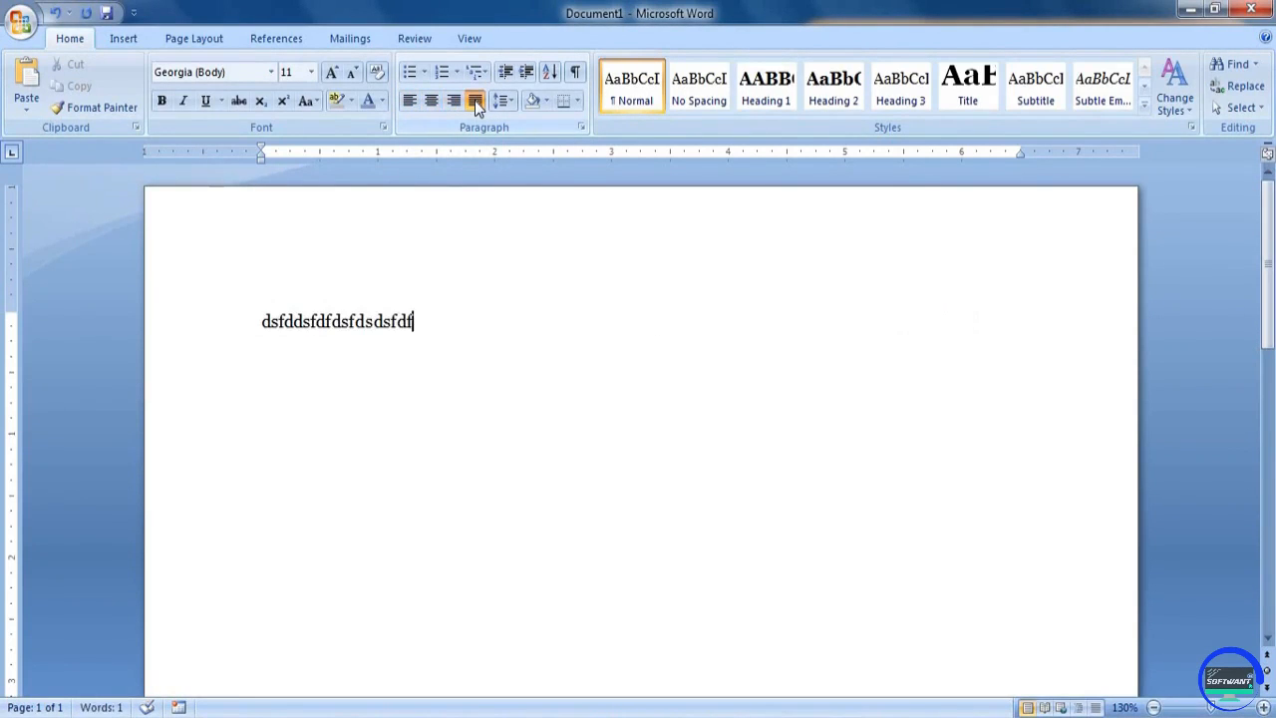
{"action": "type", "text": "dfddfl;kmd id fmiopds foipds fopids fopds kfopds kfopds kfopds k"}
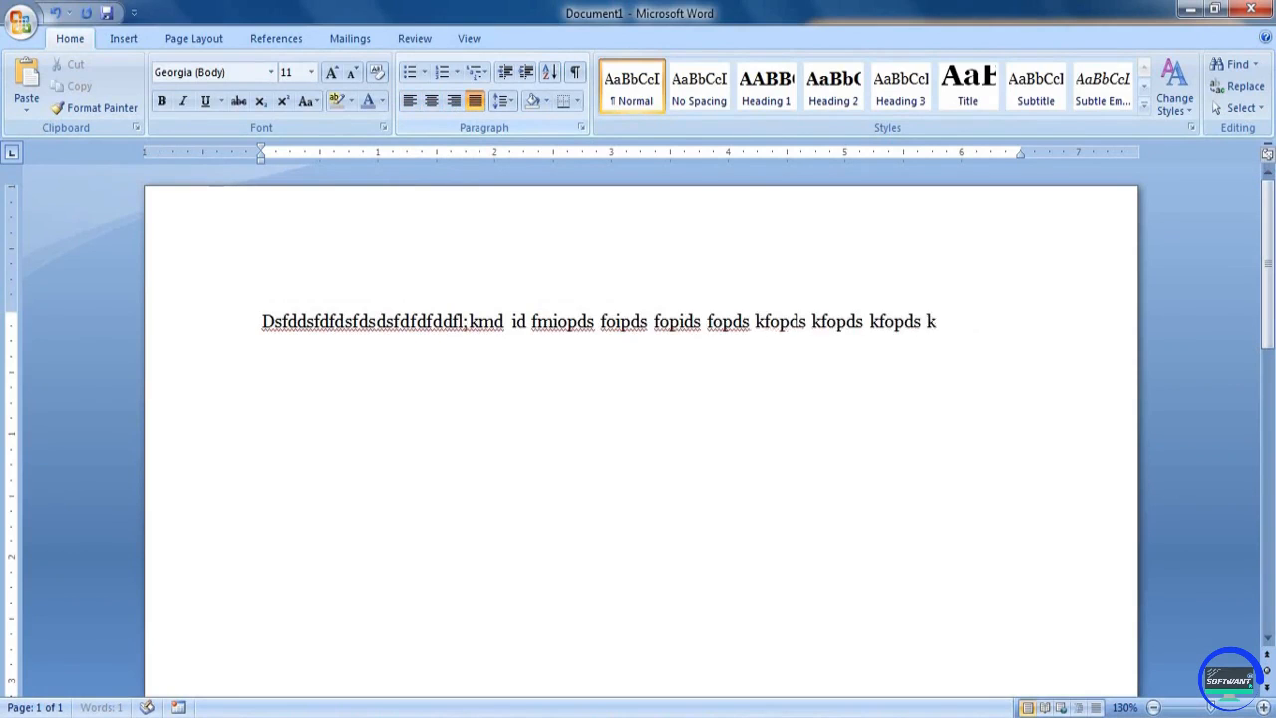
{"action": "type", "text": "opfkd sopfkd opfk dsopfk dsopfk dospf dopsf odpsf opds fopds fopdsk fopdsk f"}
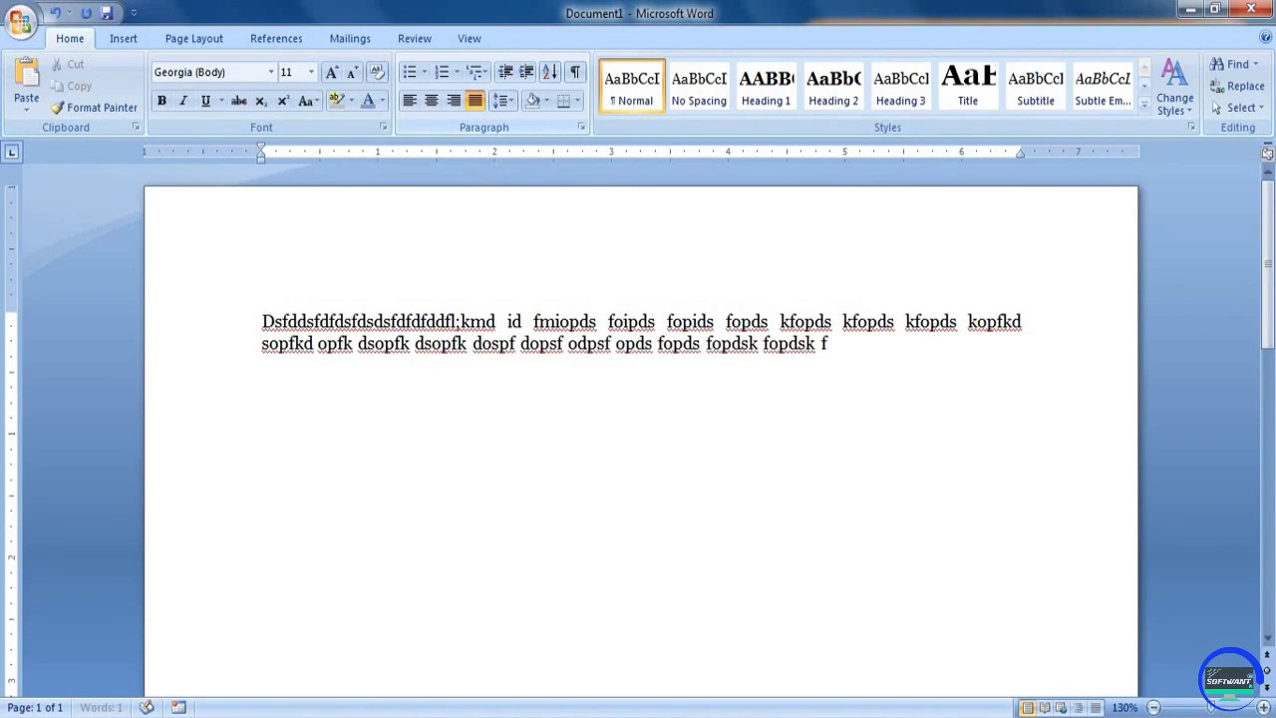
{"action": "type", "text": "opdsk fpodk fpodks fpodsk fopdks fpodsk fpods kopfd sopf dspof dspof dspof dspo"}
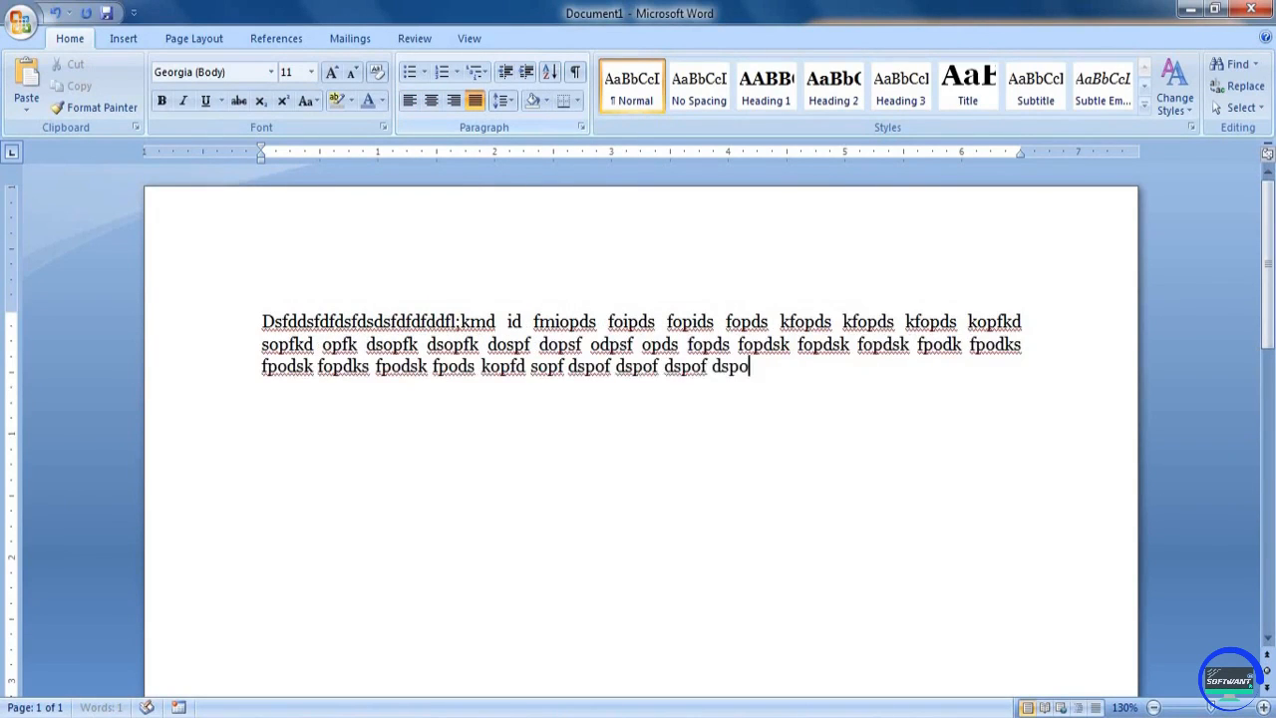
{"action": "type", "text": "fk dposf kpodsfk opdsf opds fopds fopds fopds fpods fopds kfpods k"}
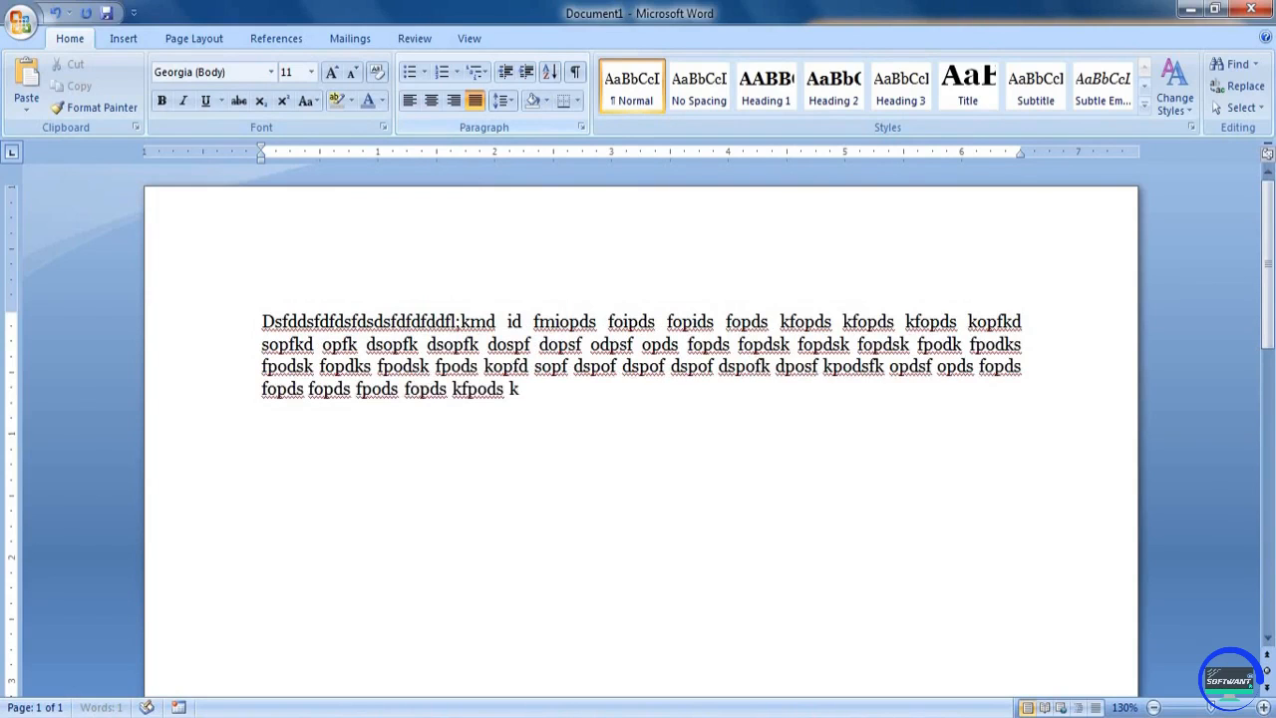
{"action": "type", "text": "fopdsk fopds pofk fopds pofk"}
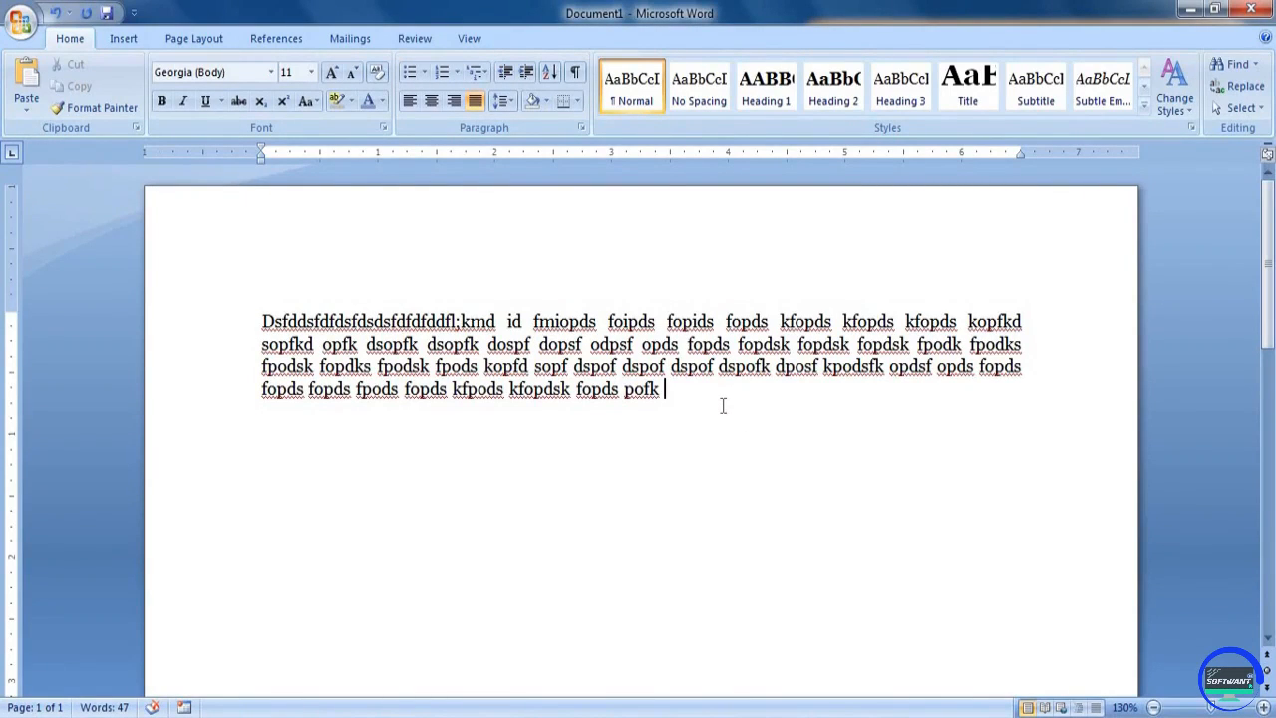
Left-align the four-line filler paragraph and examine where its lines start and end
{"action": "left_click", "coordinate": [414, 103]}
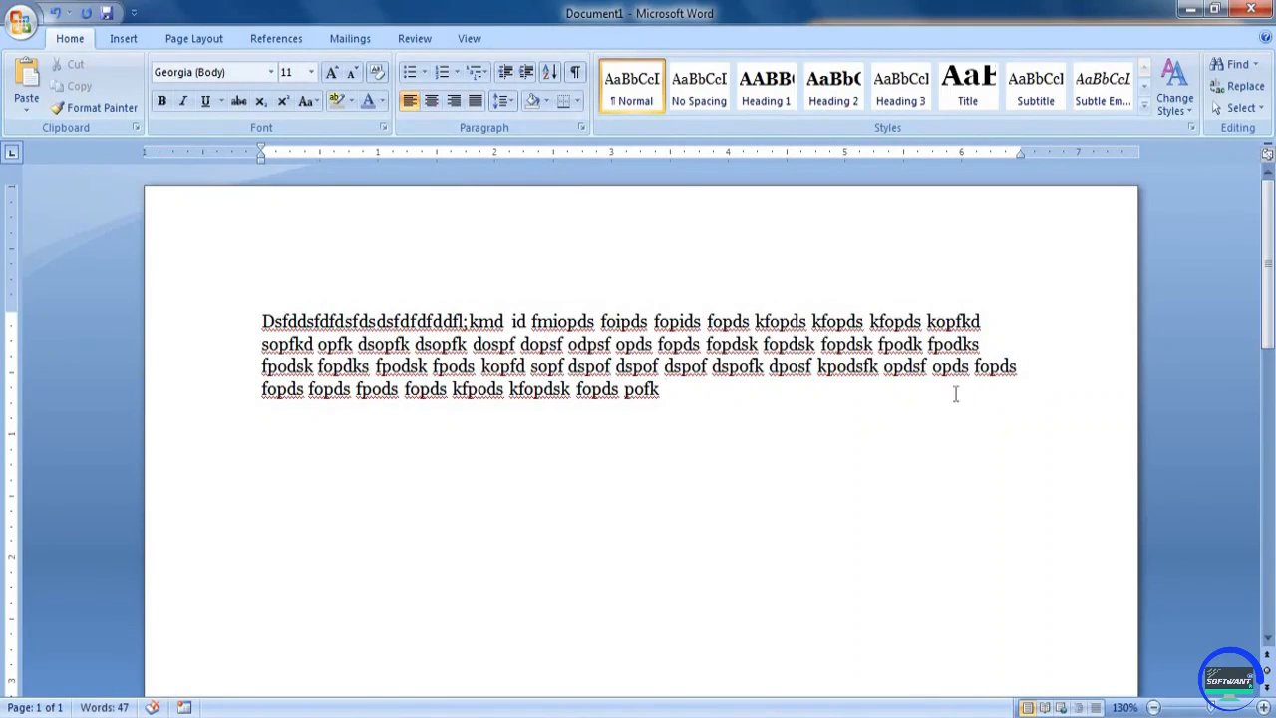
{"action": "scroll", "coordinate": [710, 420], "scroll_direction": "up", "scroll_amount": 3}
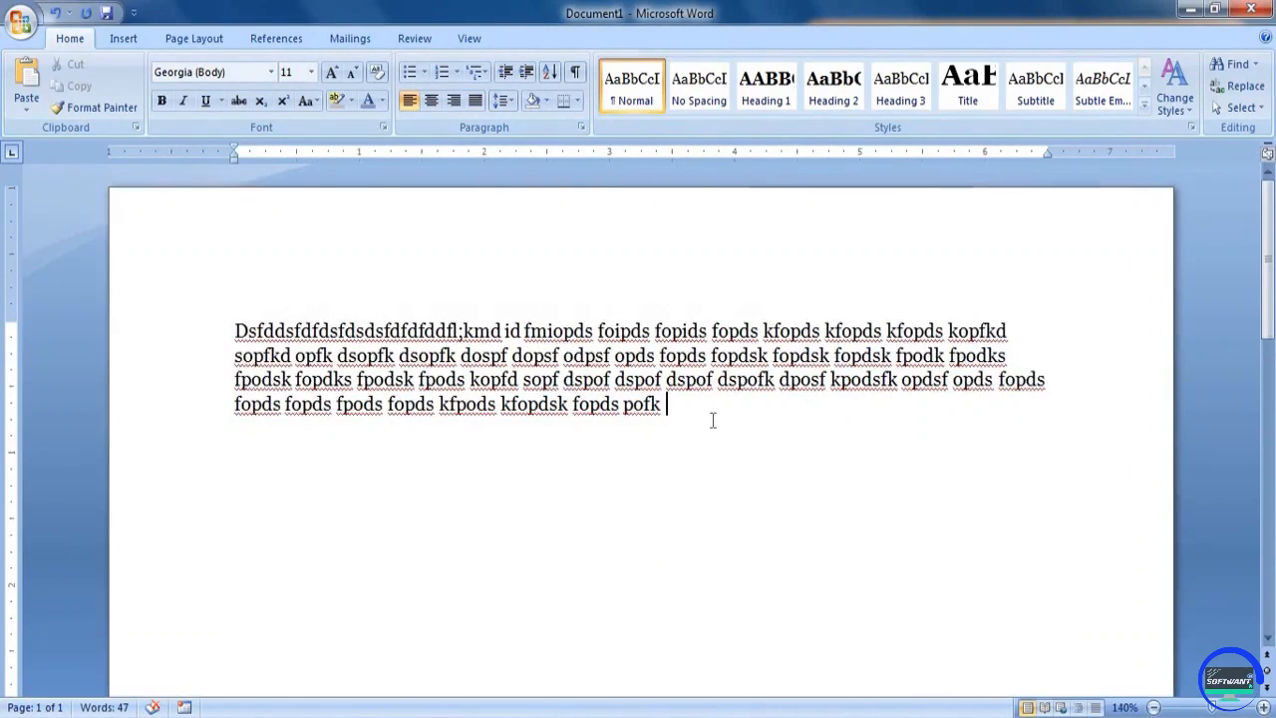
{"action": "scroll", "coordinate": [714, 423], "scroll_direction": "up", "scroll_amount": 1}
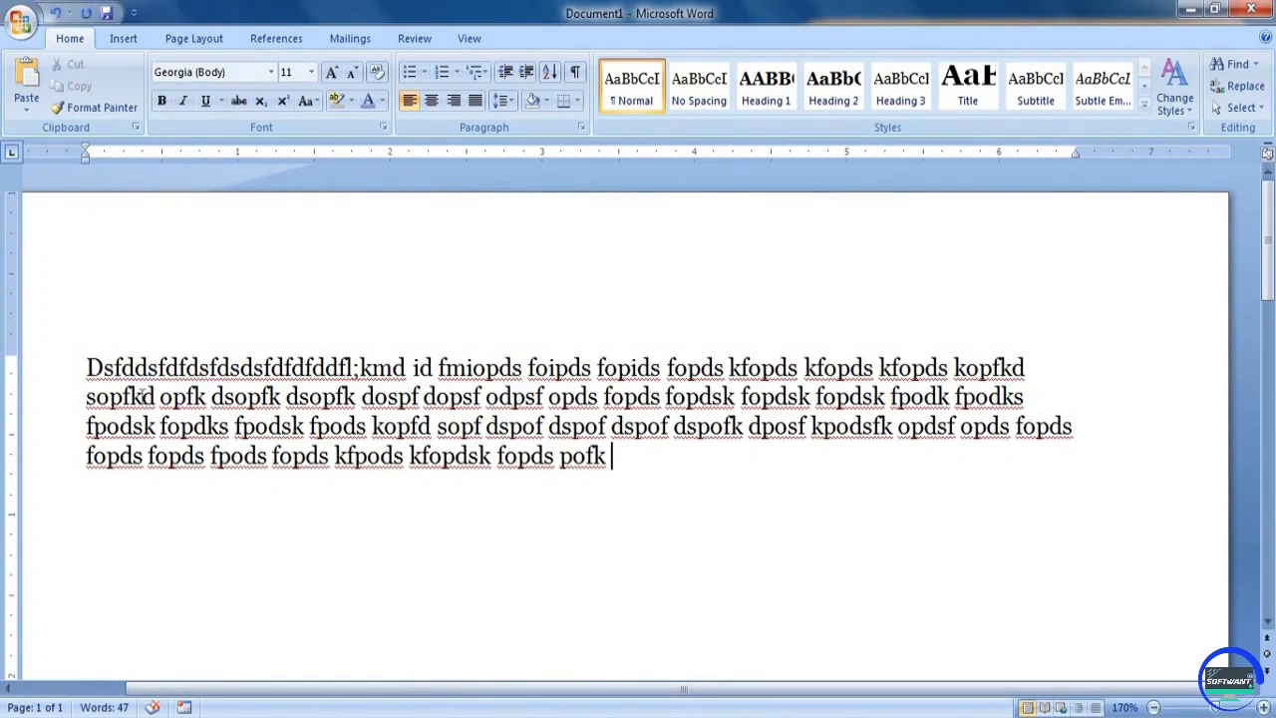
{"action": "left_click_drag", "start_coordinate": [157, 396], "coordinate": [97, 397]}
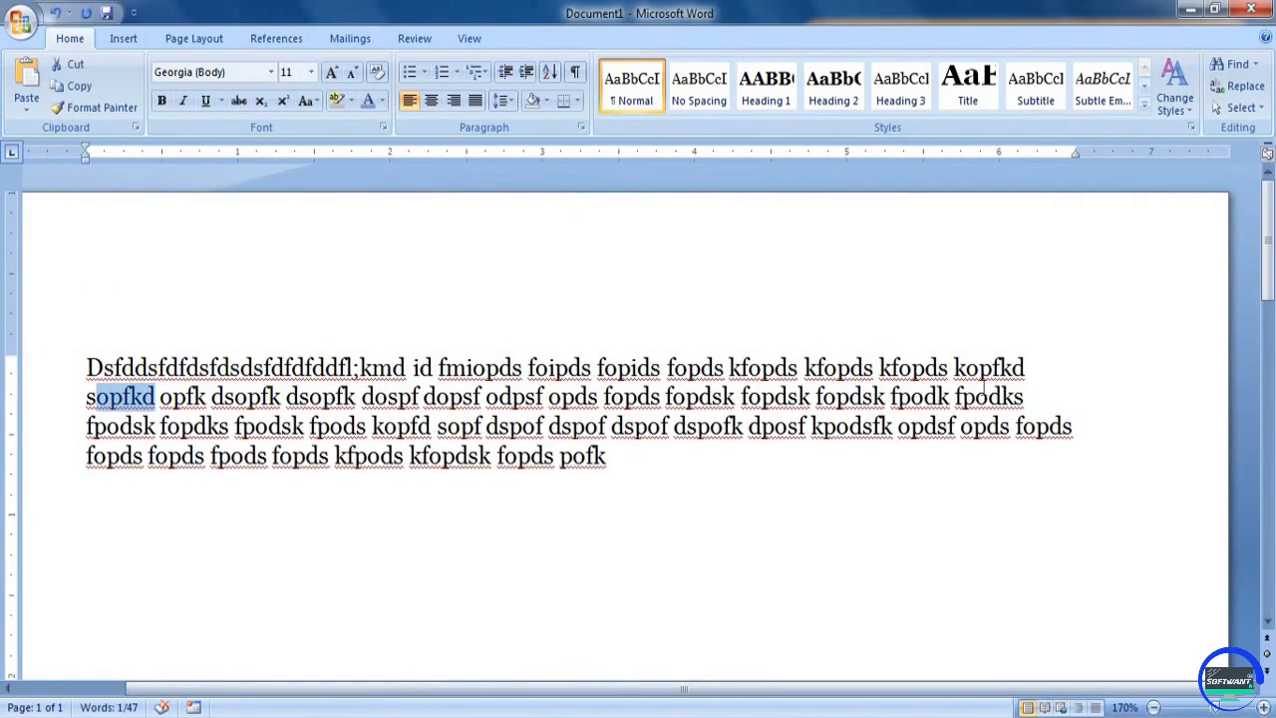
{"action": "left_click", "coordinate": [965, 467]}
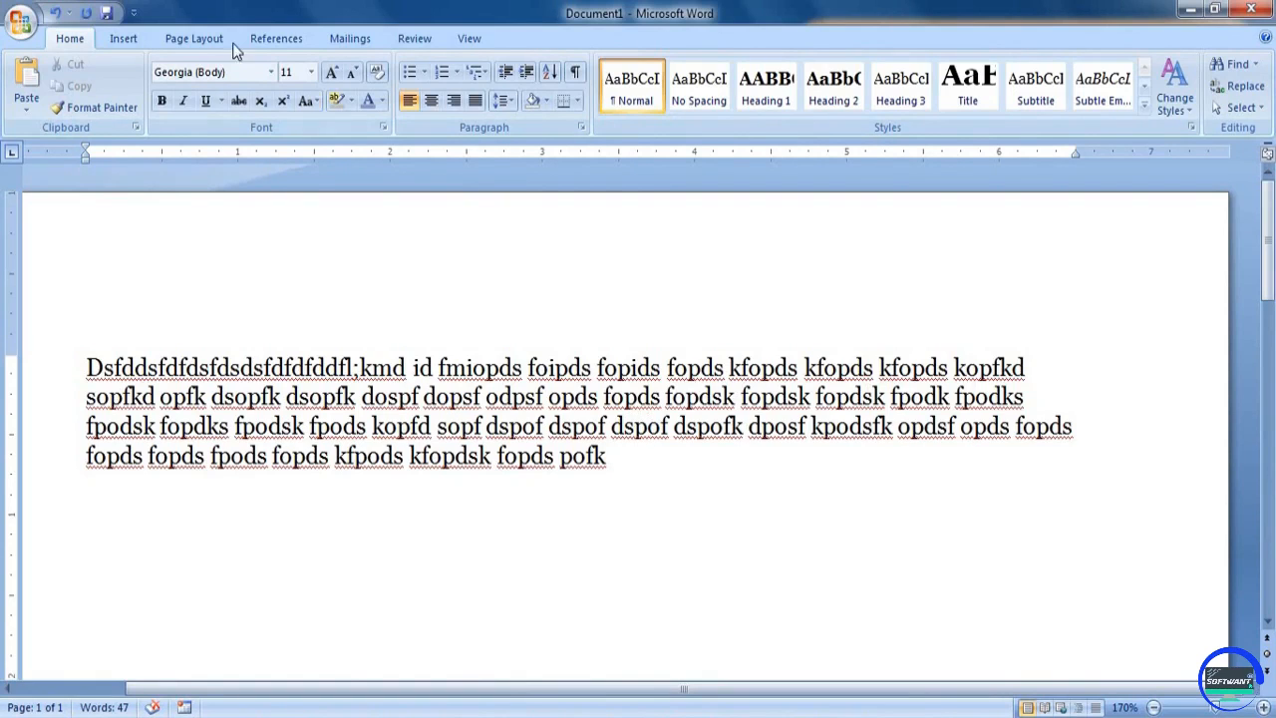
{"action": "left_click", "coordinate": [204, 39]}
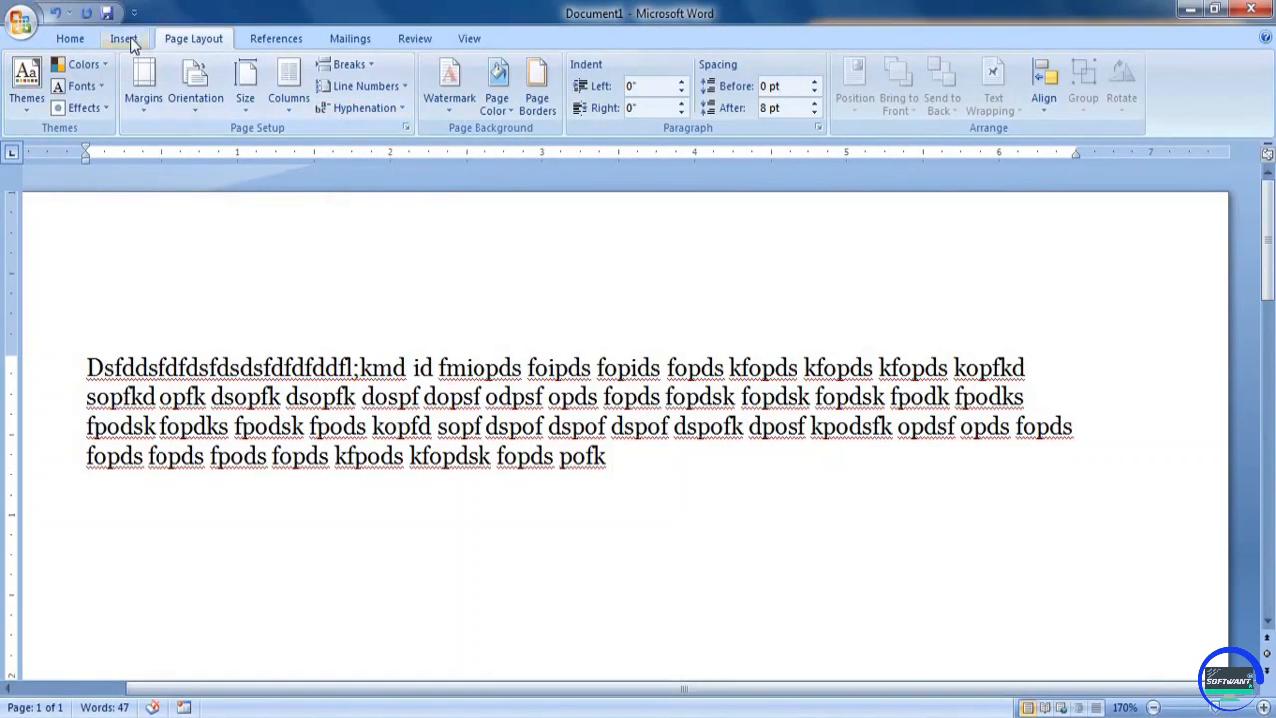
{"action": "left_click", "coordinate": [71, 39]}
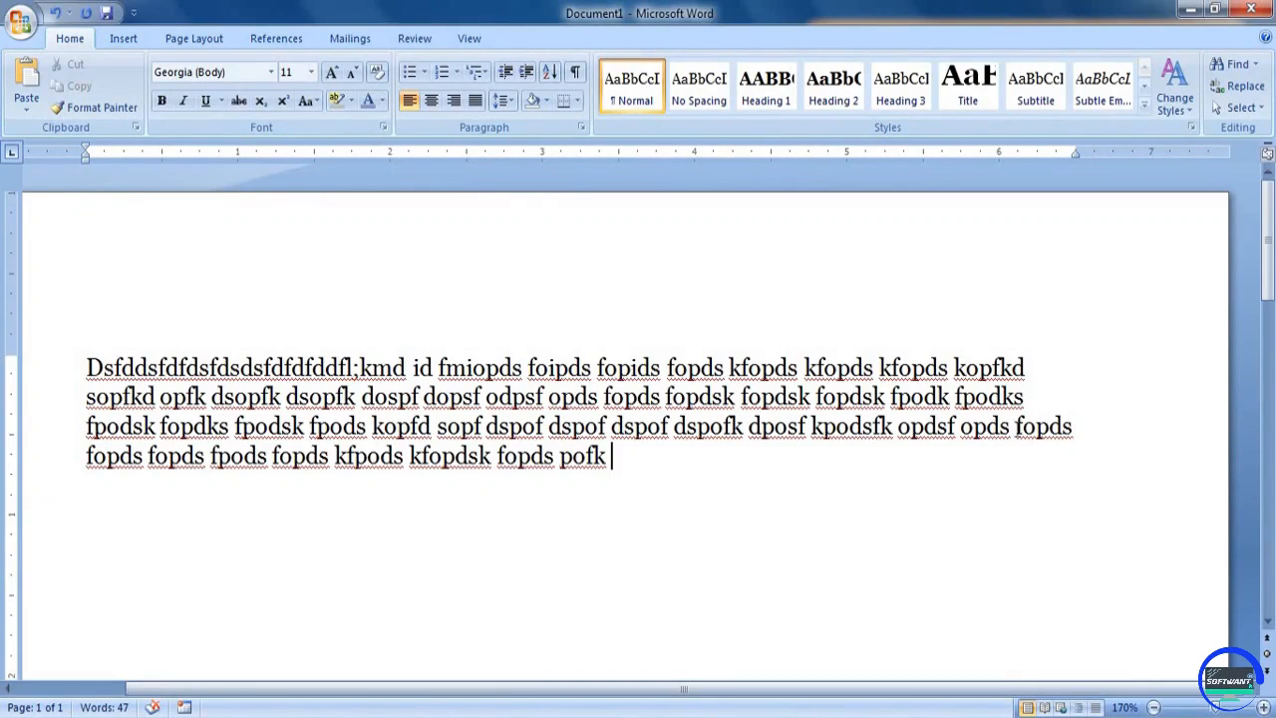
Justify the whole four-line filler paragraph
{"action": "left_click_drag", "start_coordinate": [1015, 426], "coordinate": [1073, 432]}
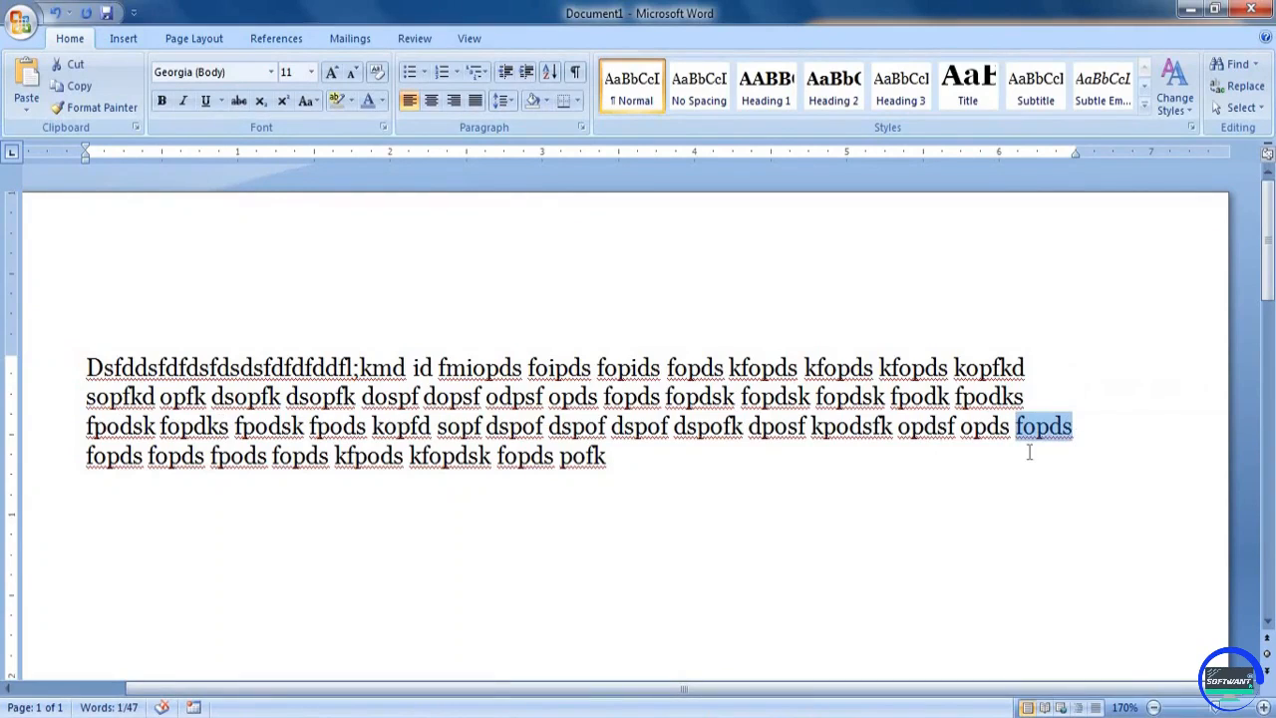
{"action": "left_click", "coordinate": [667, 466]}
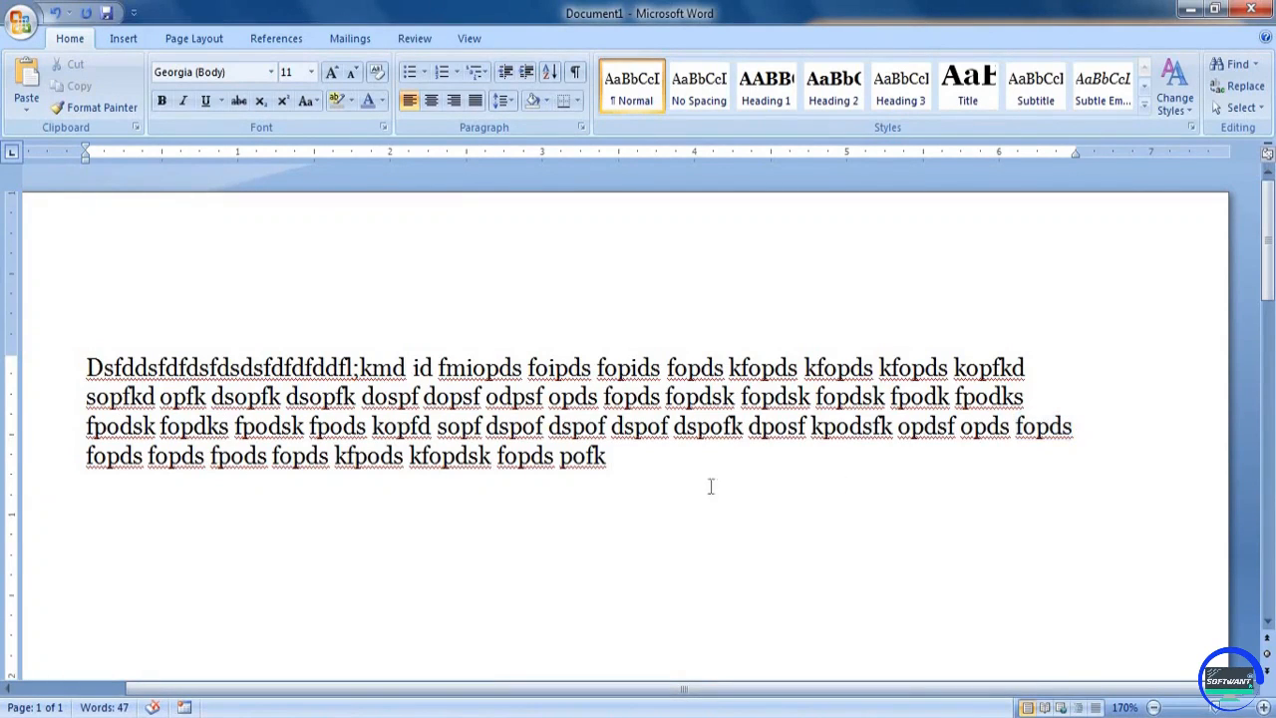
{"action": "left_click_drag", "start_coordinate": [672, 478], "coordinate": [116, 324]}
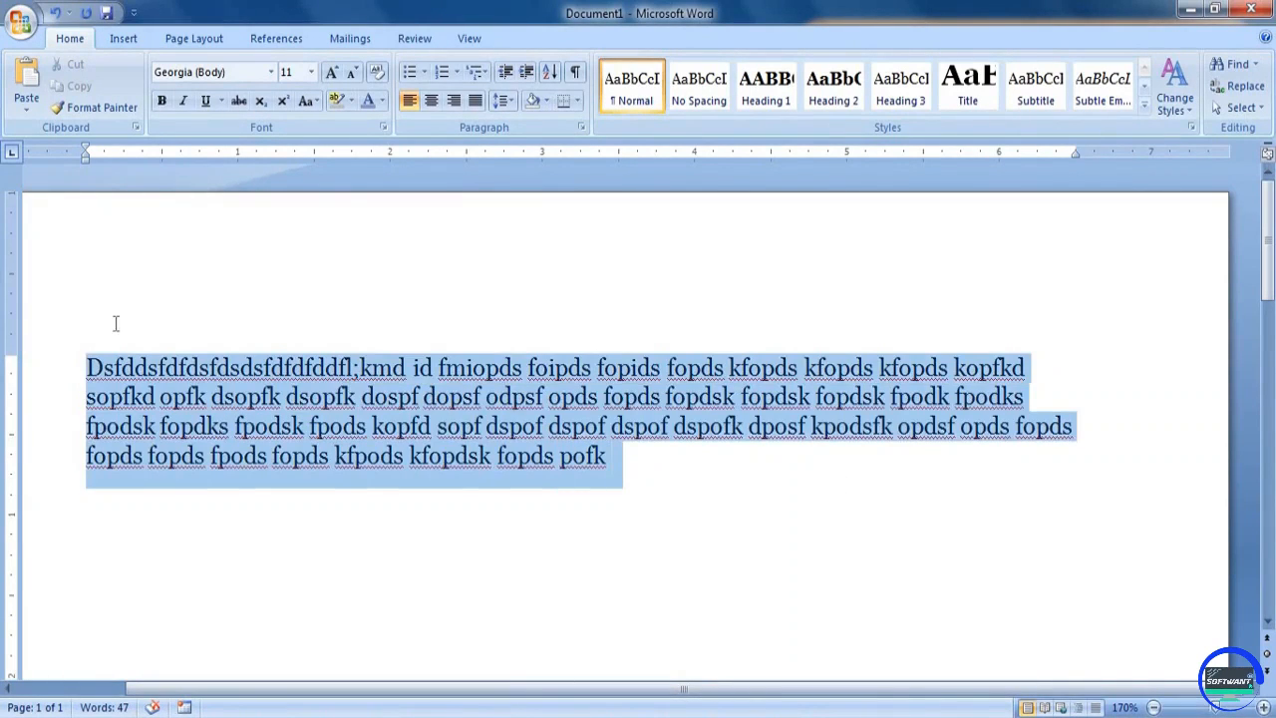
{"action": "left_click", "coordinate": [477, 108]}
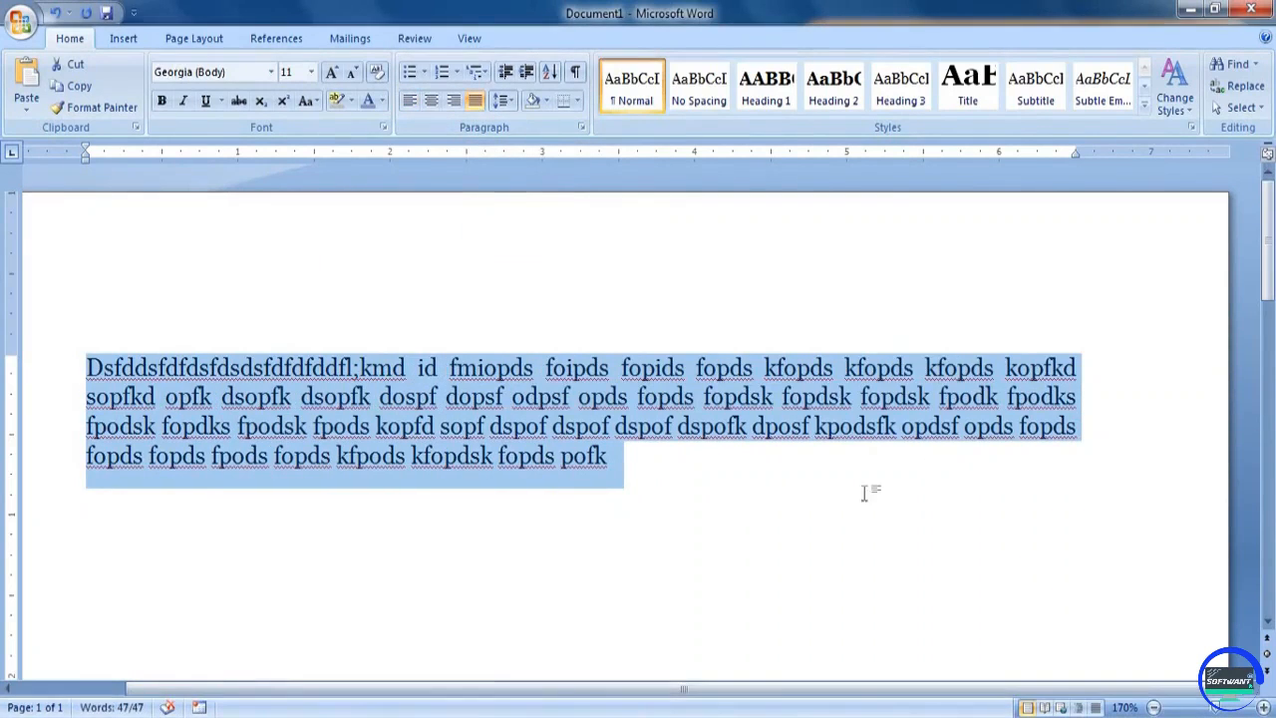
{"action": "left_click", "coordinate": [715, 486]}
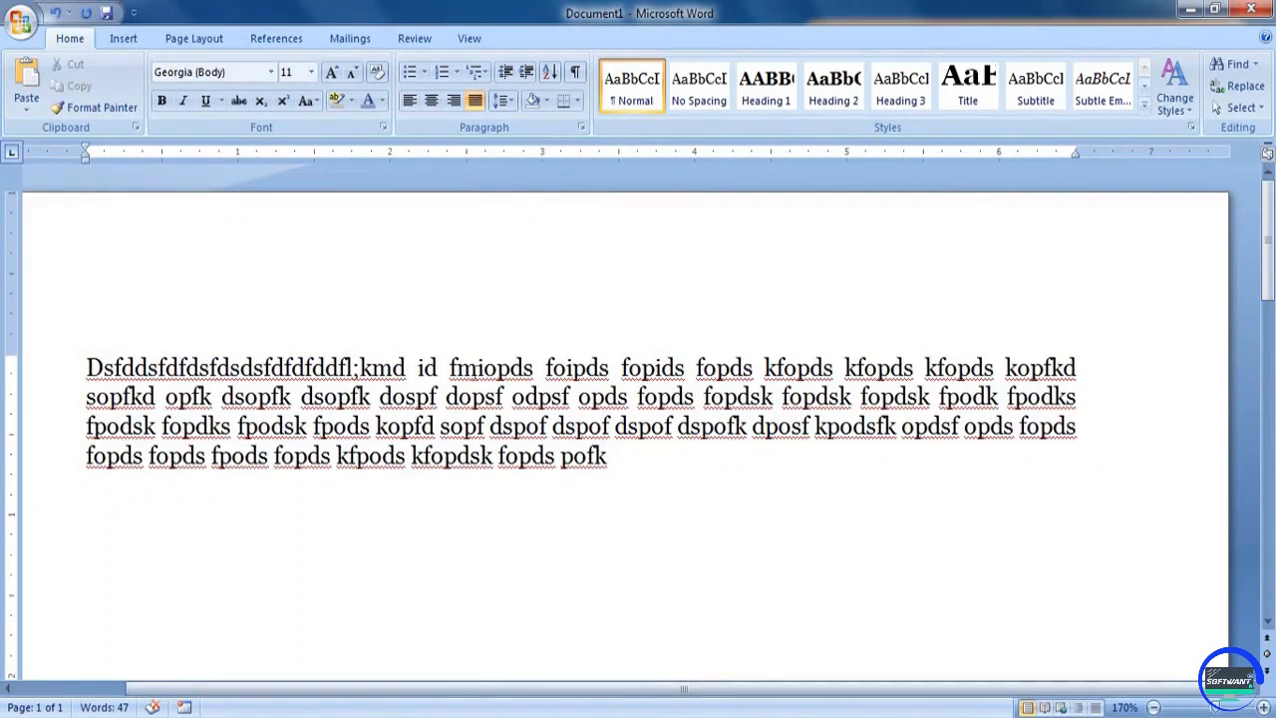
Examine the gaps between words in the first line of the justified paragraph
{"action": "left_click_drag", "start_coordinate": [413, 367], "coordinate": [837, 369]}
{"action": "left_click", "coordinate": [750, 396]}
{"action": "left_click_drag", "start_coordinate": [758, 371], "coordinate": [686, 373]}
{"action": "left_click", "coordinate": [689, 366]}
{"action": "left_click_drag", "start_coordinate": [994, 368], "coordinate": [1003, 368]}
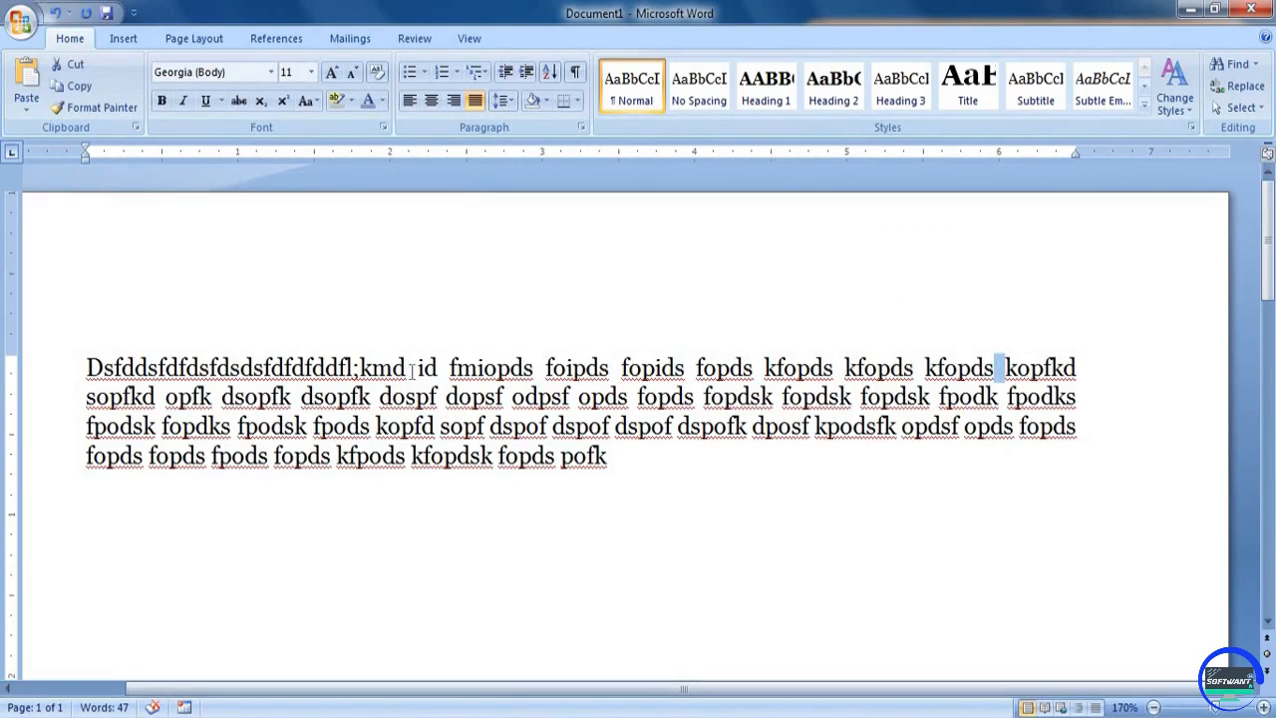
{"action": "left_click_drag", "start_coordinate": [406, 371], "coordinate": [417, 371]}
{"action": "left_click", "coordinate": [638, 531]}
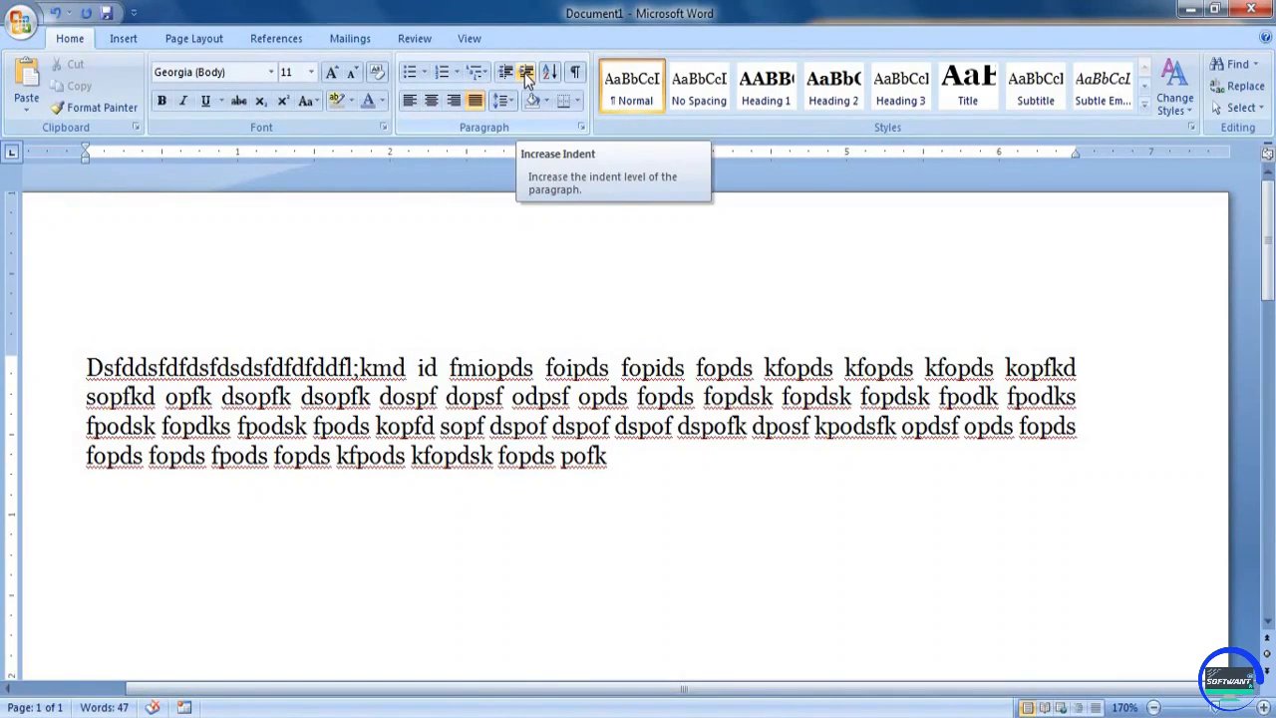
Replace the document's text with a first-line-indented filler paragraph of three lines, from "Lkdj fdfj doif" through "oipdf oipdf d"
{"action": "scroll", "coordinate": [622, 456], "scroll_direction": "down", "scroll_amount": 2}
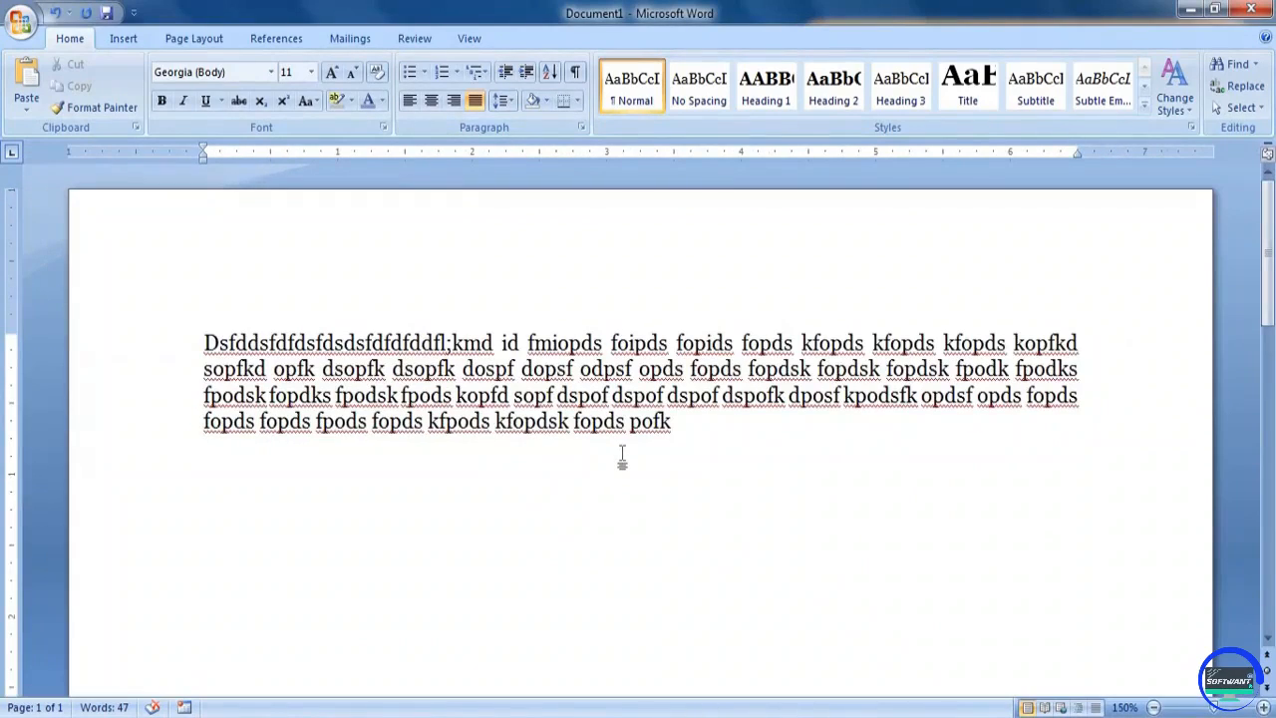
{"action": "key", "text": "ctrl+a"}
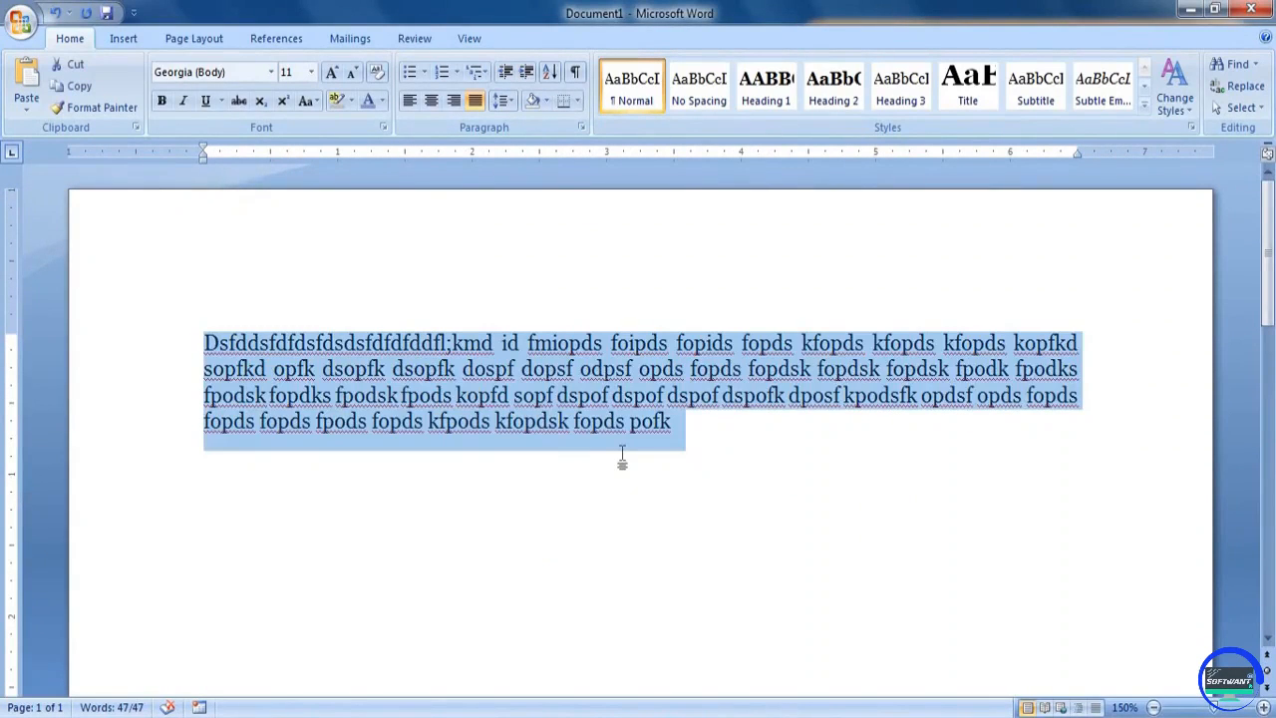
{"action": "key", "text": "Delete"}
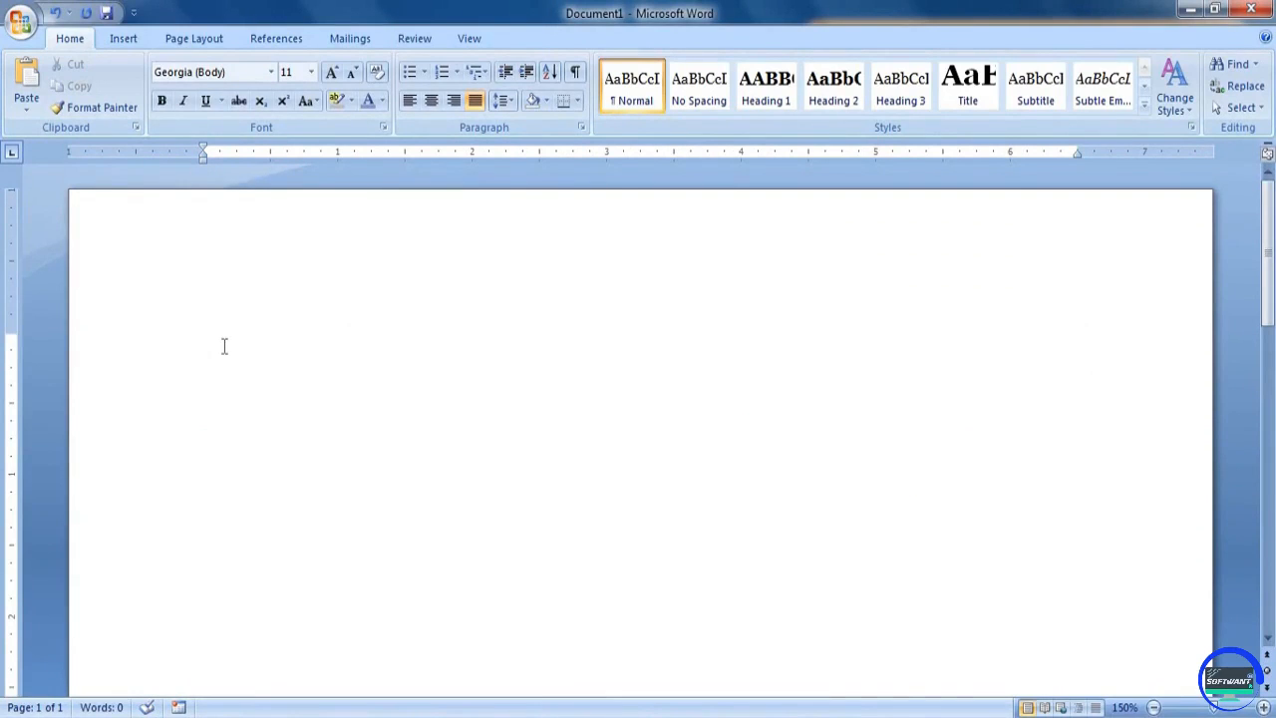
{"action": "type", "text": "Lkdj fd"}
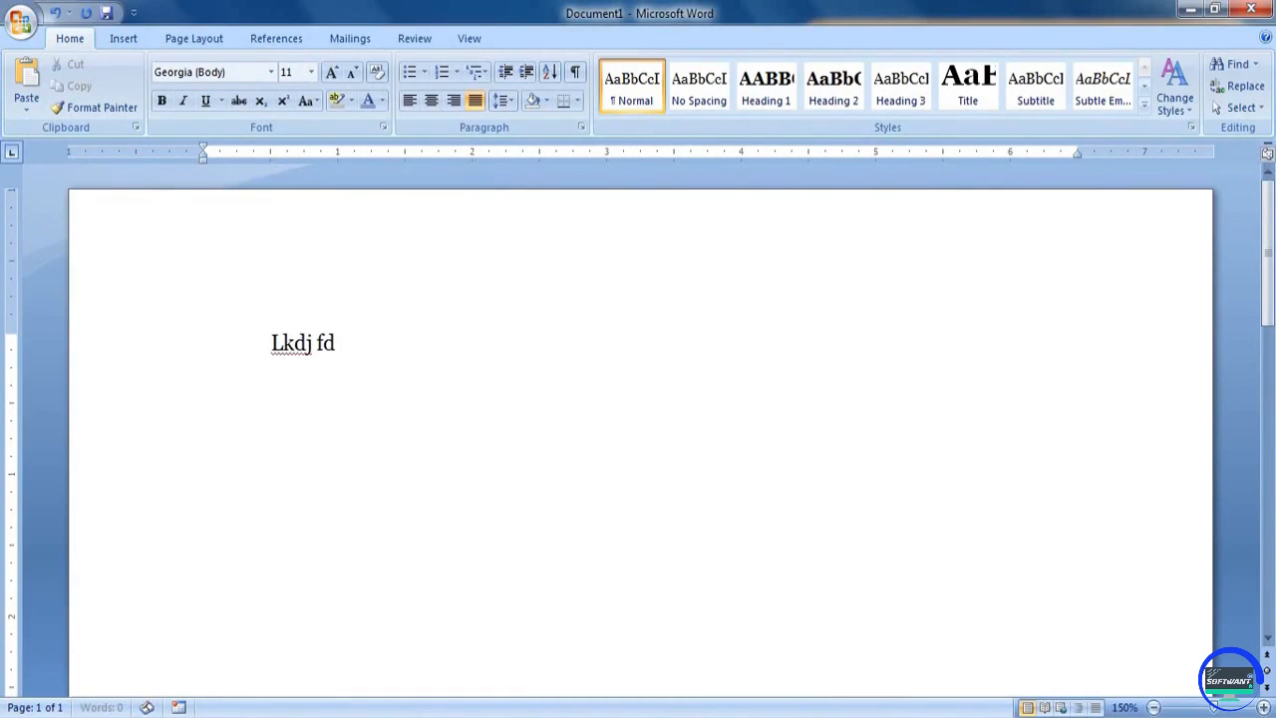
{"action": "type", "text": "fj doif doipf doipf odipsf opidf opdisf podsf poidsf piods fpoids fpoids fop"}
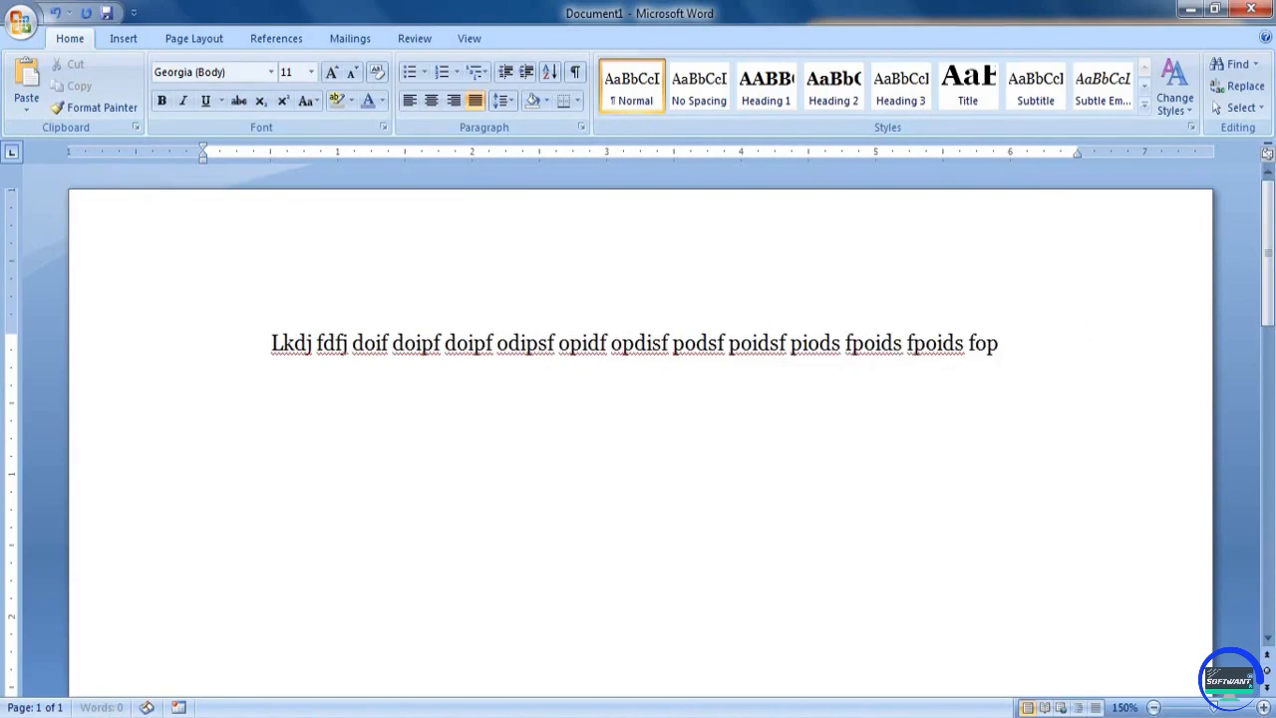
{"action": "type", "text": "ids kofpdk fopdk fpodk fpodks fpod kfopd fodk ofpkd spofk dpofkd pofkd spofk dspofk dsopfk dsoipf jkdsoipf dopsif opidsf oipdf oipdf d"}
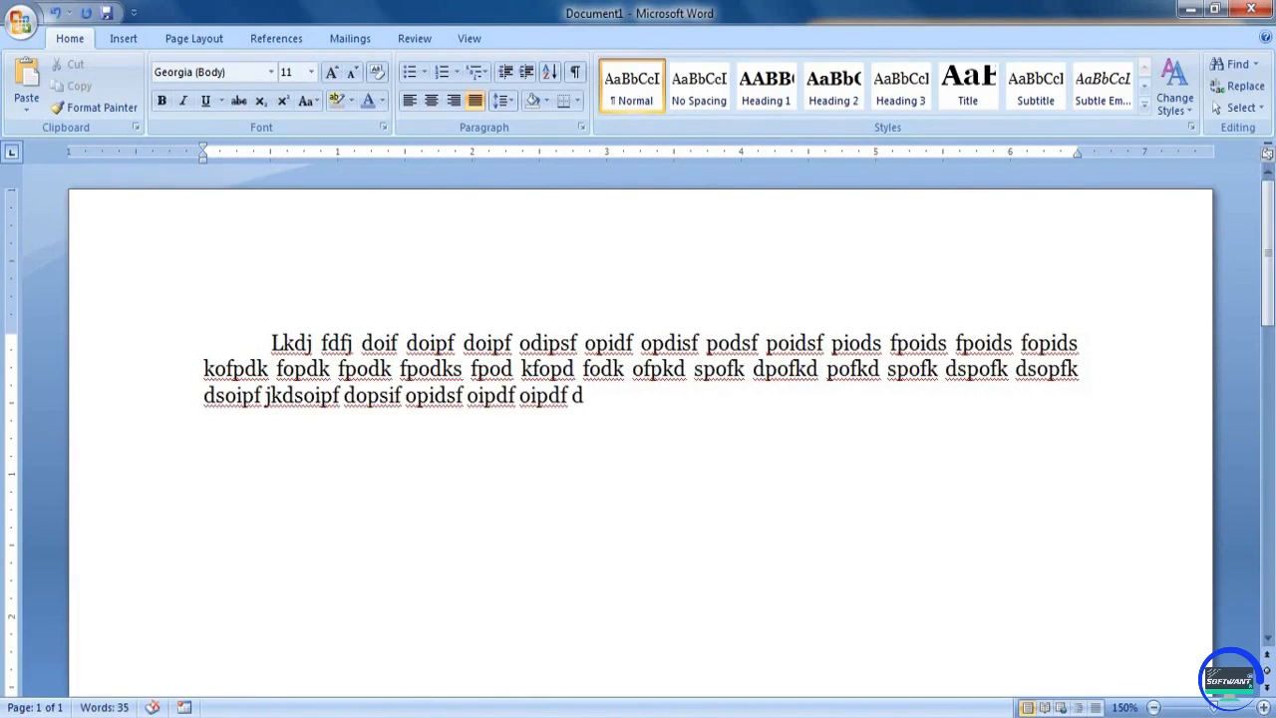
{"action": "type", "text": "df"}
Add a second first-line-indented filler paragraph, from "Ljfd fdf iodf" through "fopids fopidsf", and start a third indented line
{"action": "key", "text": "BackSpace"}
{"action": "key", "text": "BackSpace"}
{"action": "key", "text": "Tab"}
{"action": "type", "text": "Ljfd fdf iodf iod fiod fiod fiod fio"}
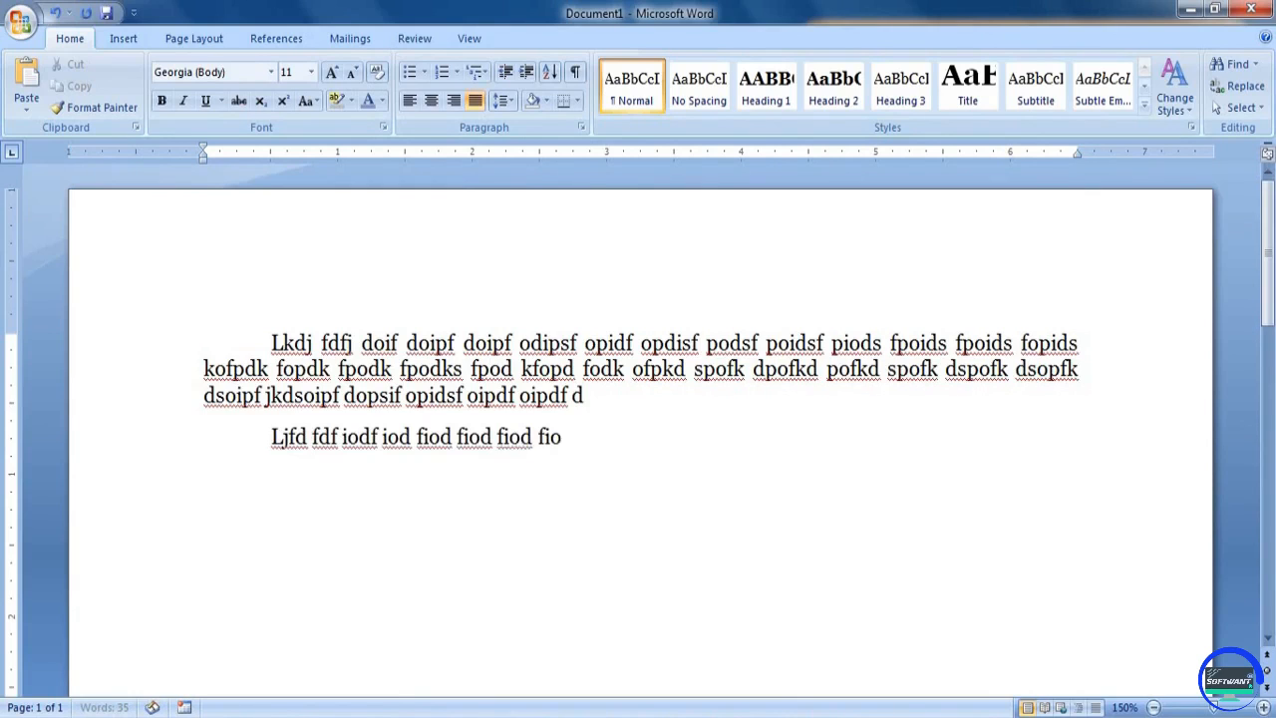
{"action": "type", "text": "d fiods fiopds foipds fiopds foipd foipd foipd sofipd sofip dsoif dsoipf"}
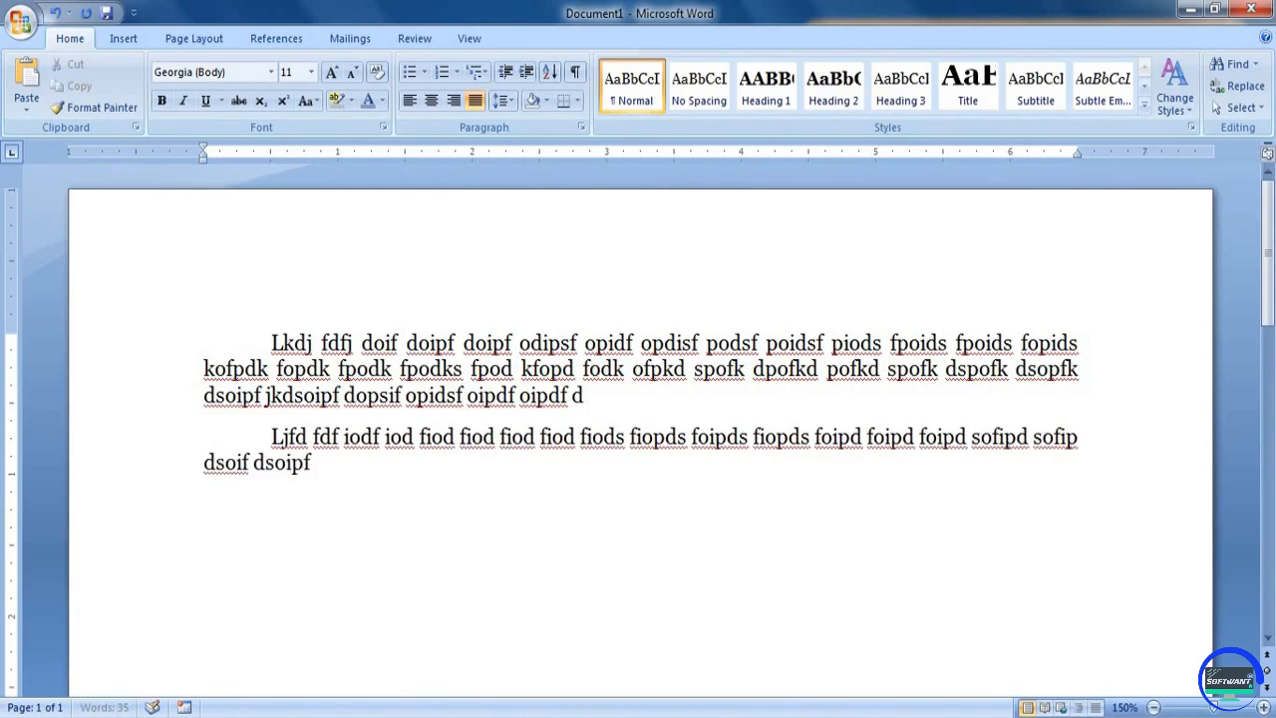
{"action": "type", "text": " dsoif dsiof disof diospf diosf iodsf iods foids foipds foipds foipds foi"}
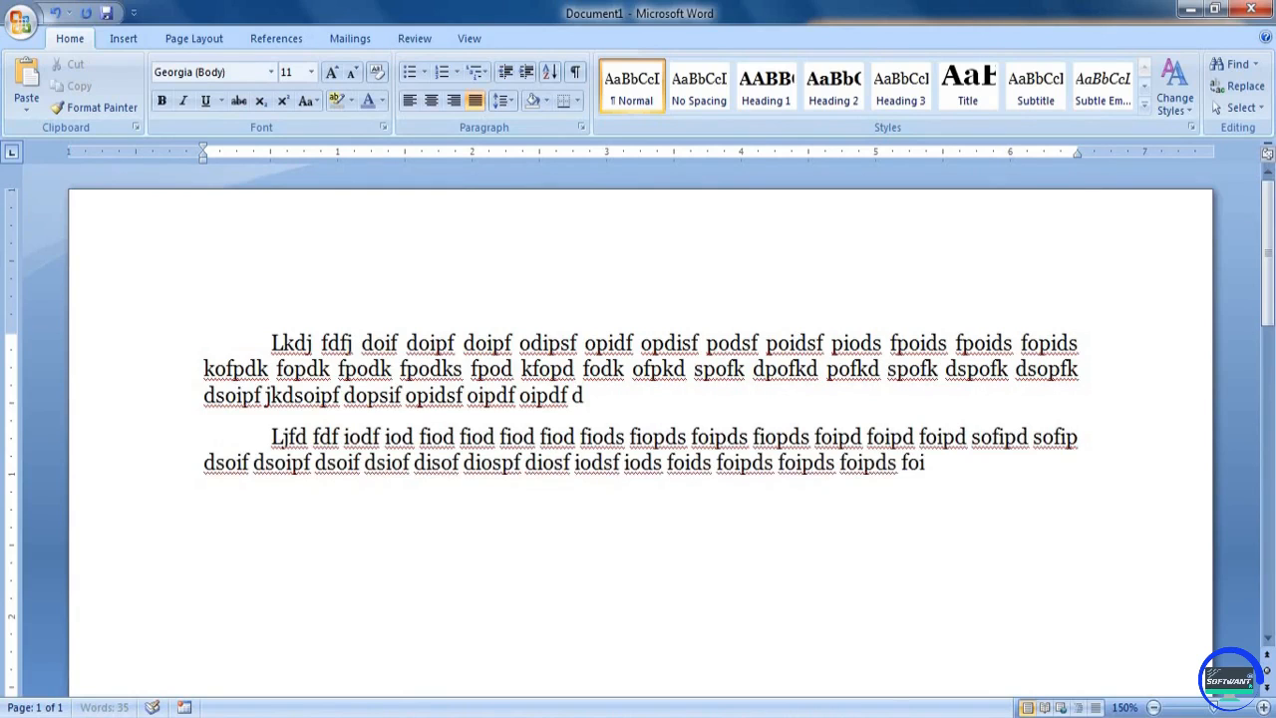
{"action": "type", "text": "pds foipds foipds foipds fopids fopidsf"}
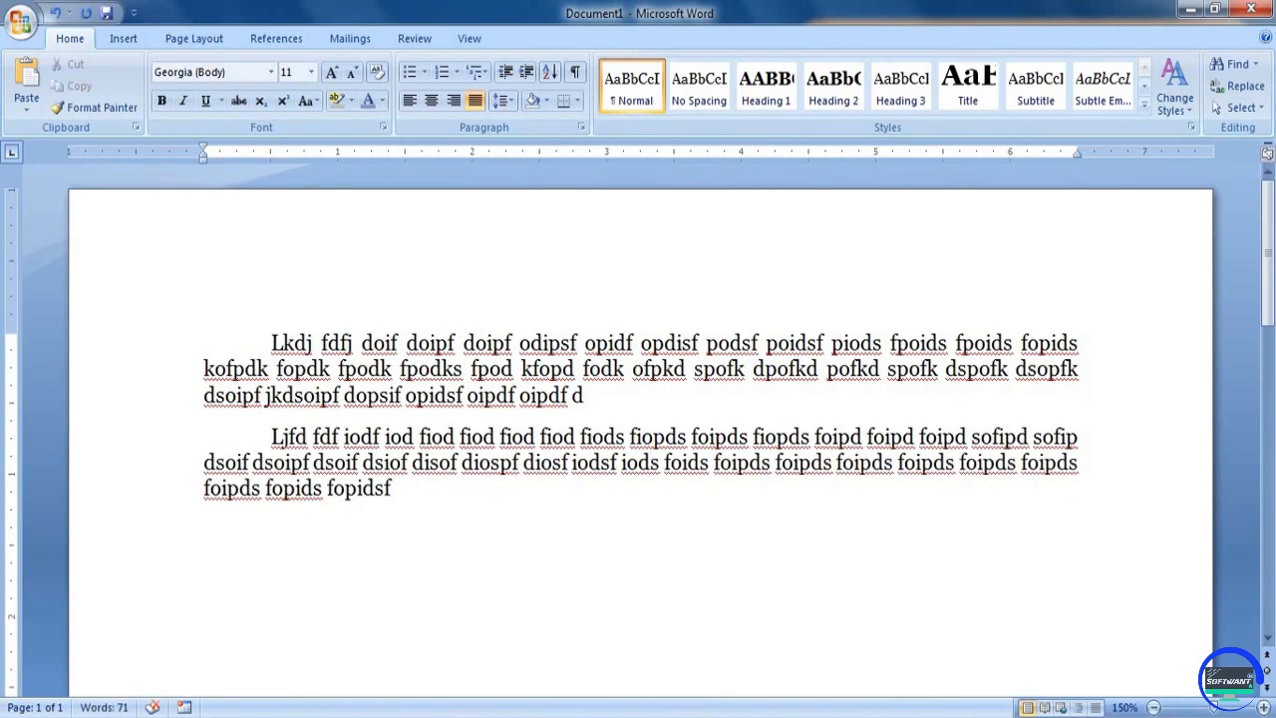
{"action": "key", "text": "Return"}
{"action": "key", "text": "Tab"}
Clear the document and set a hanging indent of 0.5 inch on the empty paragraph
{"action": "key", "text": "ctrl+a"}
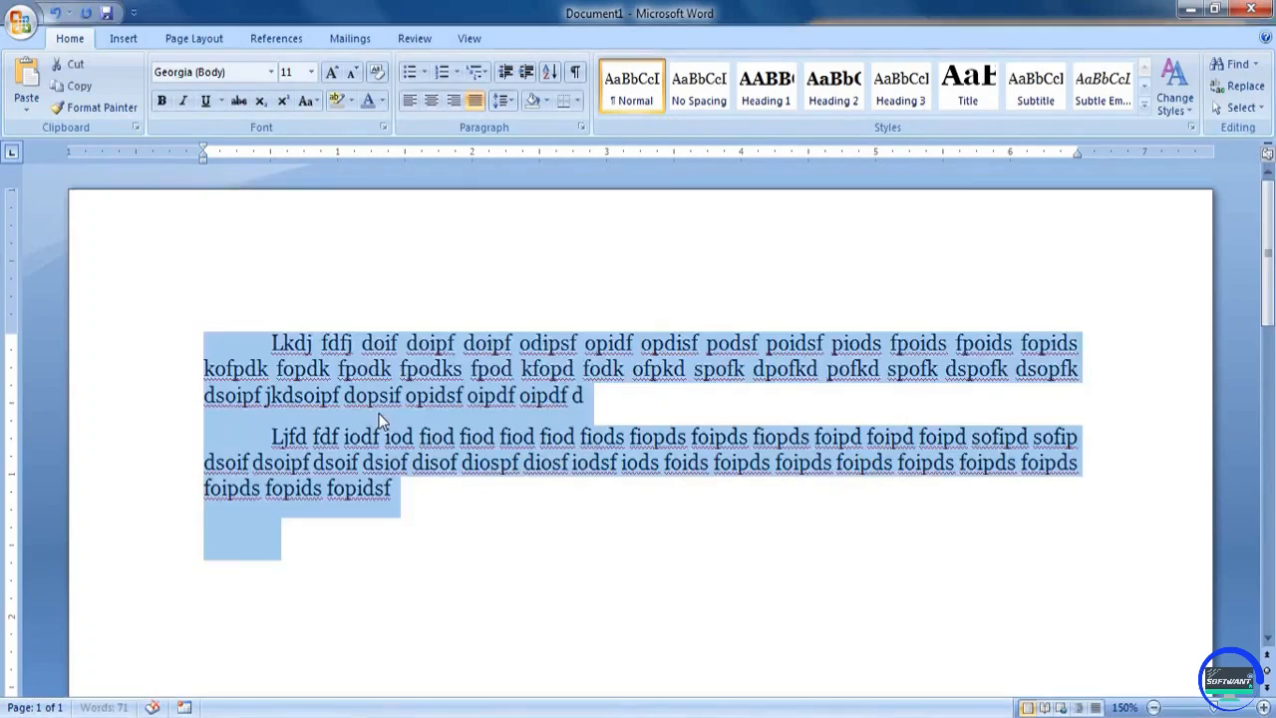
{"action": "key", "text": "Delete"}
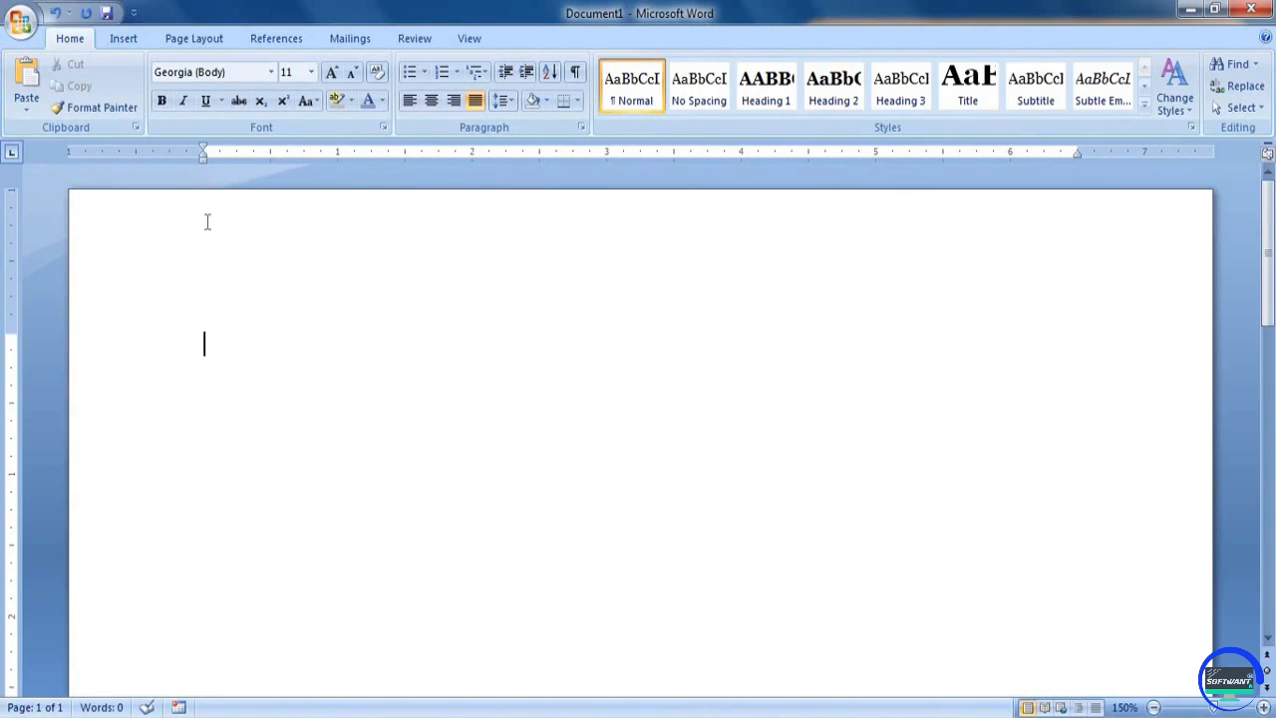
{"action": "mouse_move", "coordinate": [202, 157]}
{"action": "left_mouse_down"}
{"action": "mouse_move", "coordinate": [269, 158]}
{"action": "mouse_move", "coordinate": [248, 147]}
{"action": "left_mouse_up"}
{"action": "left_click_drag", "start_coordinate": [211, 145], "coordinate": [206, 145]}
Enter a four-line filler paragraph with the hanging indent, from "Lkdsjf dfdf doif" through "fojd ifdfjdilsfjdlsfdifj"
{"action": "type", "text": "lkdsjf"}
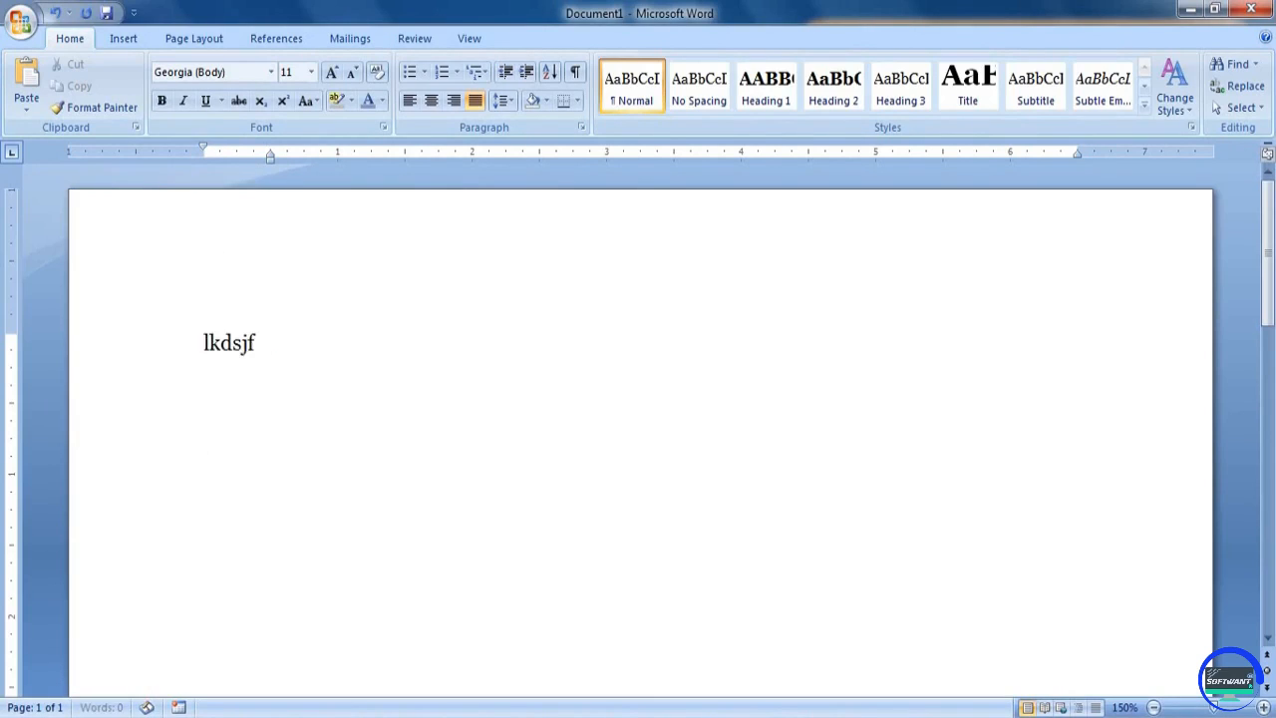
{"action": "type", "text": " dfdf doif oid fiod foid fiods foipd foid sfoid sfoipd so"}
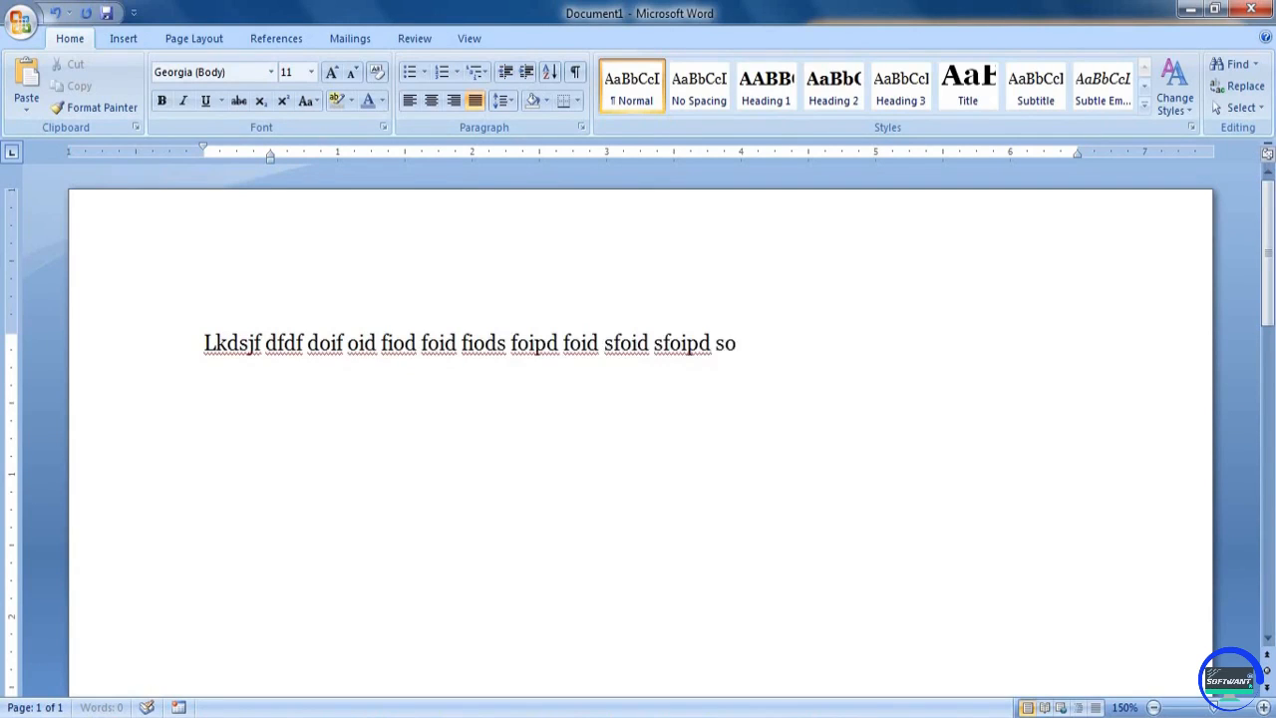
{"action": "type", "text": "ifpd soipf dsoipf dsoipf df d"}
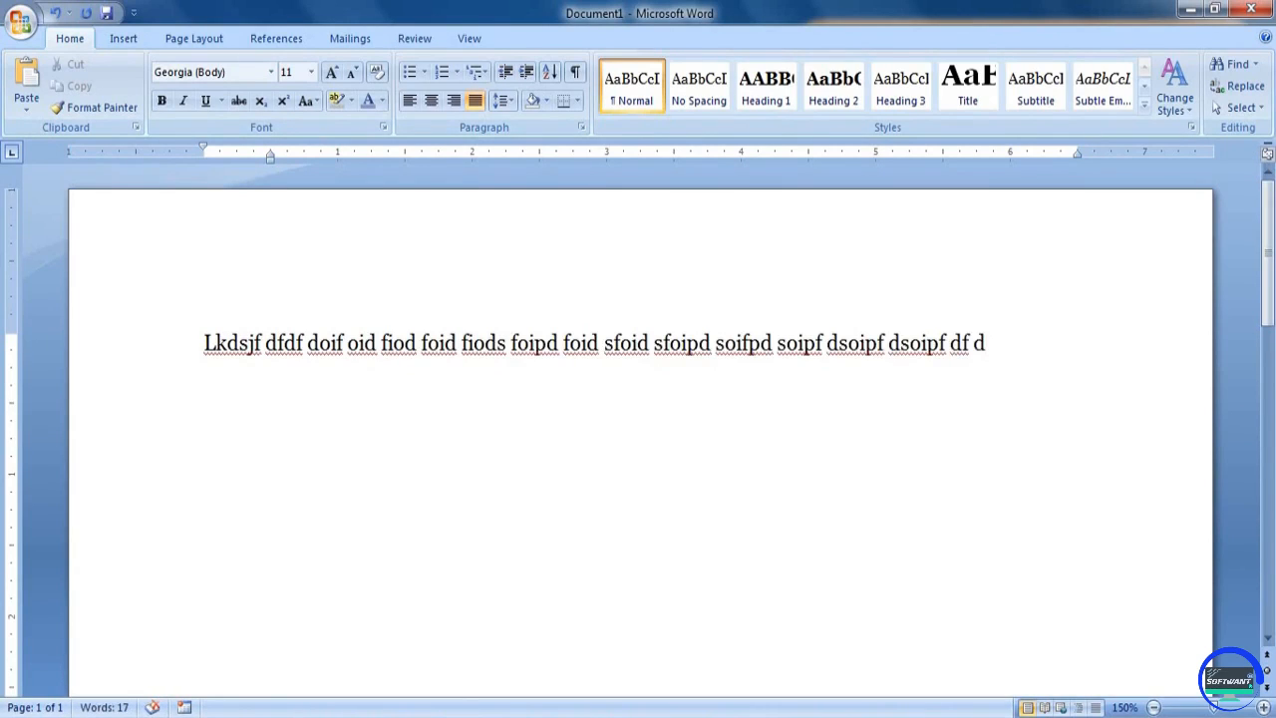
{"action": "type", "text": "lkdfjdlkfdlfsflkdsflkdslfjdslfdf"}
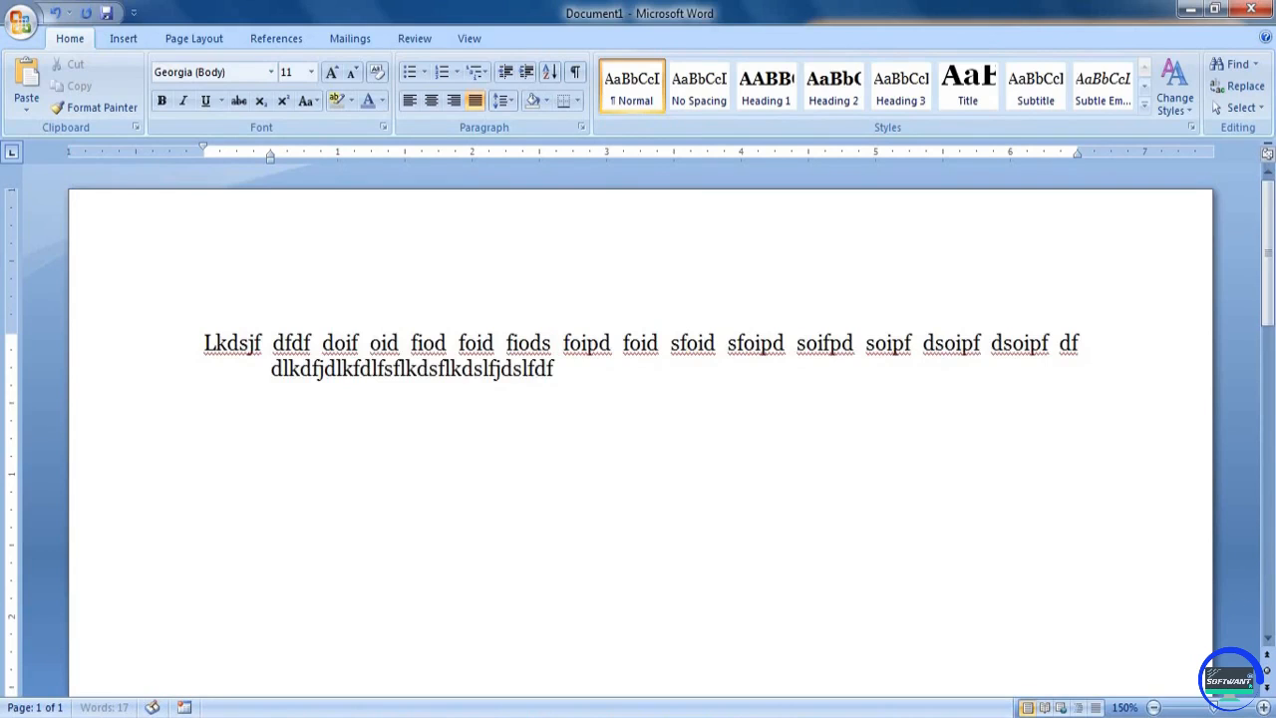
{"action": "type", "text": "dsfdsfdsfdfdffdsfds"}
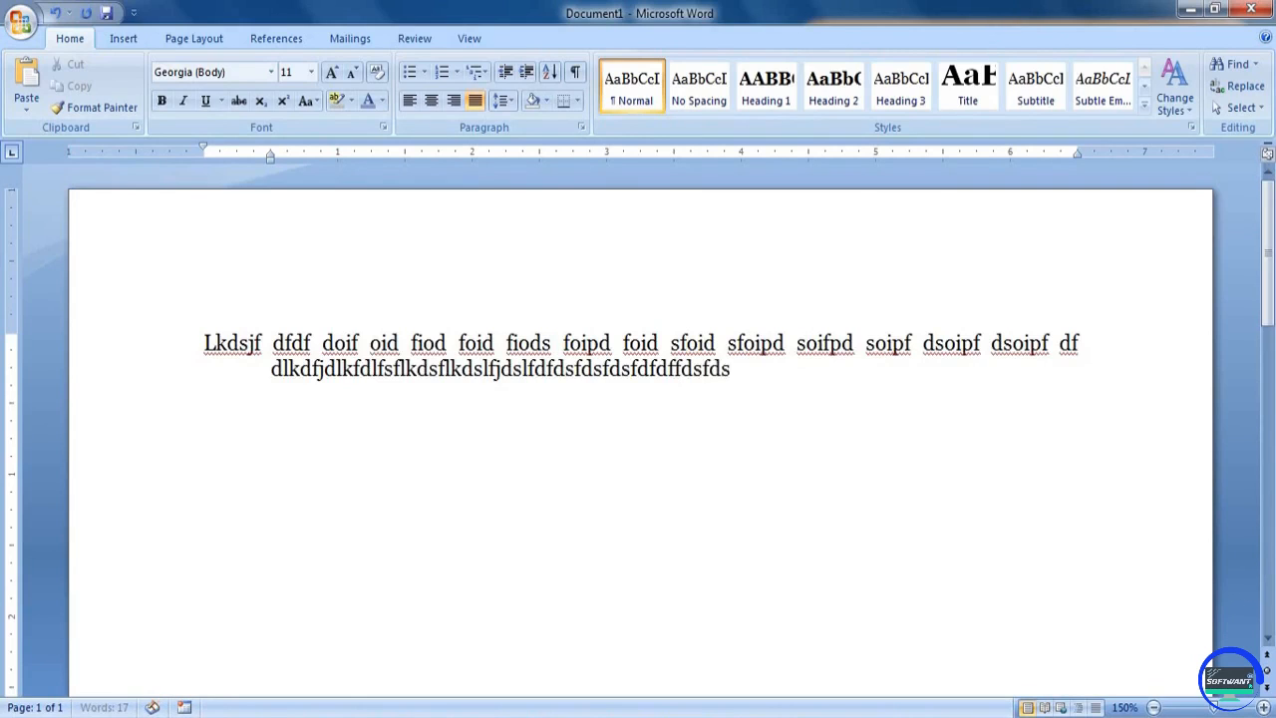
{"action": "type", "text": "fdsfd sfdsf dsiofjdsfid osfj odsfj iods fiodsj fiods iof"}
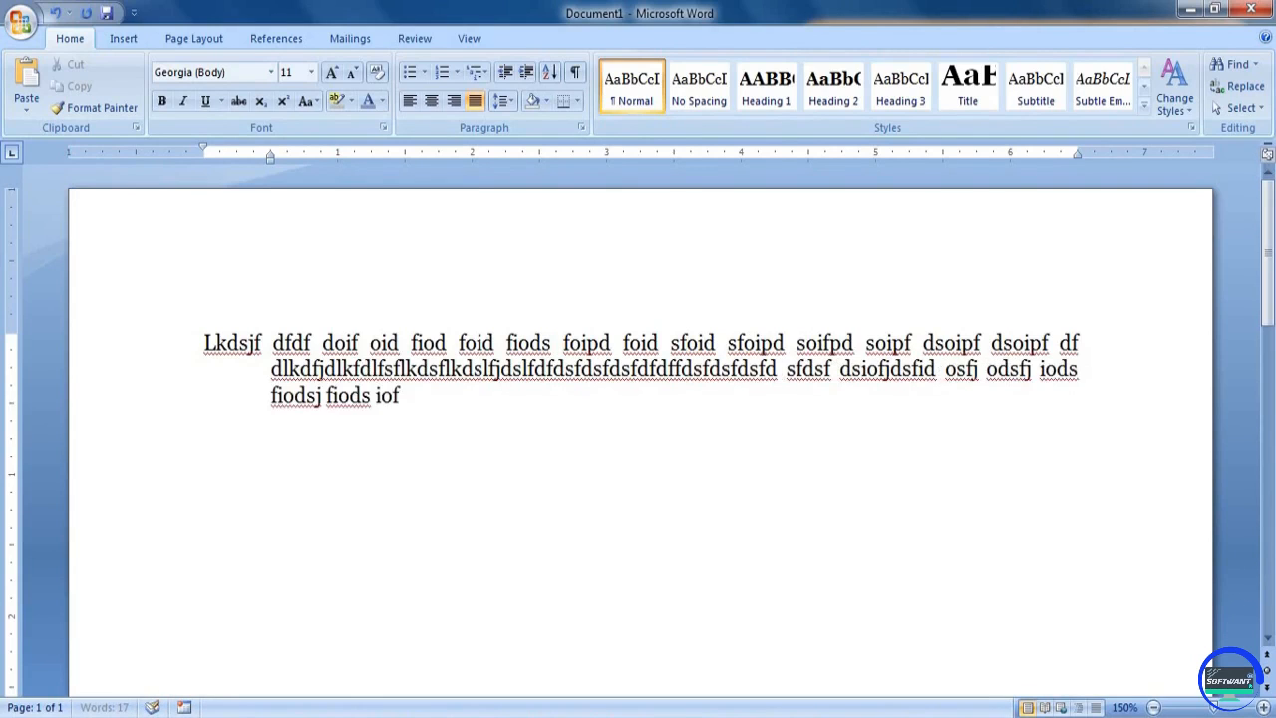
{"action": "type", "text": "d sof dsiof diosf iods fiods fiods jfiodsfdi fjdfdfdfd"}
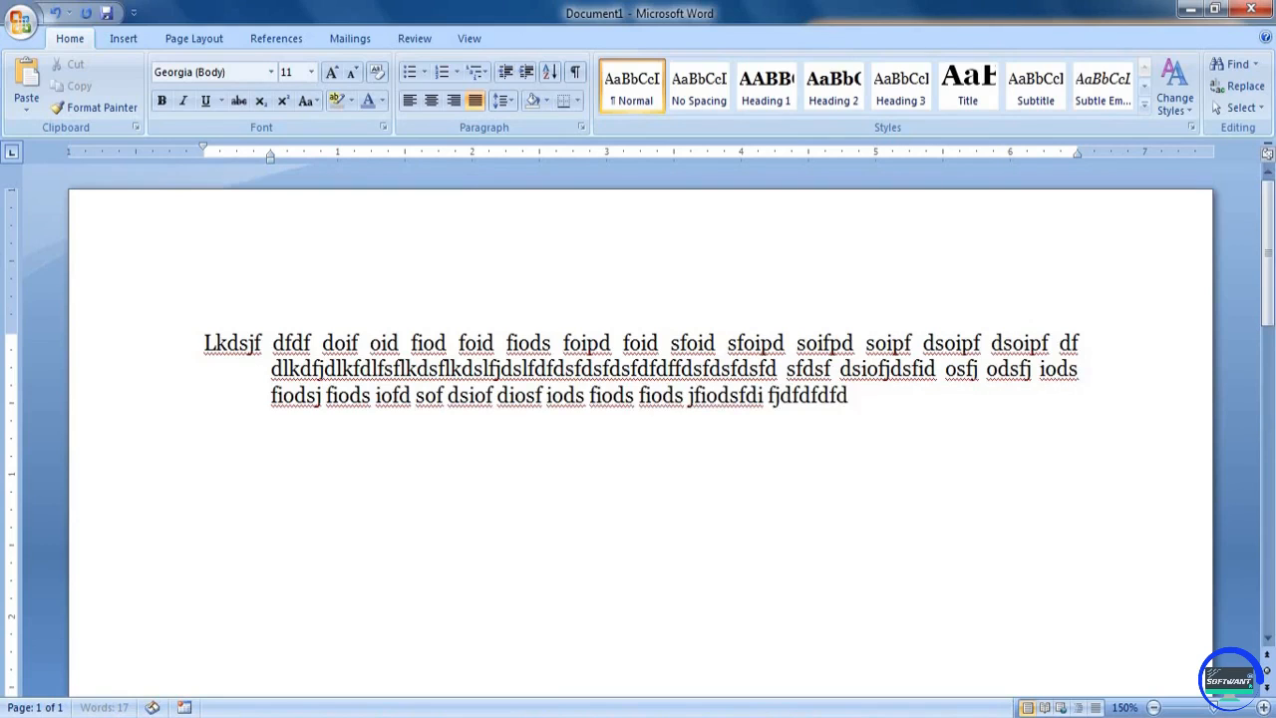
{"action": "type", "text": "fdsklfjdsfk ldsfd jsiofd jsiofj dosfj id fiods jfiod ifod jifo"}
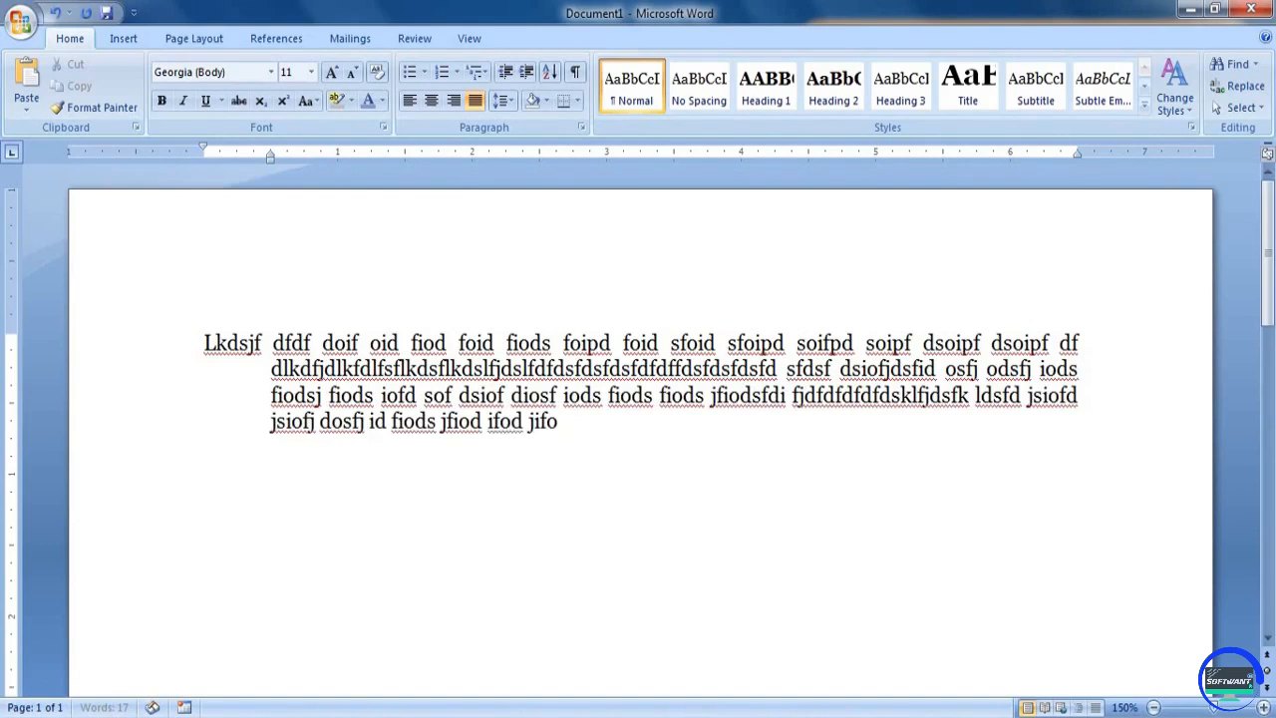
{"action": "type", "text": "d fojd ifdfjdilsfjdlsfdifj"}
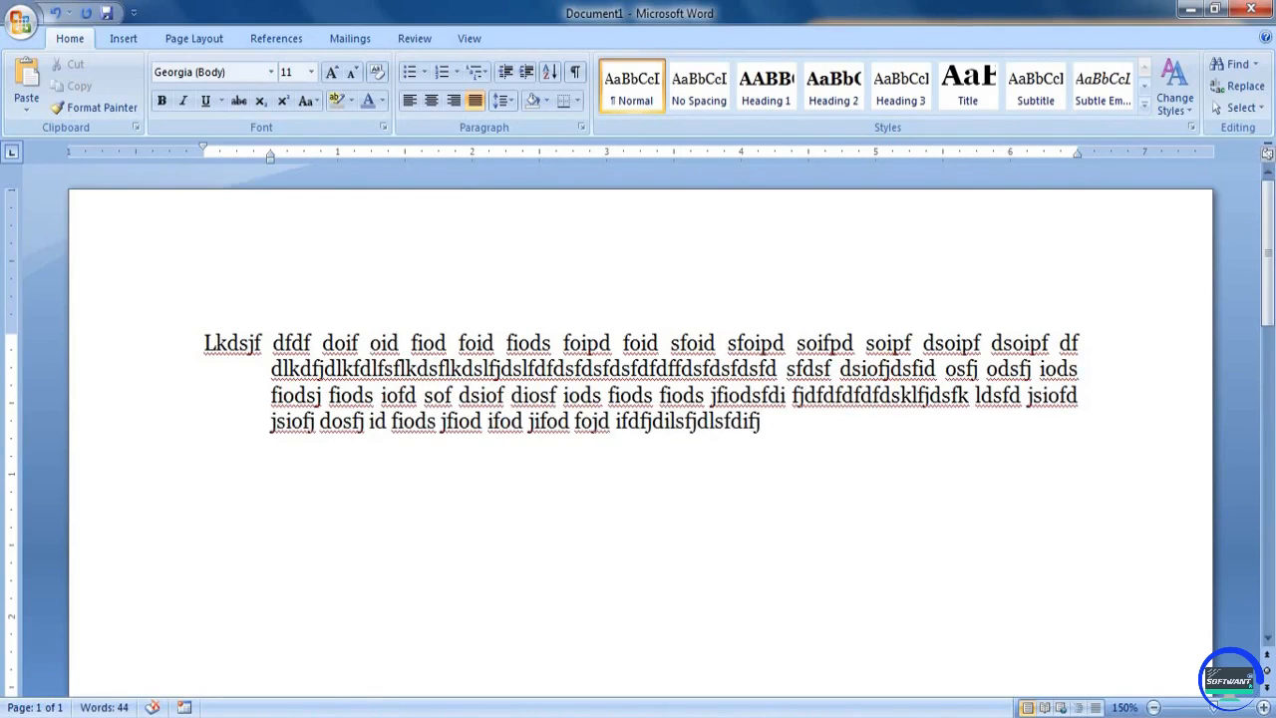
Add a second hanging-indent filler paragraph of three lines, starting with "Dlkfj difdiojf iod" and ending with "dsf dsfdsfdsfdsfds"
{"action": "key", "text": "Return"}
{"action": "type", "text": "Dlkfj difdiojf iod jfiodj fiodj fiodjs fiojd fio"}
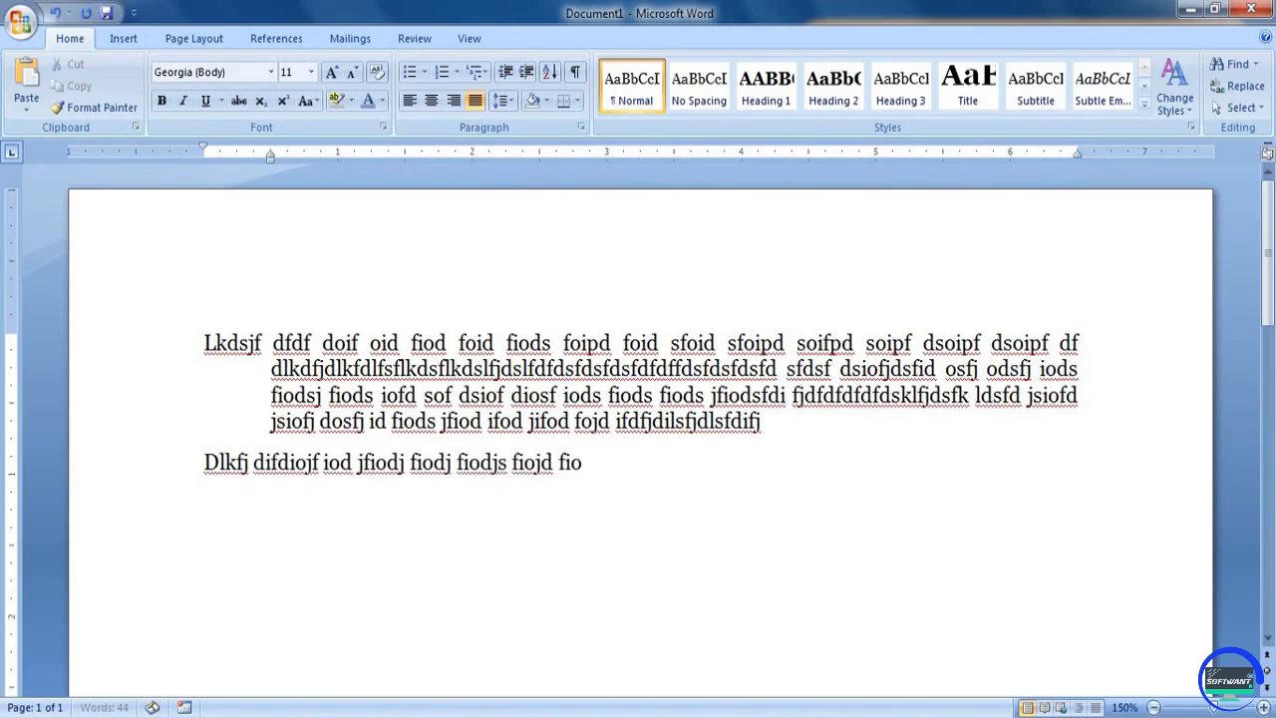
{"action": "type", "text": "jd soifd siof dsiof diof dsiof dsiof diof diosf iod fiodsf oids fio"}
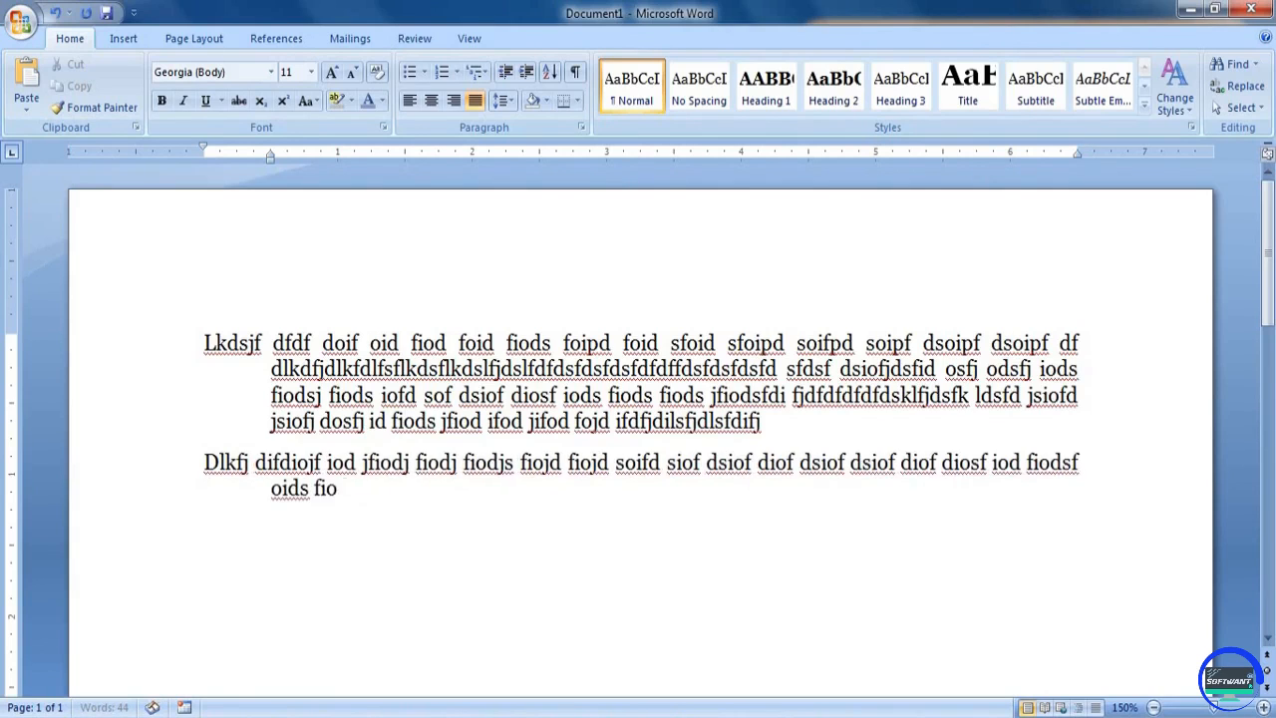
{"action": "type", "text": "ds jfiodsj fiods fiods fiods fiodj sofid soif dsoif dsfdsfdsf"}
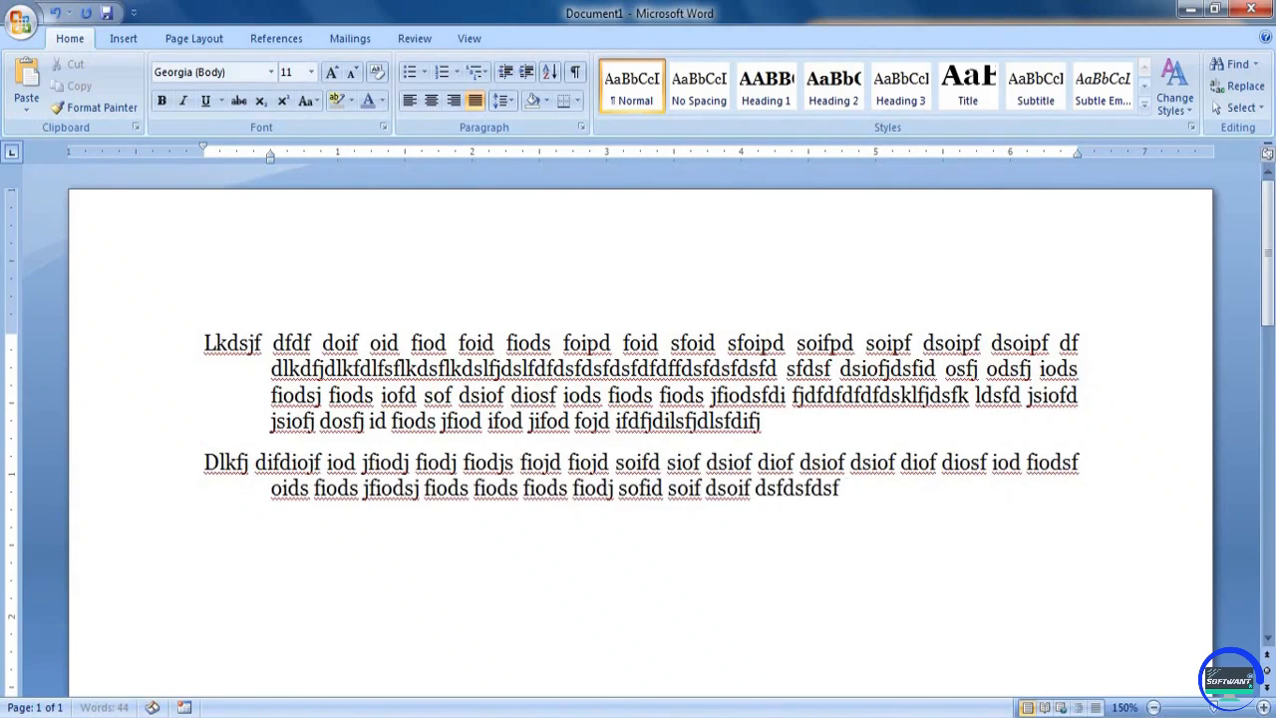
{"action": "type", "text": "dsfdsfdsfdf dfd sf dsiof df dsf dsfdsfdsfdsfds"}
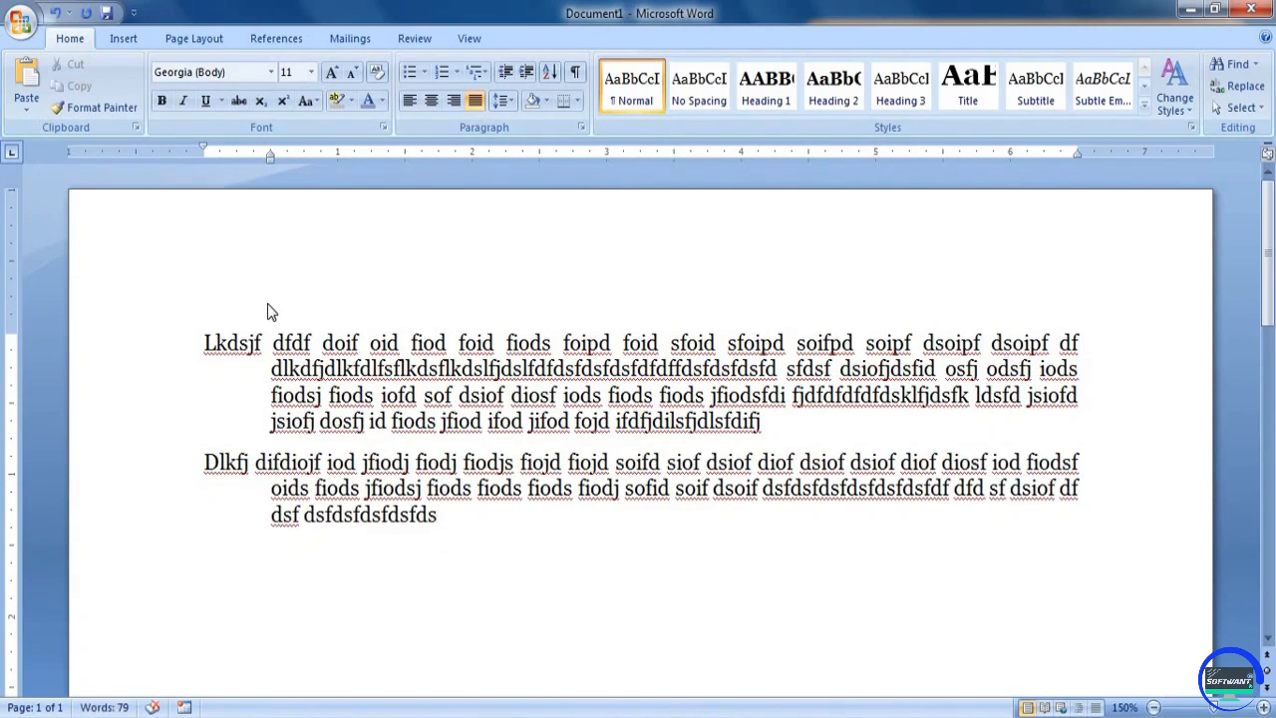
Clear the document and set a first-line indent of 0.5 inch on the empty paragraph
{"action": "key", "text": "ctrl+a"}
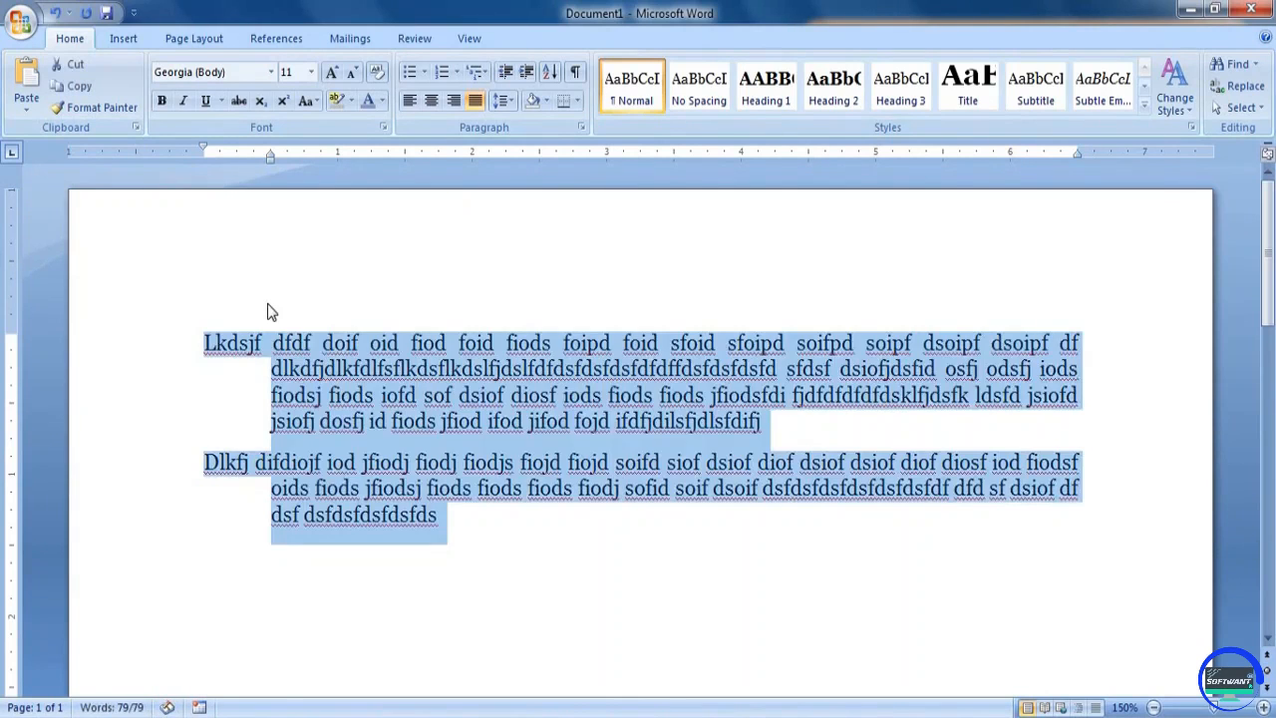
{"action": "key", "text": "Delete"}
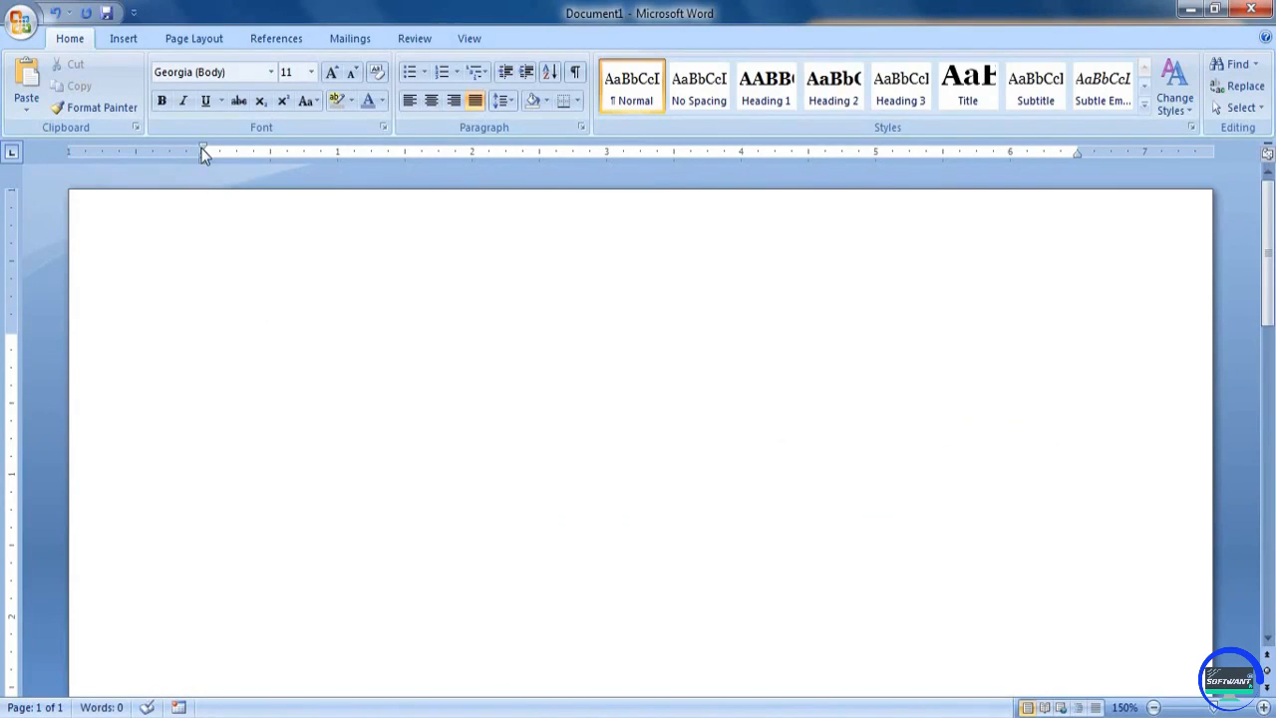
{"action": "left_click_drag", "start_coordinate": [204, 149], "coordinate": [272, 147]}
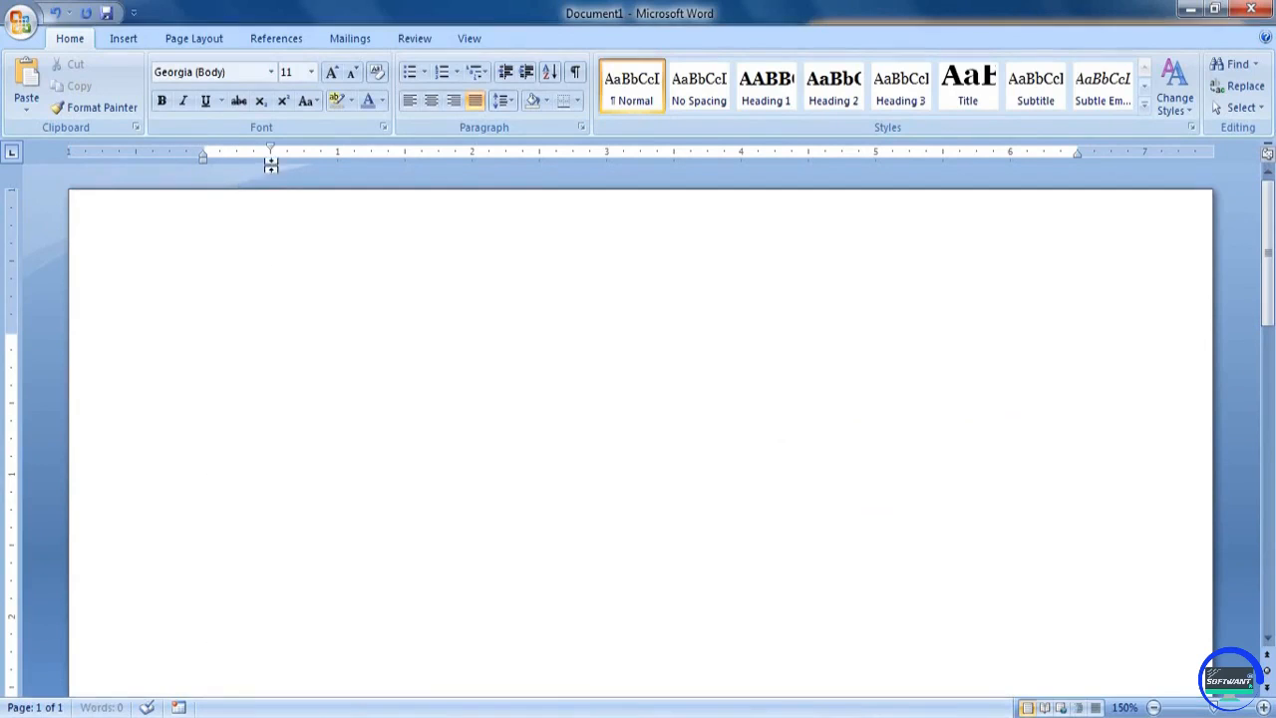
Enter a four-line filler paragraph with the first-line indent, from "Dflkdjf iodsfiod fds fd" through "siof diof d"
{"action": "type", "text": "Dflkdjf iodsfiod fds fd foid"}
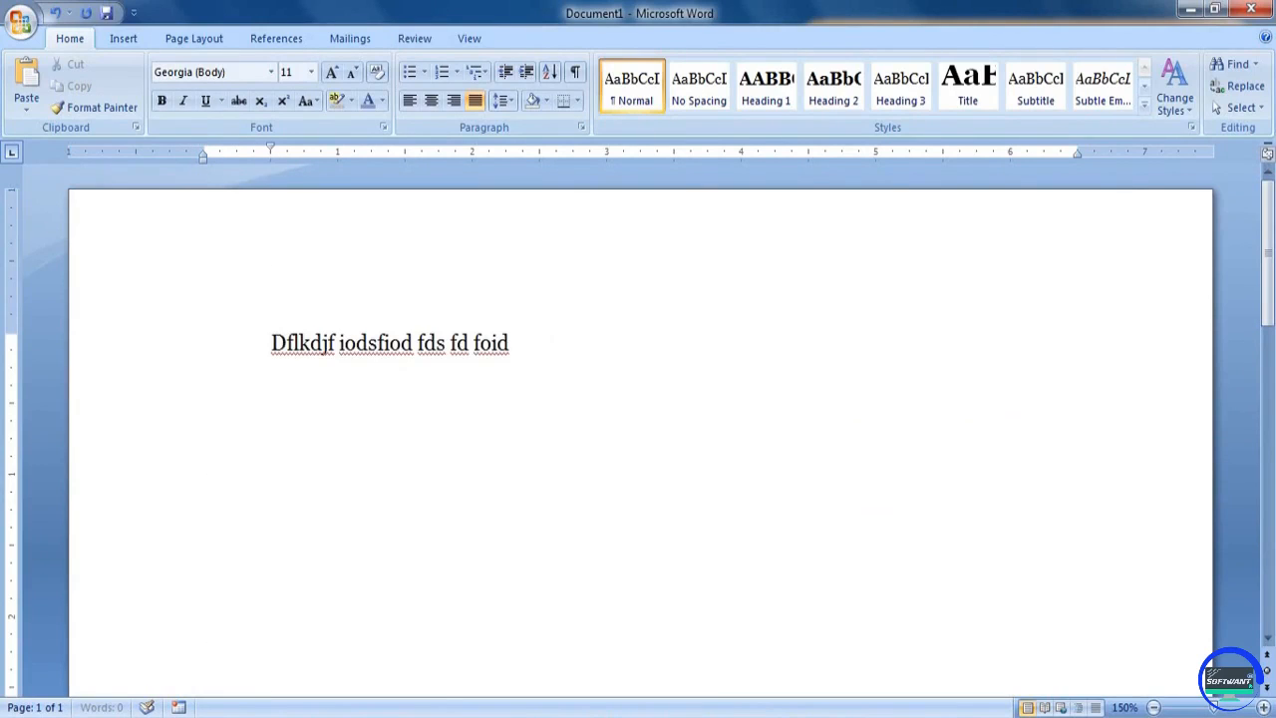
{"action": "type", "text": " foidm foids foid foid sfoid sfd sfd sfds foid sfipmd sifomd sio"}
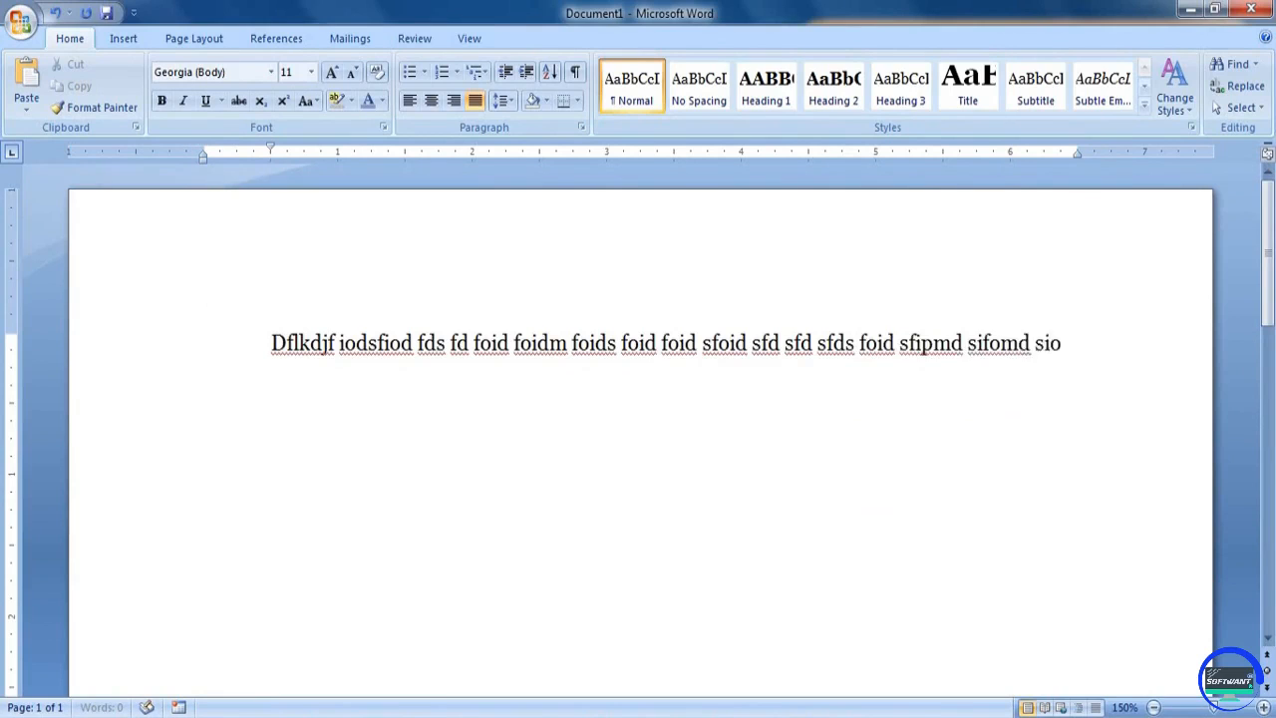
{"action": "type", "text": "fm dsiofm dsiofm dsiofm diofm doifm diosmf iodsfm iodsf miodsf iods fiods fio"}
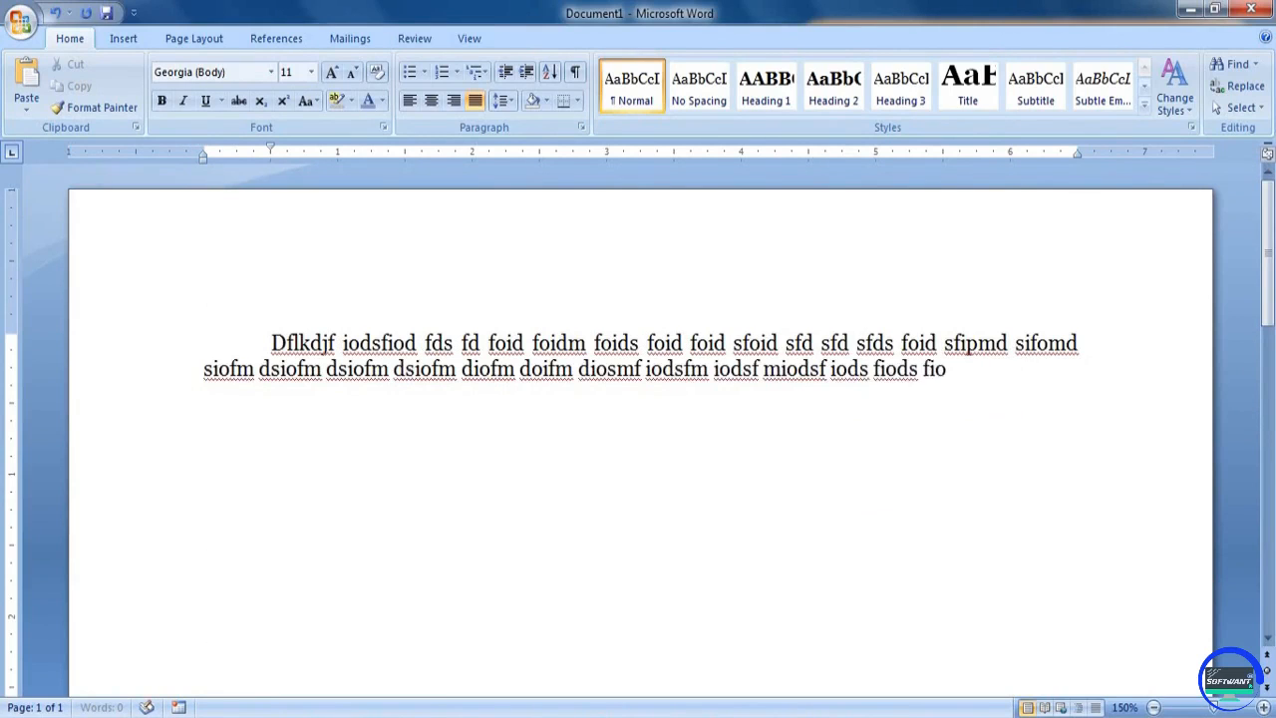
{"action": "type", "text": "ds fiods fiods fiod foids fiods fiods ifods fiod sfiod siof dsiof"}
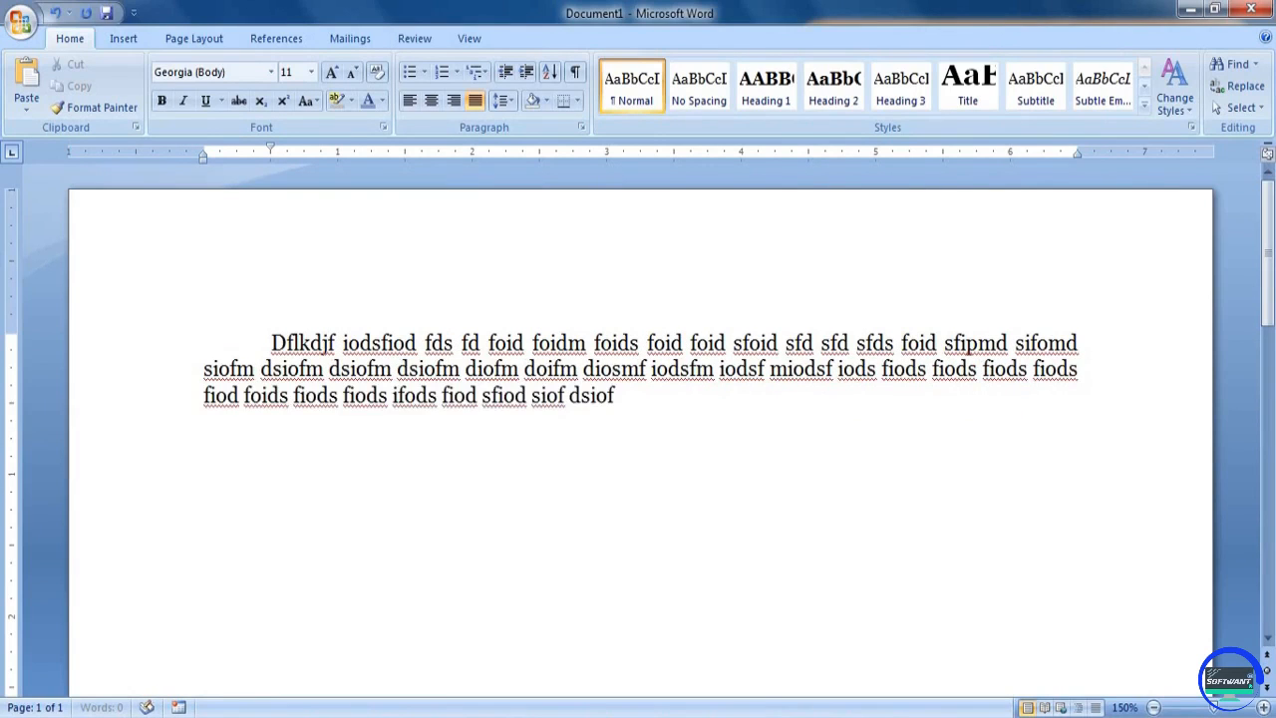
{"action": "type", "text": " diof diosf diof diof doif iod fiodf iod fiod fiods fiod"}
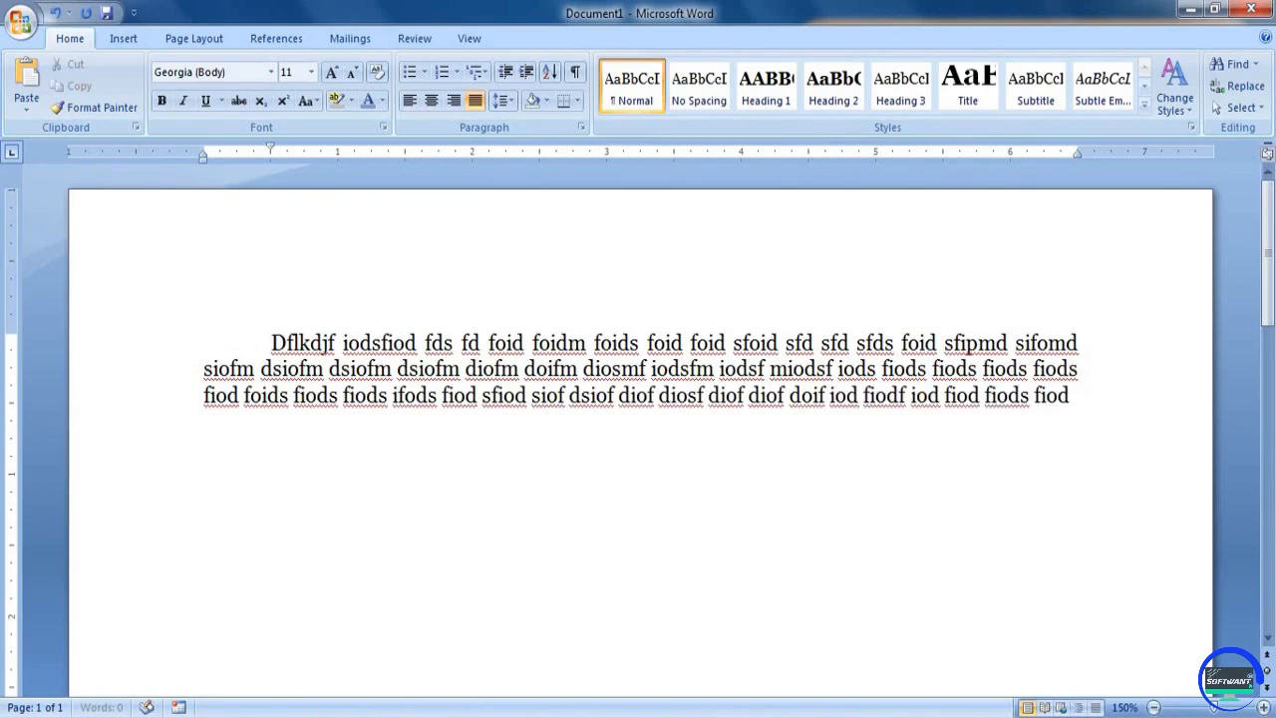
{"action": "type", "text": "s fiods fiod fiod ifod ifod siof diof d"}
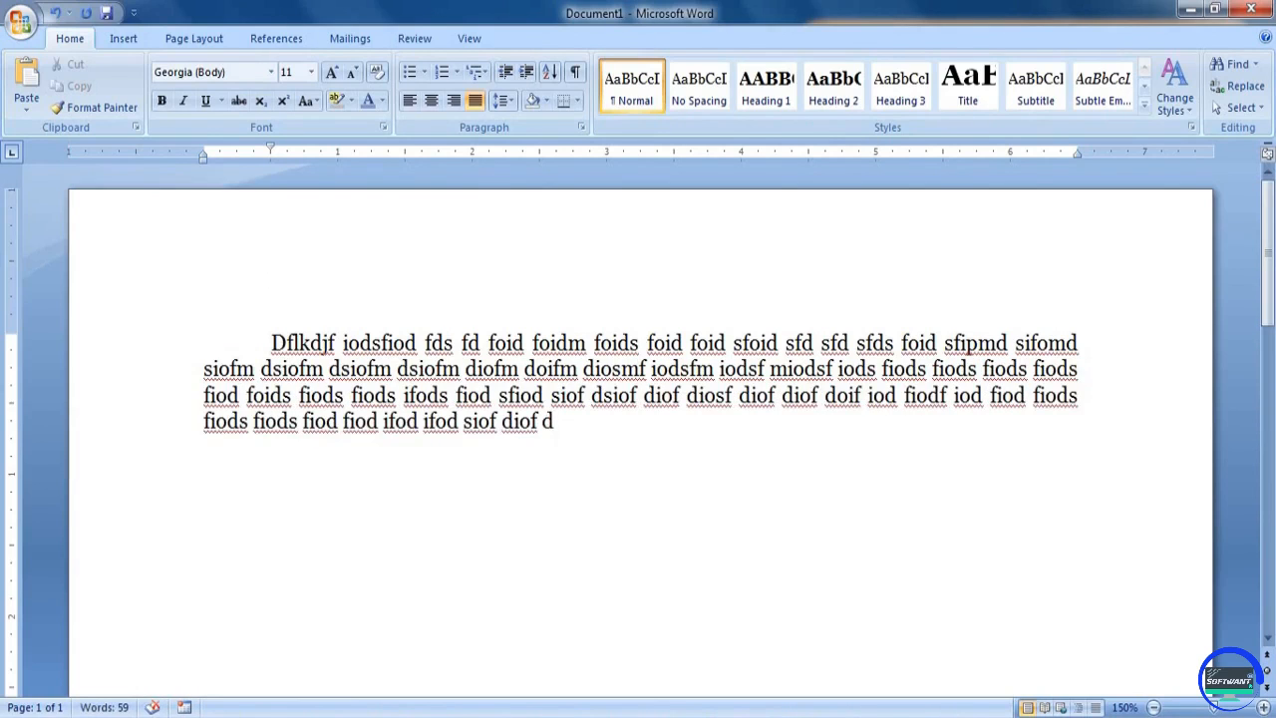
{"action": "type", "text": "F idof iodf iod f"}
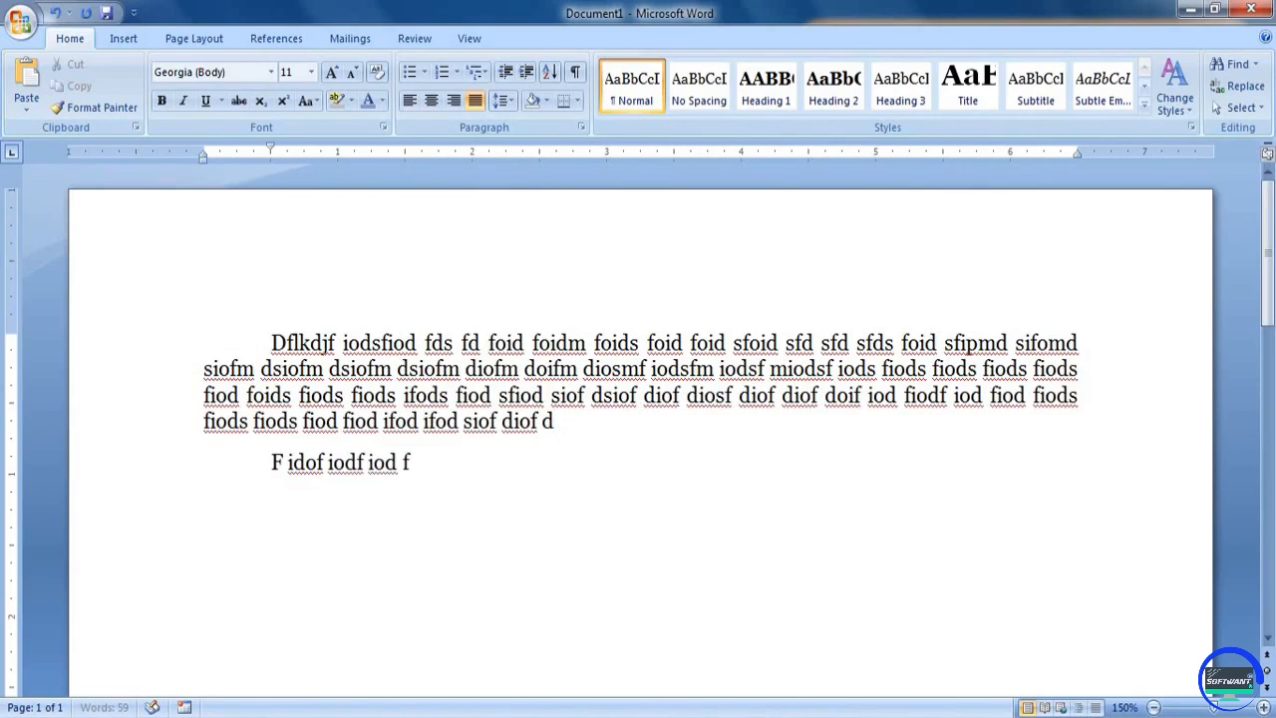
{"action": "type", "text": "iod fiods fiod fiodsj fiod fiodsj fiodsj fiojd foidj fiodj siofd js"}
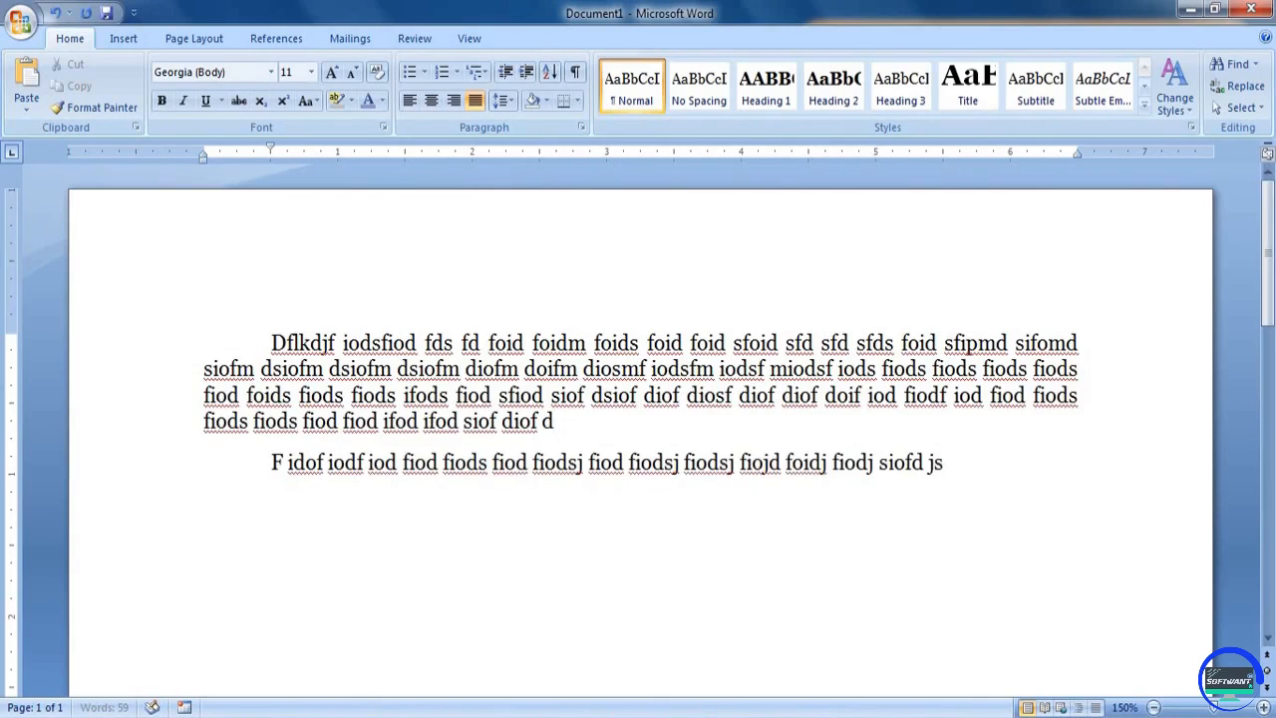
{"action": "type", "text": "iofjdsiof diosf ido fiods fiods fiods fiods jfiods ifod sfiod siof"}
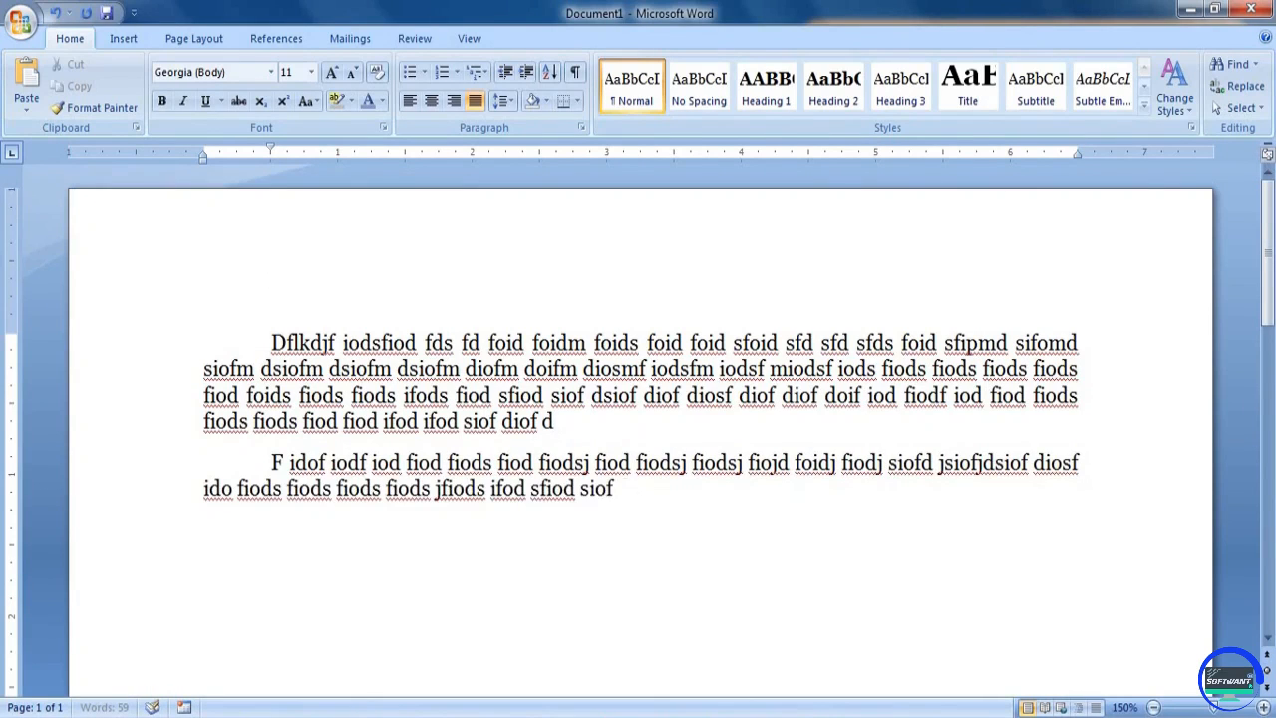
{"action": "type", "text": " dsiof dsiof dsiof diosf idosf diosf oids fiods foidsf iods fiodsofdsf dsf dsfdsf"}
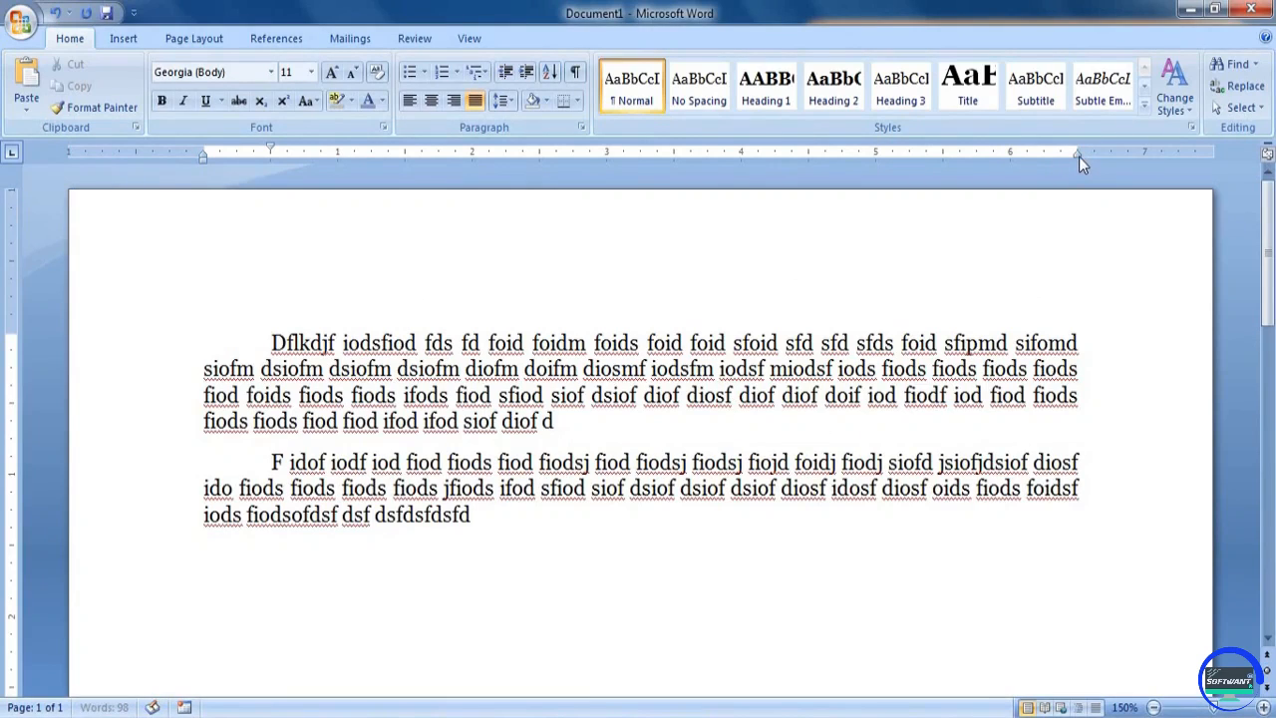
Move the right indent to the 5-inch mark for the second paragraph, and do the same for both paragraphs together
{"action": "left_click_drag", "start_coordinate": [1077, 154], "coordinate": [874, 162]}
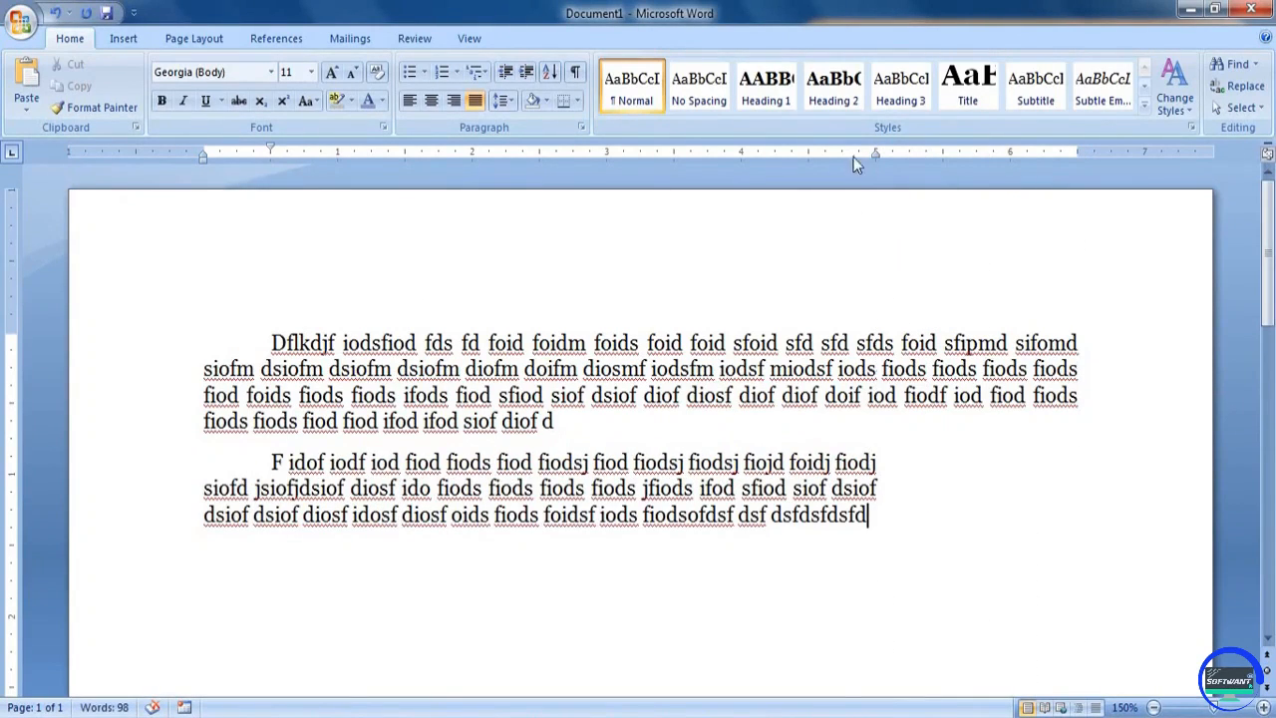
{"action": "left_click_drag", "start_coordinate": [877, 517], "coordinate": [459, 338]}
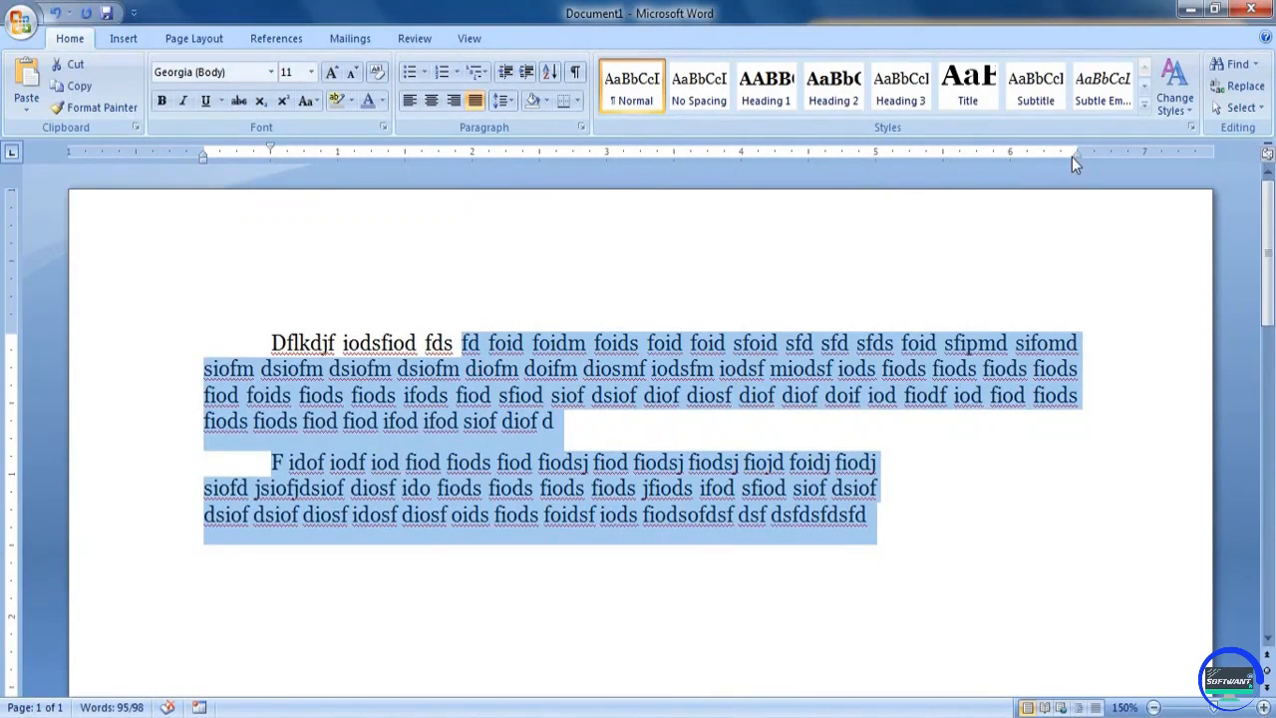
{"action": "left_click_drag", "start_coordinate": [1076, 155], "coordinate": [877, 168]}
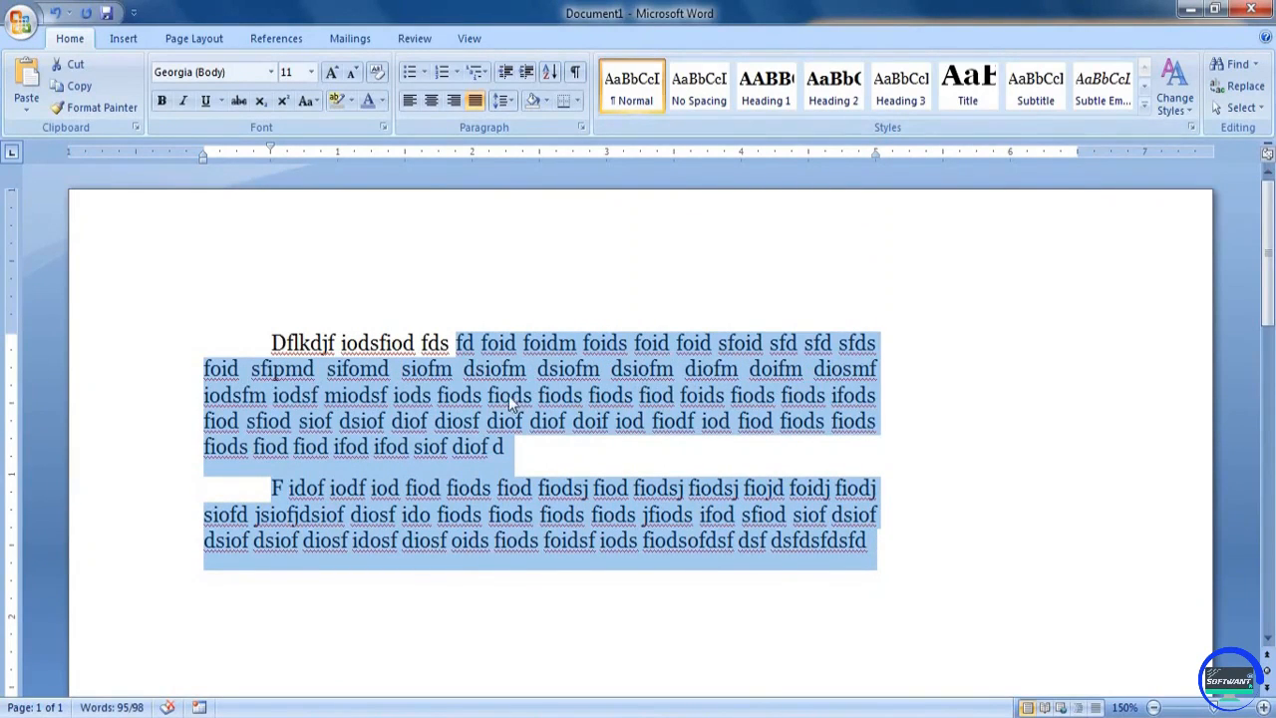
Move the left indent of both paragraphs to the 1-inch mark, keeping the first-line offset, and clear the selection
{"action": "left_click_drag", "start_coordinate": [205, 160], "coordinate": [337, 161]}
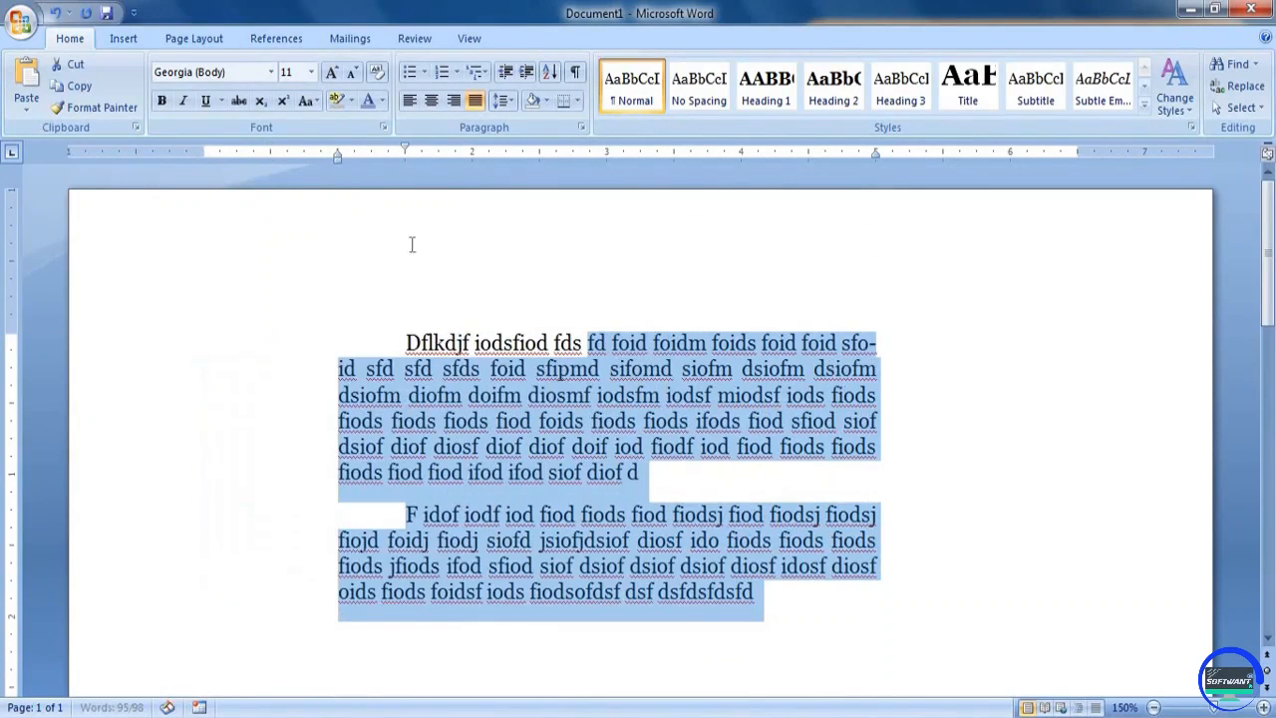
{"action": "left_click", "coordinate": [592, 421]}
{"action": "scroll", "coordinate": [564, 369], "scroll_direction": "down", "scroll_amount": 3}
{"action": "scroll", "coordinate": [564, 366], "scroll_direction": "up", "scroll_amount": 3}
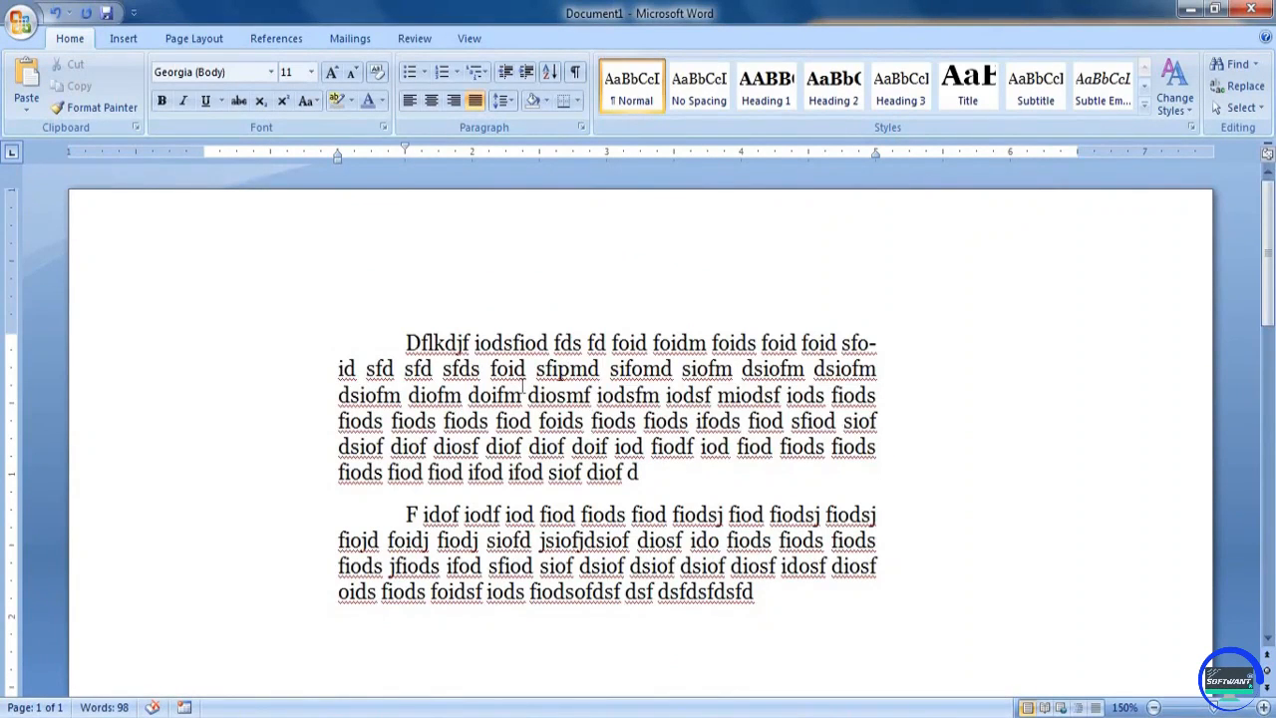
Increase the indent of the first paragraph by four levels, up to the 3-inch mark
{"action": "left_click", "coordinate": [527, 77]}
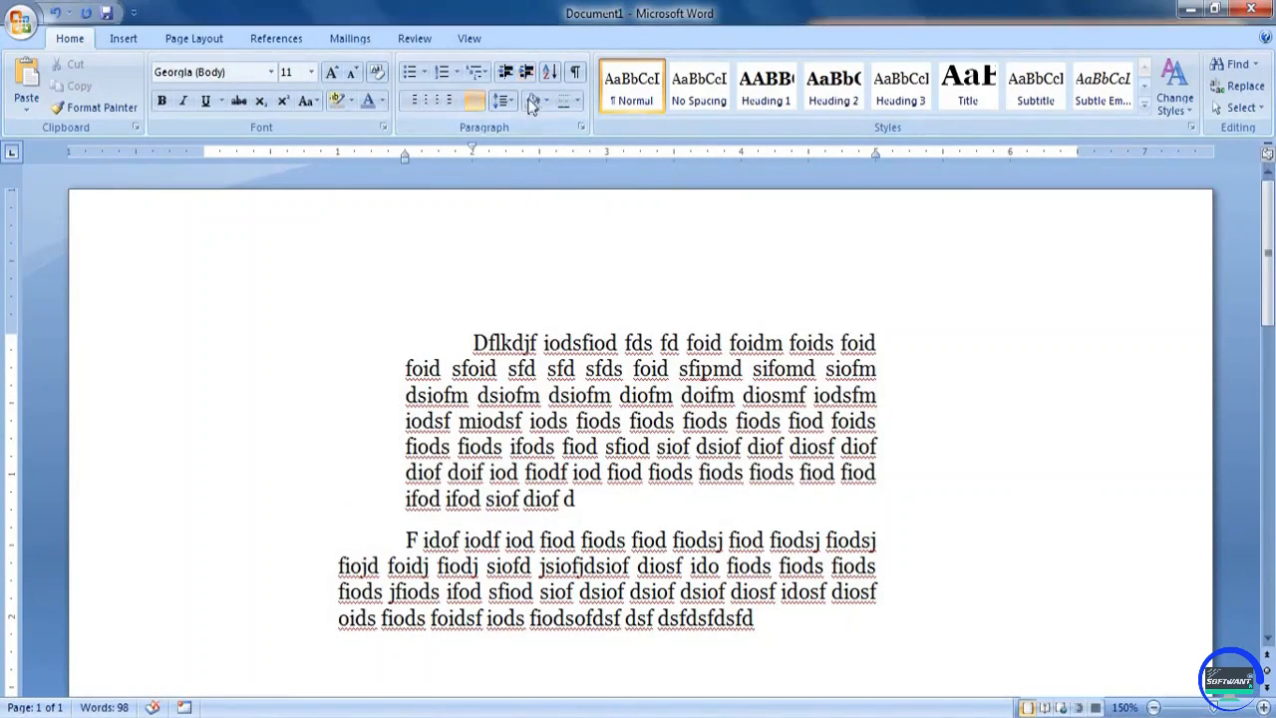
{"action": "left_click", "coordinate": [527, 76]}
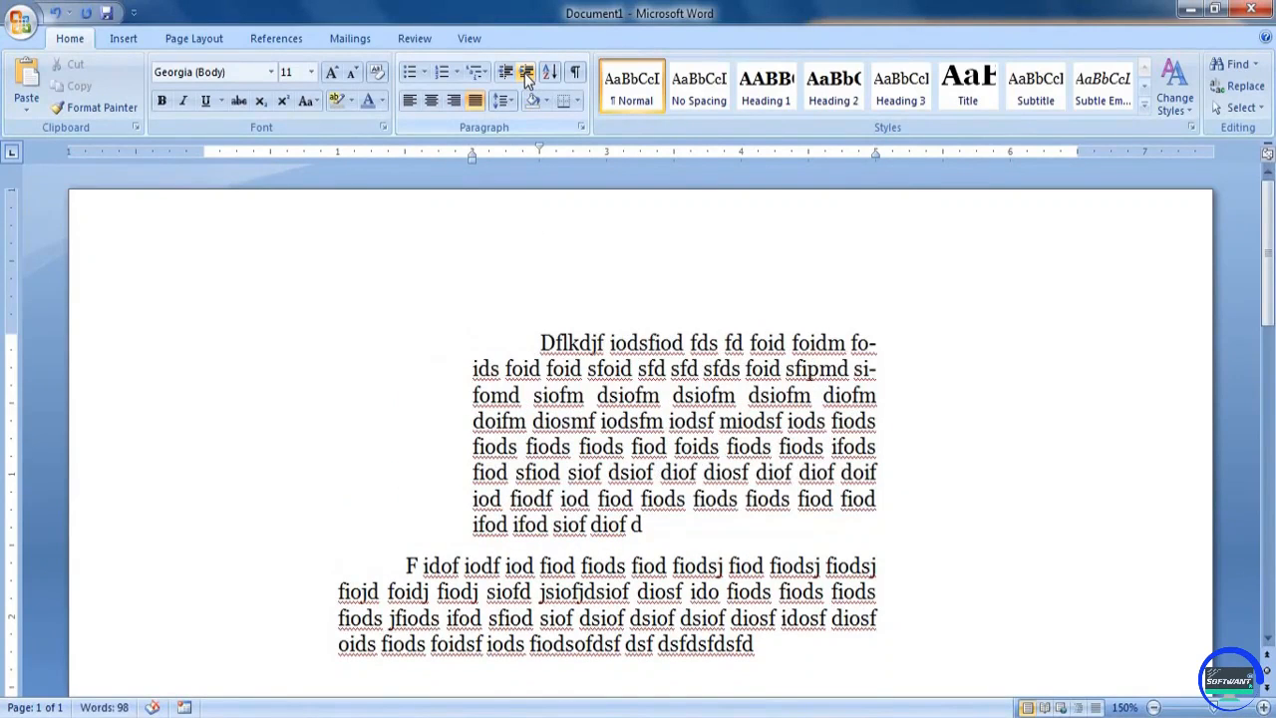
{"action": "left_click", "coordinate": [527, 77]}
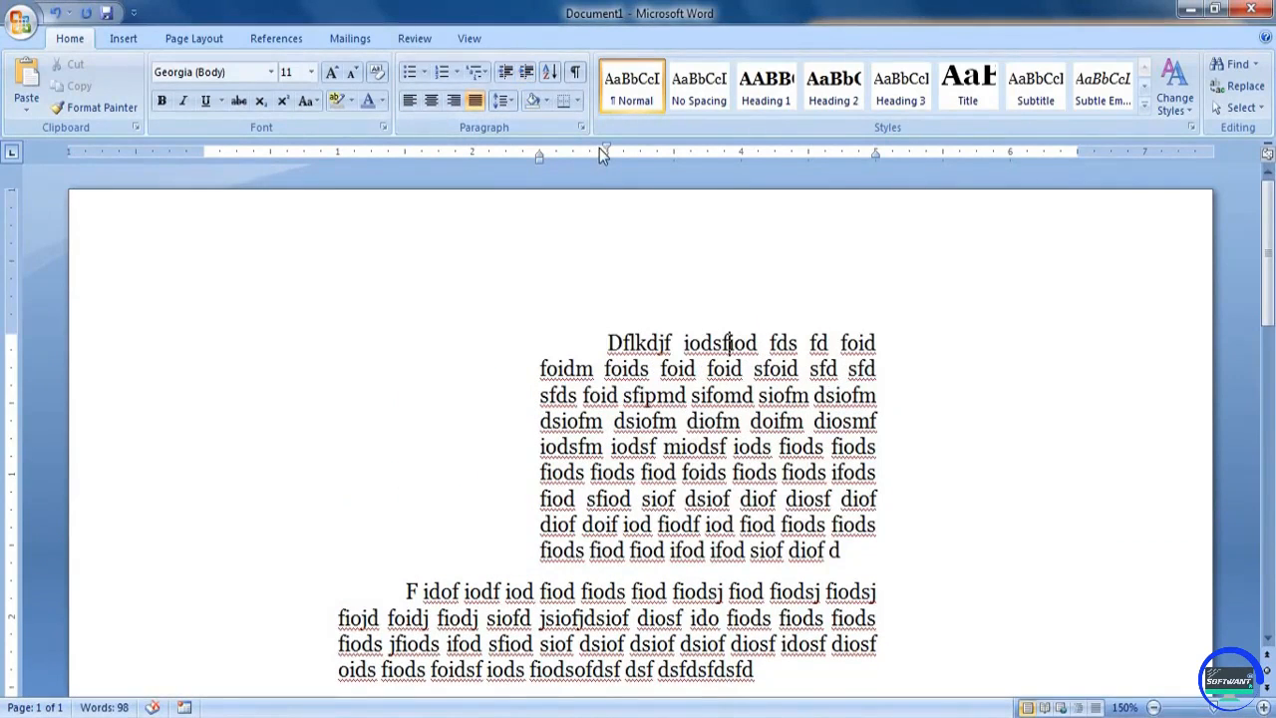
{"action": "left_click", "coordinate": [523, 74]}
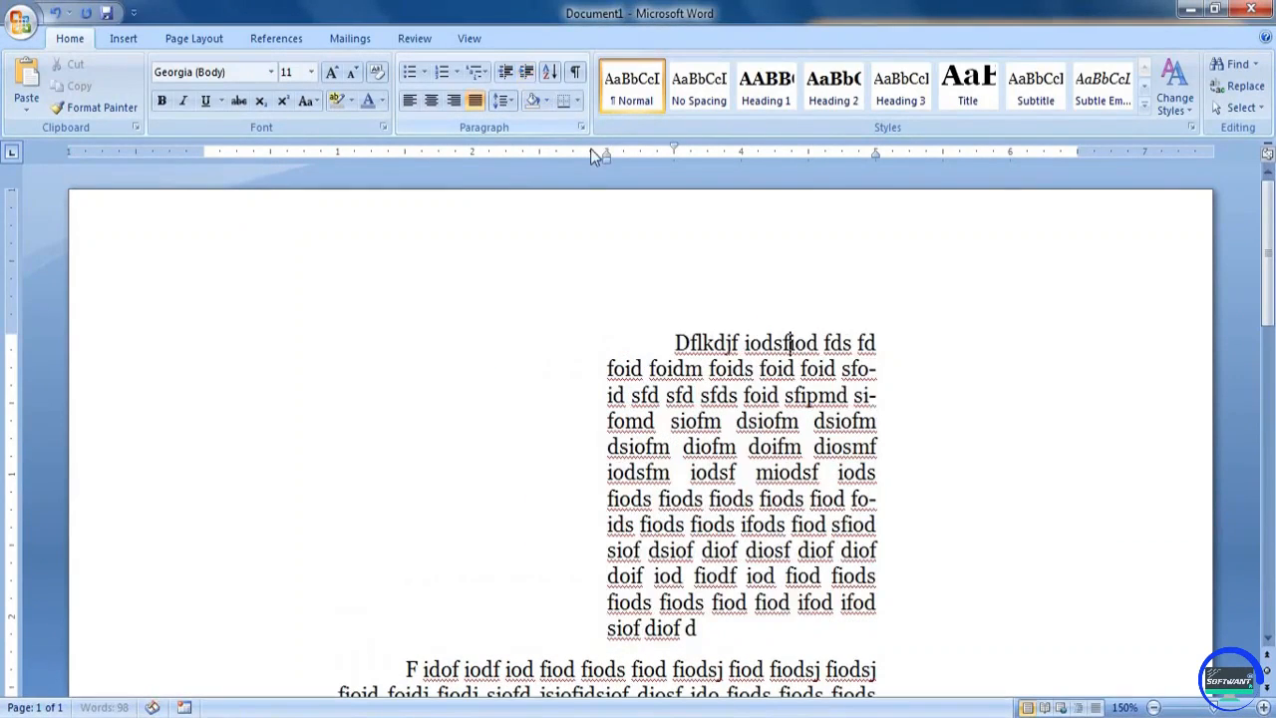
Decrease the indent of the first paragraph level by level until its left edge is at the page margin
{"action": "left_click", "coordinate": [505, 74]}
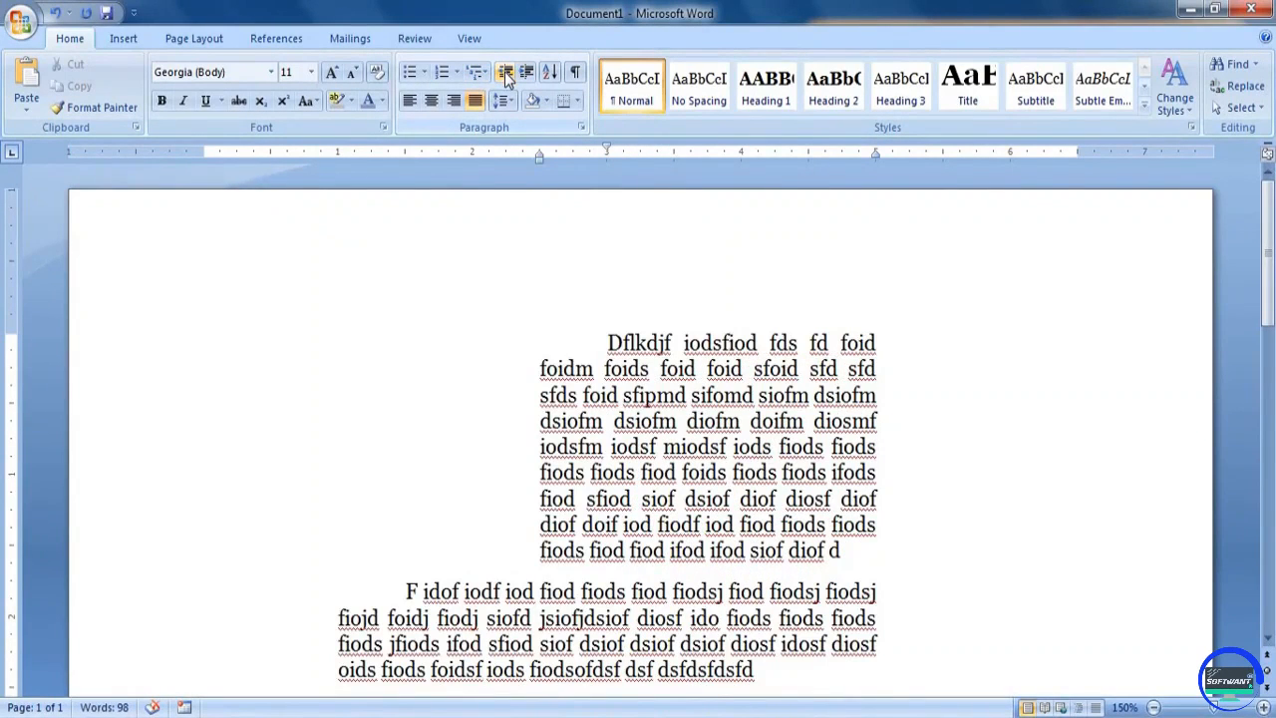
{"action": "left_click", "coordinate": [507, 74]}
{"action": "left_click", "coordinate": [507, 74]}
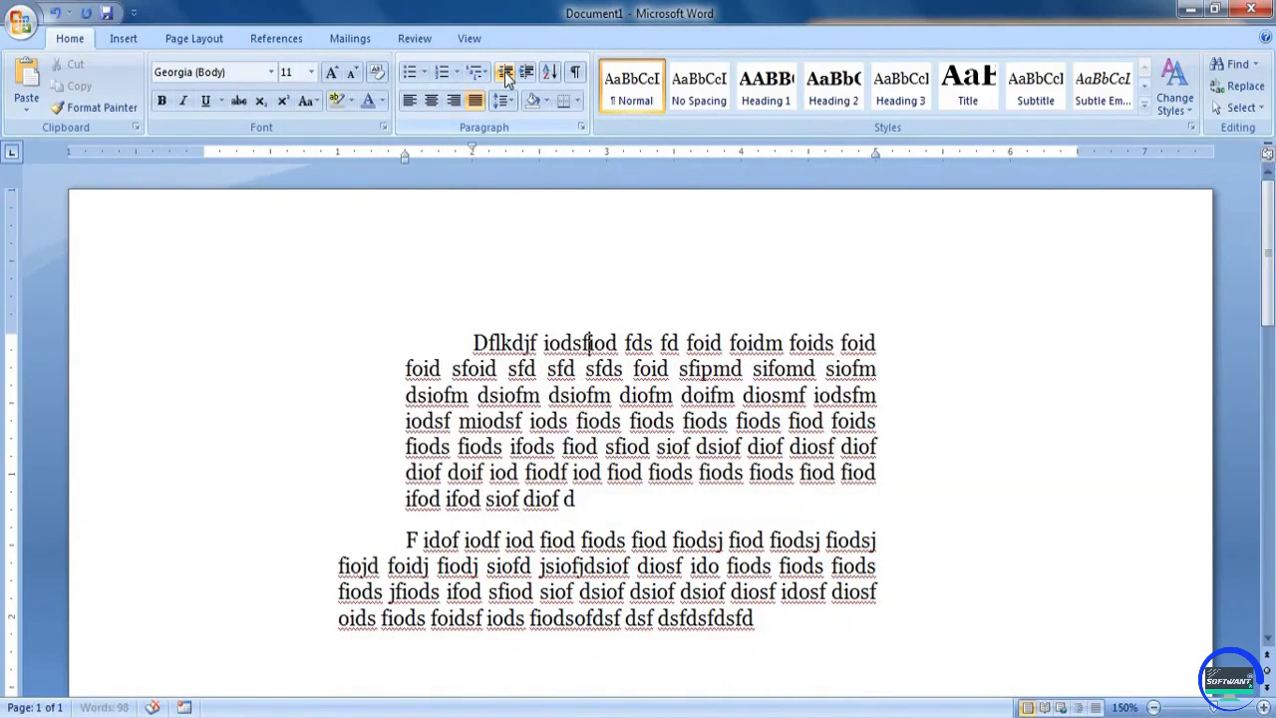
{"action": "left_click", "coordinate": [506, 76]}
{"action": "left_click", "coordinate": [506, 76]}
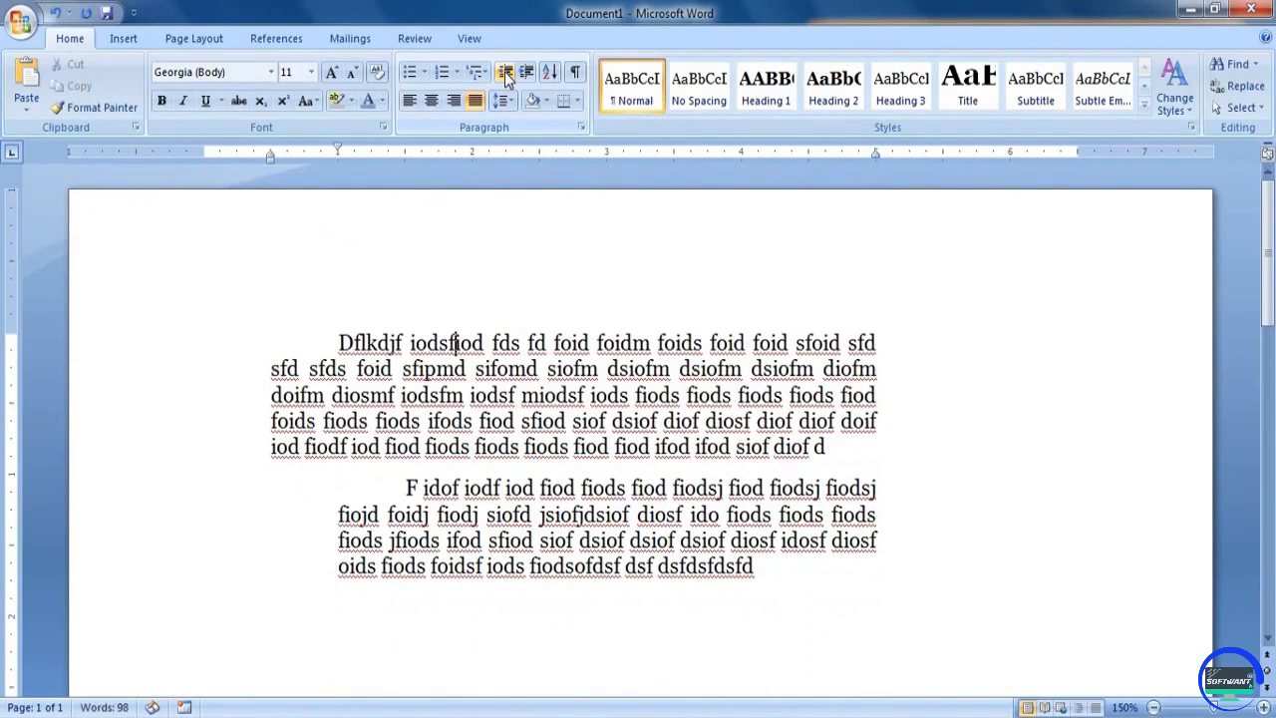
{"action": "left_click", "coordinate": [508, 77]}
Increase the first paragraph's indent by three levels to 1.5 inches and decrease it back to the margin
{"action": "left_click", "coordinate": [530, 73]}
{"action": "left_click", "coordinate": [530, 73]}
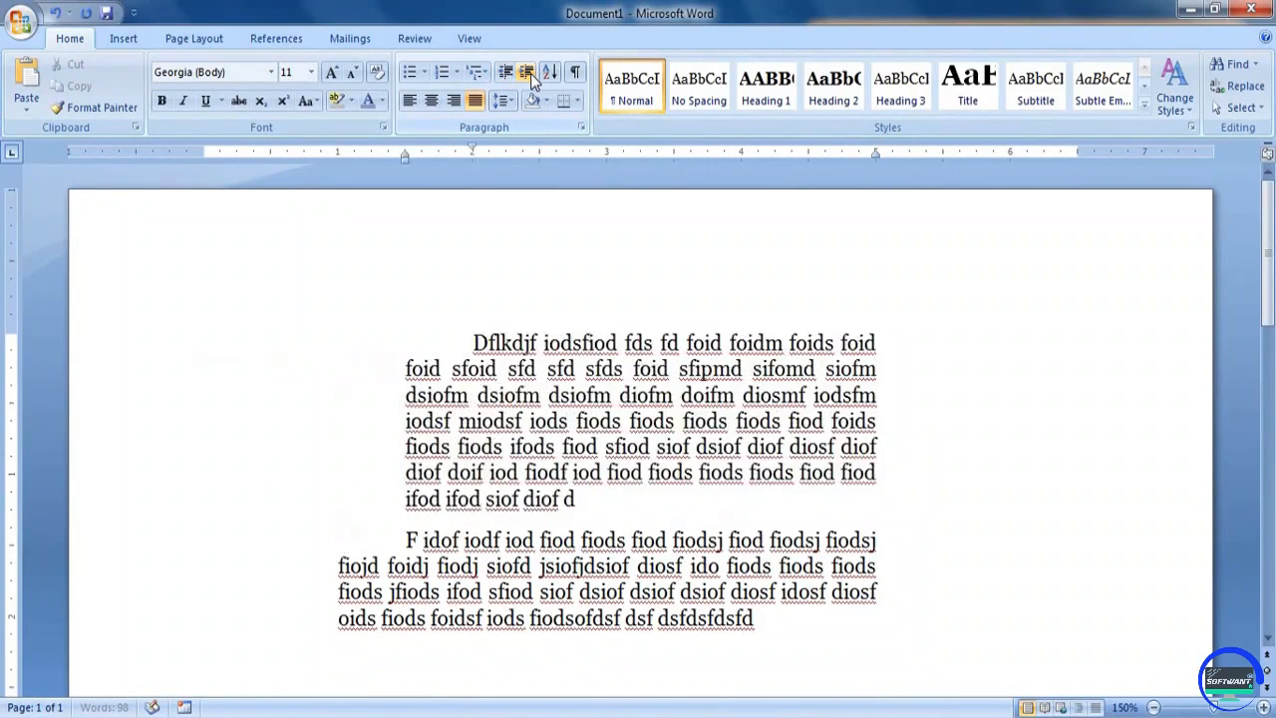
{"action": "left_click", "coordinate": [530, 72]}
{"action": "left_click", "coordinate": [506, 78]}
{"action": "left_click", "coordinate": [507, 76]}
{"action": "left_click", "coordinate": [507, 76]}
{"action": "left_click", "coordinate": [506, 76]}
{"action": "left_click", "coordinate": [506, 76]}
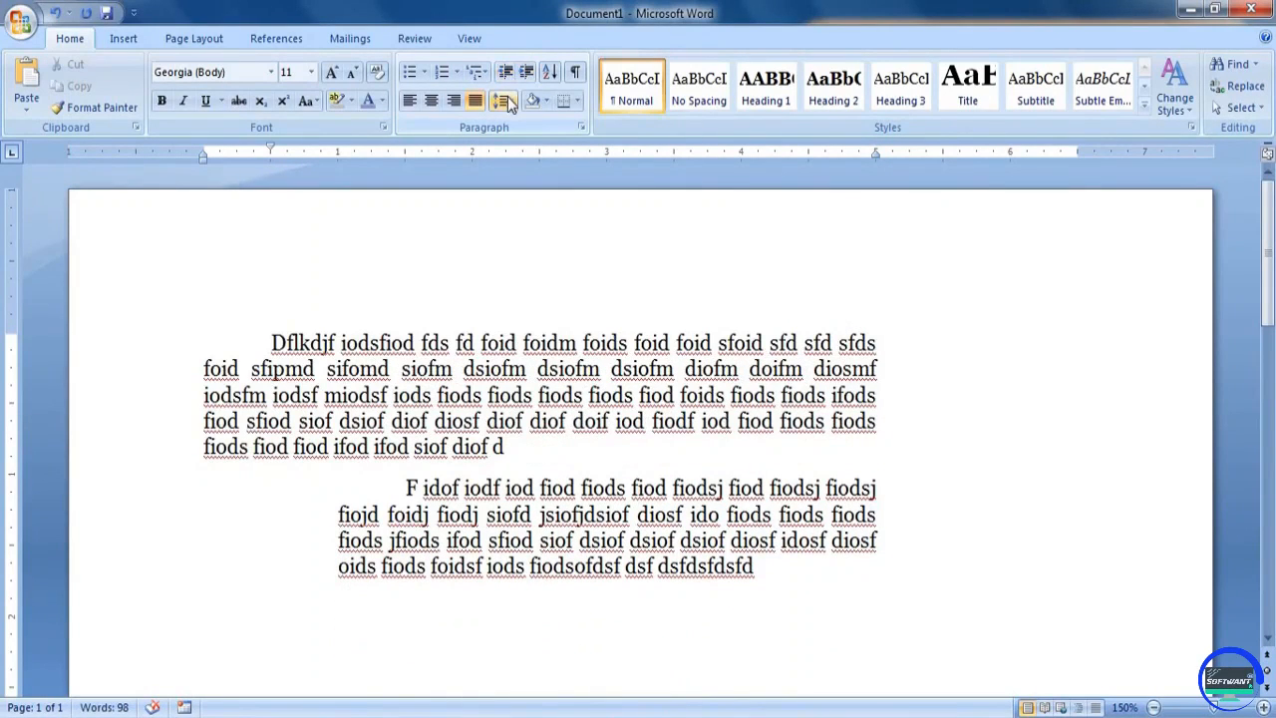
Examine the available line spacing choices and the spacing between the lines and between the two filler paragraphs
{"action": "left_click", "coordinate": [505, 101]}
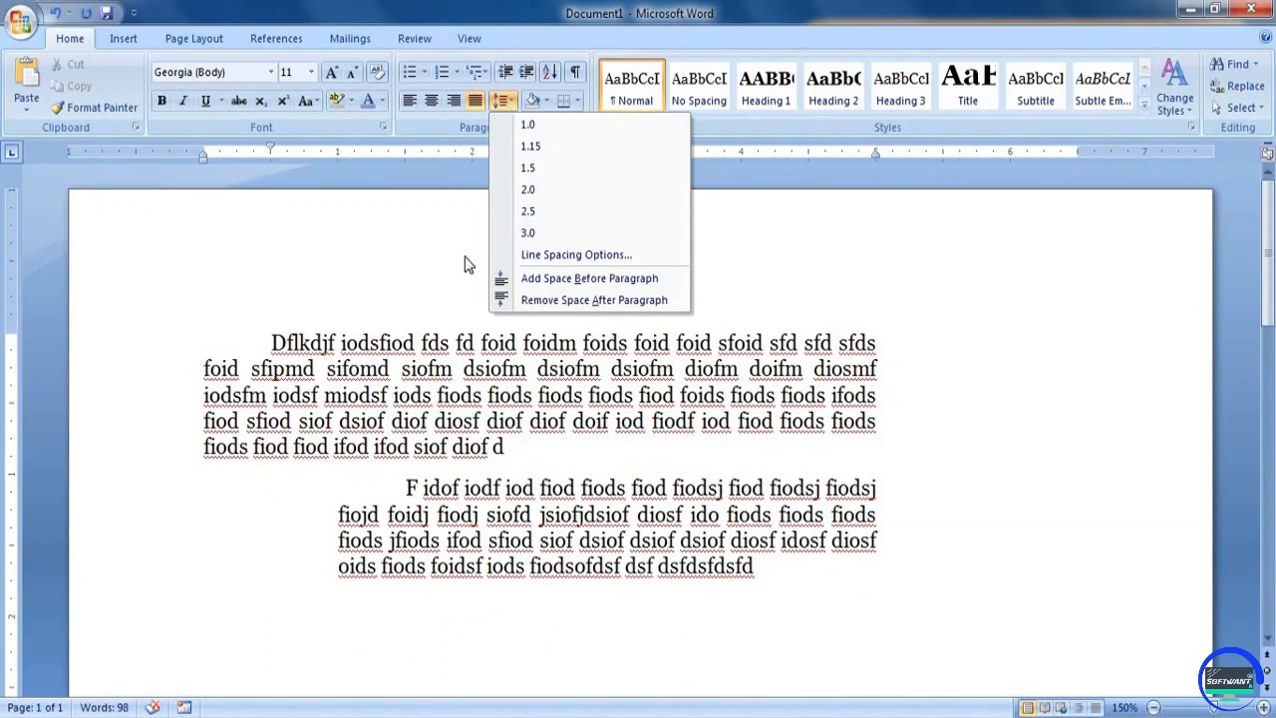
{"action": "left_click", "coordinate": [387, 344]}
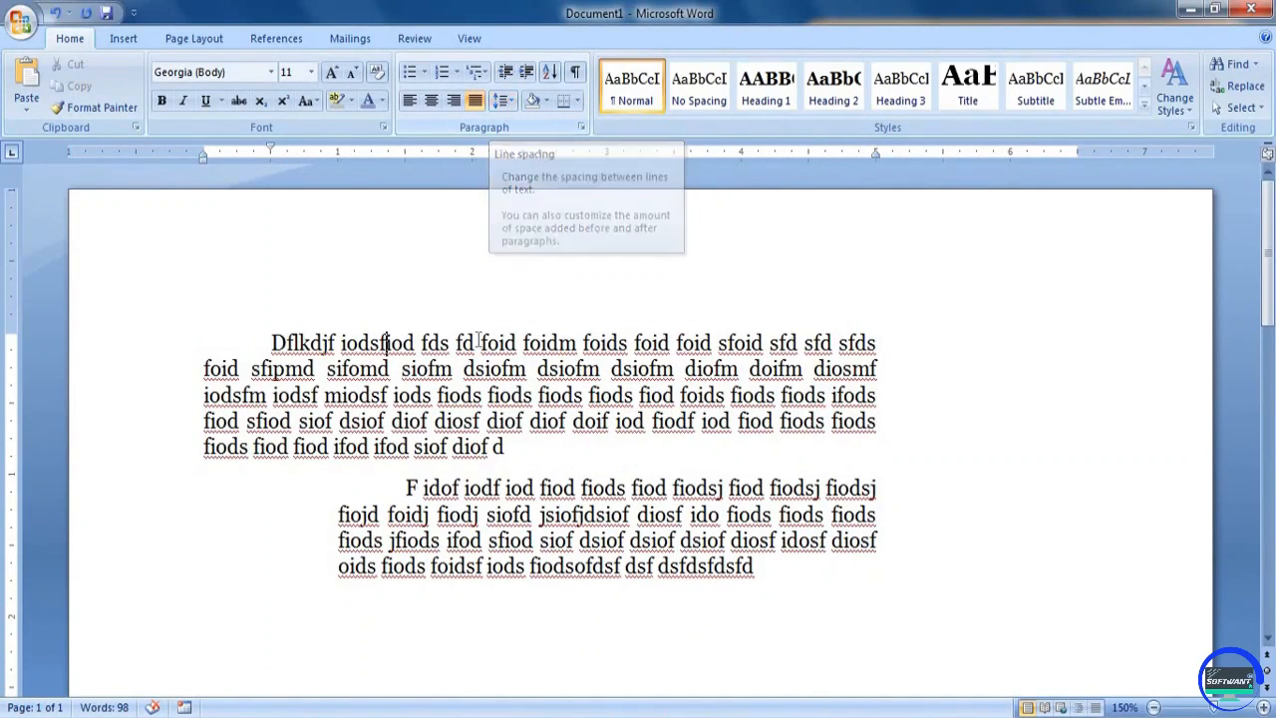
{"action": "scroll", "coordinate": [540, 385], "scroll_direction": "up", "scroll_amount": 2}
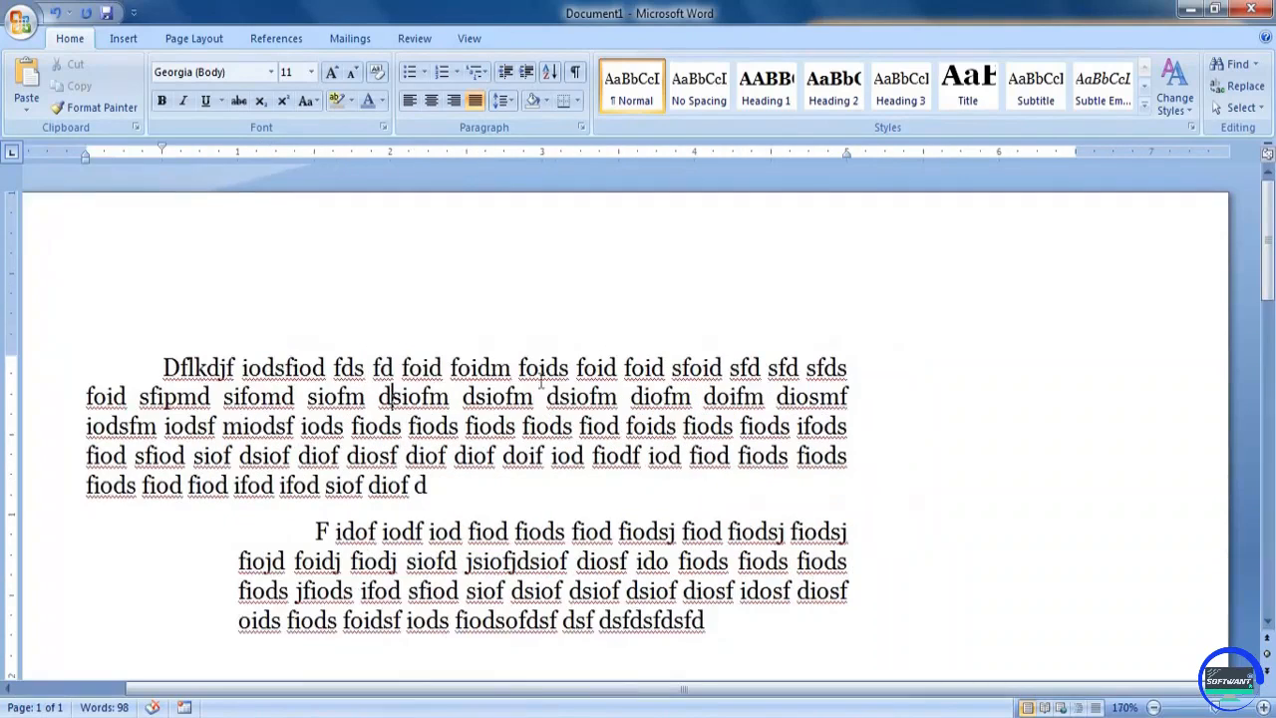
{"action": "left_click_drag", "start_coordinate": [508, 367], "coordinate": [590, 373]}
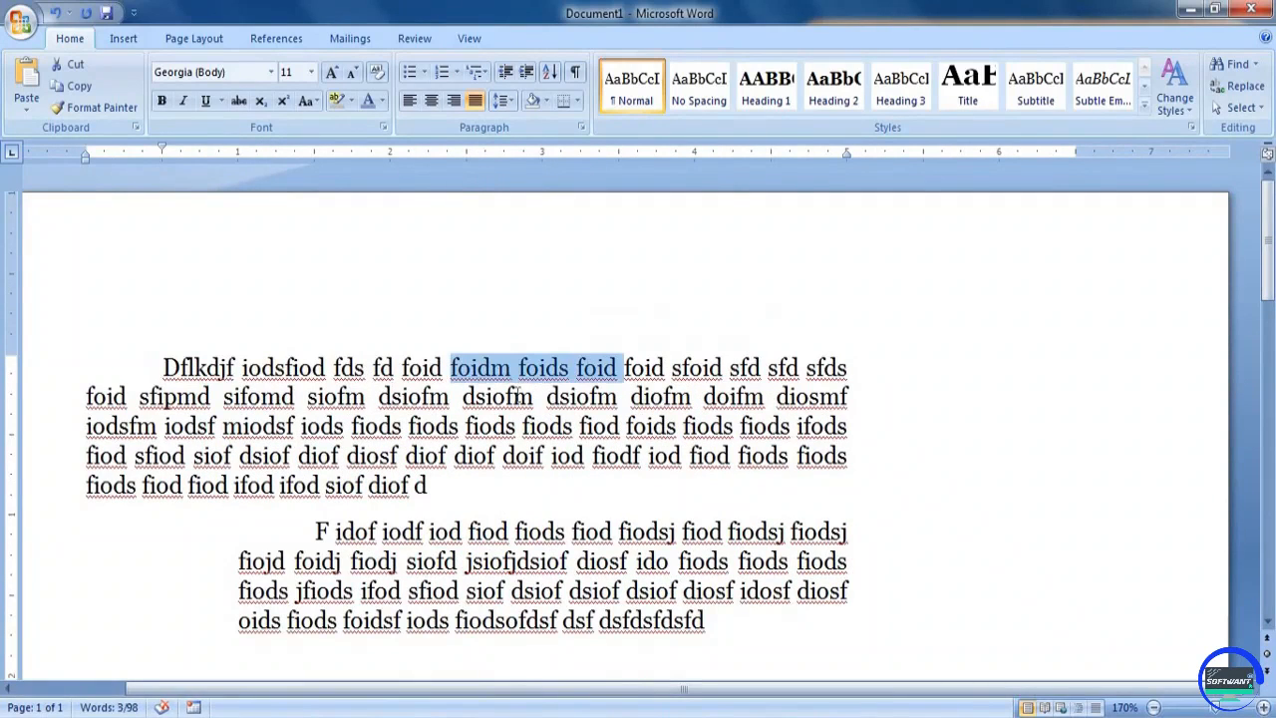
{"action": "left_click_drag", "start_coordinate": [466, 397], "coordinate": [555, 401]}
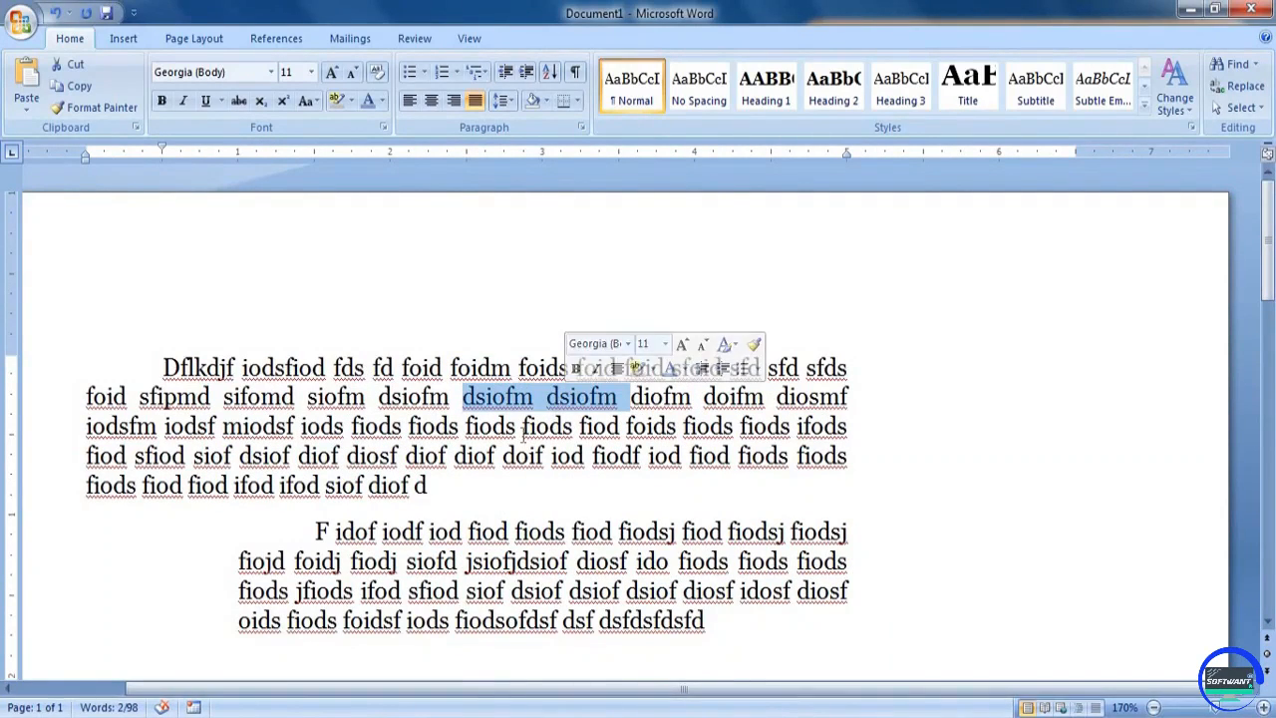
{"action": "left_click", "coordinate": [481, 427]}
{"action": "left_click_drag", "start_coordinate": [329, 485], "coordinate": [453, 428]}
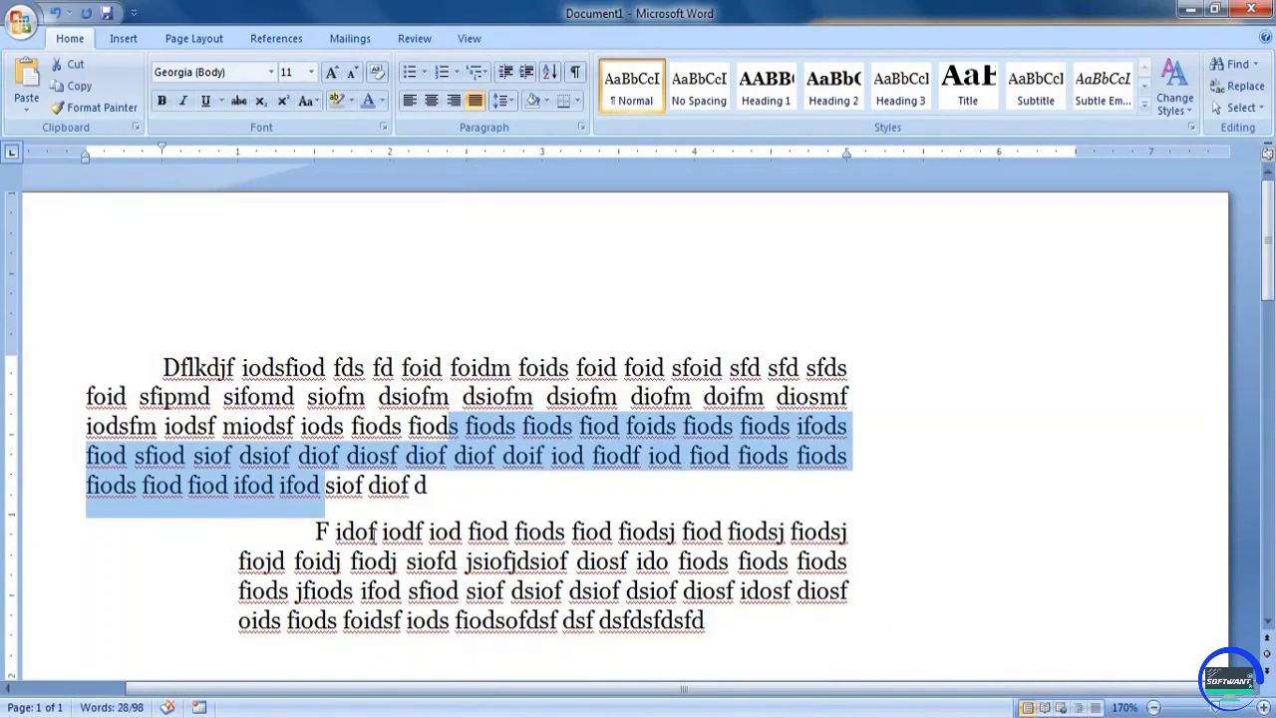
{"action": "left_click_drag", "start_coordinate": [359, 535], "coordinate": [441, 594]}
{"action": "left_click", "coordinate": [386, 530]}
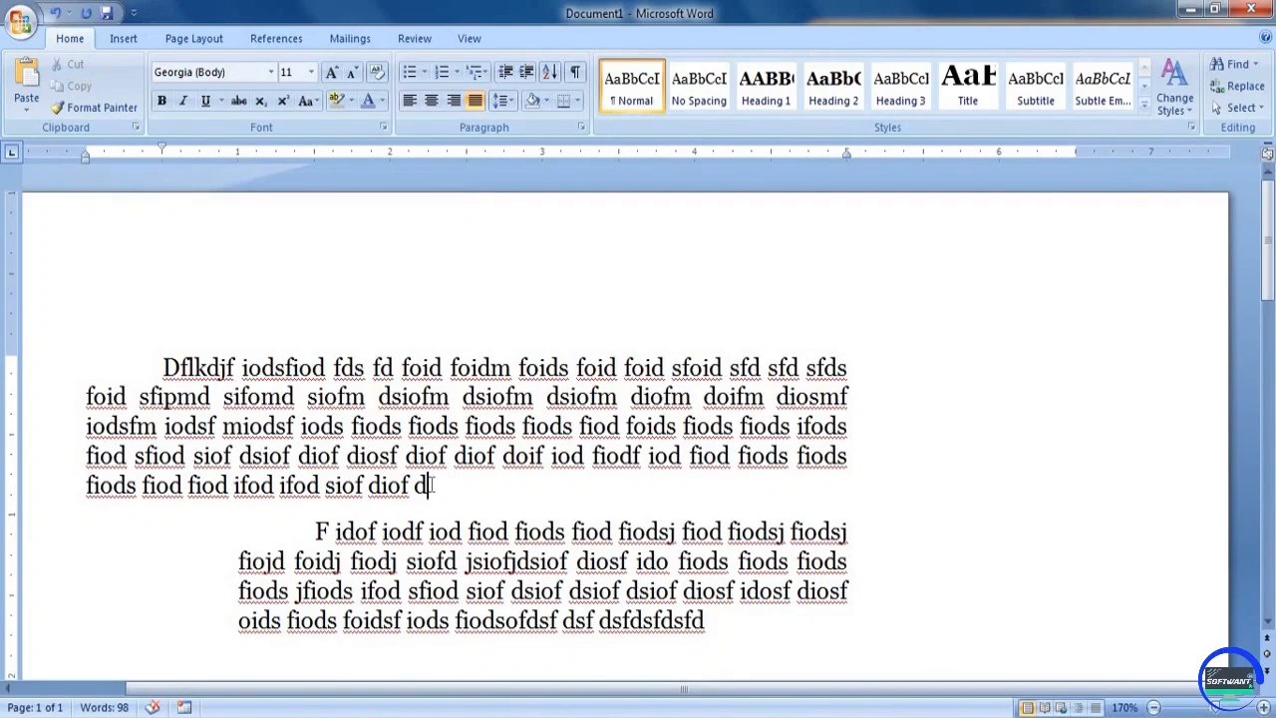
Insert two blank paragraphs after the first paragraph and remove them again
{"action": "key", "text": "Return"}
{"action": "key", "text": "Return"}
{"action": "key", "text": "Delete"}
{"action": "key", "text": "Delete"}
Increase the first paragraph's indent by one level, to 0.5 inch
{"action": "key", "text": "ctrl+m"}
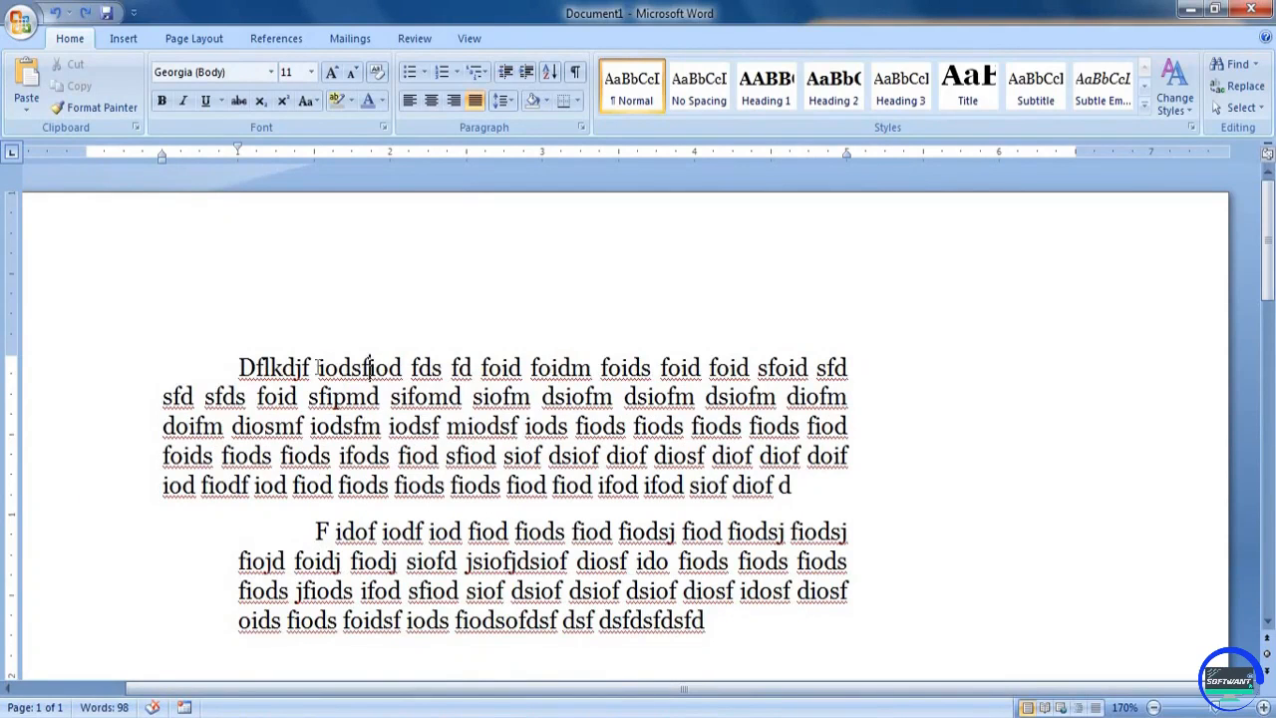
Examine the line gaps within the two filler paragraphs against the list of available line spacing values
{"action": "left_click_drag", "start_coordinate": [247, 368], "coordinate": [467, 502]}
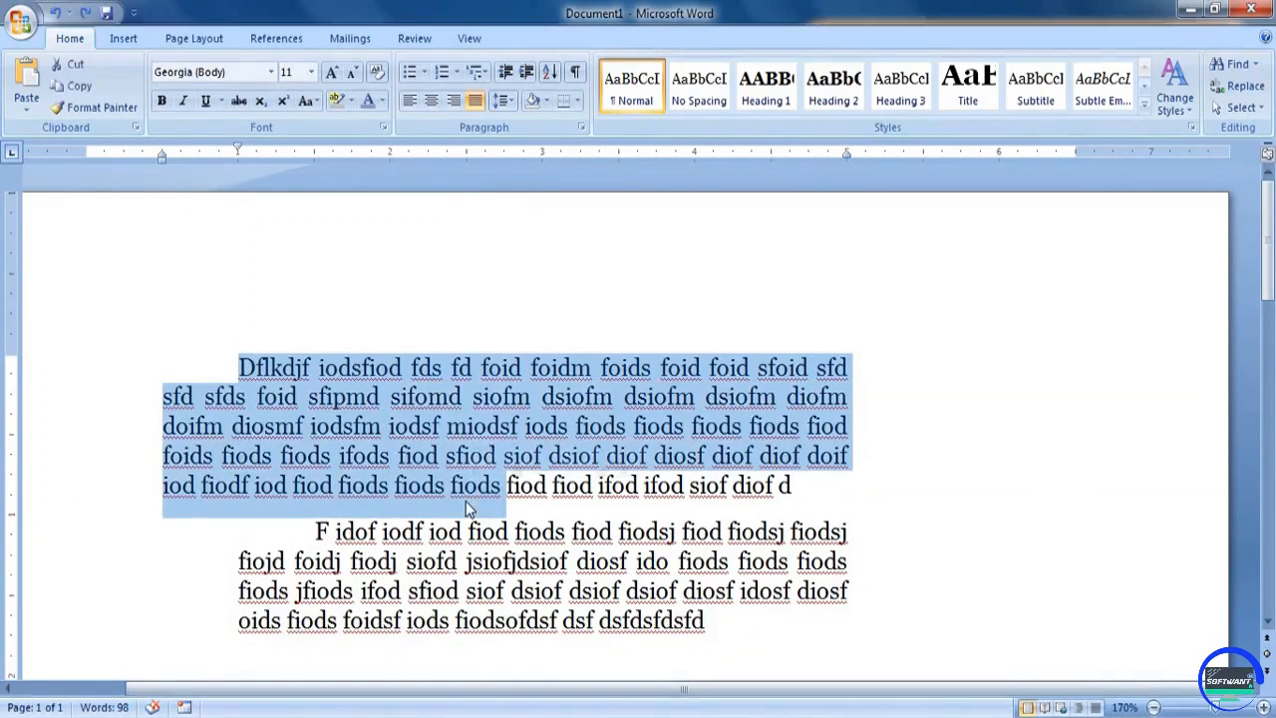
{"action": "scroll", "coordinate": [467, 502], "scroll_direction": "down", "scroll_amount": 2}
{"action": "left_click", "coordinate": [519, 447]}
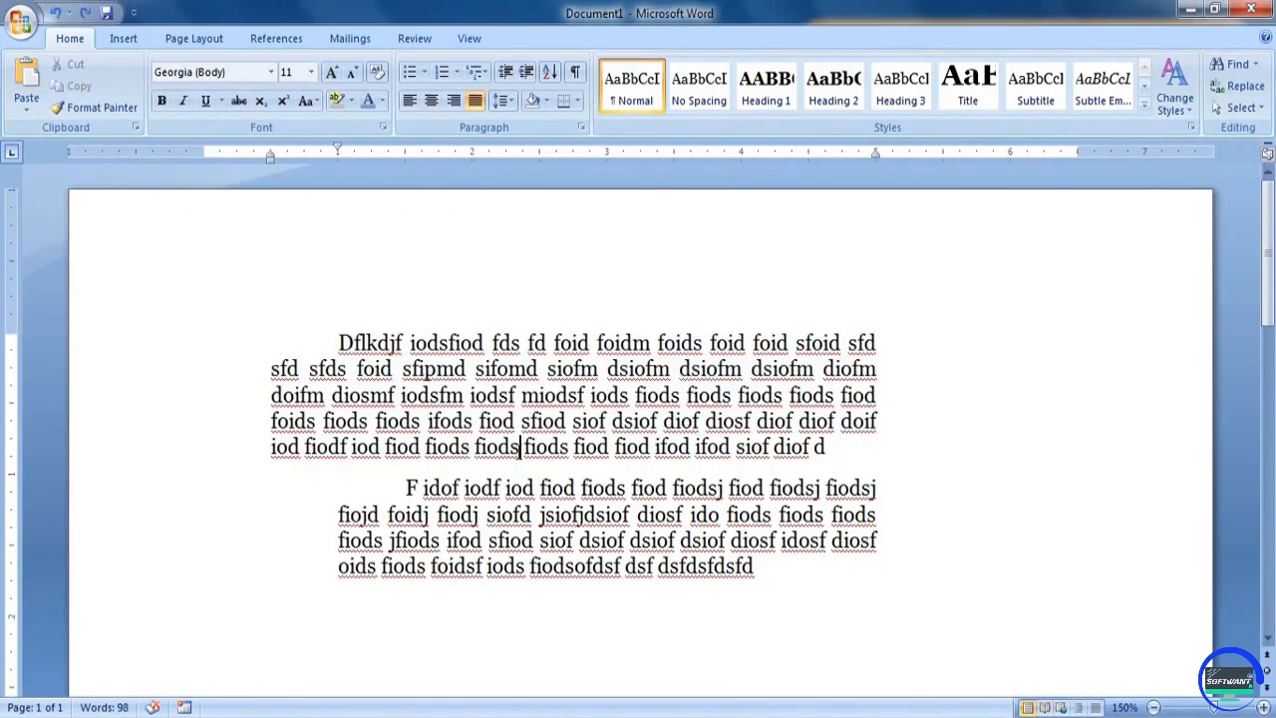
{"action": "scroll", "coordinate": [520, 448], "scroll_direction": "up", "scroll_amount": 1}
{"action": "left_click", "coordinate": [501, 101]}
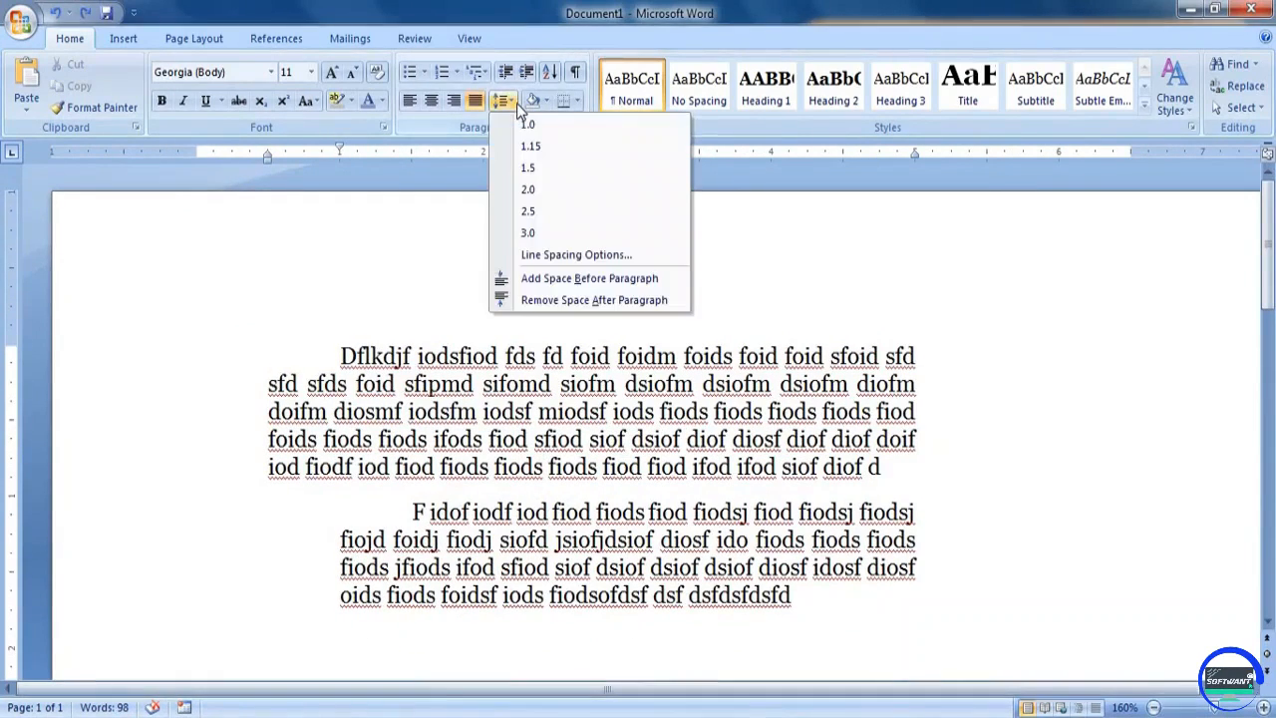
{"action": "left_click", "coordinate": [509, 419]}
{"action": "left_click_drag", "start_coordinate": [510, 413], "coordinate": [584, 439]}
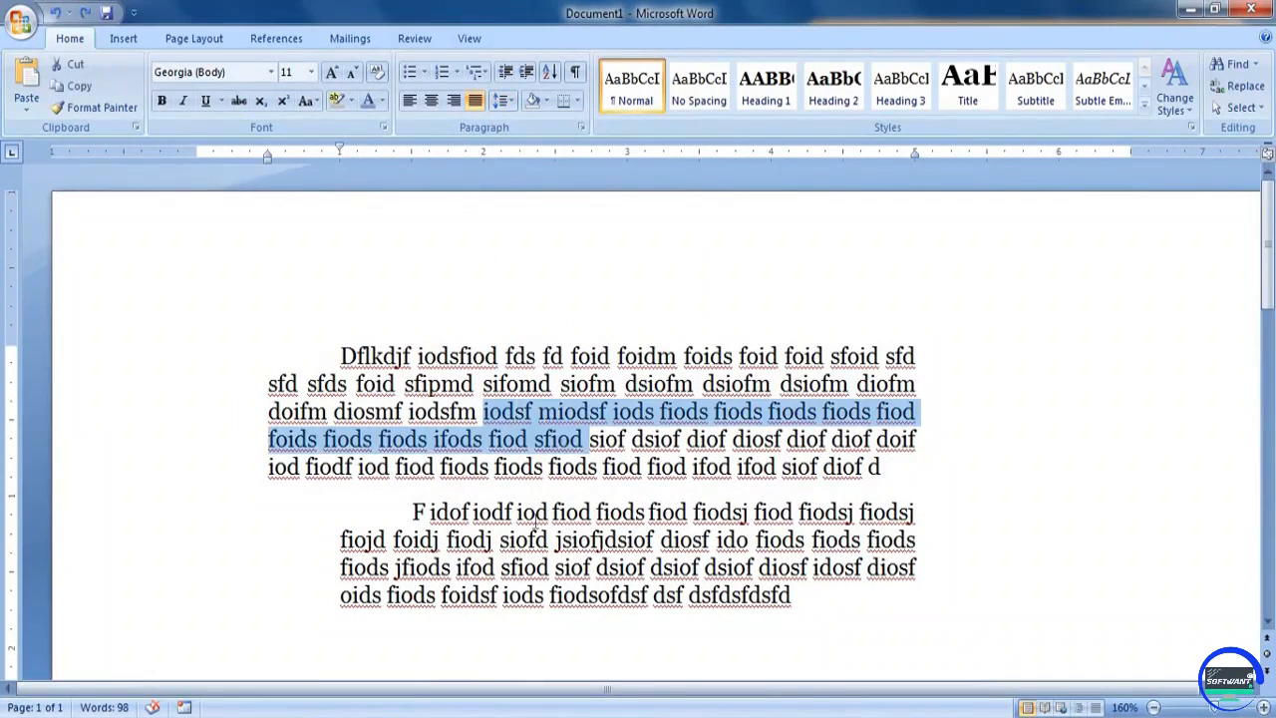
{"action": "left_click_drag", "start_coordinate": [521, 511], "coordinate": [560, 539]}
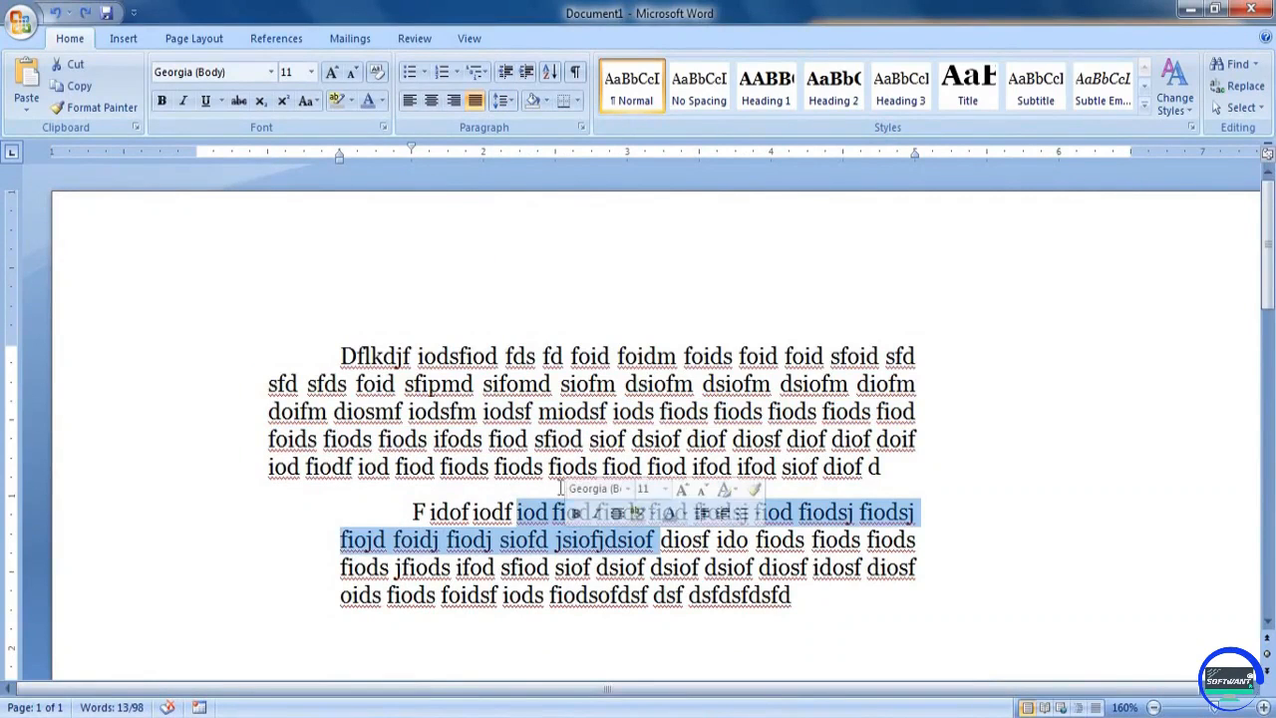
{"action": "double_click", "coordinate": [548, 357]}
{"action": "left_click_drag", "start_coordinate": [550, 384], "coordinate": [518, 384]}
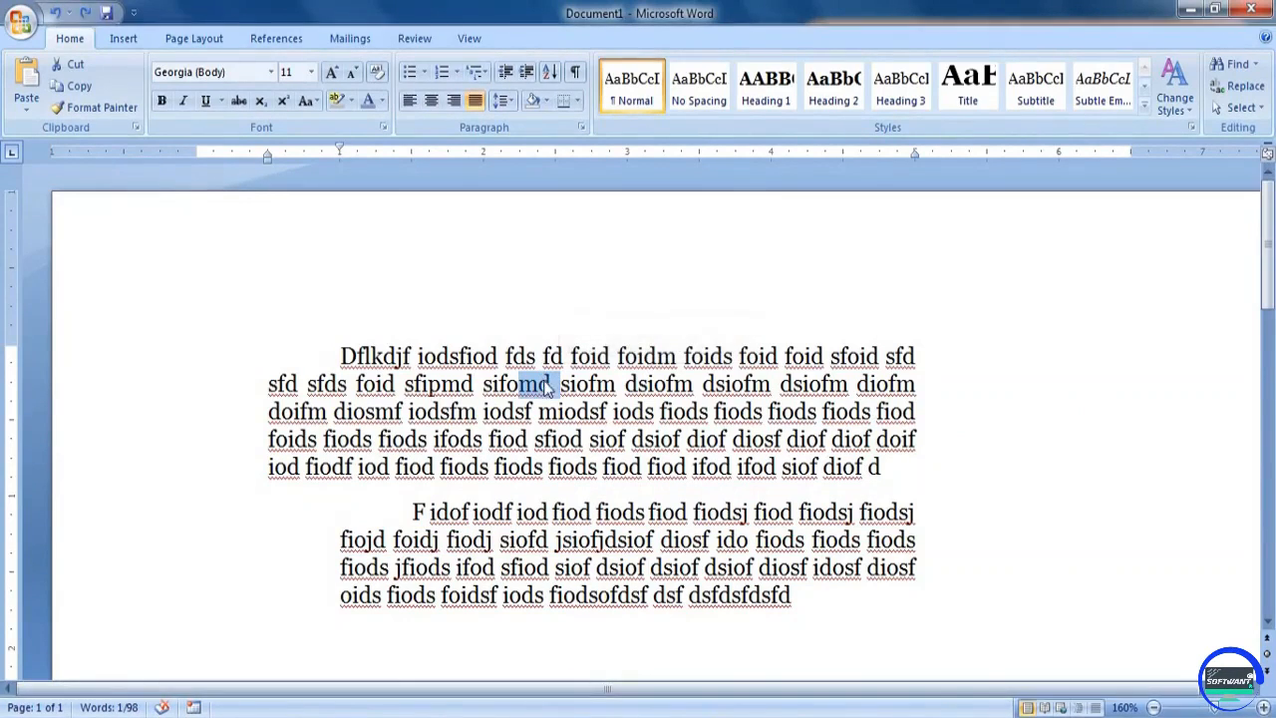
{"action": "left_click", "coordinate": [541, 287]}
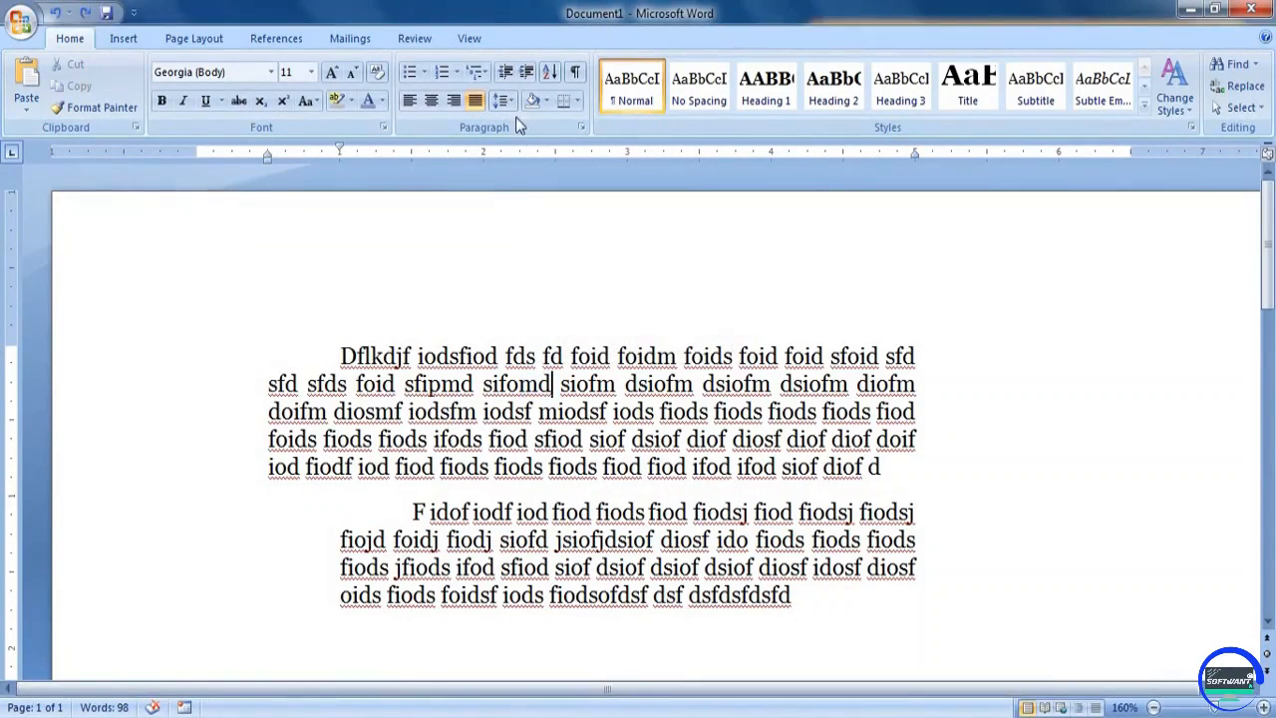
{"action": "left_click", "coordinate": [502, 100]}
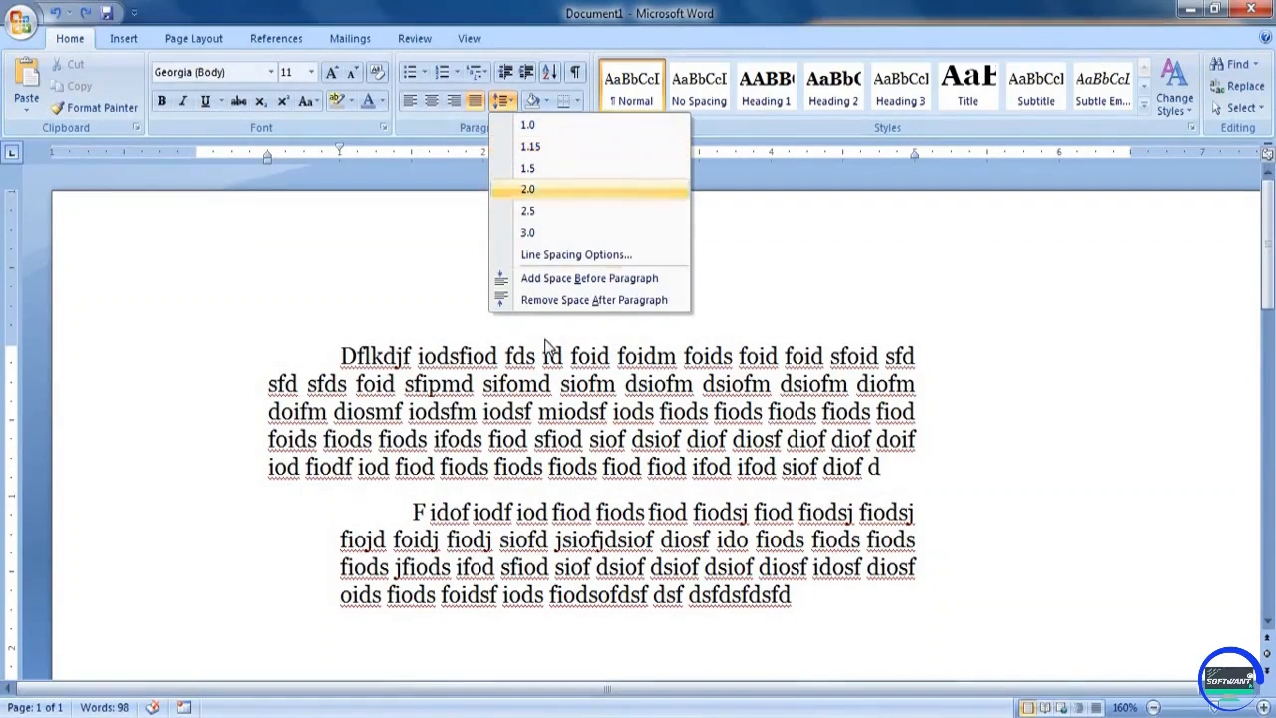
{"action": "left_click", "coordinate": [882, 466]}
Apply line spacing of 1.0, 1.15, 1.5 and finally 2.0 to the whole first paragraph in turn
{"action": "left_click_drag", "start_coordinate": [882, 467], "coordinate": [339, 356]}
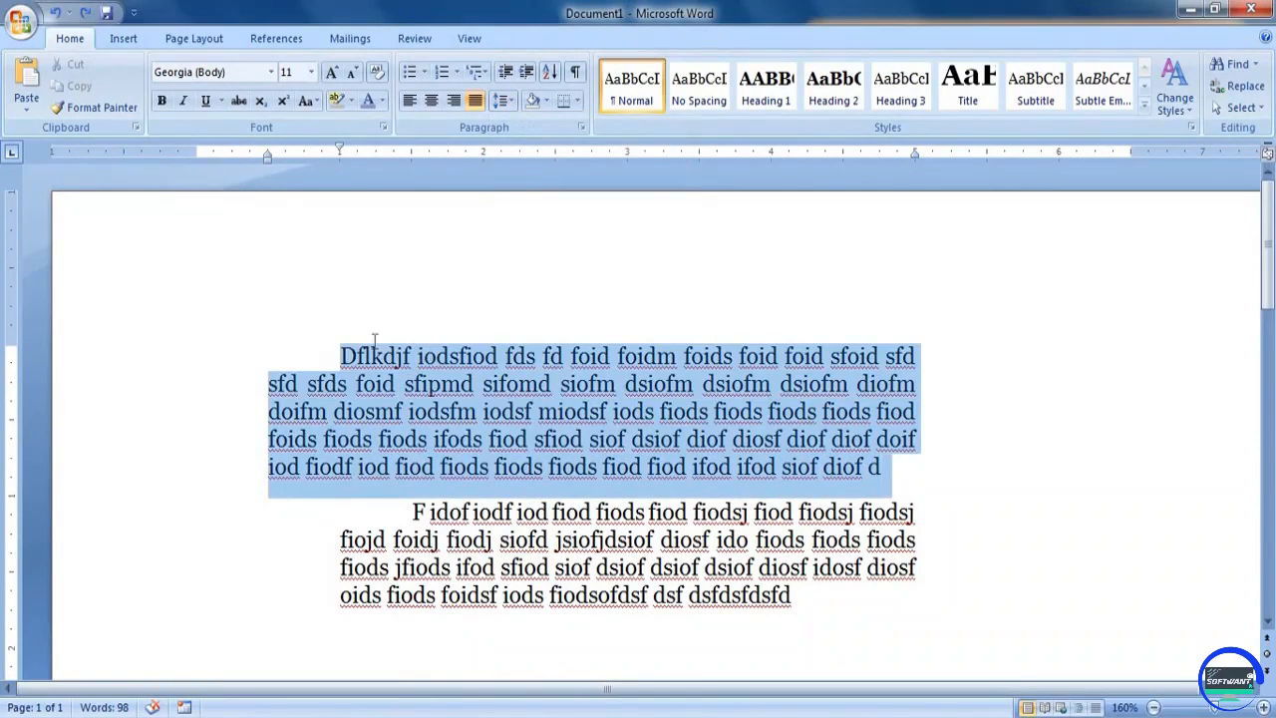
{"action": "left_click", "coordinate": [503, 100]}
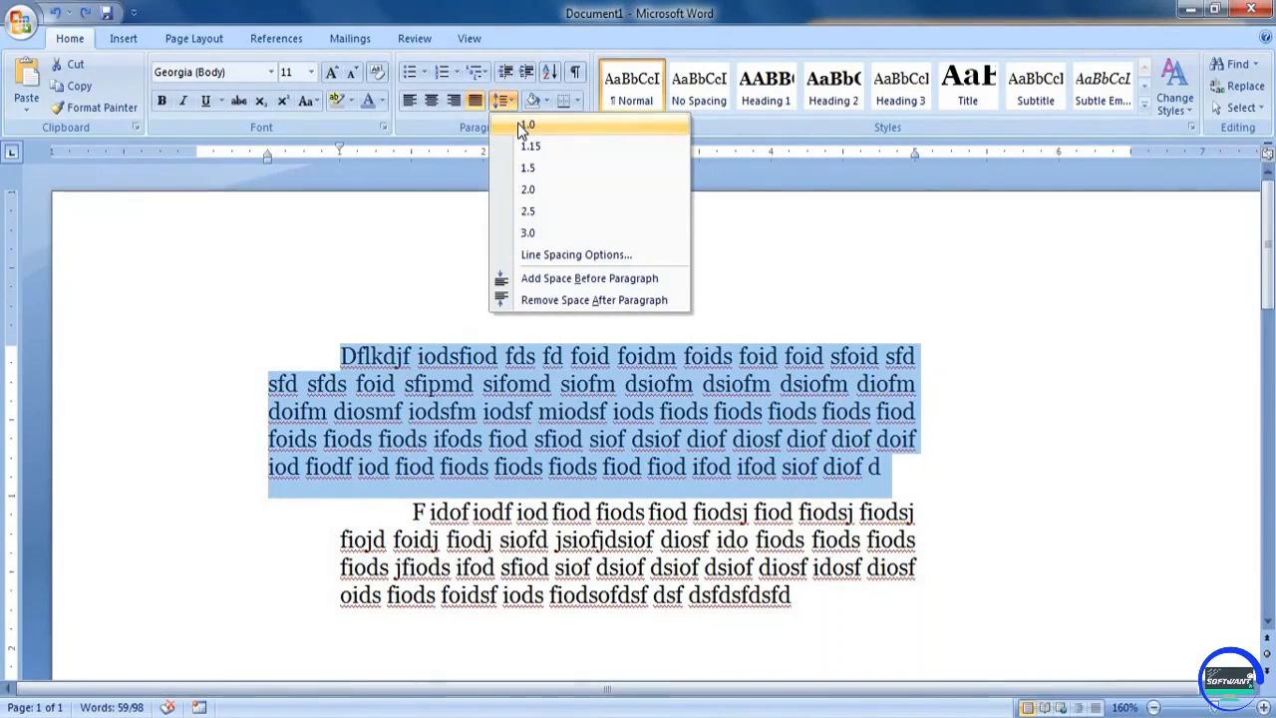
{"action": "left_click", "coordinate": [517, 123]}
{"action": "left_click", "coordinate": [514, 103]}
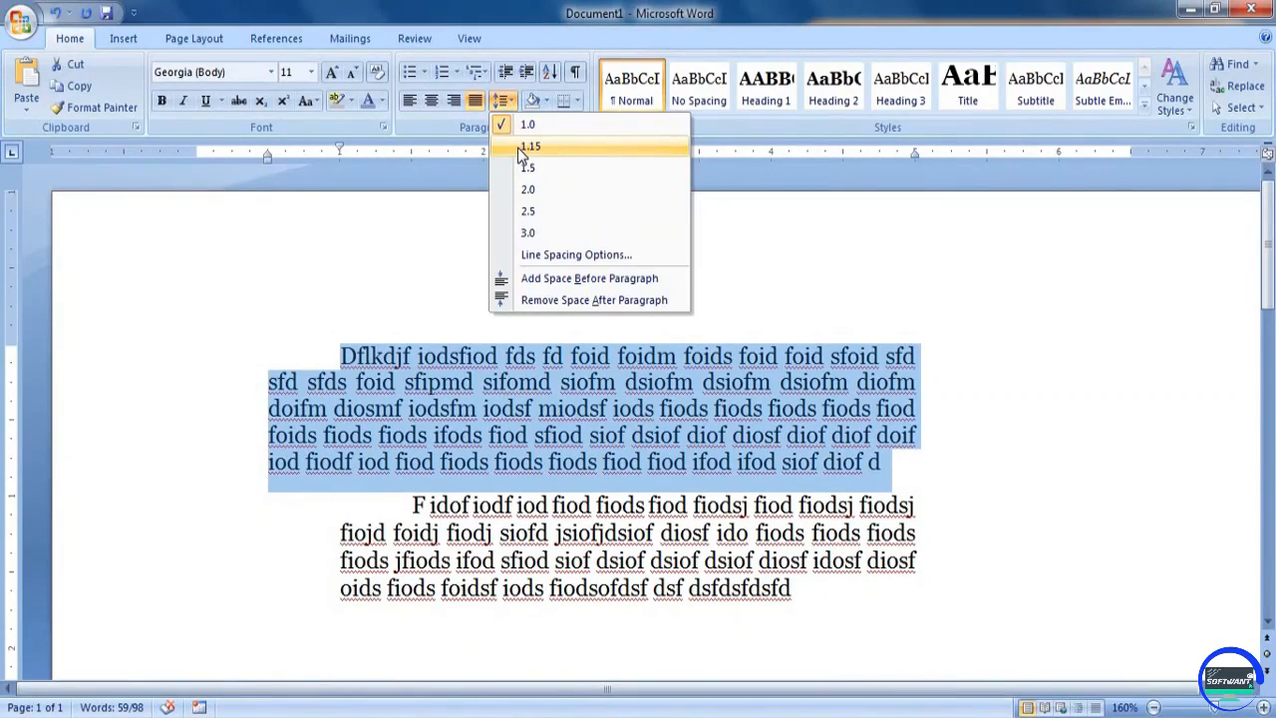
{"action": "left_click", "coordinate": [518, 147]}
{"action": "left_click", "coordinate": [507, 101]}
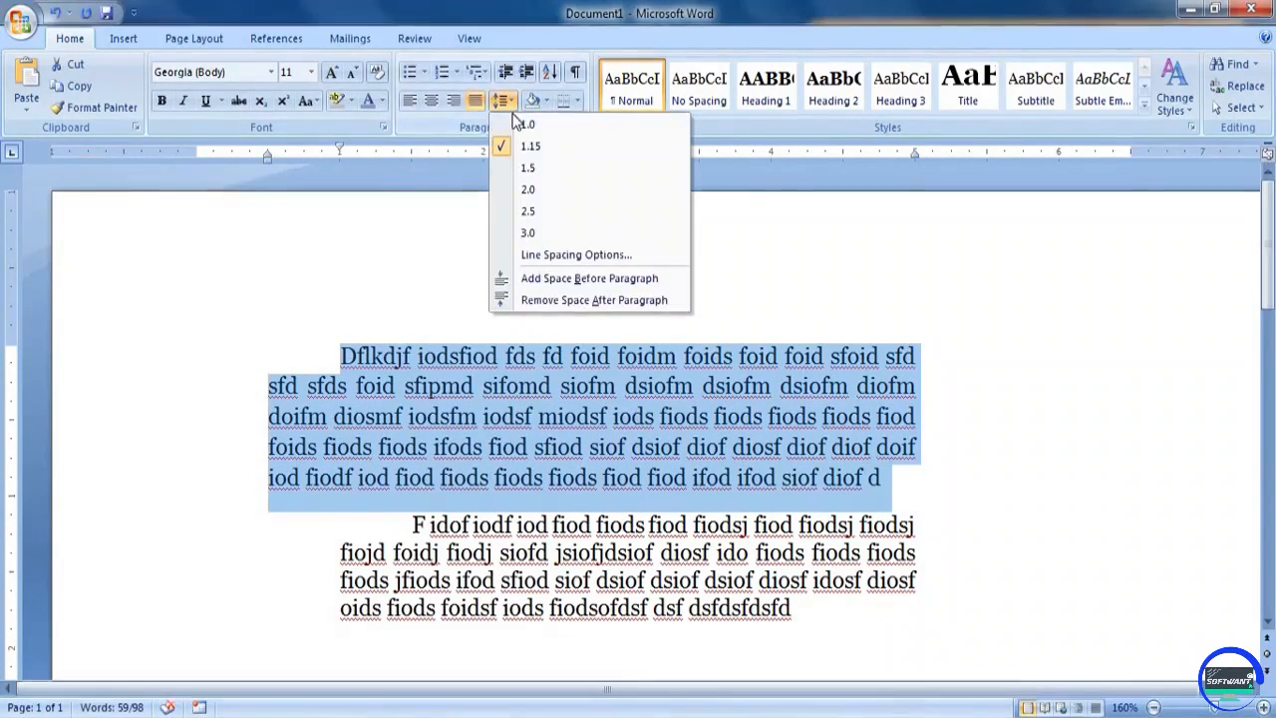
{"action": "left_click", "coordinate": [517, 169]}
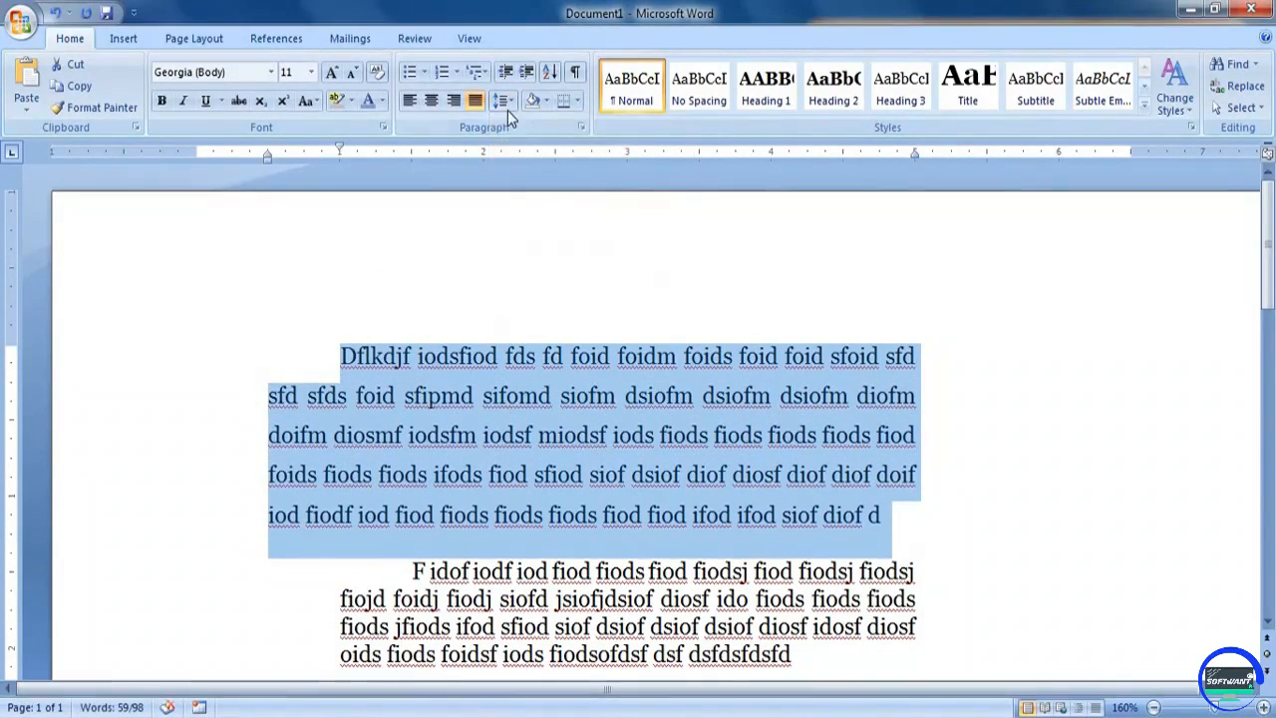
{"action": "left_click", "coordinate": [507, 102]}
{"action": "left_click", "coordinate": [520, 189]}
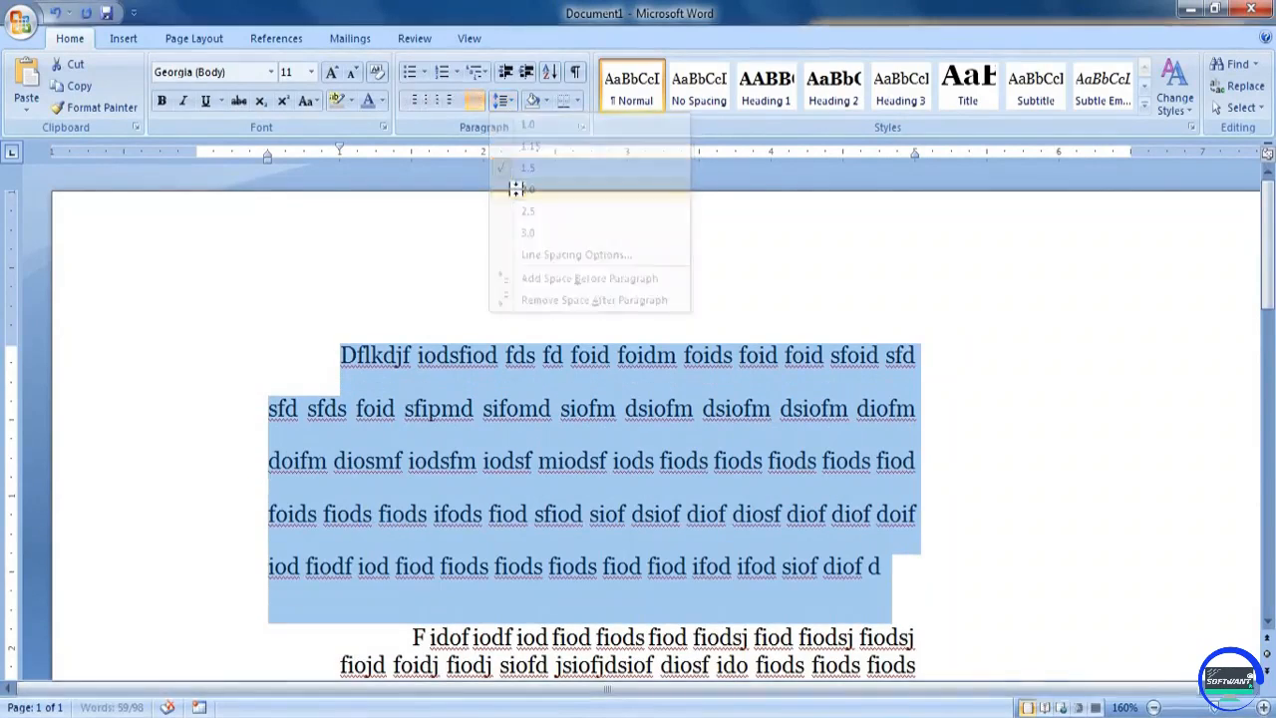
Examine the detailed line spacing options and the paragraph alignment choices, leaving the settings as they are
{"action": "left_click", "coordinate": [506, 102]}
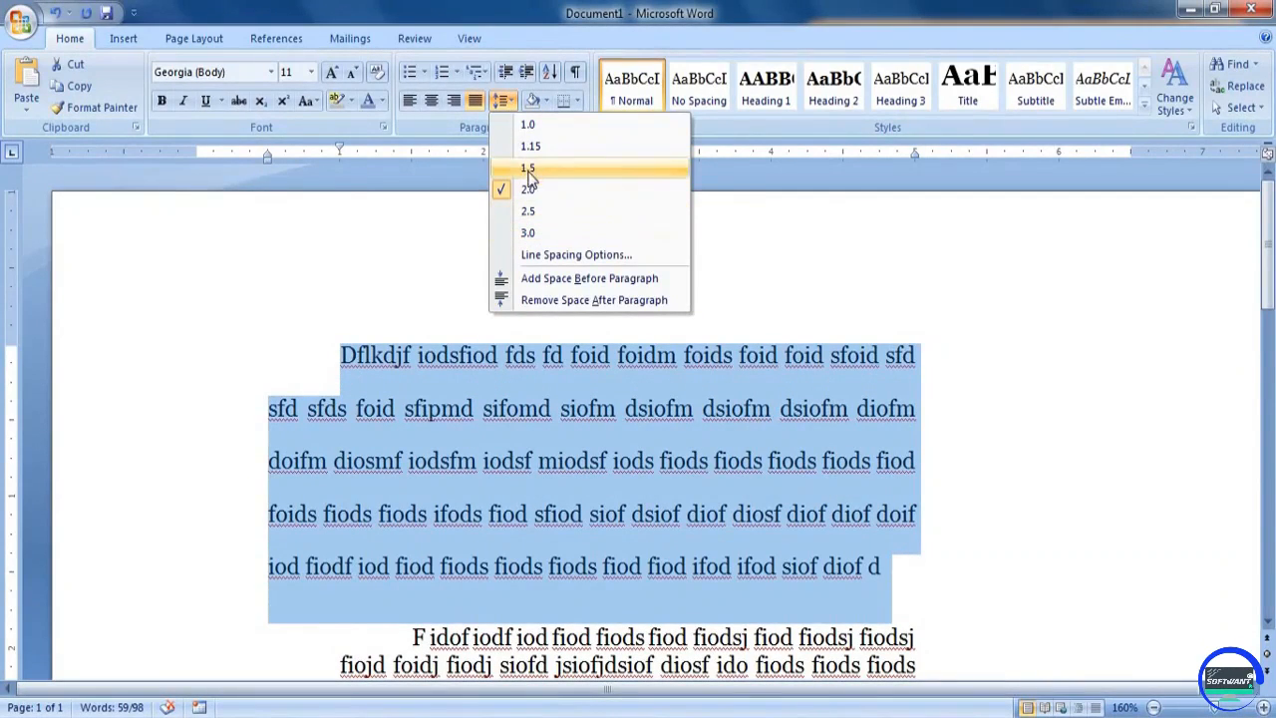
{"action": "left_click", "coordinate": [564, 257]}
{"action": "left_click_drag", "start_coordinate": [615, 97], "coordinate": [931, 104]}
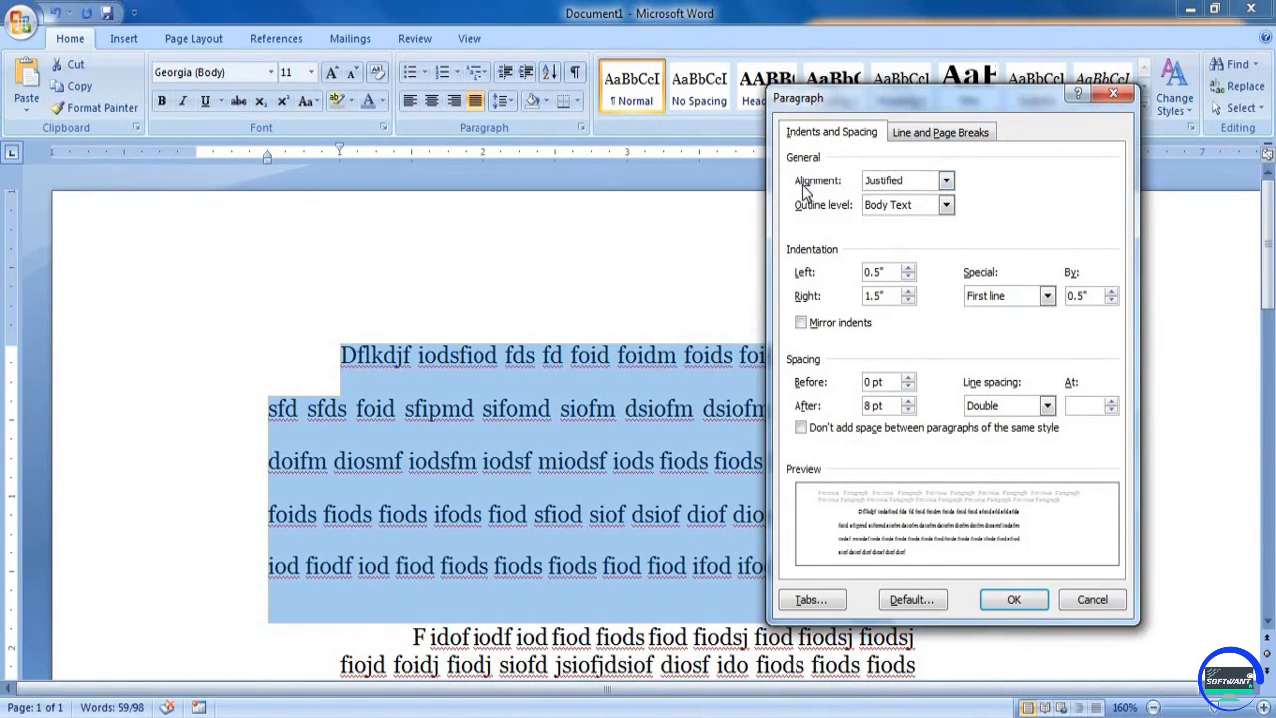
{"action": "left_click", "coordinate": [930, 187]}
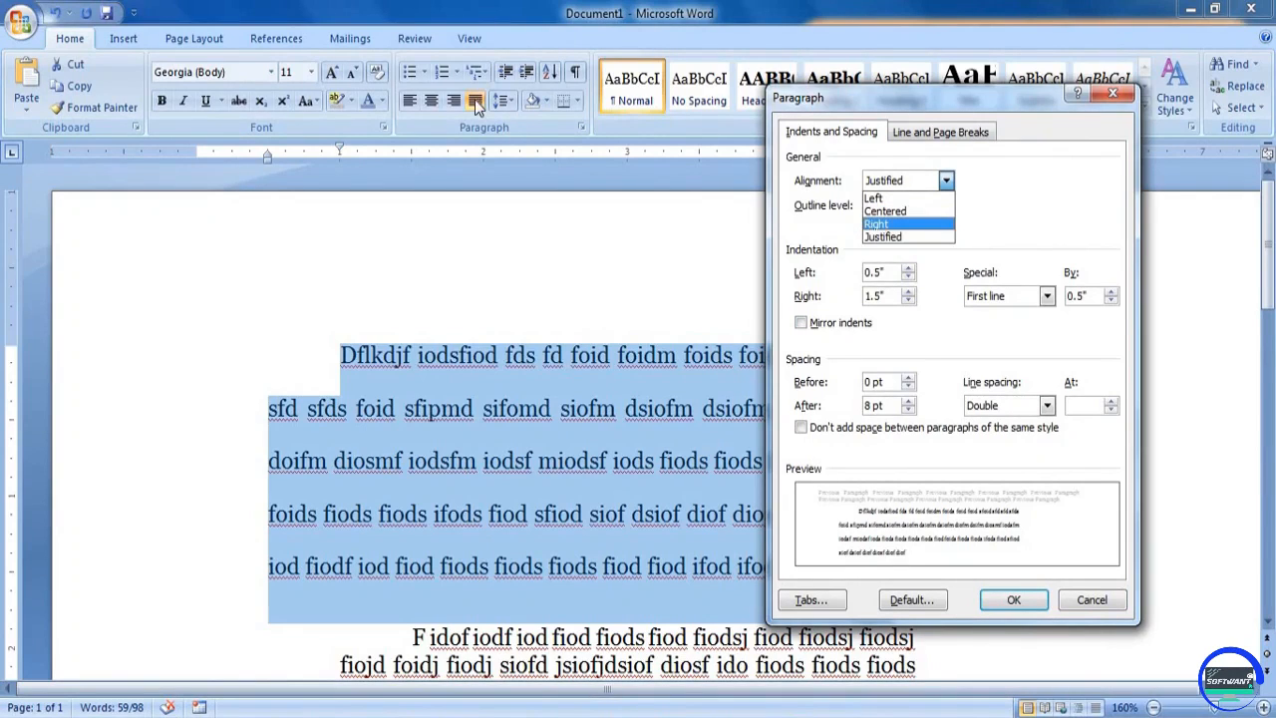
{"action": "left_click", "coordinate": [912, 185]}
{"action": "left_click", "coordinate": [918, 183]}
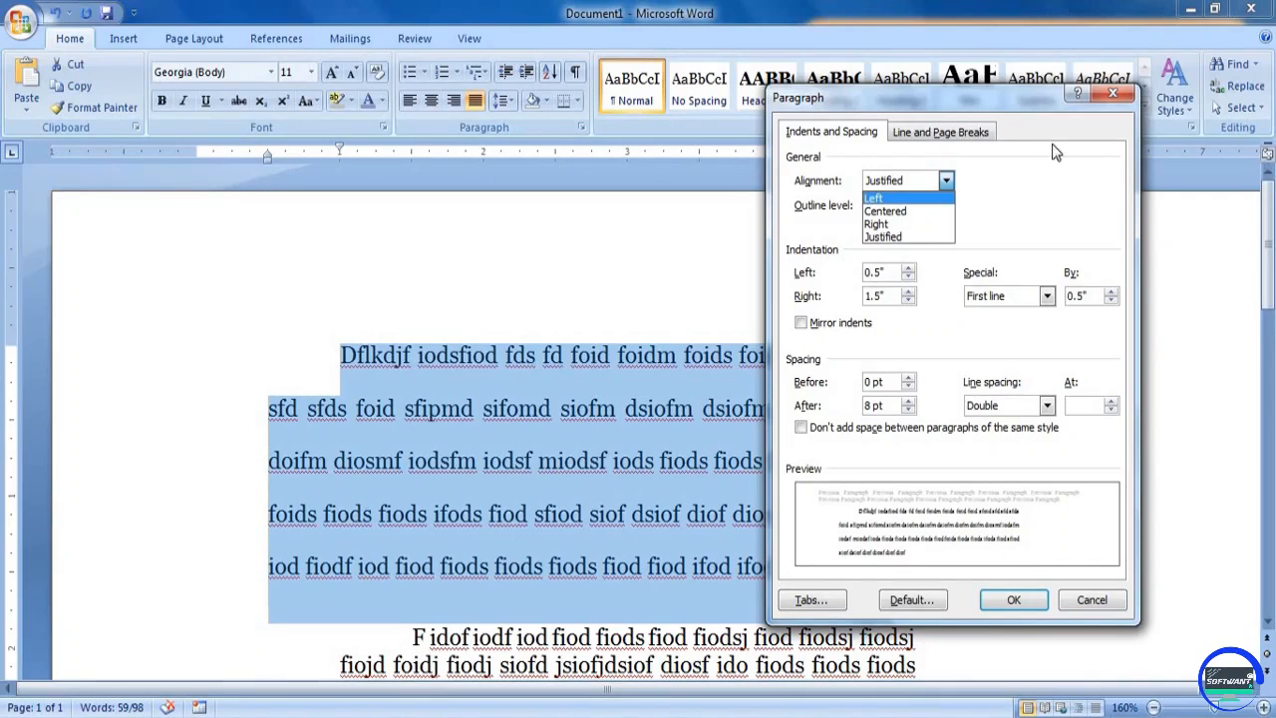
{"action": "left_click", "coordinate": [825, 353]}
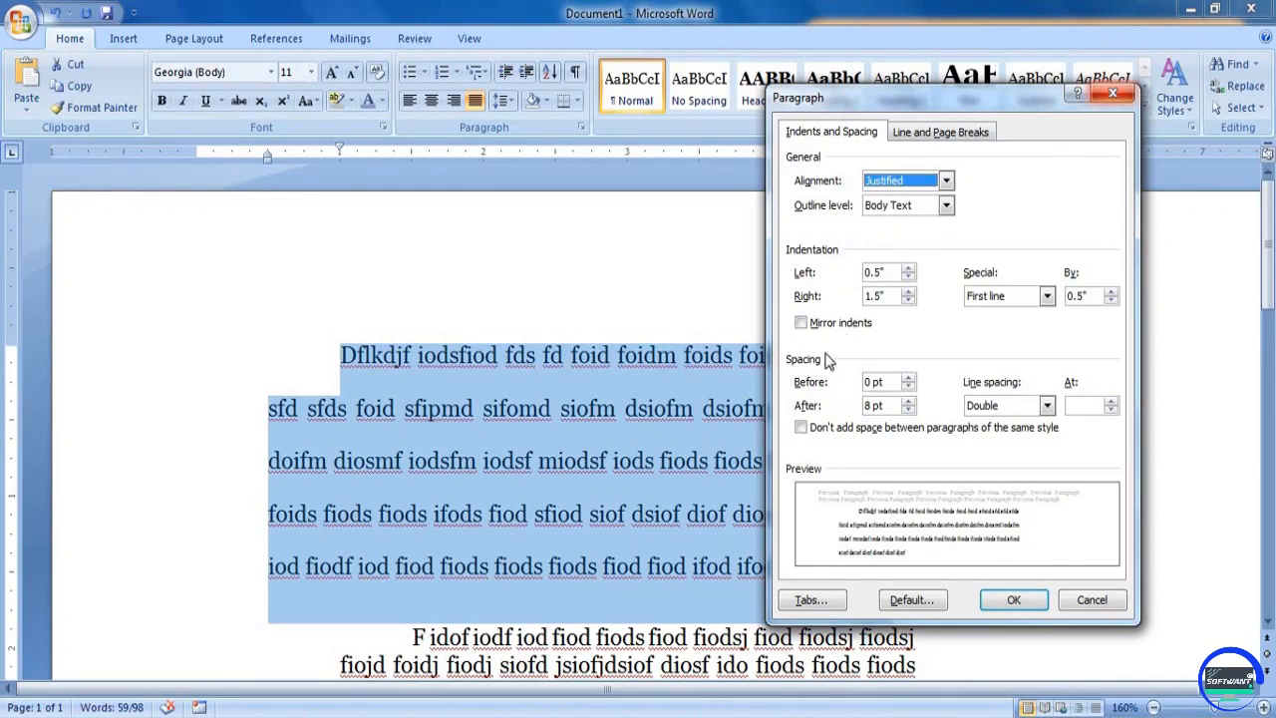
{"action": "left_click", "coordinate": [1089, 600]}
Delete all the text in the document
{"action": "left_click", "coordinate": [730, 564]}
{"action": "key", "text": "ctrl+a"}
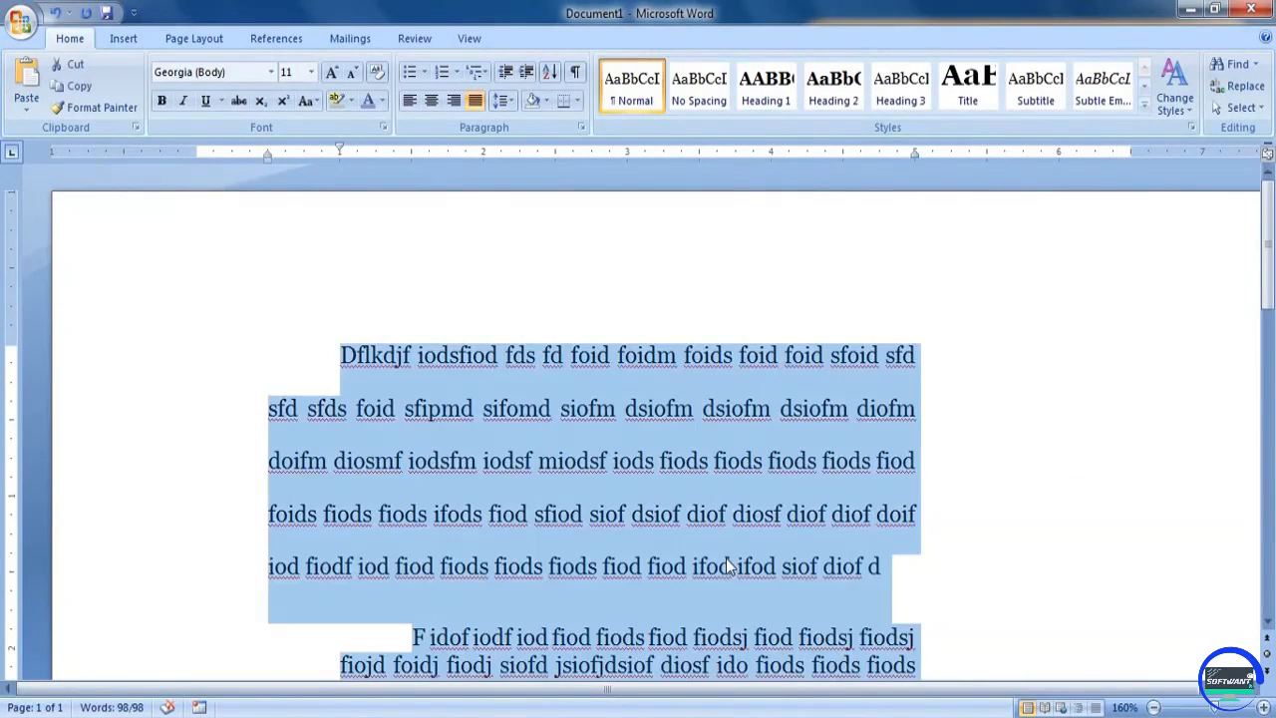
{"action": "key", "text": "Delete"}
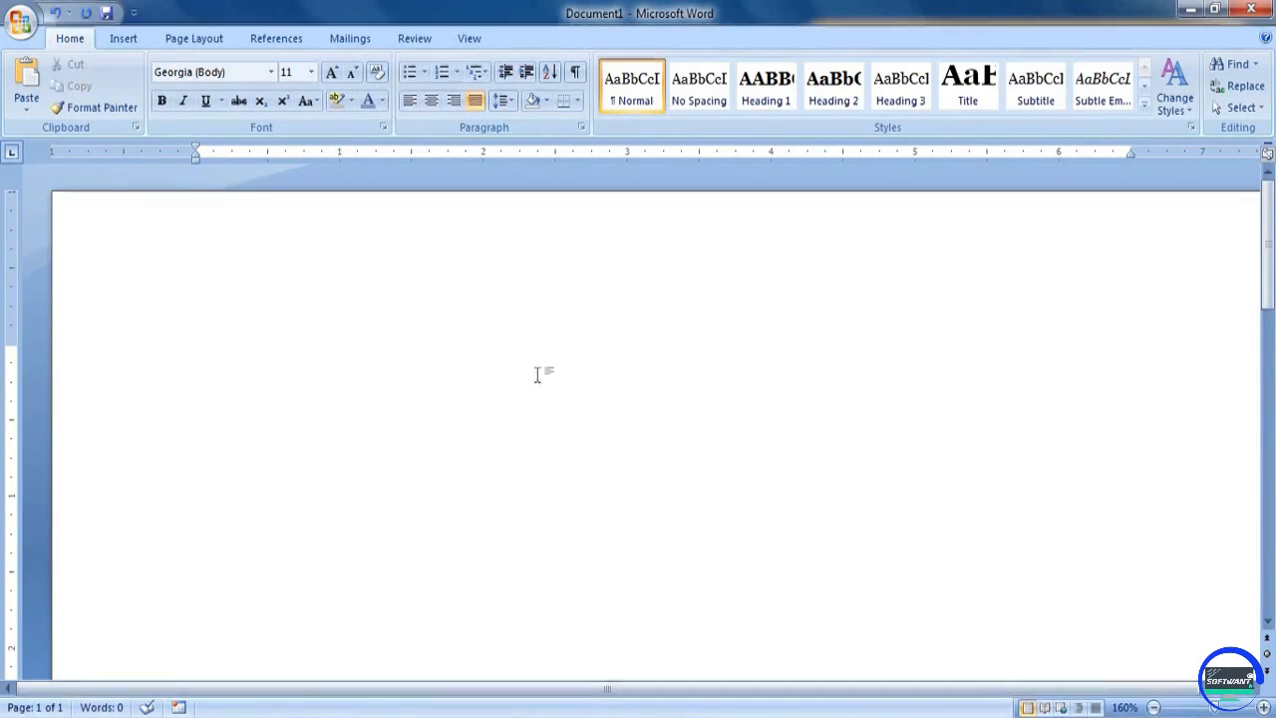
{"action": "left_click", "coordinate": [504, 101]}
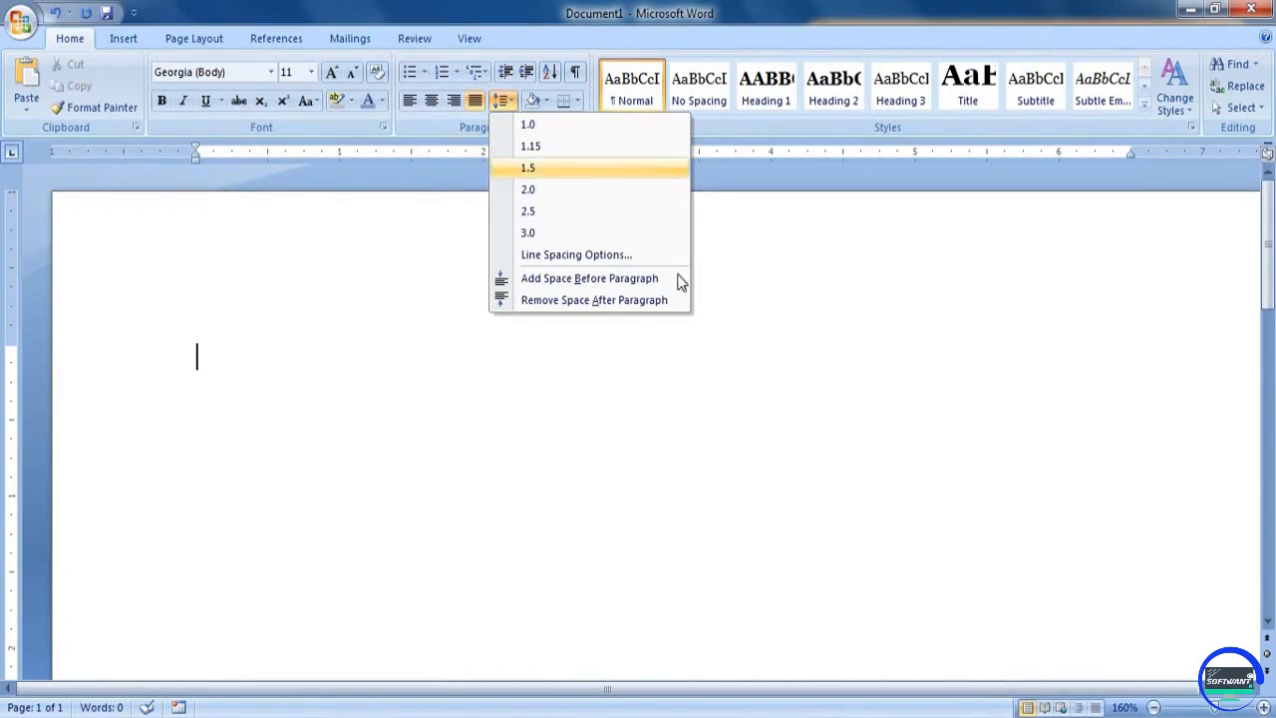
{"action": "left_click", "coordinate": [663, 447]}
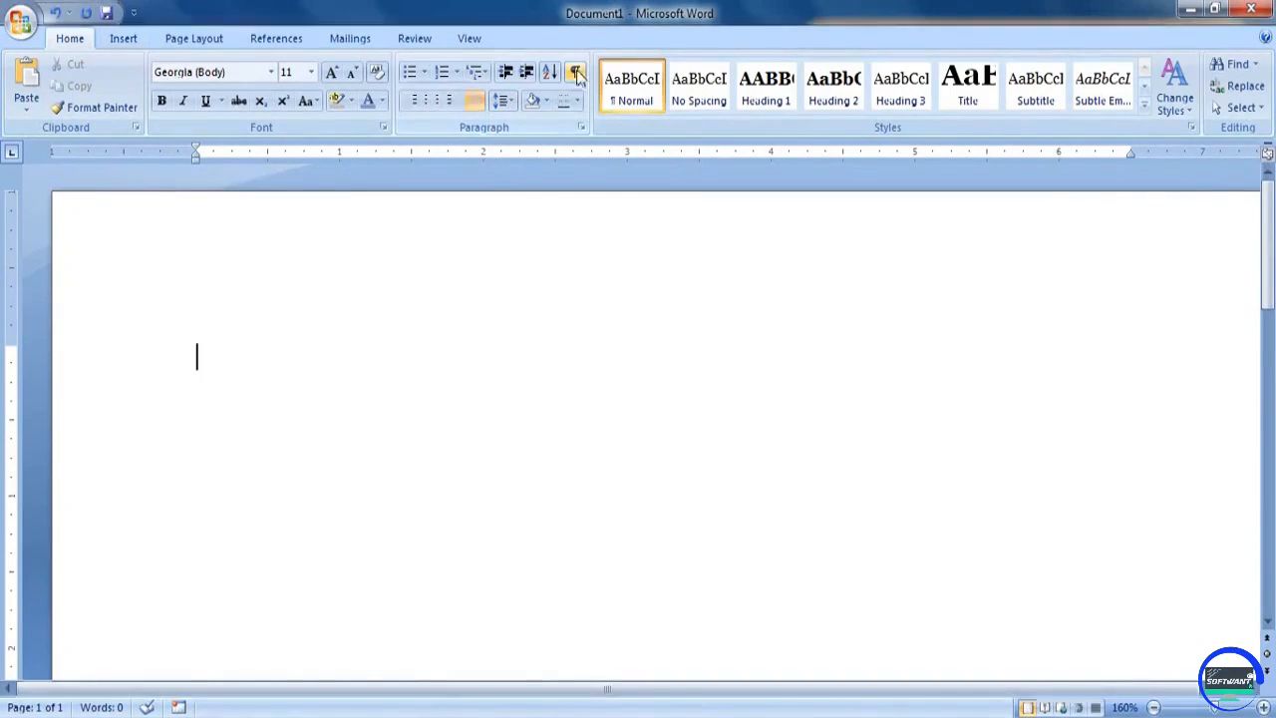